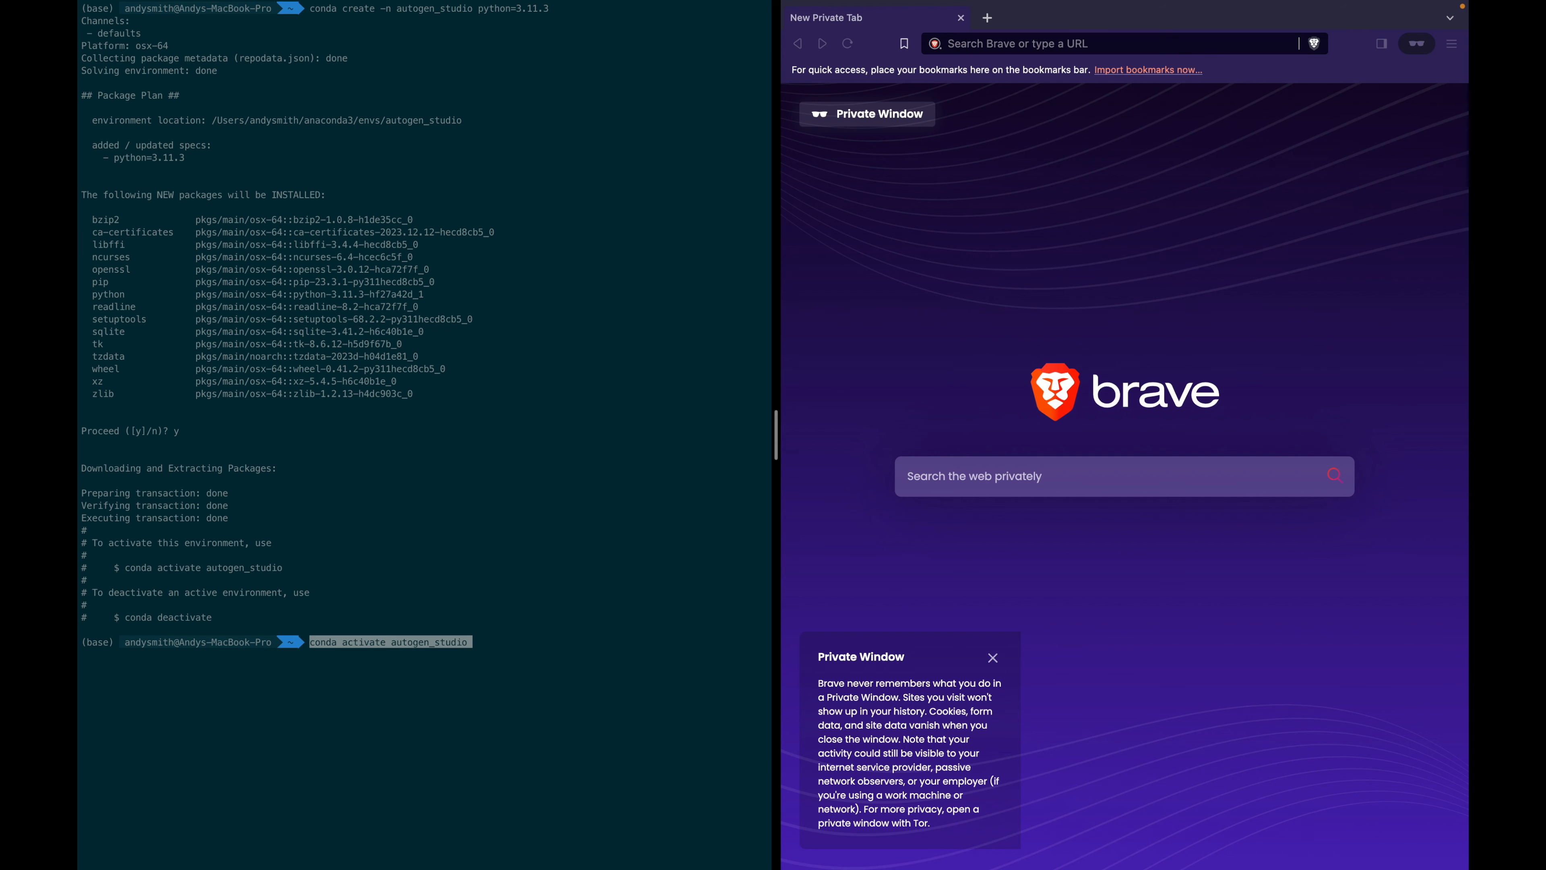
Activate autogen_studio, confirm its python3 path, and pip-install autogenstudio with that python3.
{"action": "key", "text": "Return"}
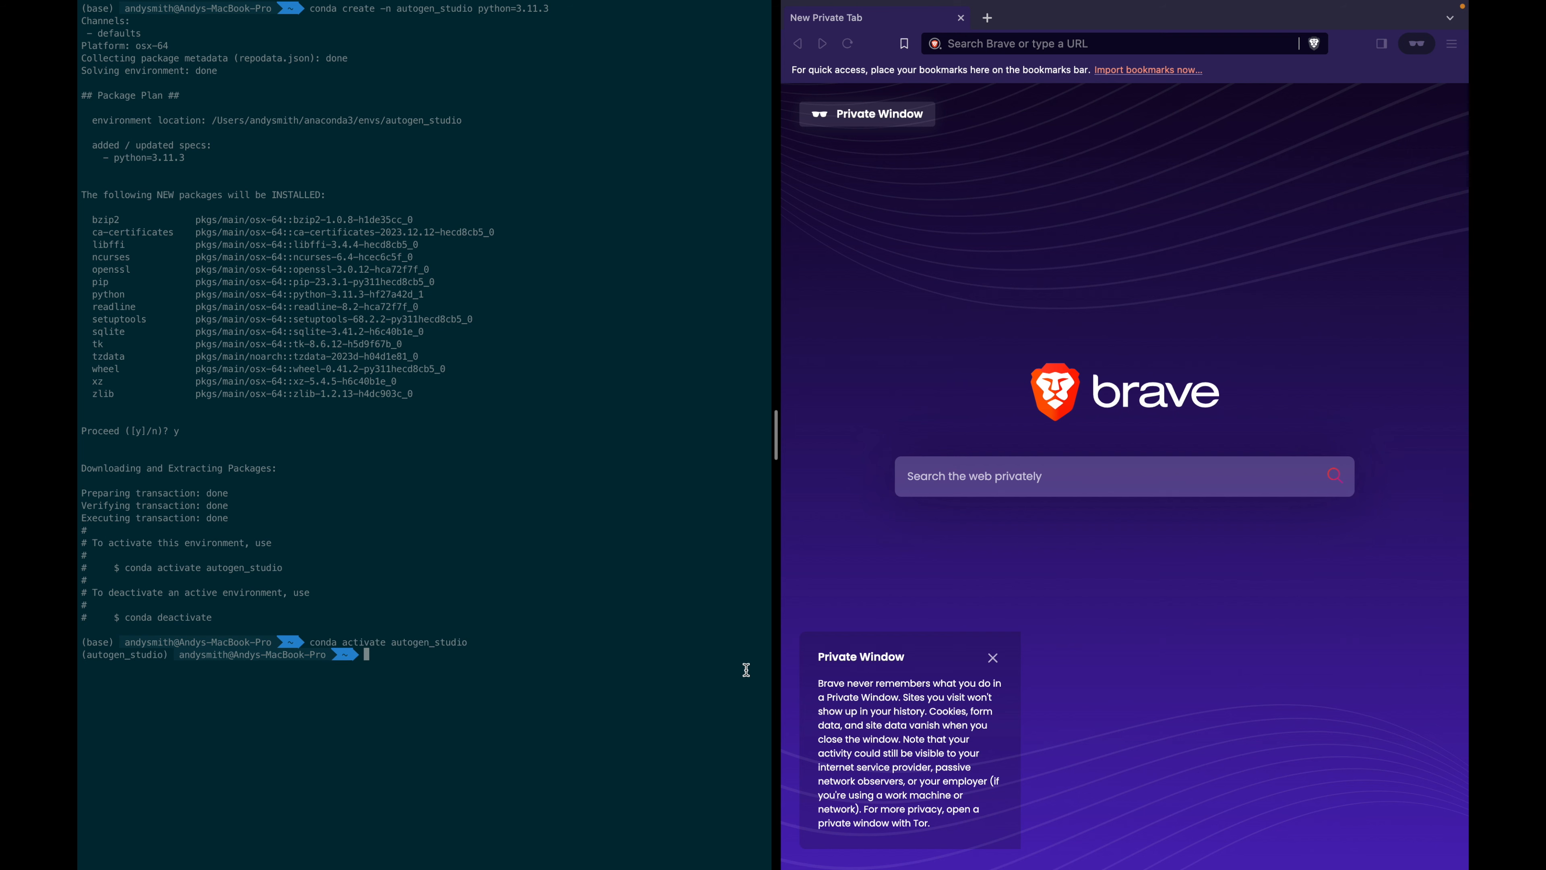
{"action": "type", "text": "which python3"}
{"action": "key", "text": "Return"}
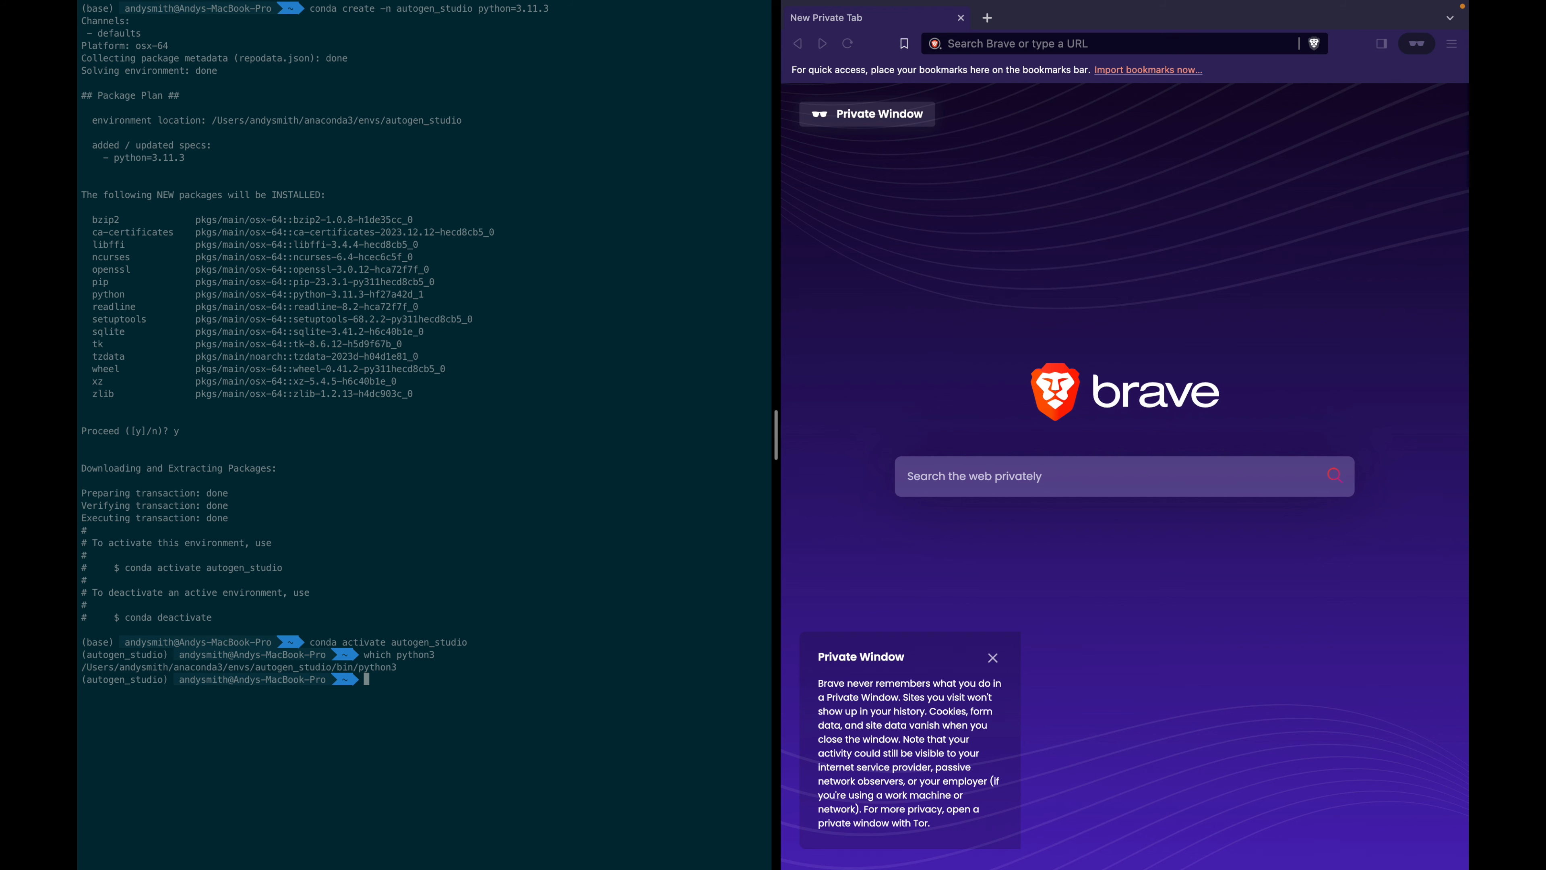
{"action": "type", "text": "/Users/andysmith/anaconda3/envs/autogen_studio/bin/python3 -m pip install autogenstudio"}
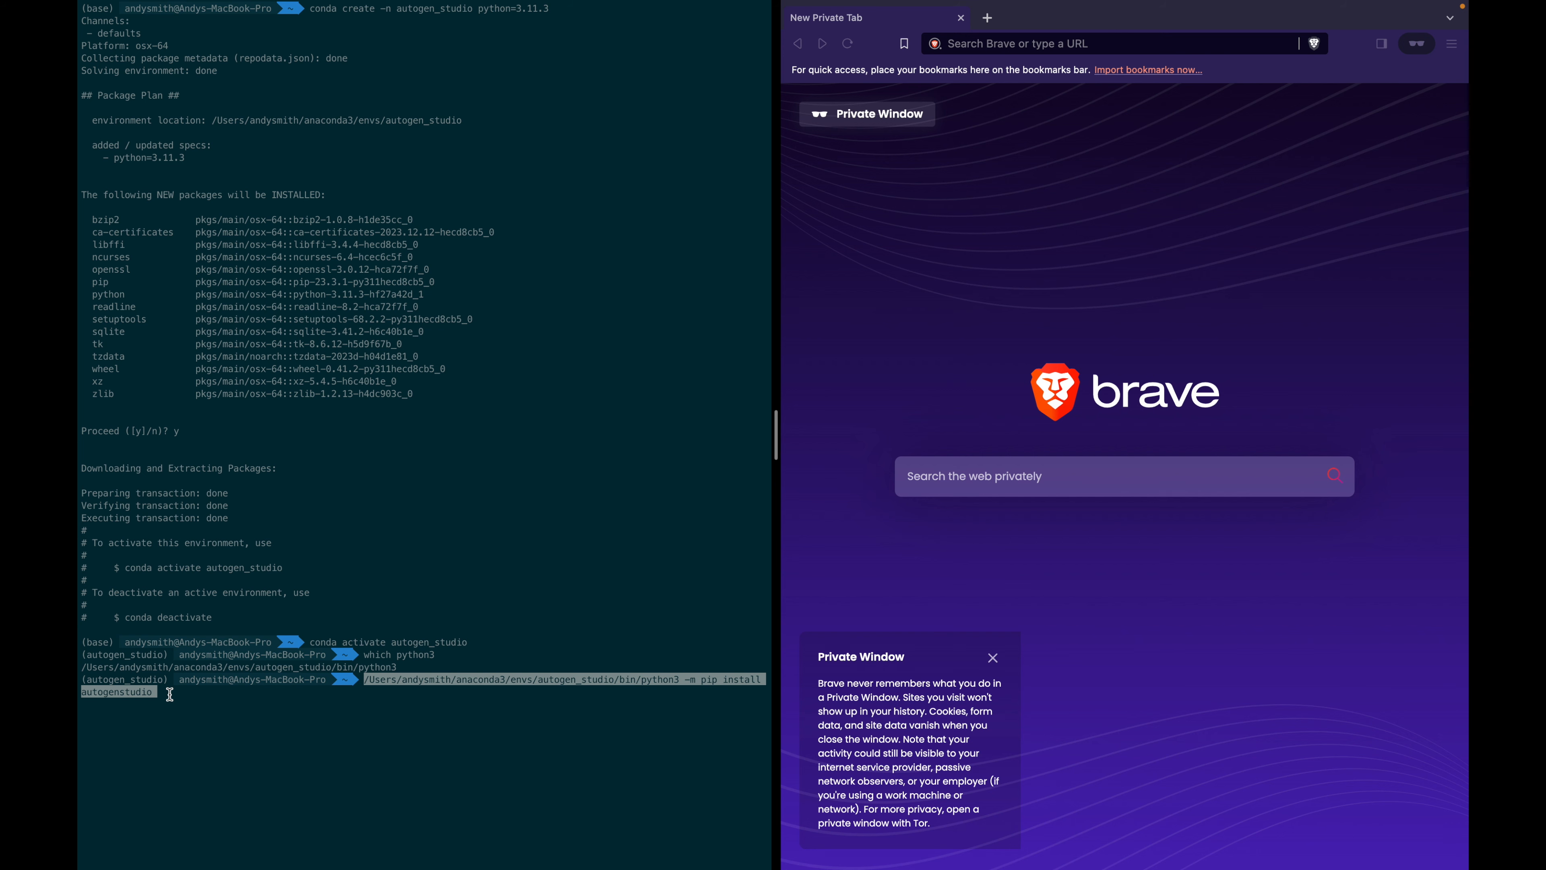
{"action": "key", "text": "Return"}
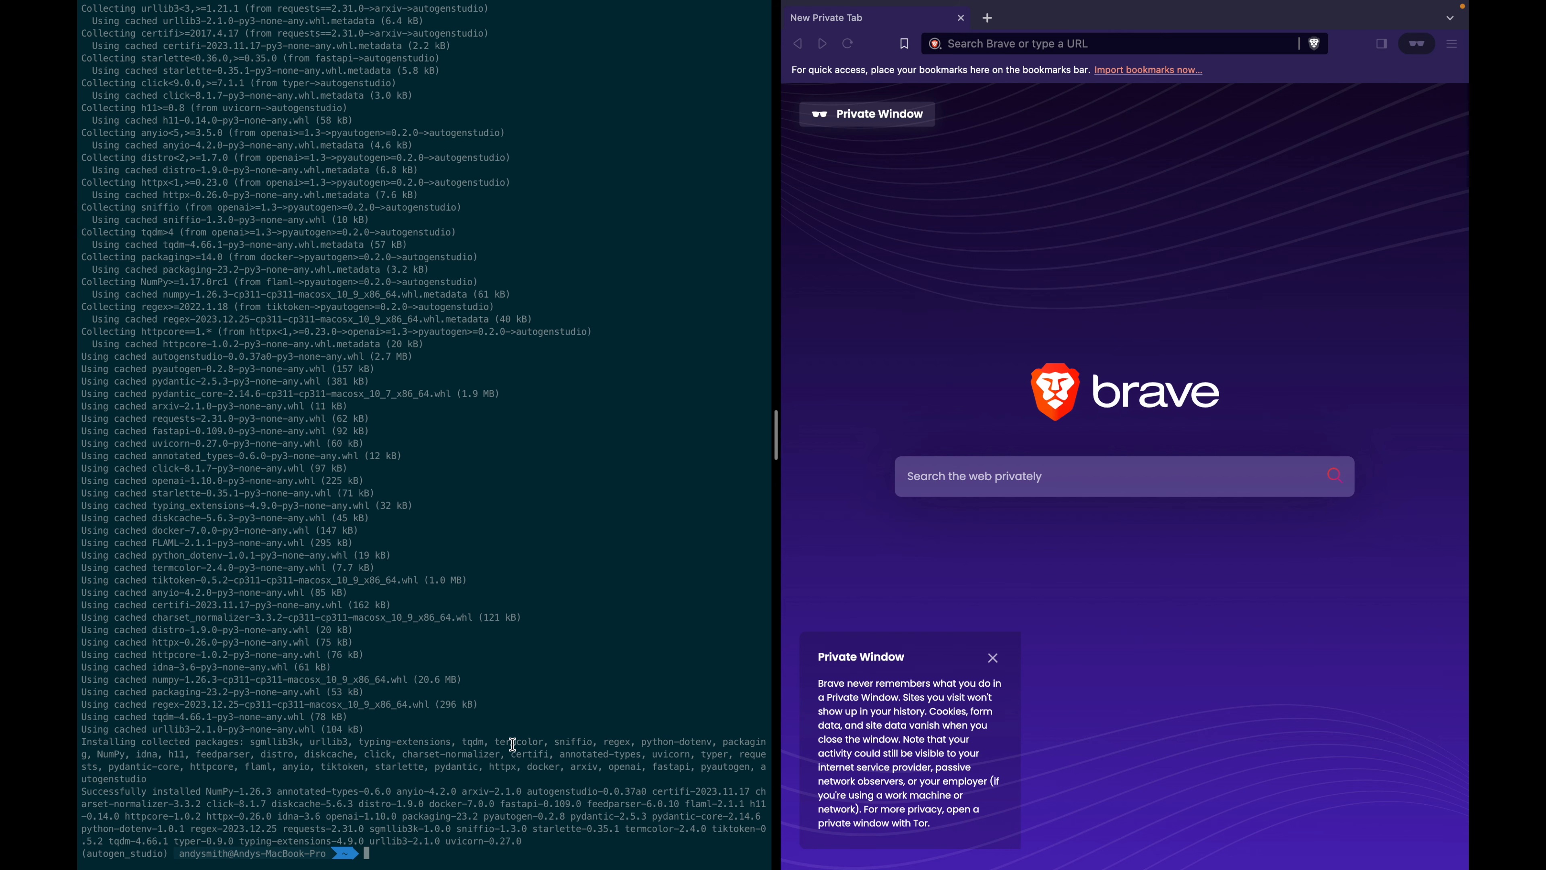
Export the OpenAI API key as the OPENAI_API_KEY environment variable.
{"action": "left_click_drag", "start_coordinate": [528, 792], "coordinate": [646, 792]}
{"action": "left_click", "coordinate": [487, 817]}
{"action": "key", "text": "super+v"}
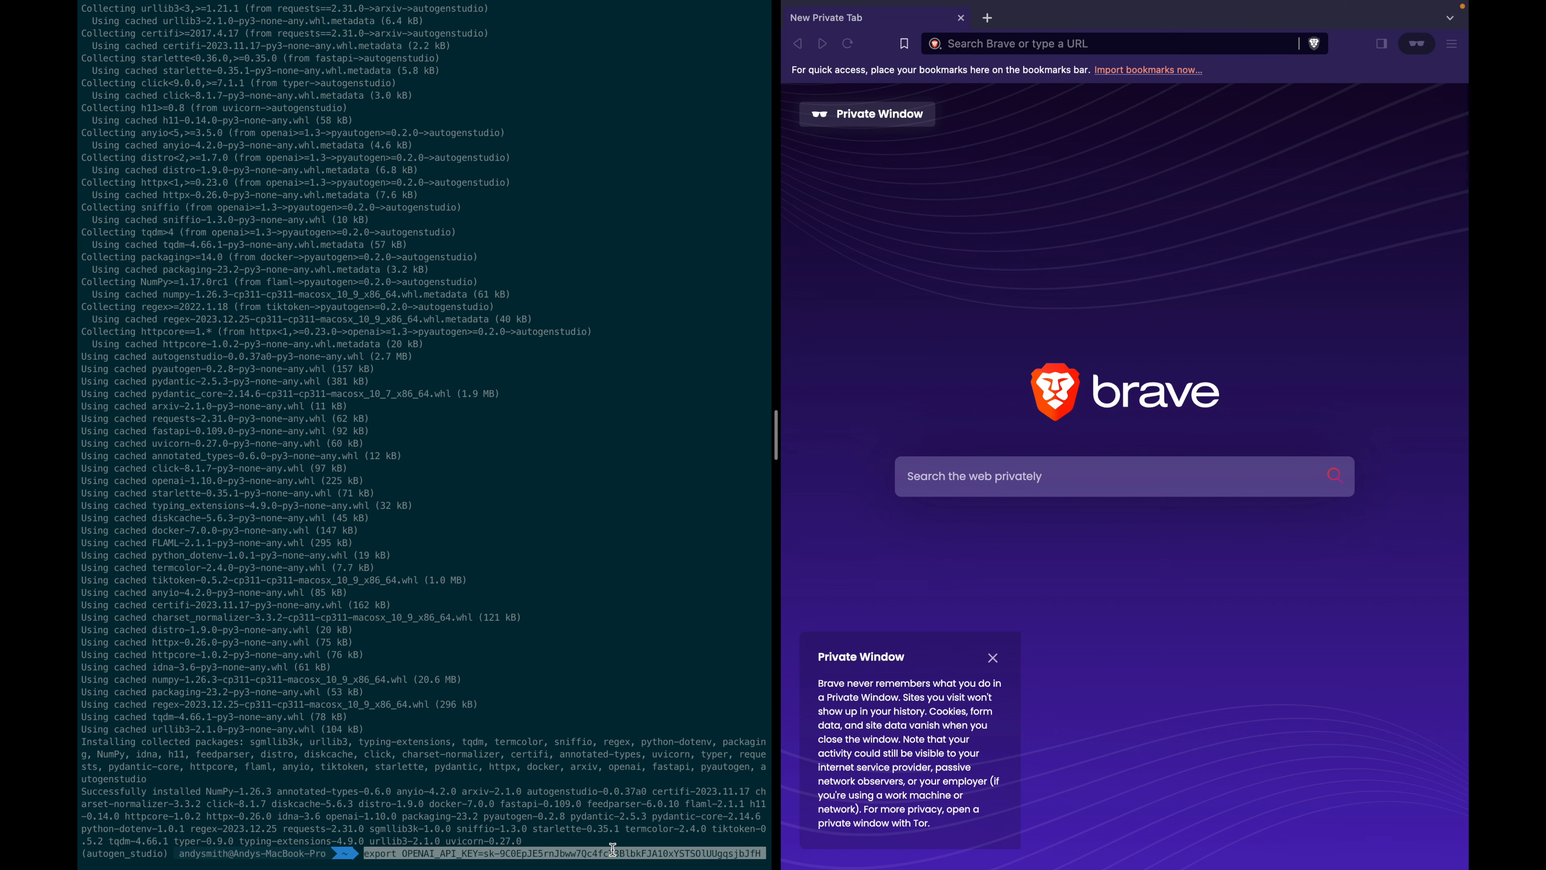
{"action": "key", "text": "Return"}
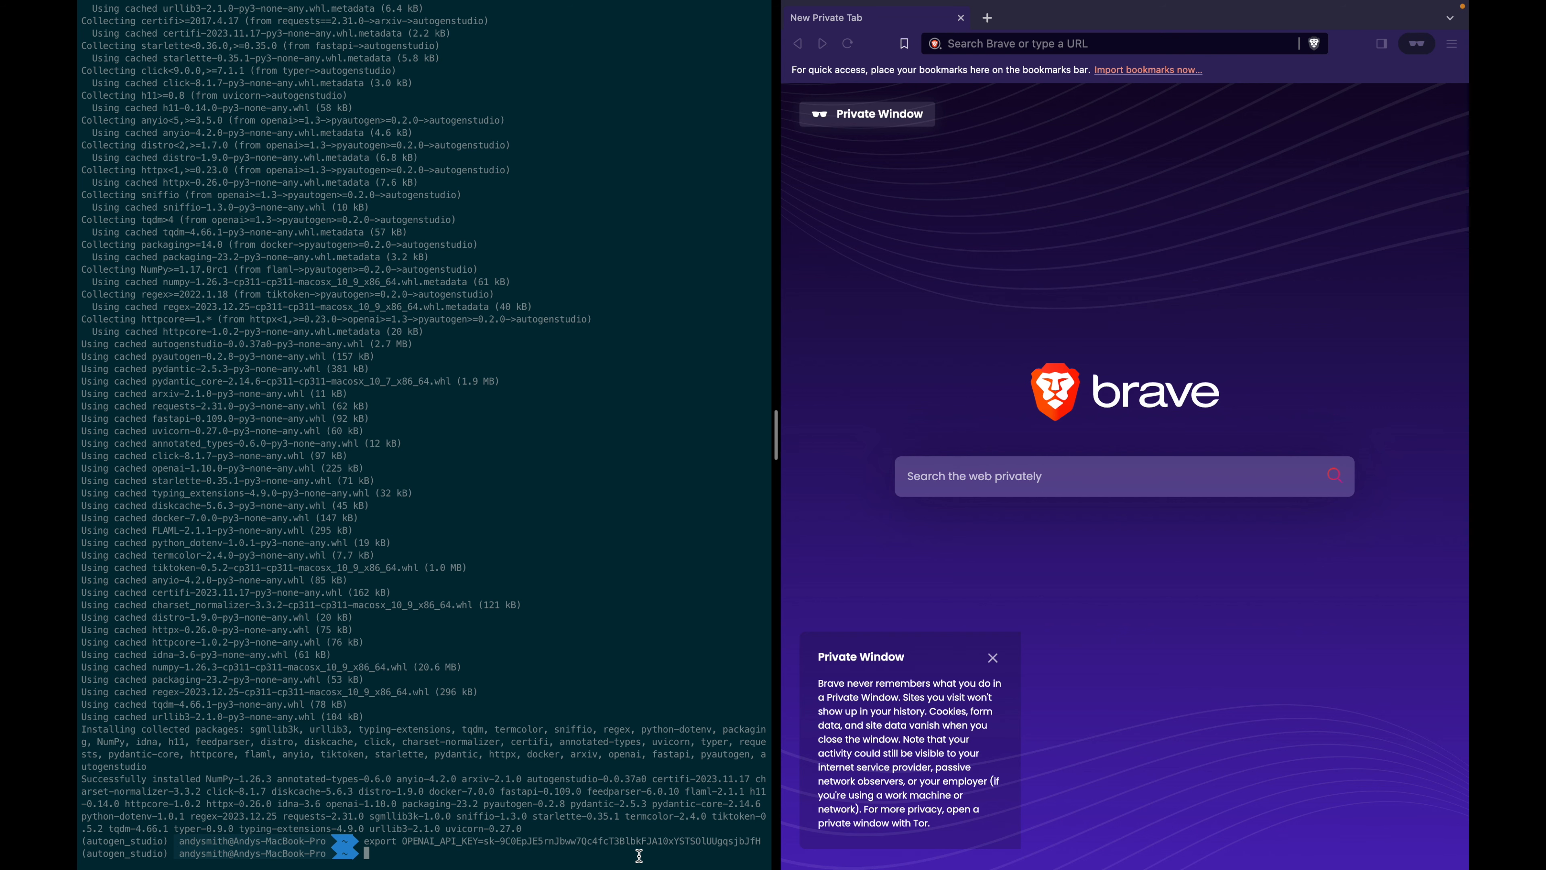
Echo $OPENAI_API_KEY to verify it, then stage autogenstudio ui --port 8081 at the prompt.
{"action": "type", "text": "echo $OPENAI_API_KEY"}
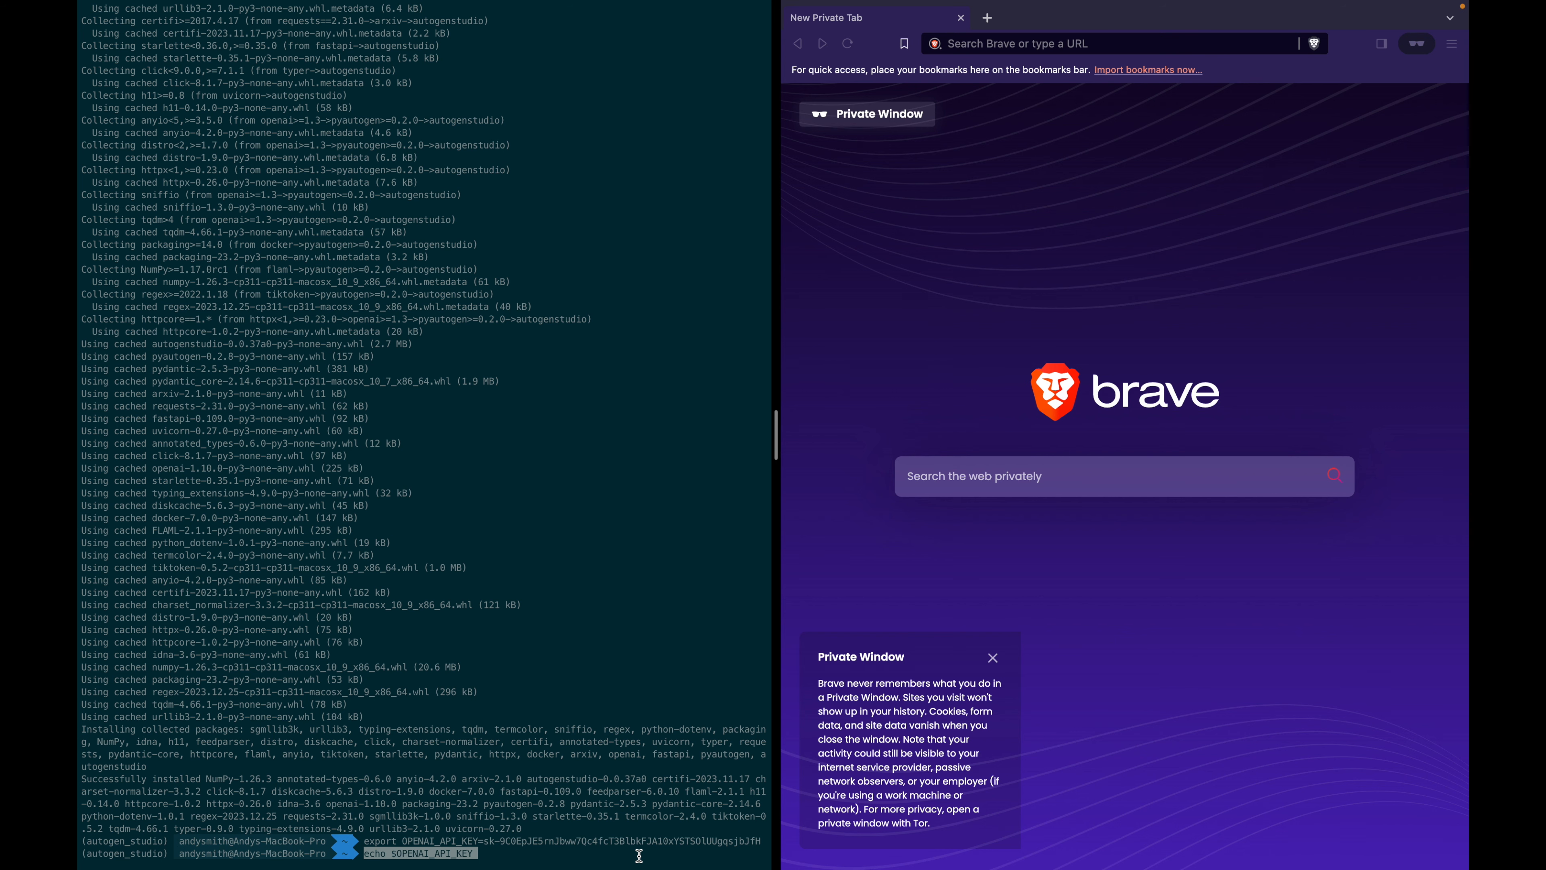
{"action": "key", "text": "Return"}
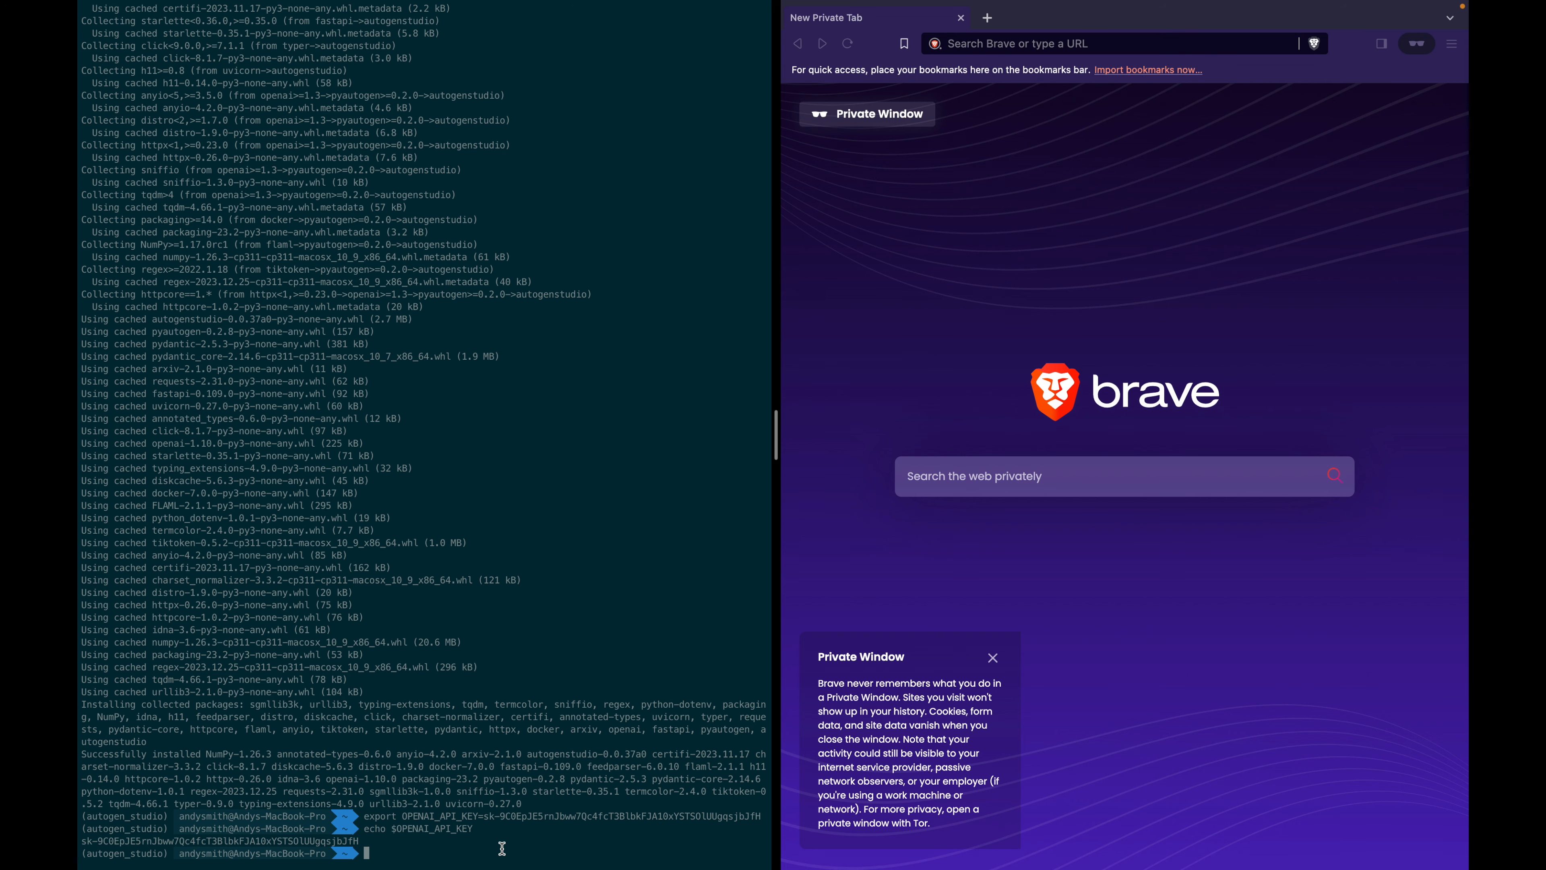
{"action": "type", "text": "autogenstudio ui --port 8081"}
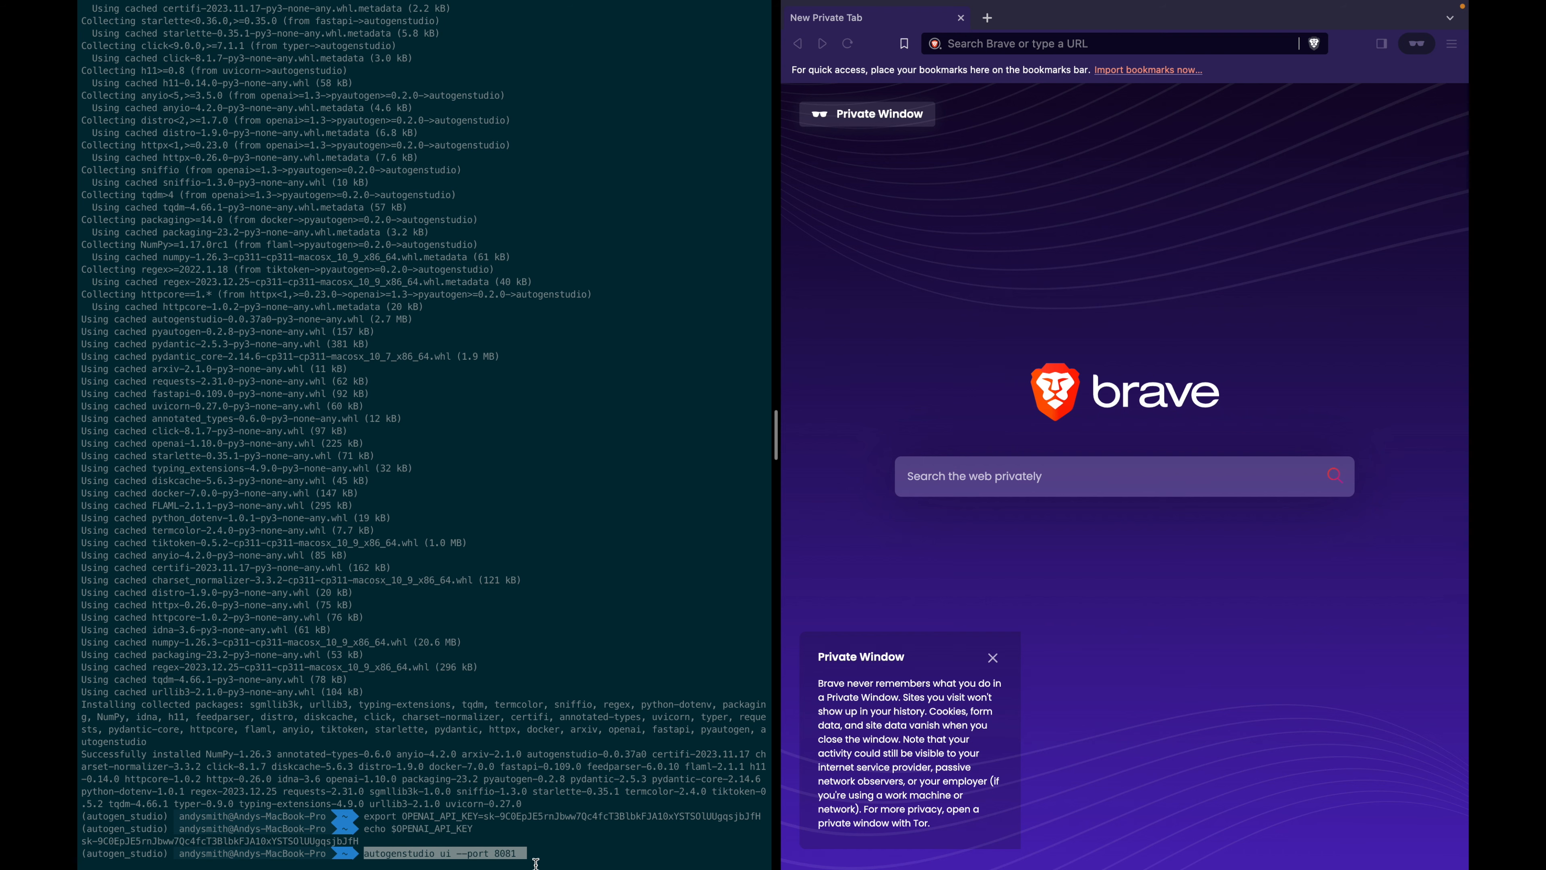
Launch autogenstudio ui on port 8081 and widen the browser side of the split view.
{"action": "key", "text": "Return"}
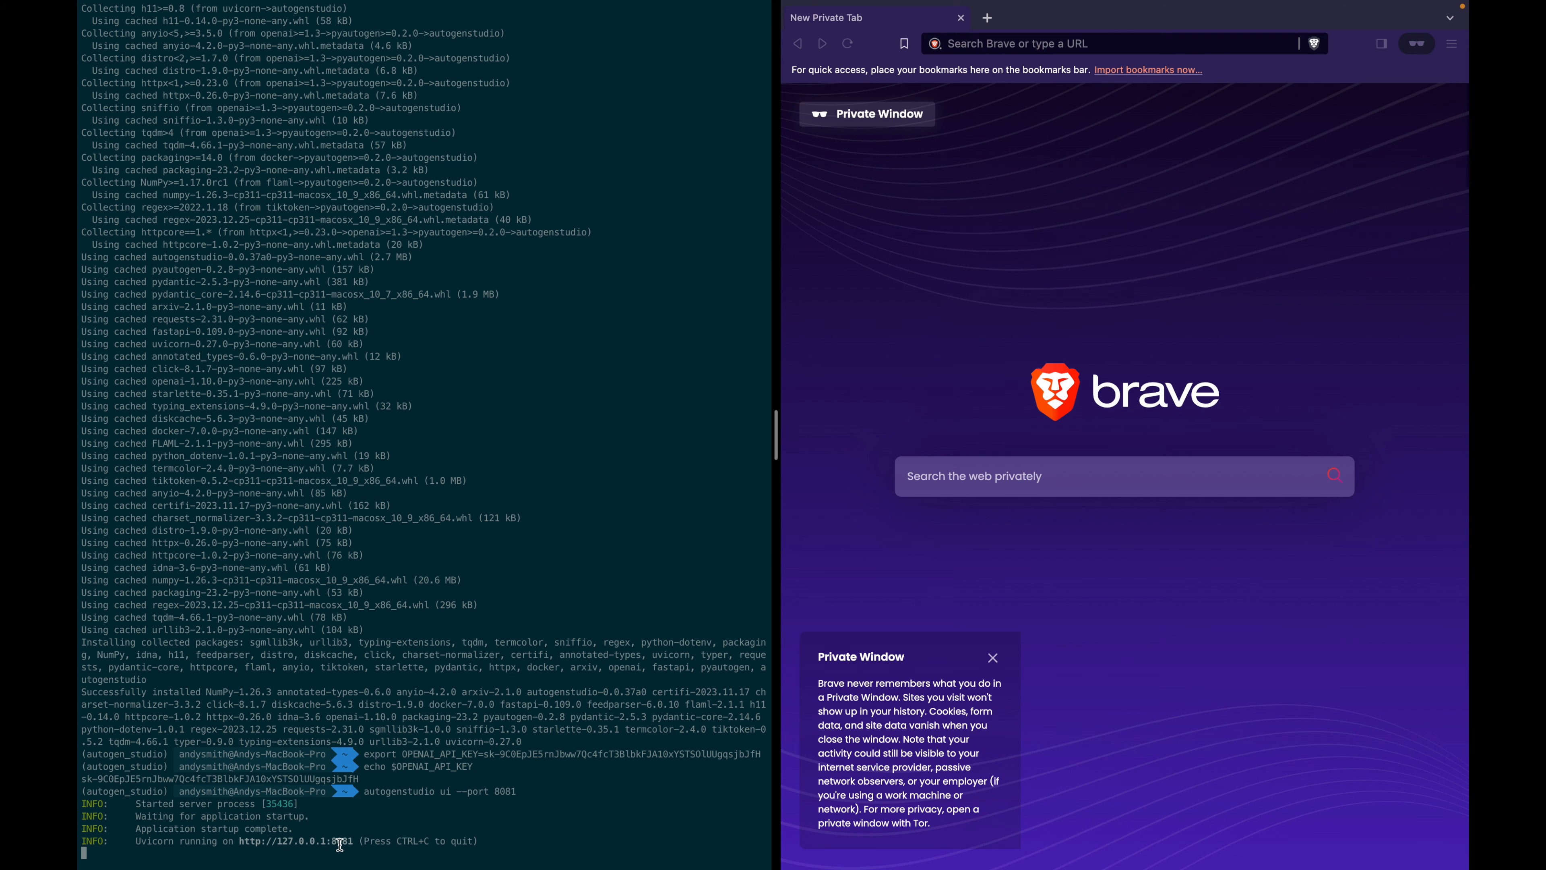
{"action": "left_click_drag", "start_coordinate": [777, 435], "coordinate": [605, 439]}
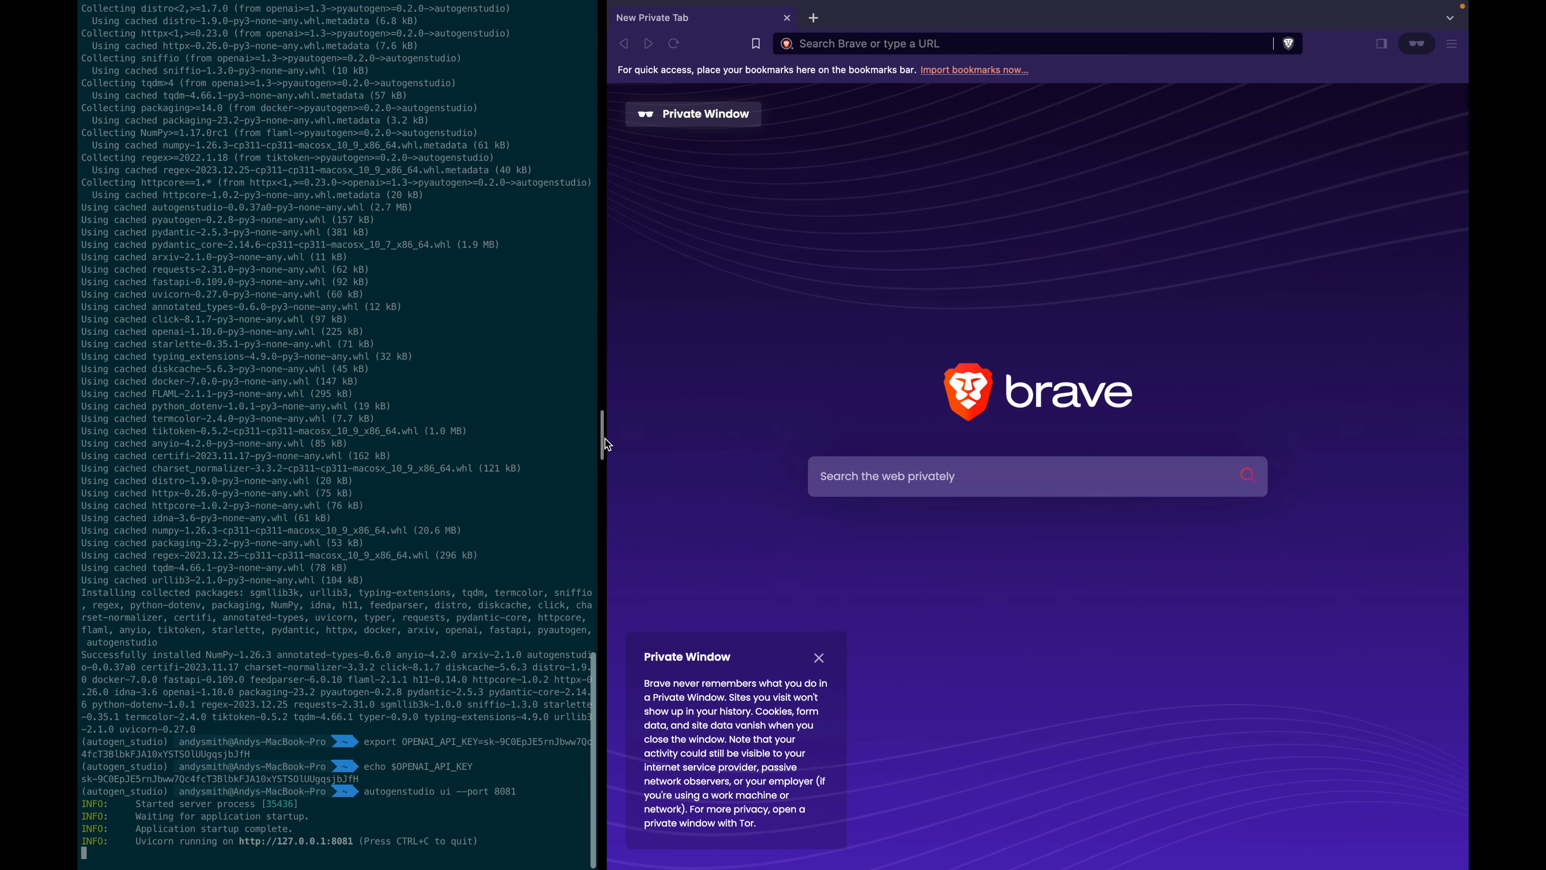
Load localhost:8081 in Brave to reach the AutoGen Studio Playground.
{"action": "left_click", "coordinate": [921, 45]}
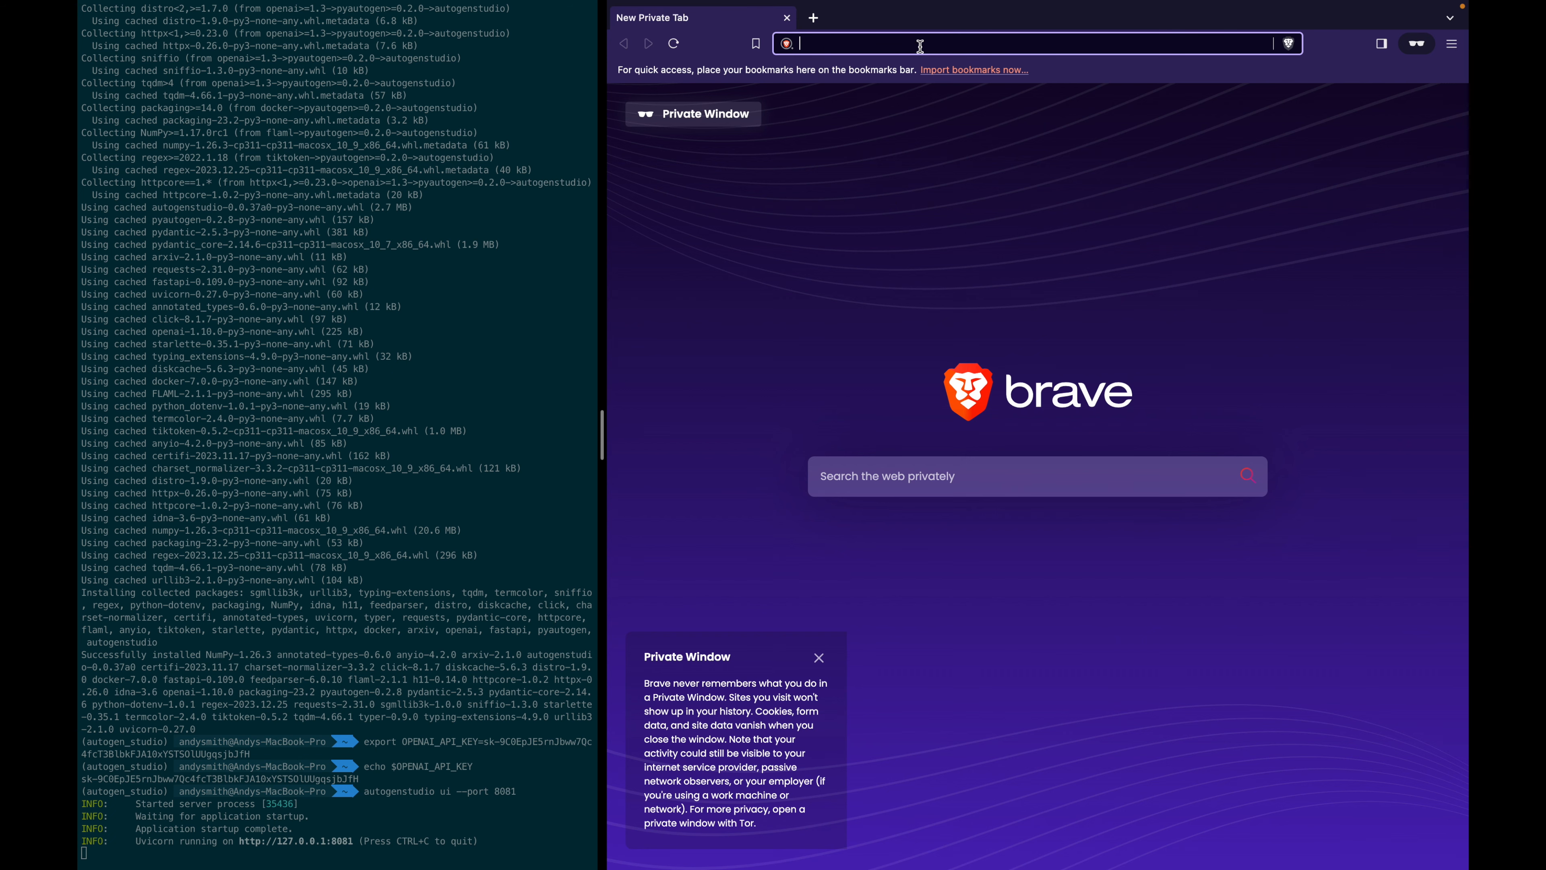
{"action": "type", "text": "localhost:"}
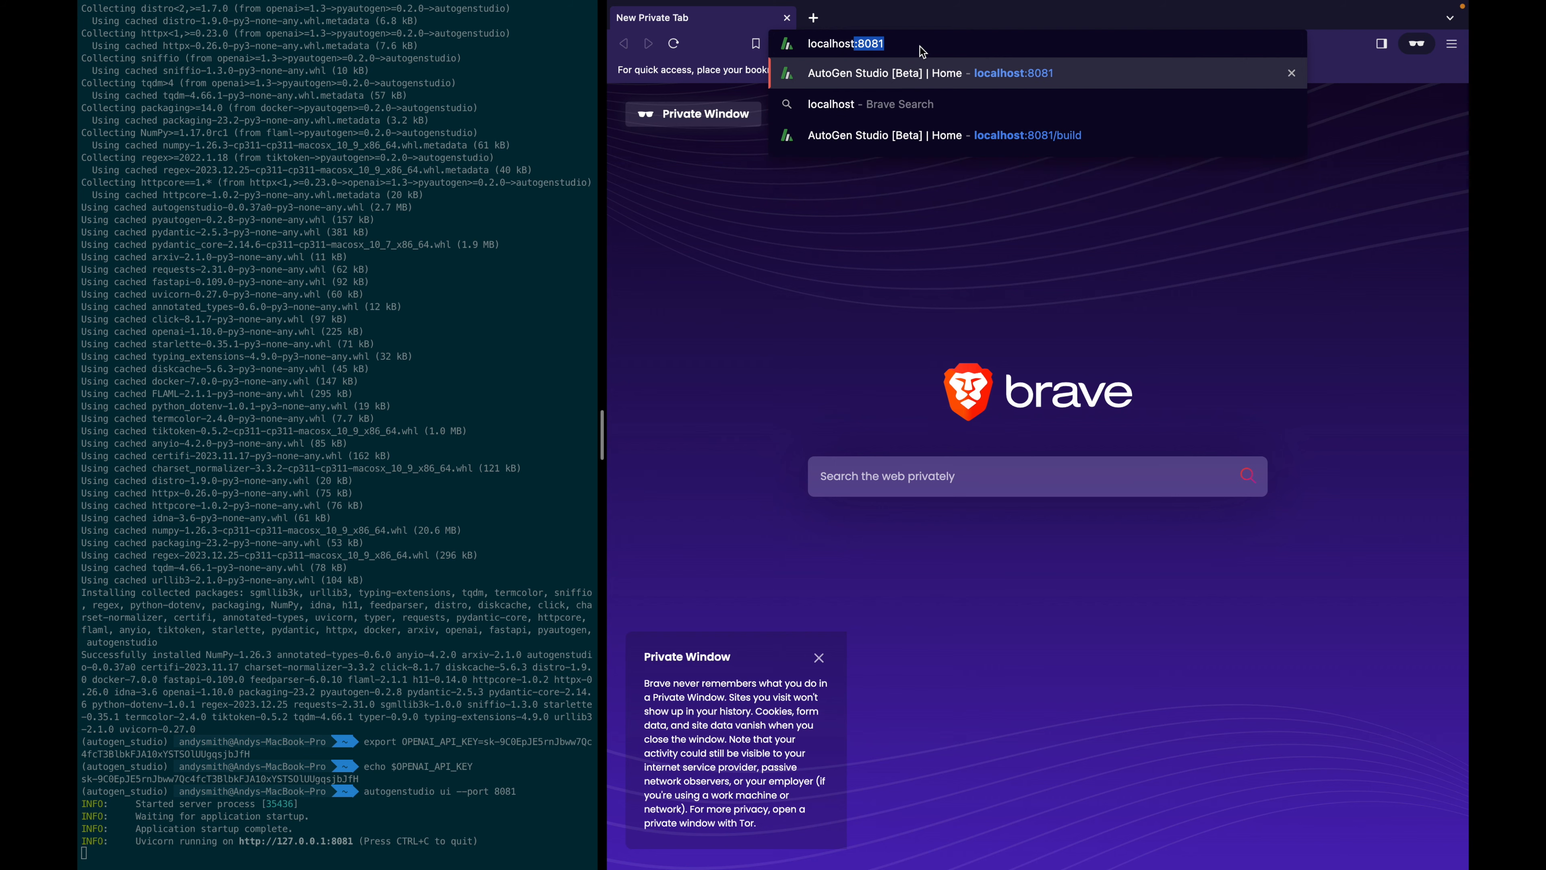
{"action": "type", "text": "8081"}
{"action": "key", "text": "Return"}
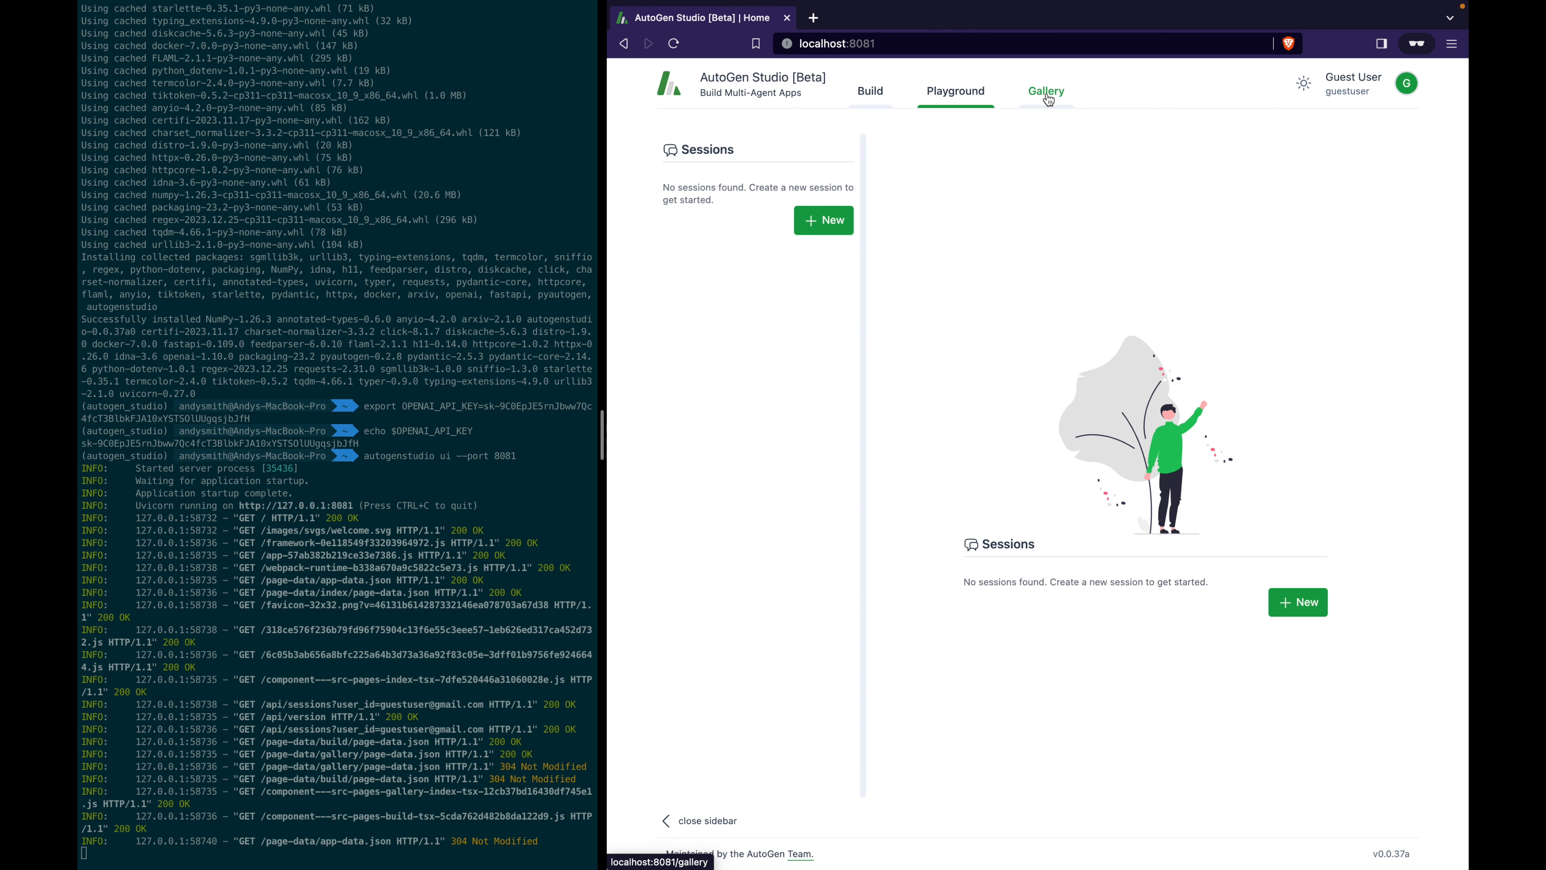
Open Build and list the skills generate_images, fetch_profile and find_papers_arxiv.
{"action": "left_click", "coordinate": [878, 99]}
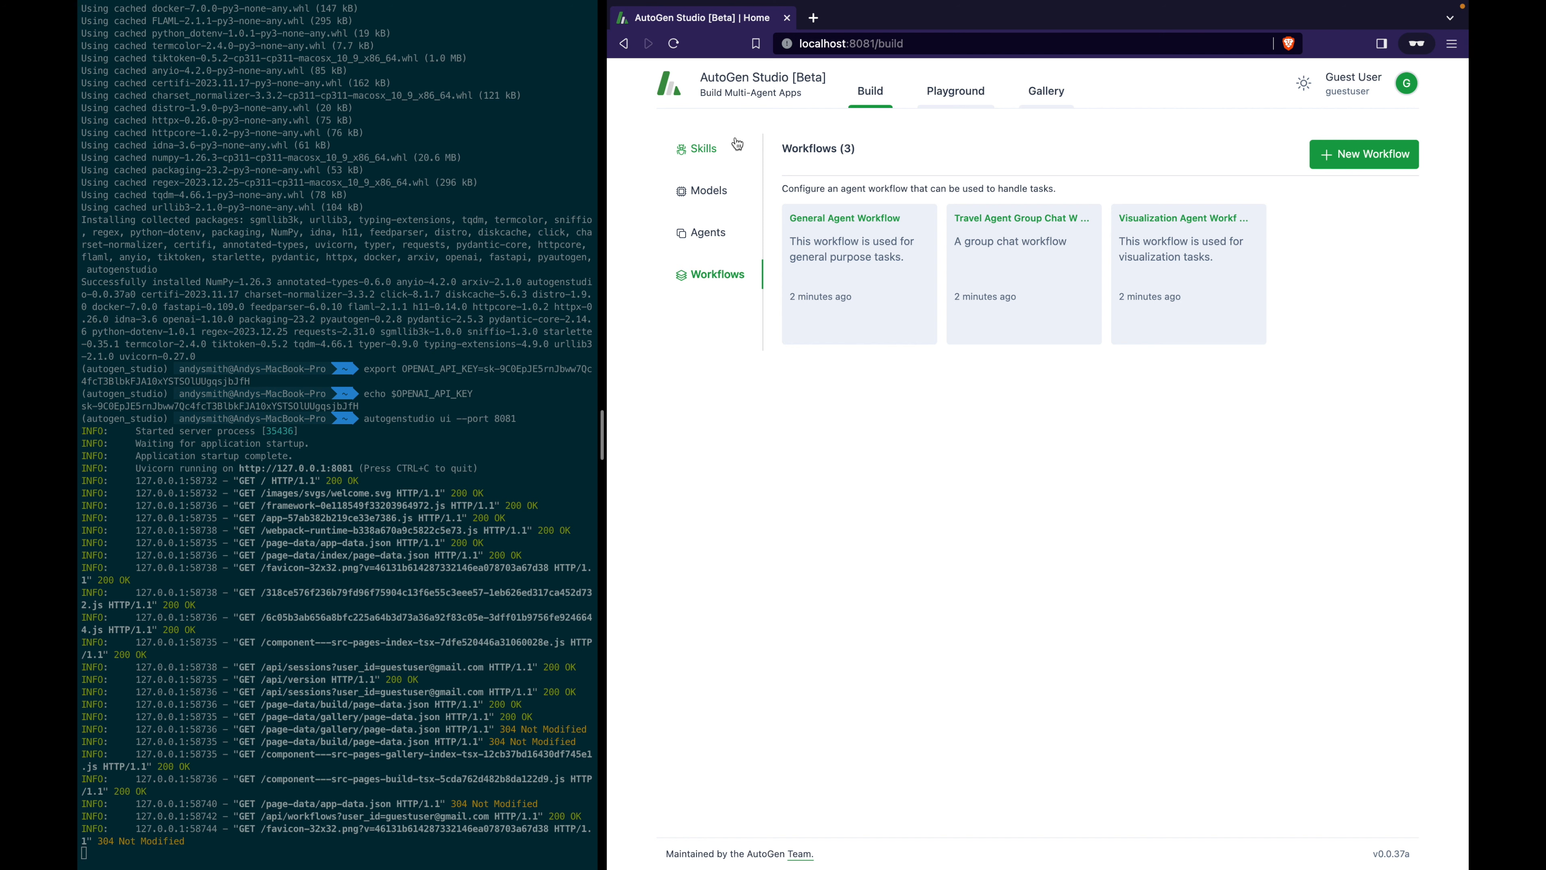
{"action": "left_click", "coordinate": [729, 148]}
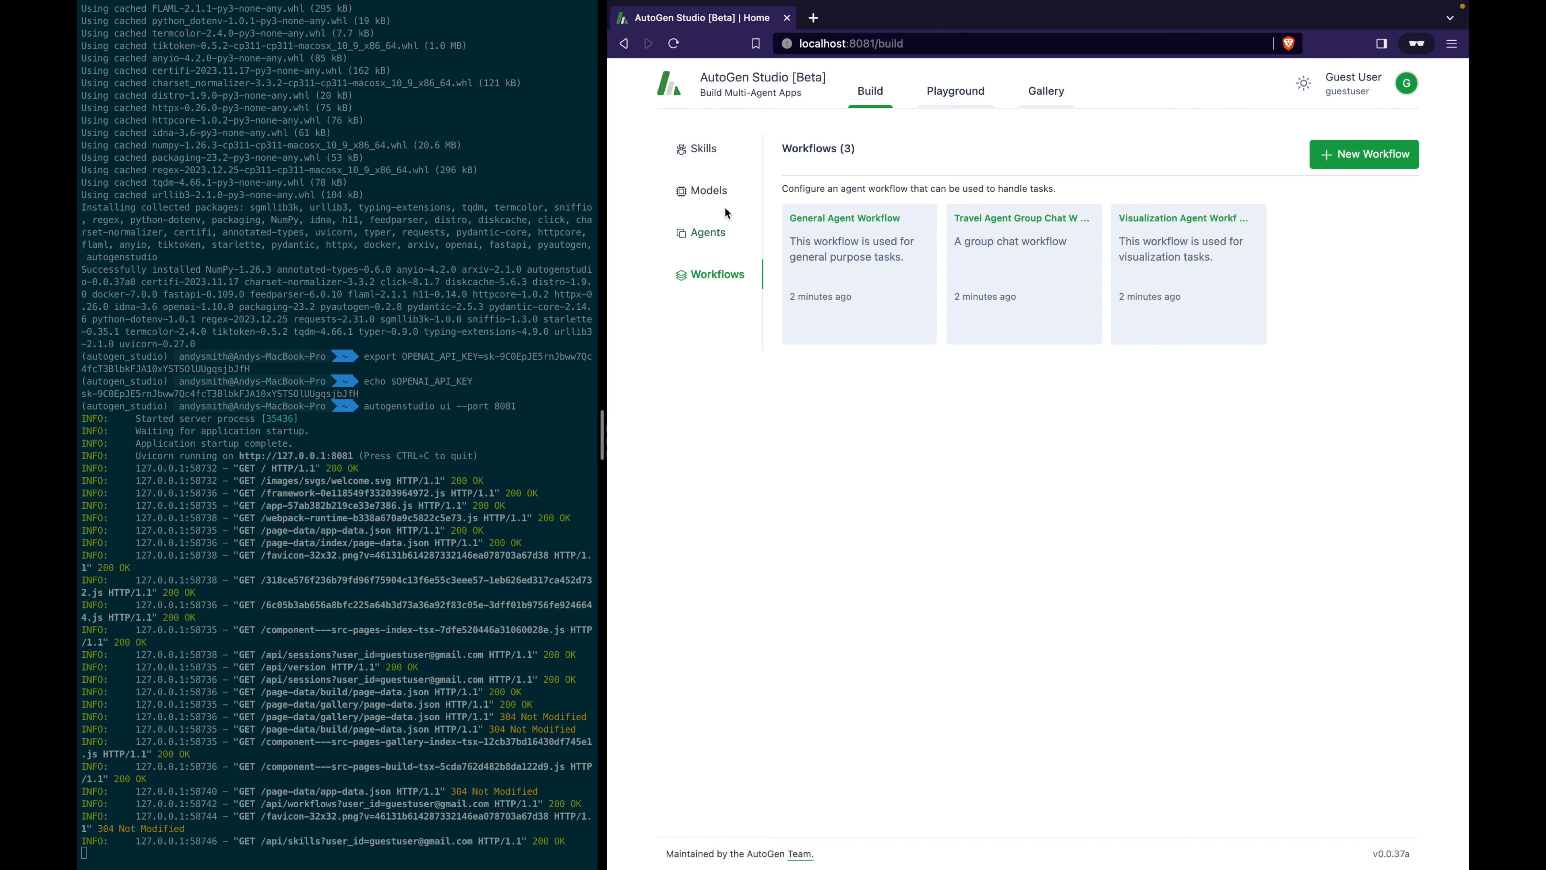
{"action": "left_click", "coordinate": [702, 150]}
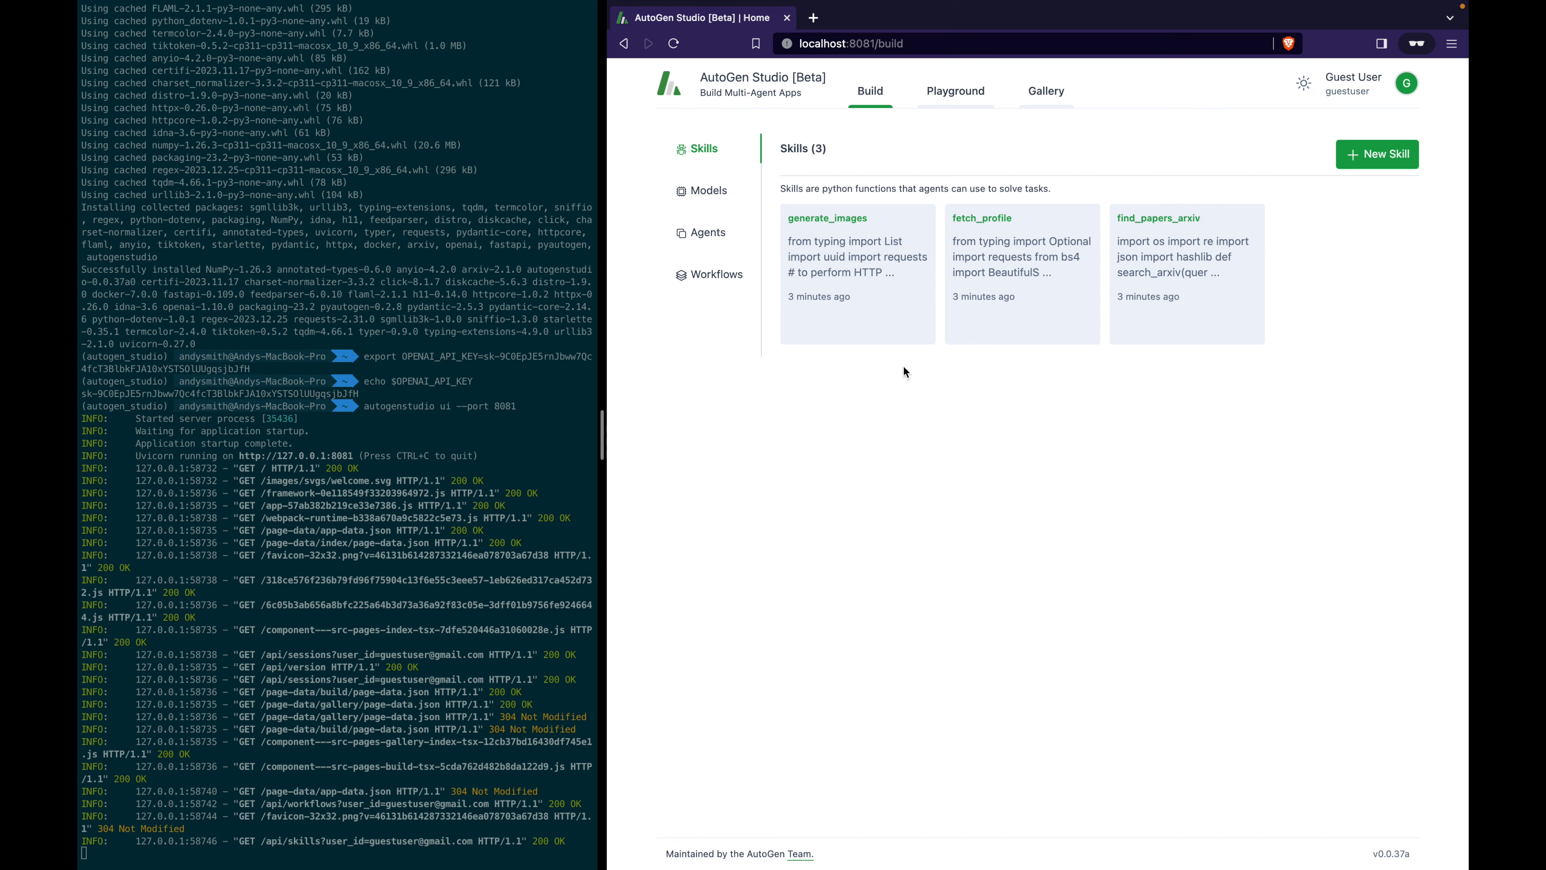
{"action": "left_click", "coordinate": [897, 280]}
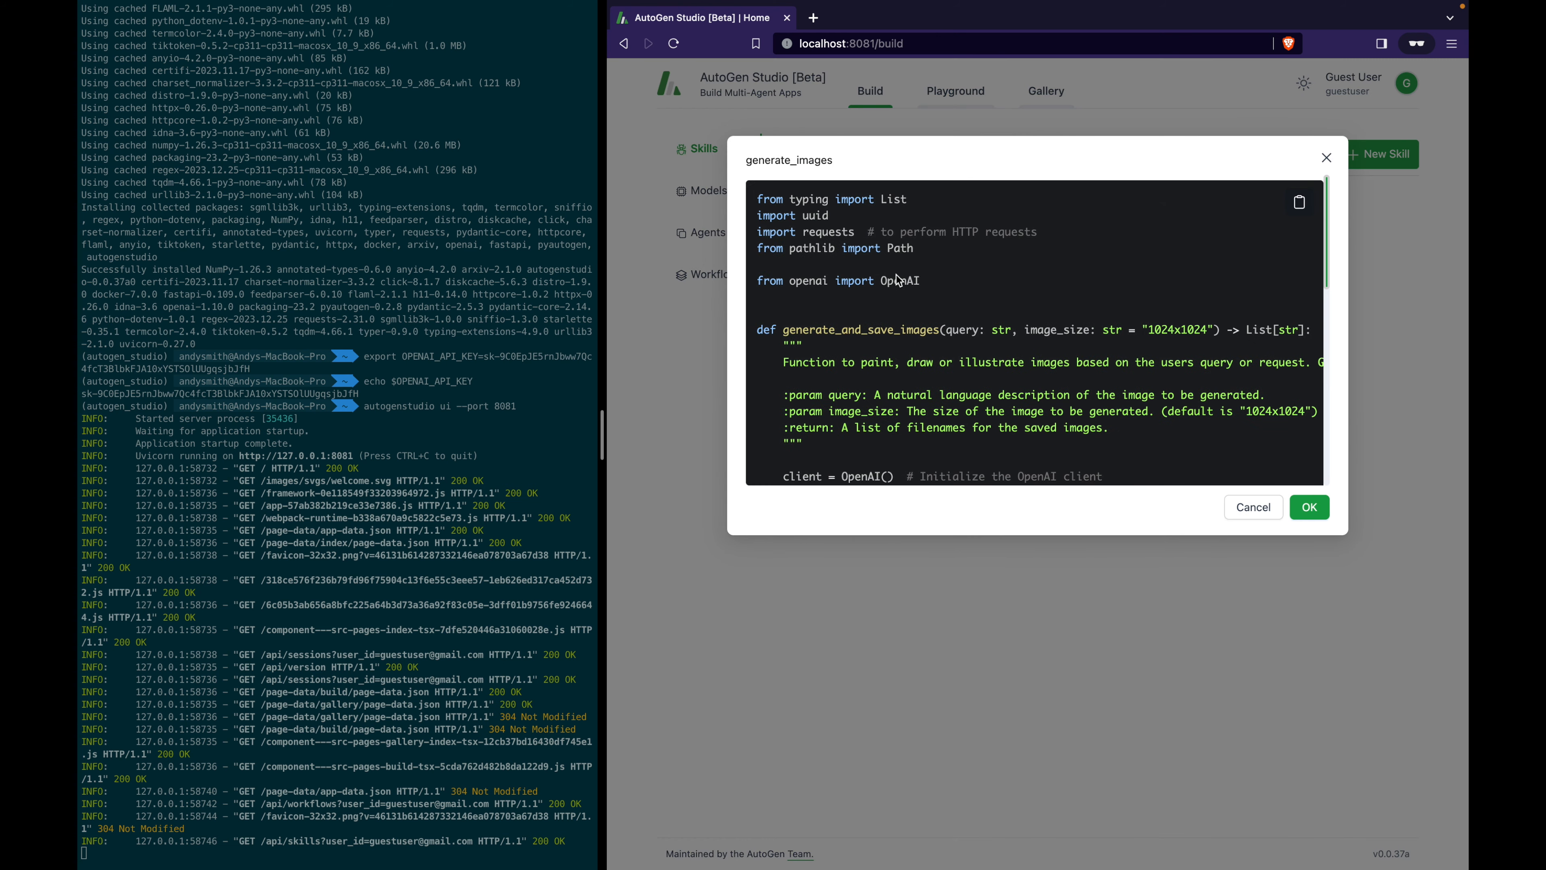
{"action": "scroll", "coordinate": [968, 259], "scroll_direction": "down", "scroll_amount": 2}
{"action": "scroll", "coordinate": [969, 259], "scroll_direction": "down", "scroll_amount": 10}
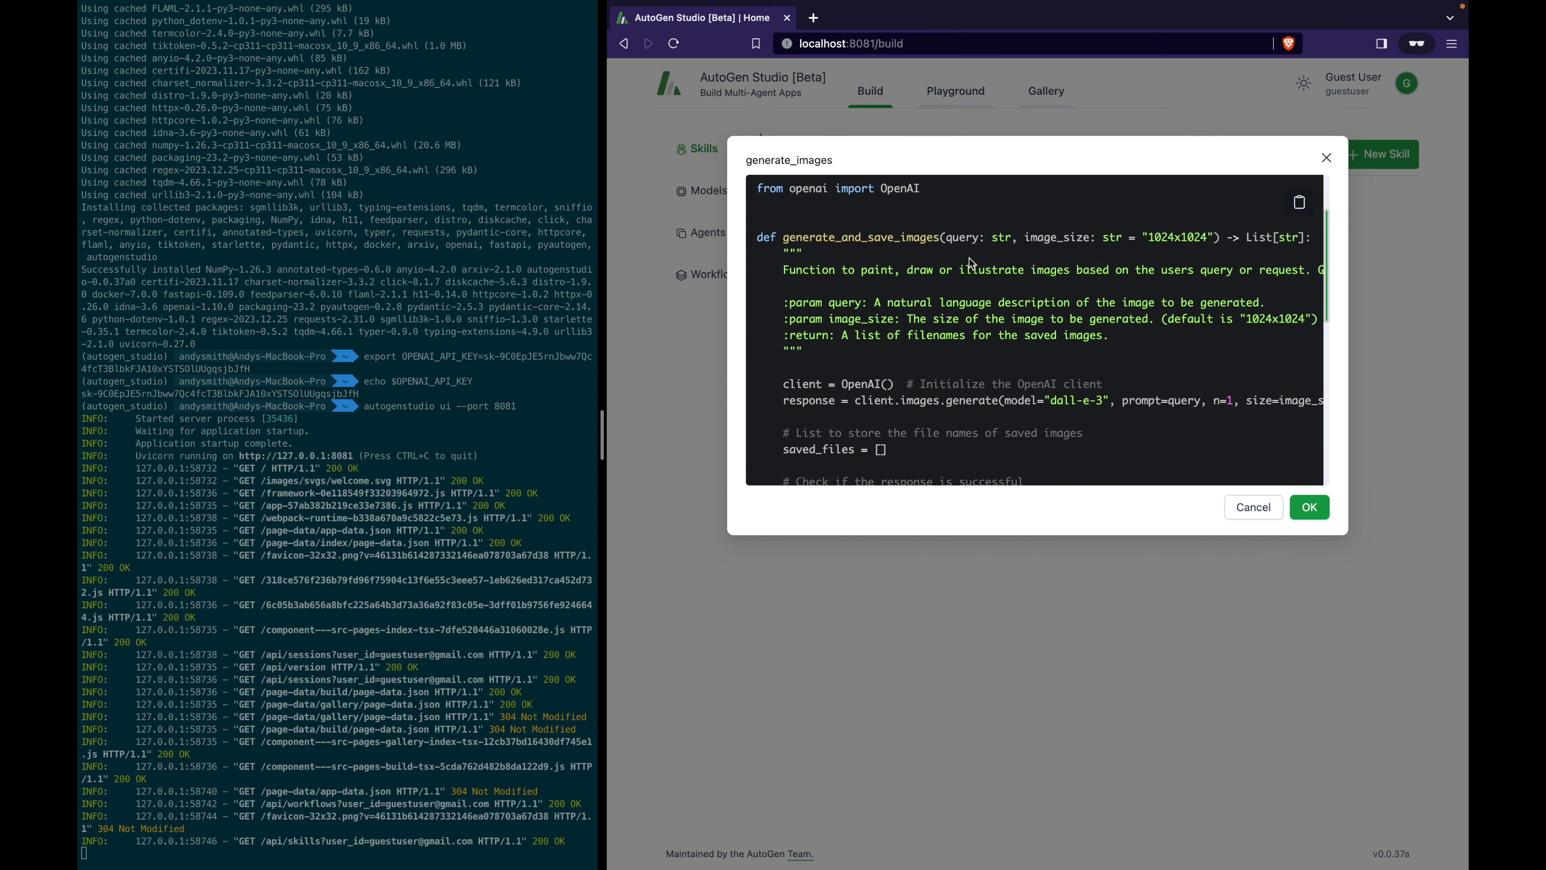
{"action": "scroll", "coordinate": [968, 262], "scroll_direction": "up", "scroll_amount": 15}
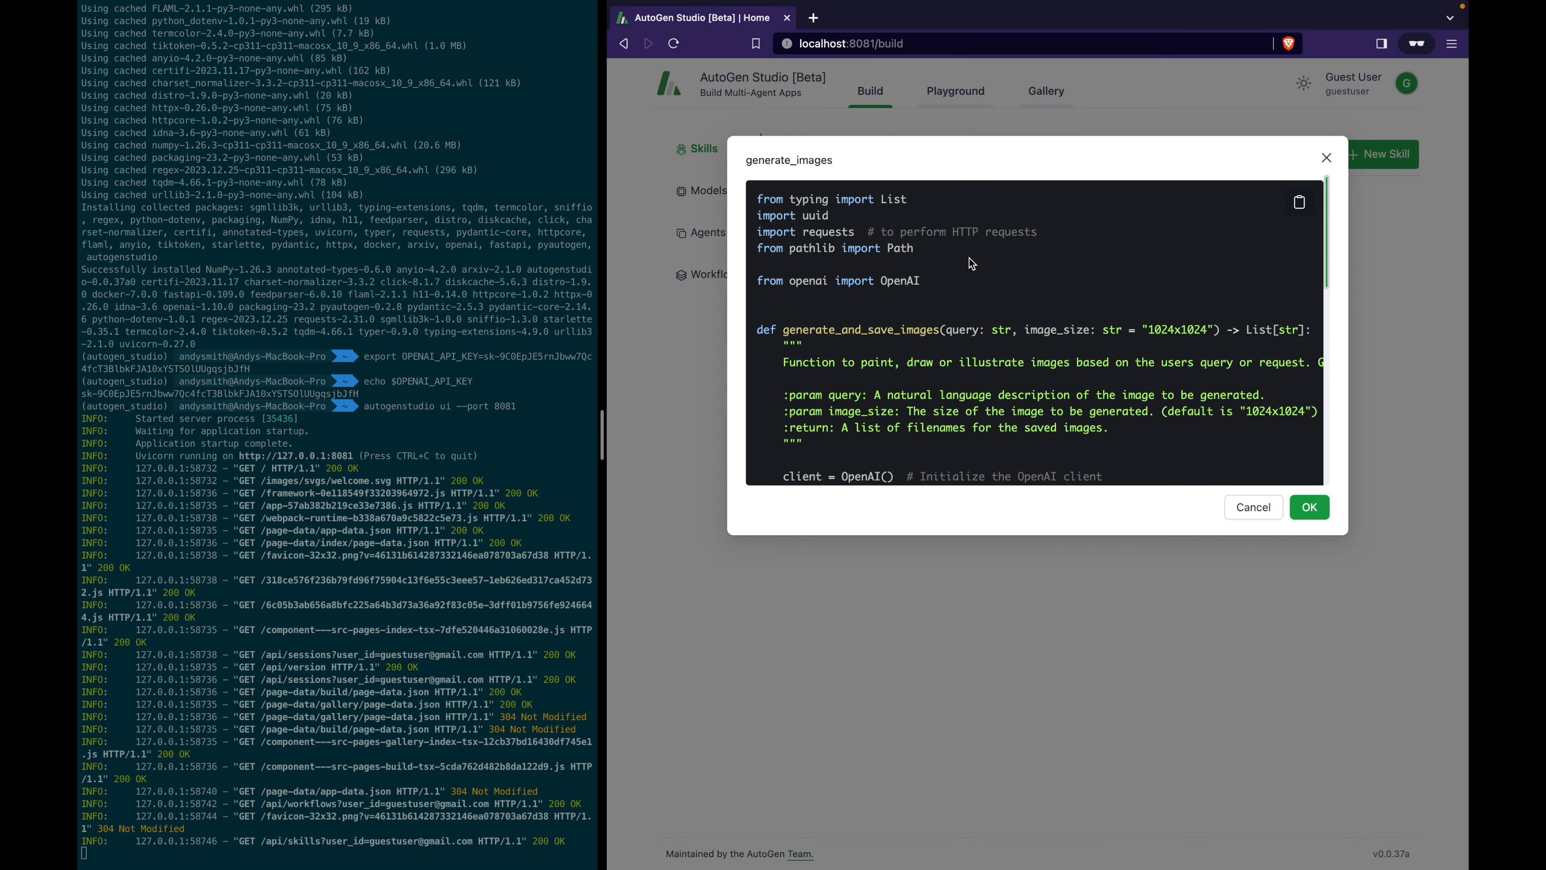
{"action": "left_click_drag", "start_coordinate": [970, 281], "coordinate": [794, 199]}
{"action": "left_click_drag", "start_coordinate": [783, 329], "coordinate": [997, 329]}
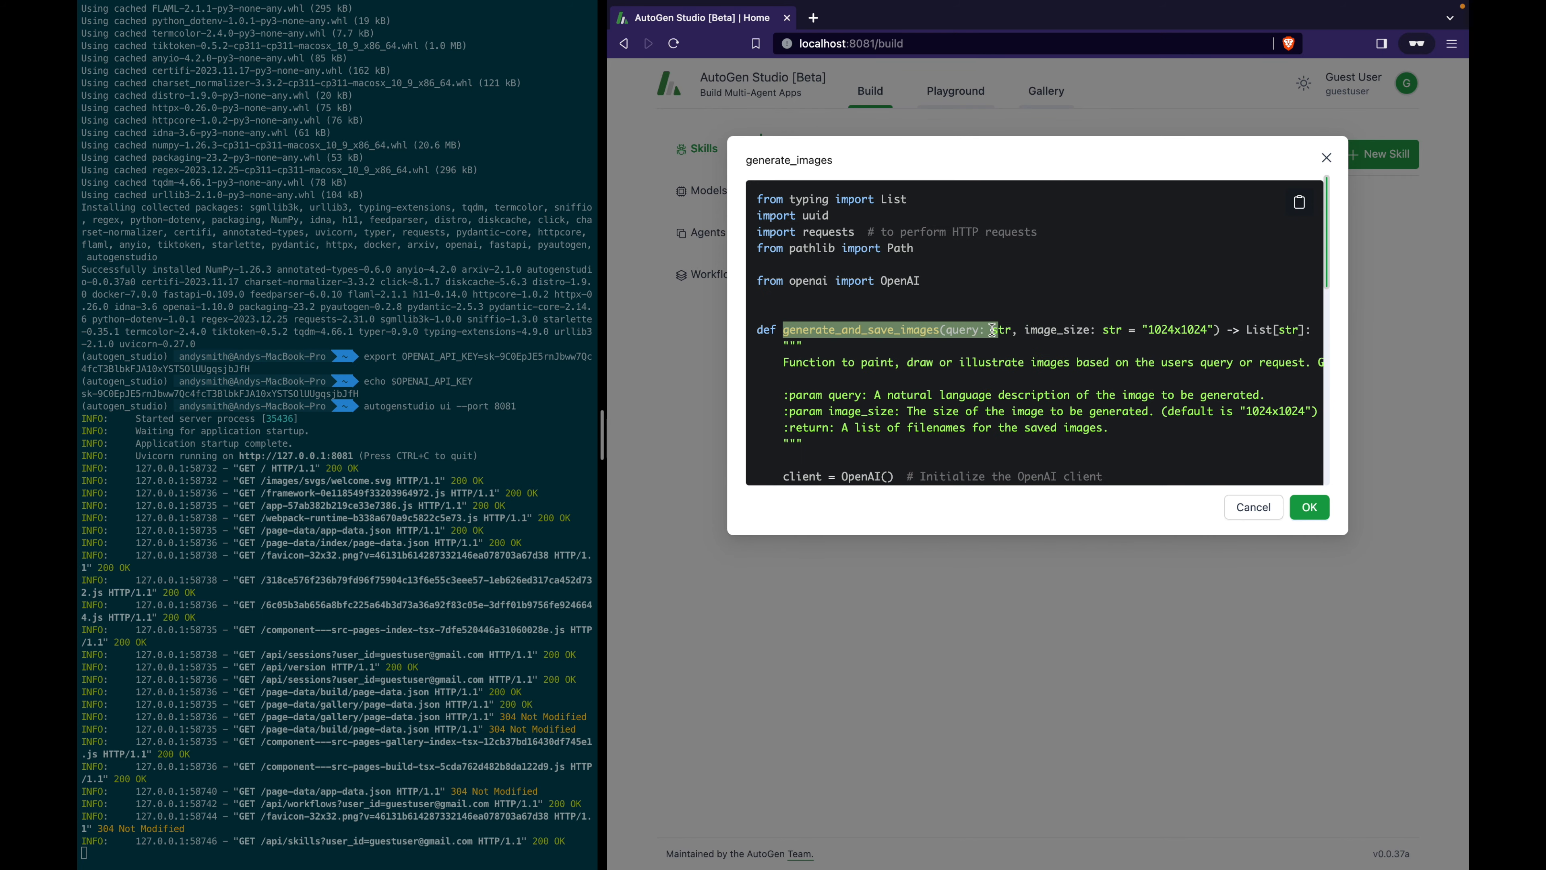
{"action": "left_click_drag", "start_coordinate": [804, 445], "coordinate": [783, 348]}
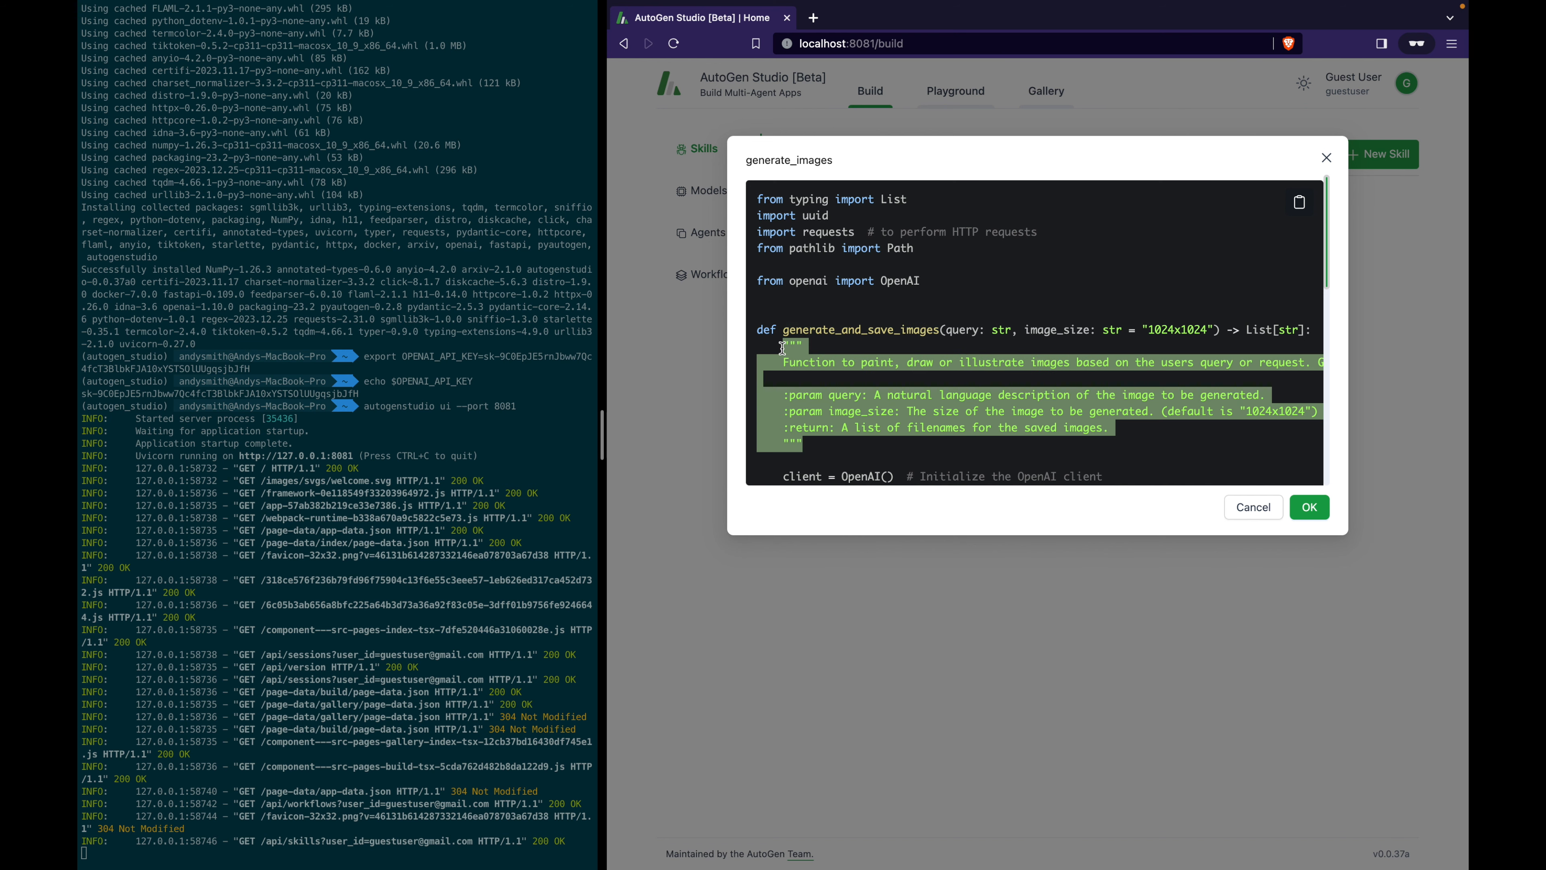
{"action": "scroll", "coordinate": [783, 348], "scroll_direction": "down", "scroll_amount": 5}
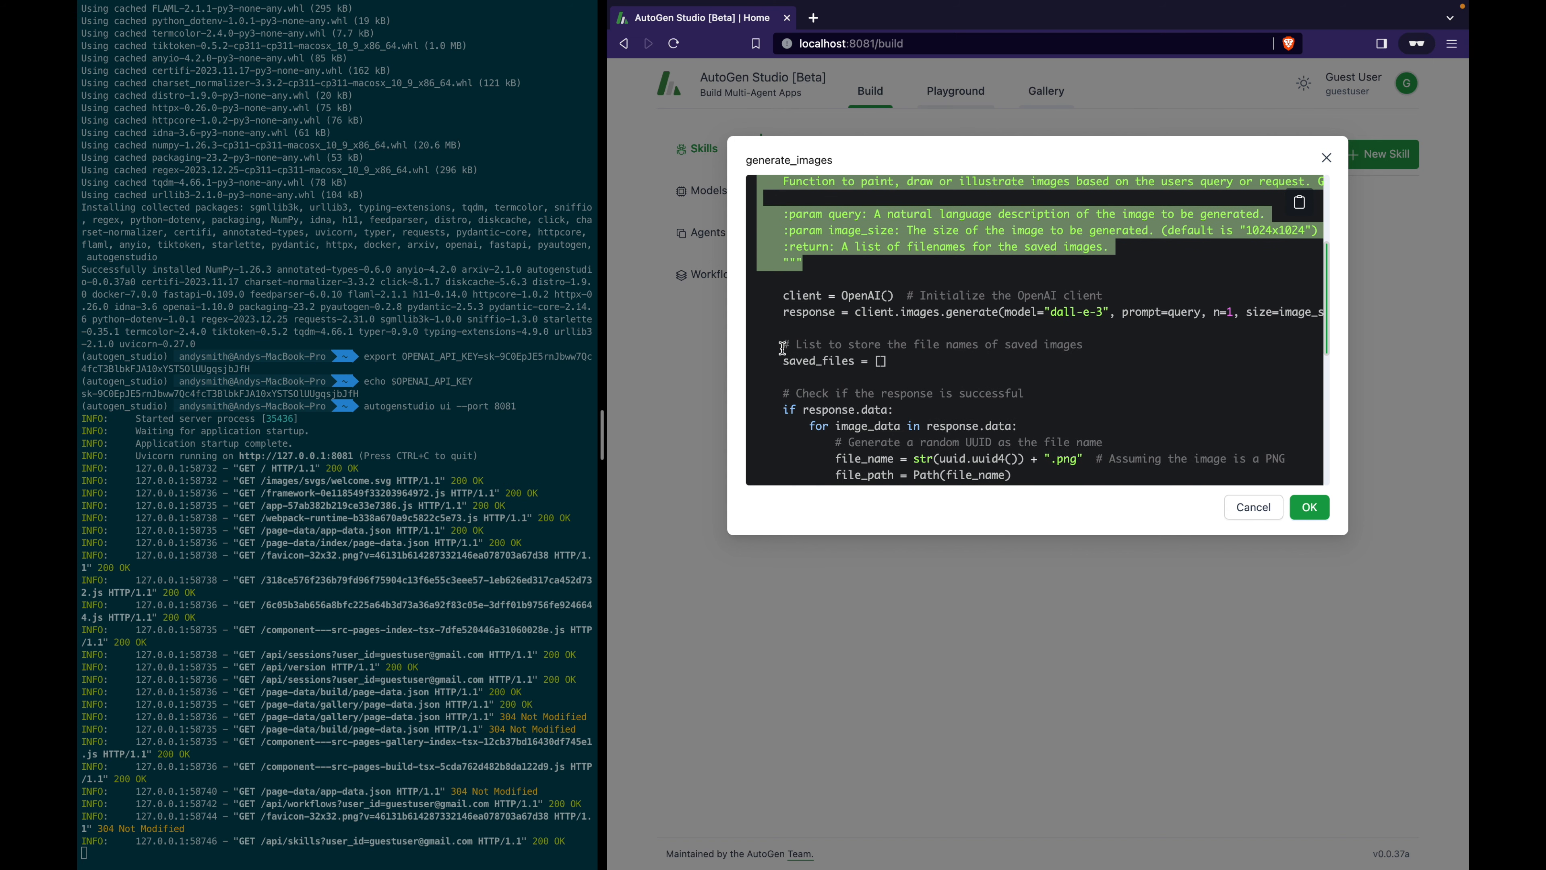
{"action": "left_click_drag", "start_coordinate": [783, 295], "coordinate": [827, 374]}
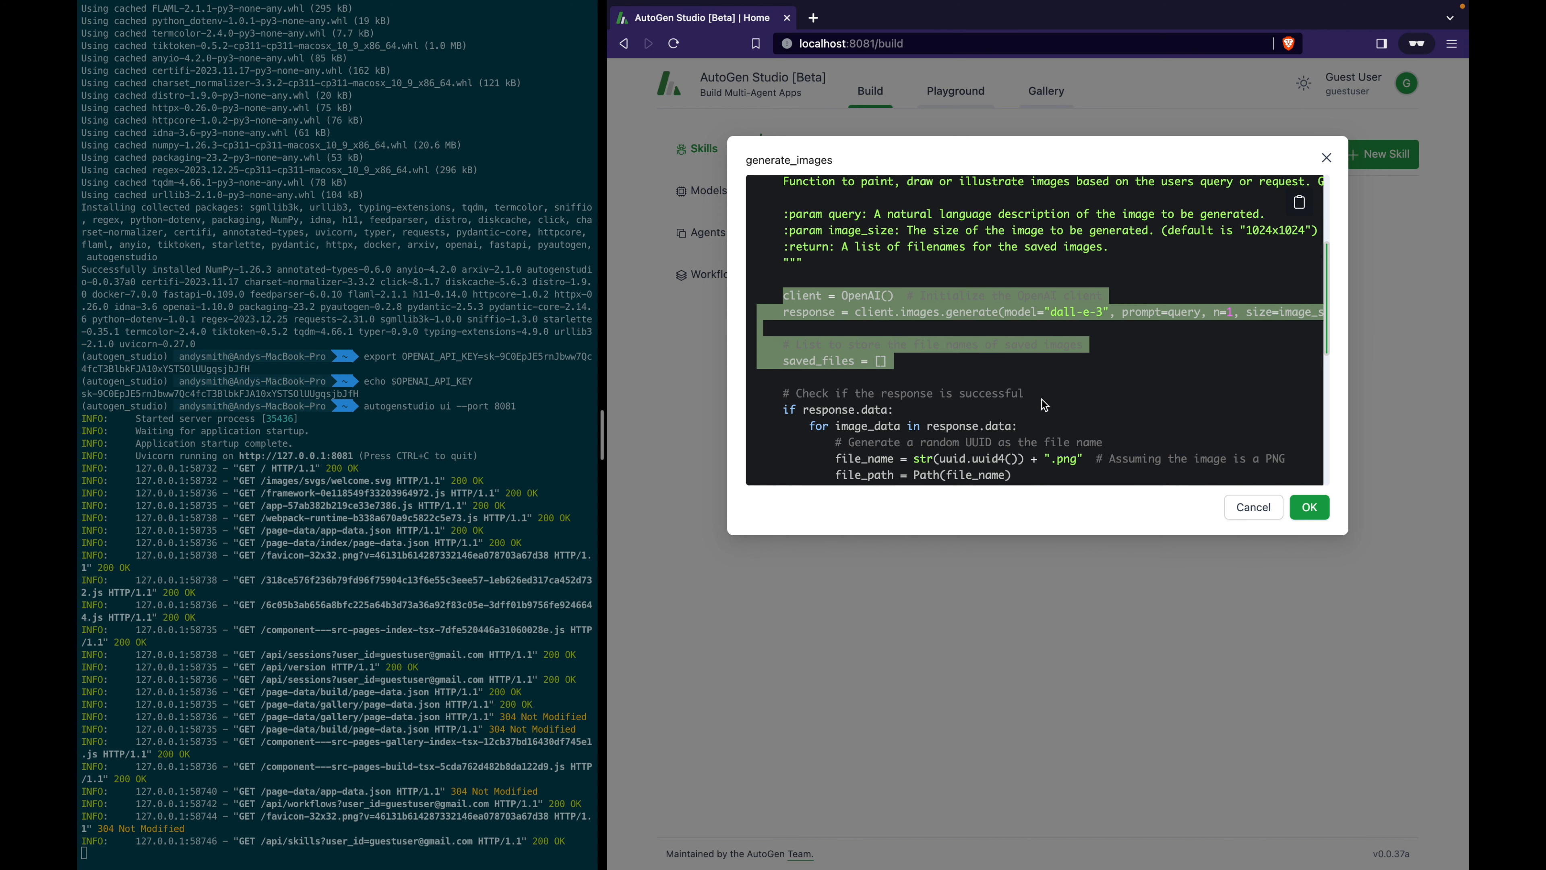
{"action": "left_click", "coordinate": [1046, 380]}
{"action": "left_click_drag", "start_coordinate": [784, 297], "coordinate": [1010, 312]}
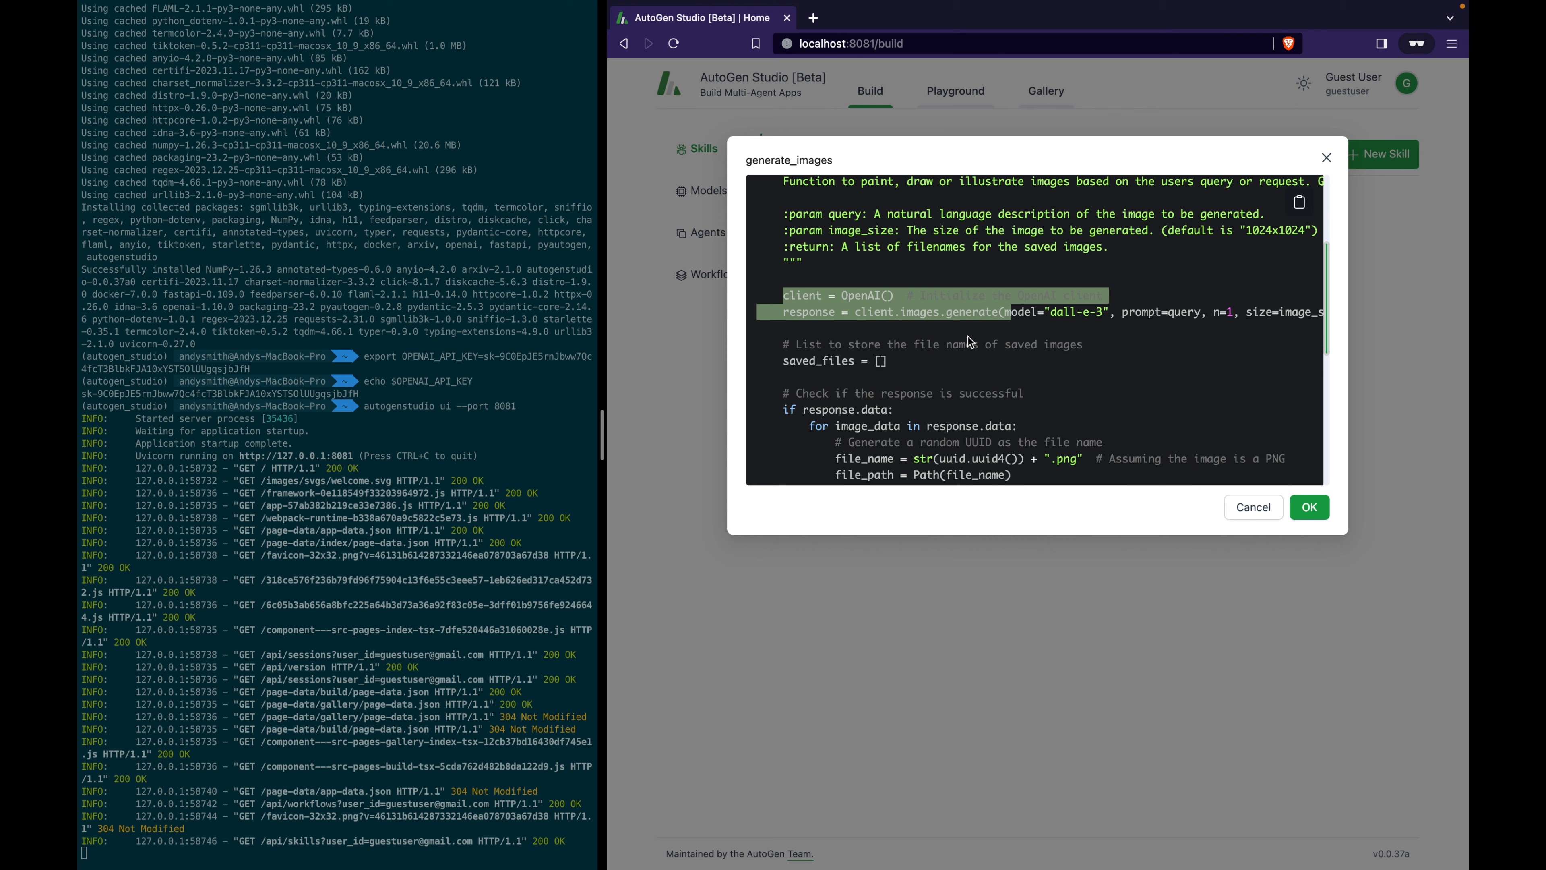
{"action": "left_click", "coordinate": [1254, 507]}
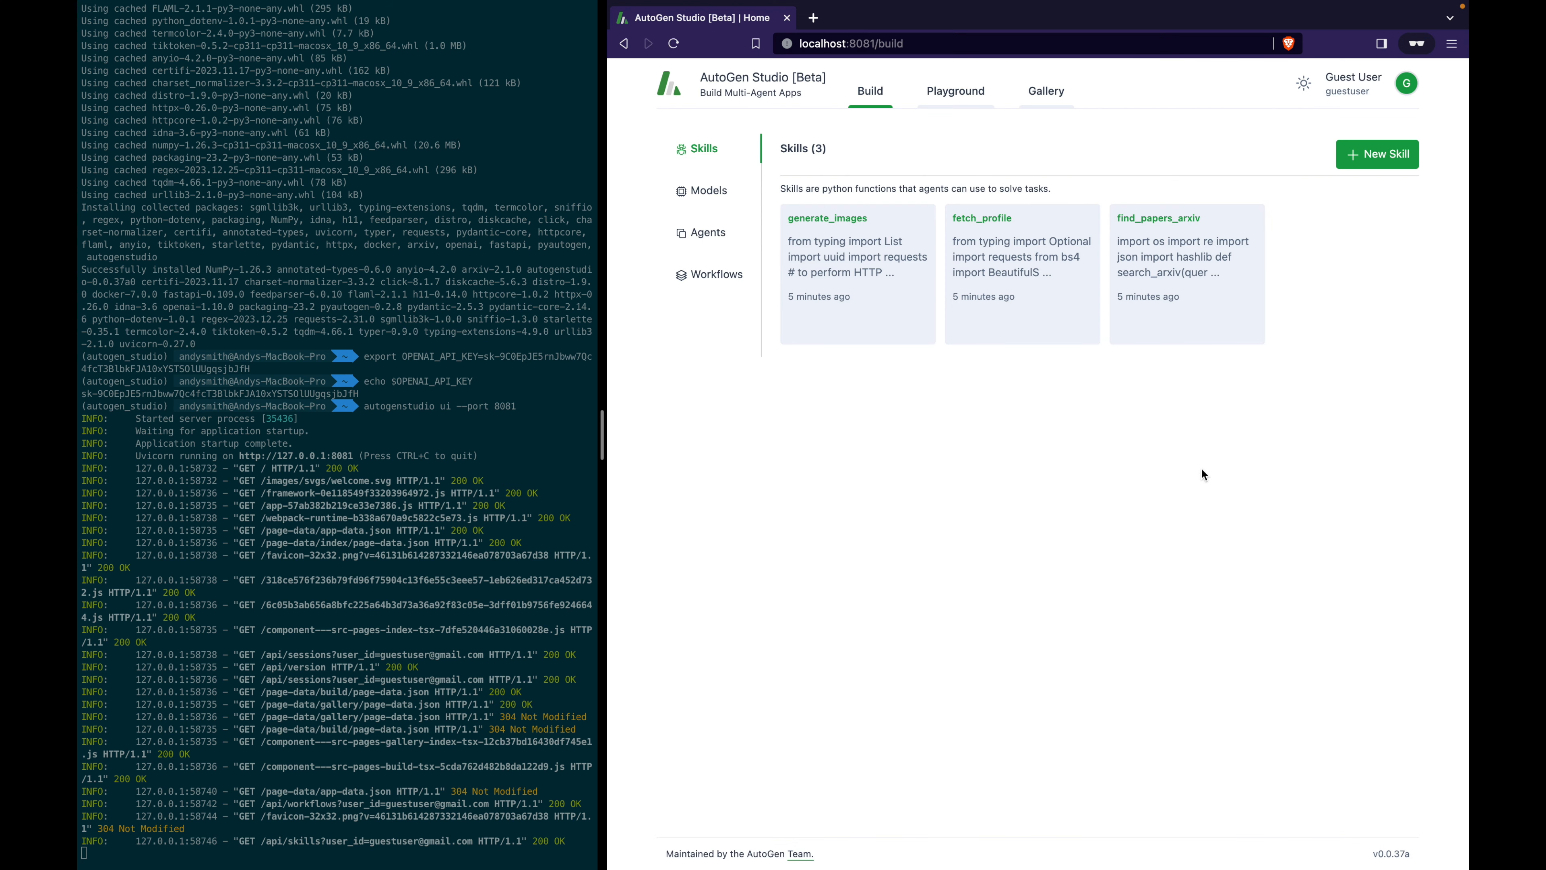
Show the Models list (gpt-4, gpt-4-1106-preview, TheBloke/zephyr-7B) and highlight the model-reuse note.
{"action": "left_click", "coordinate": [720, 194]}
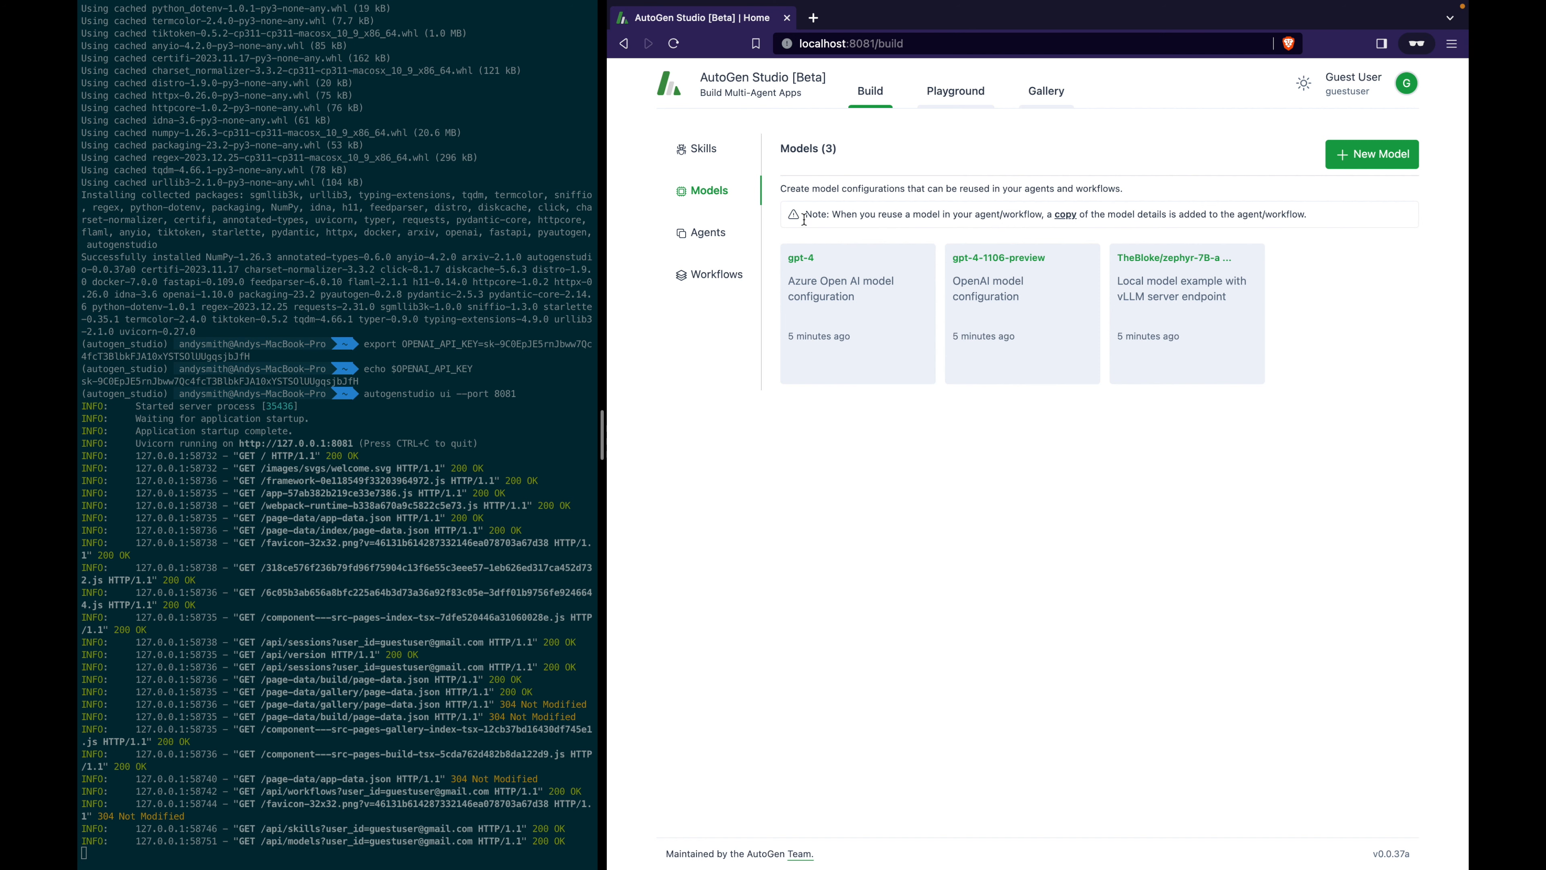
{"action": "left_click_drag", "start_coordinate": [804, 215], "coordinate": [1287, 227]}
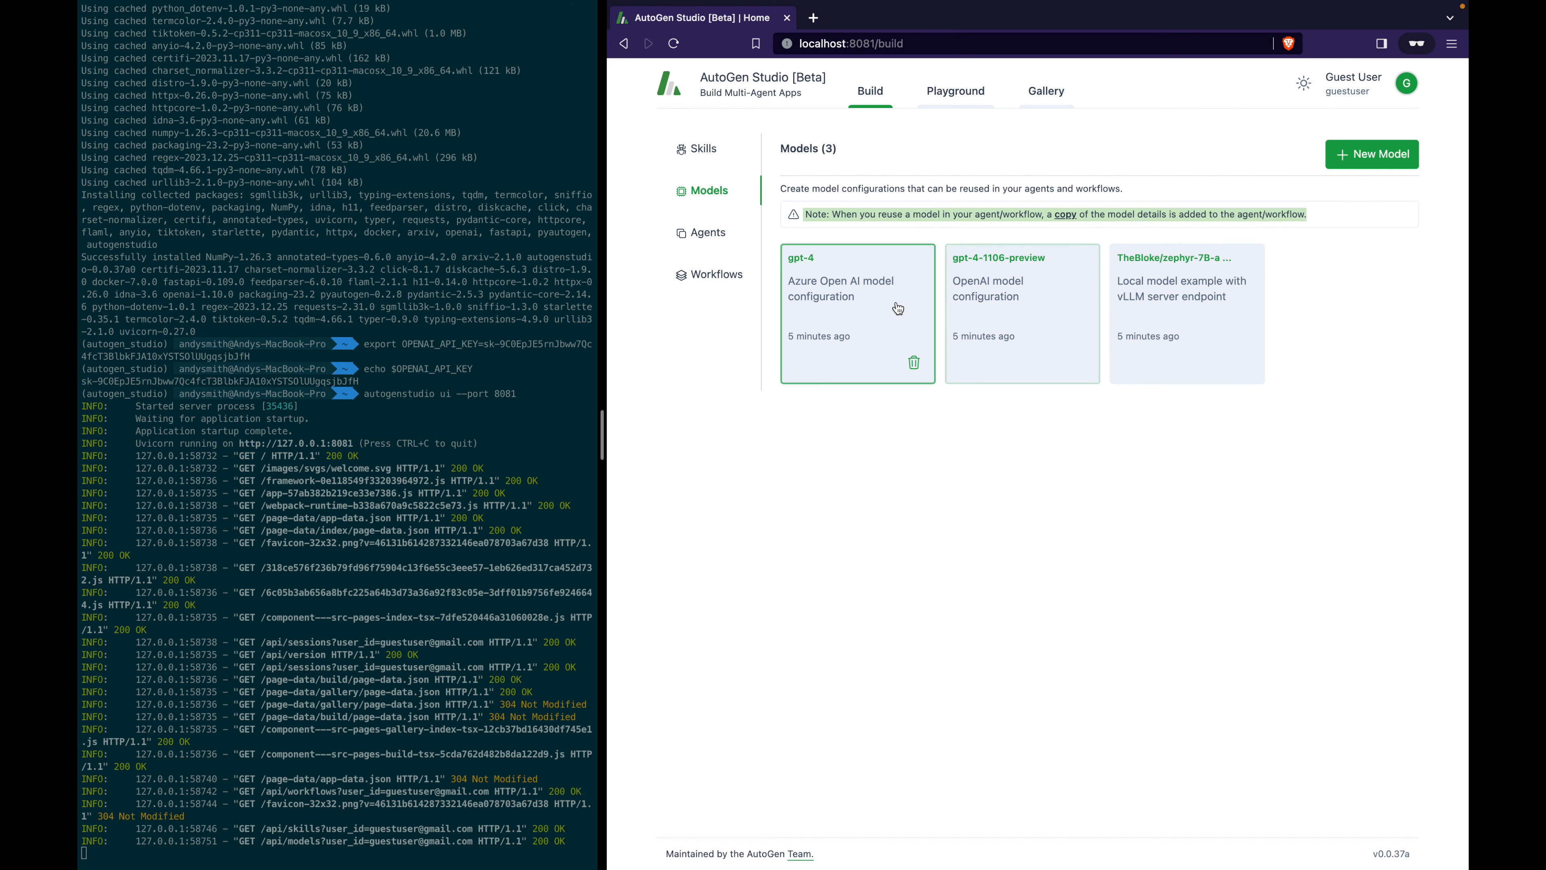
Review the gpt-4 Azure model's base URL and revealed API key, then save it unchanged.
{"action": "left_click", "coordinate": [824, 311]}
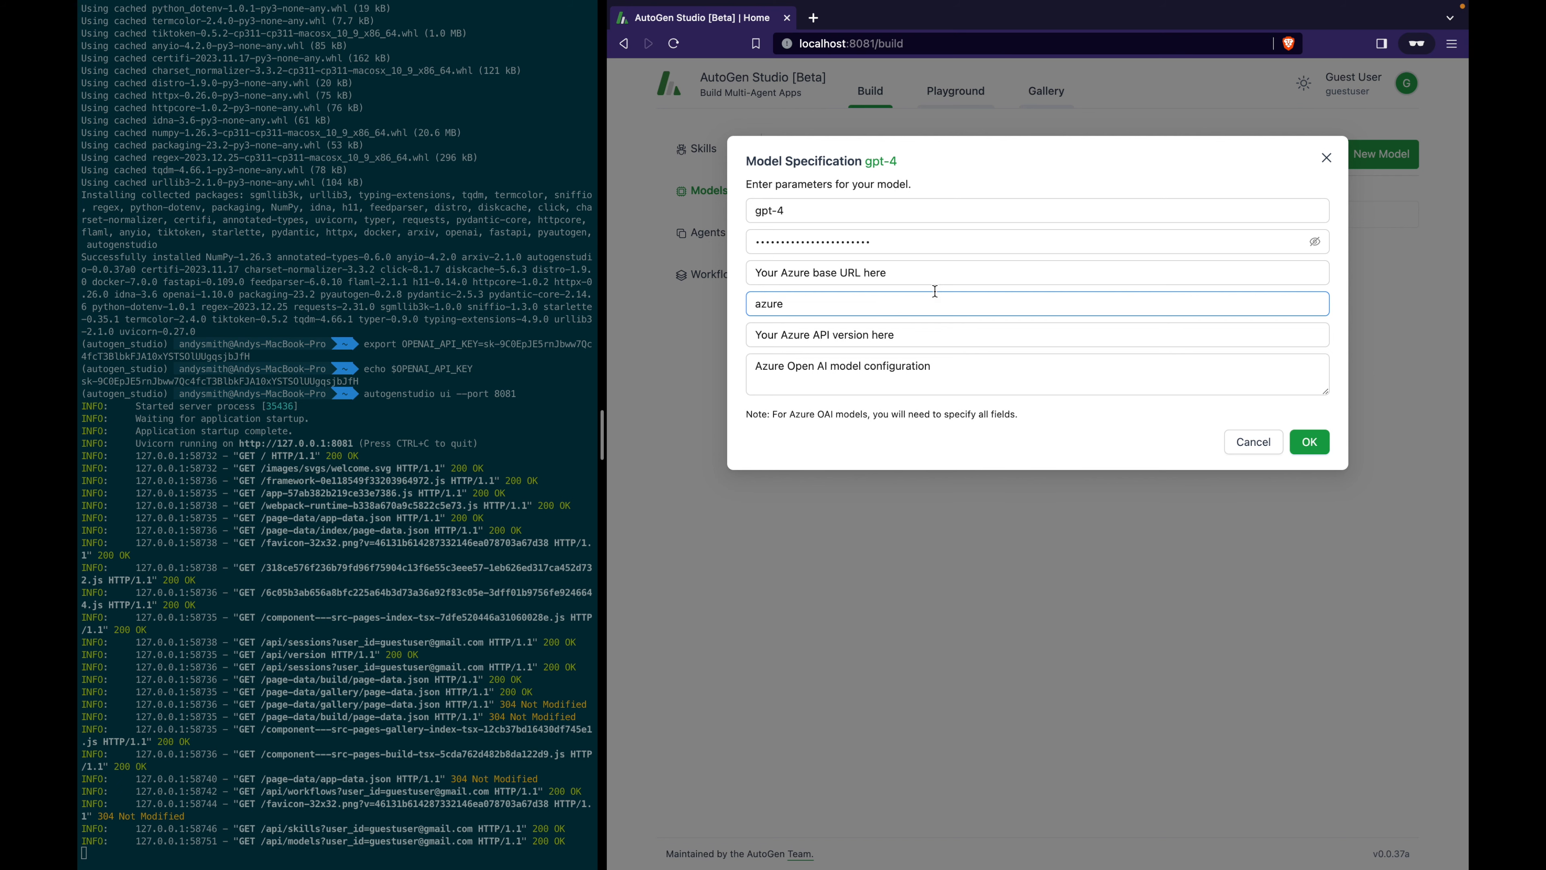
{"action": "left_click_drag", "start_coordinate": [941, 277], "coordinate": [781, 277]}
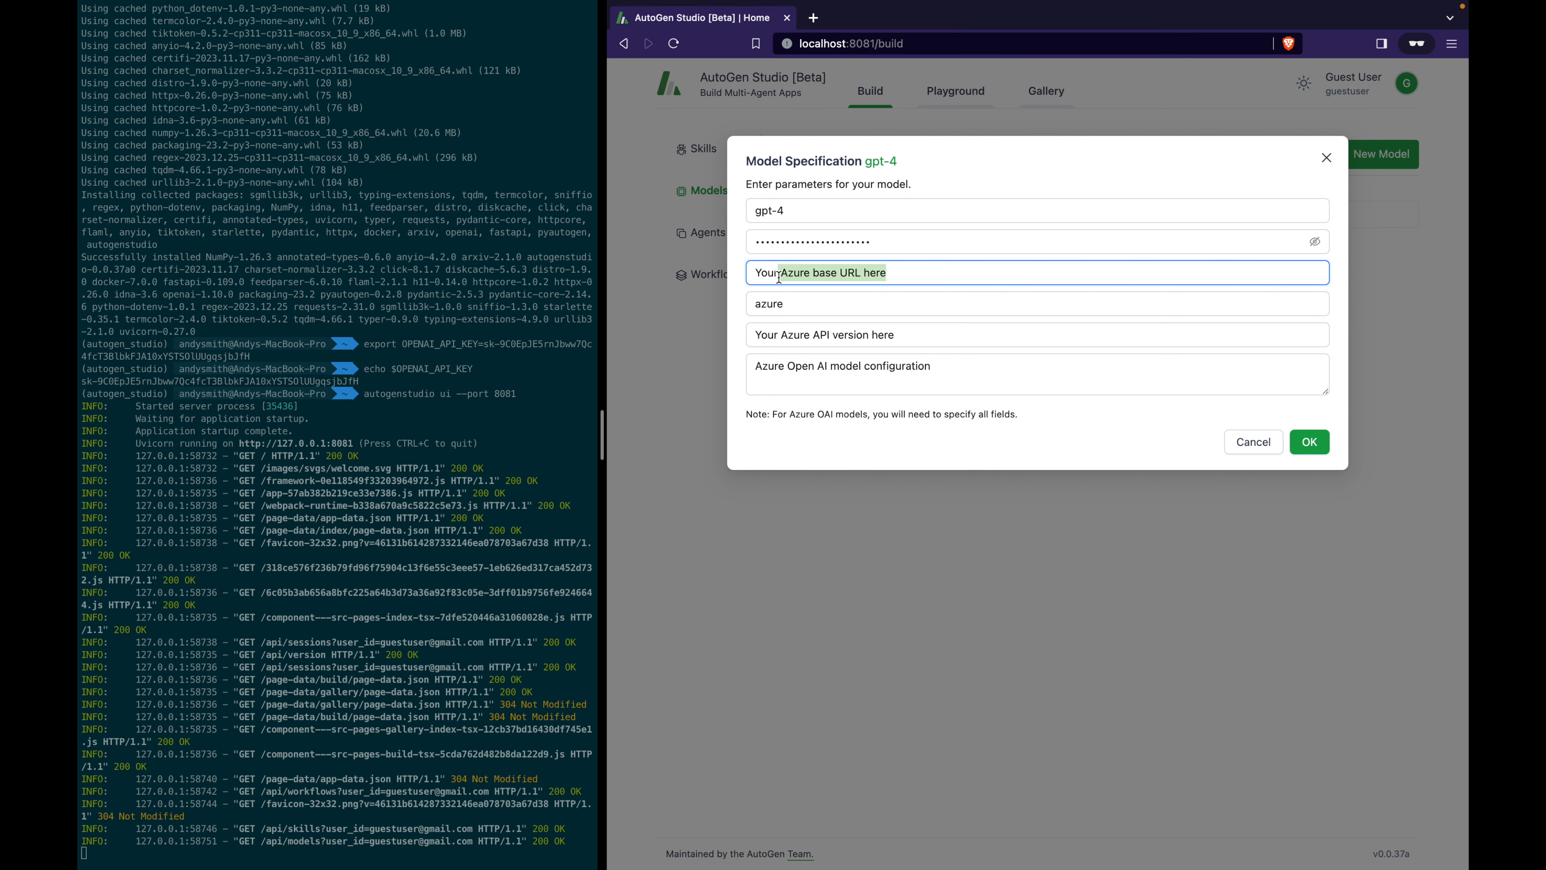
{"action": "left_click", "coordinate": [1316, 245]}
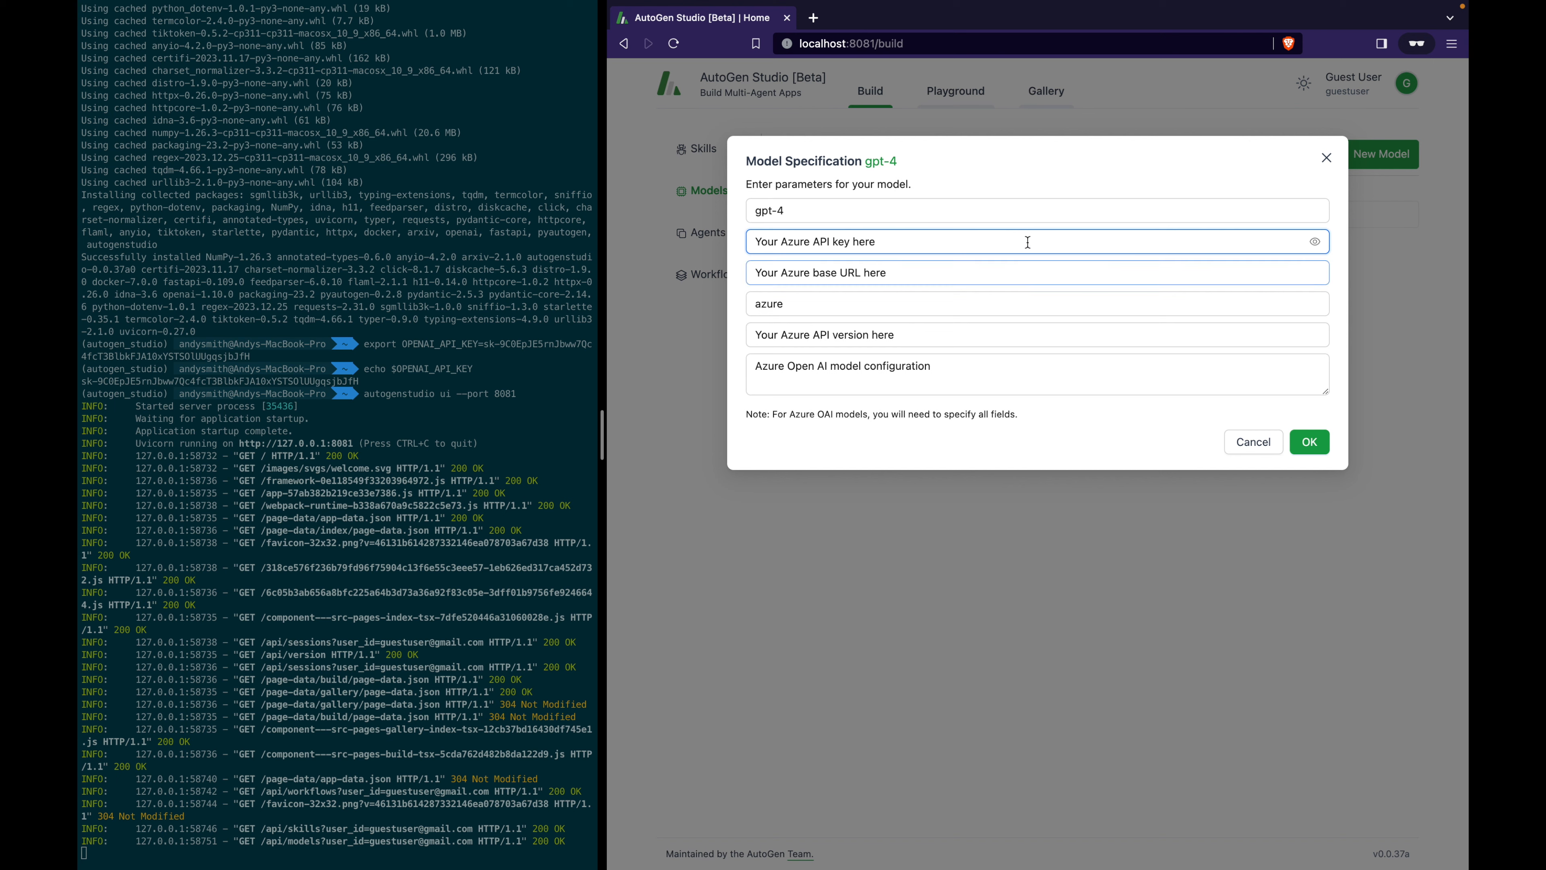
{"action": "left_click", "coordinate": [995, 241]}
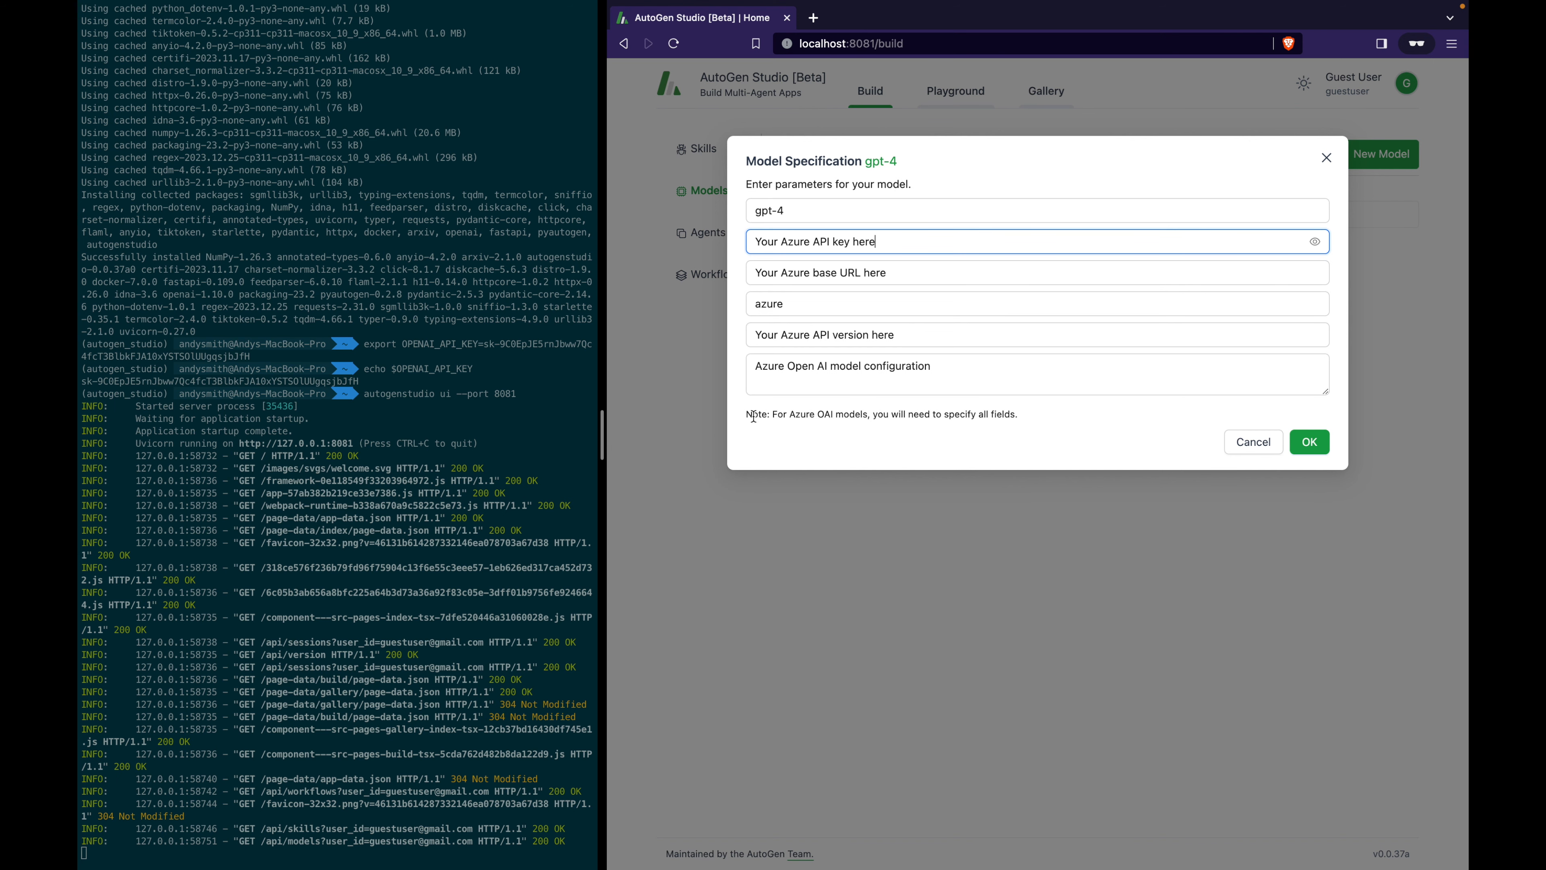
{"action": "left_click_drag", "start_coordinate": [748, 415], "coordinate": [1016, 417]}
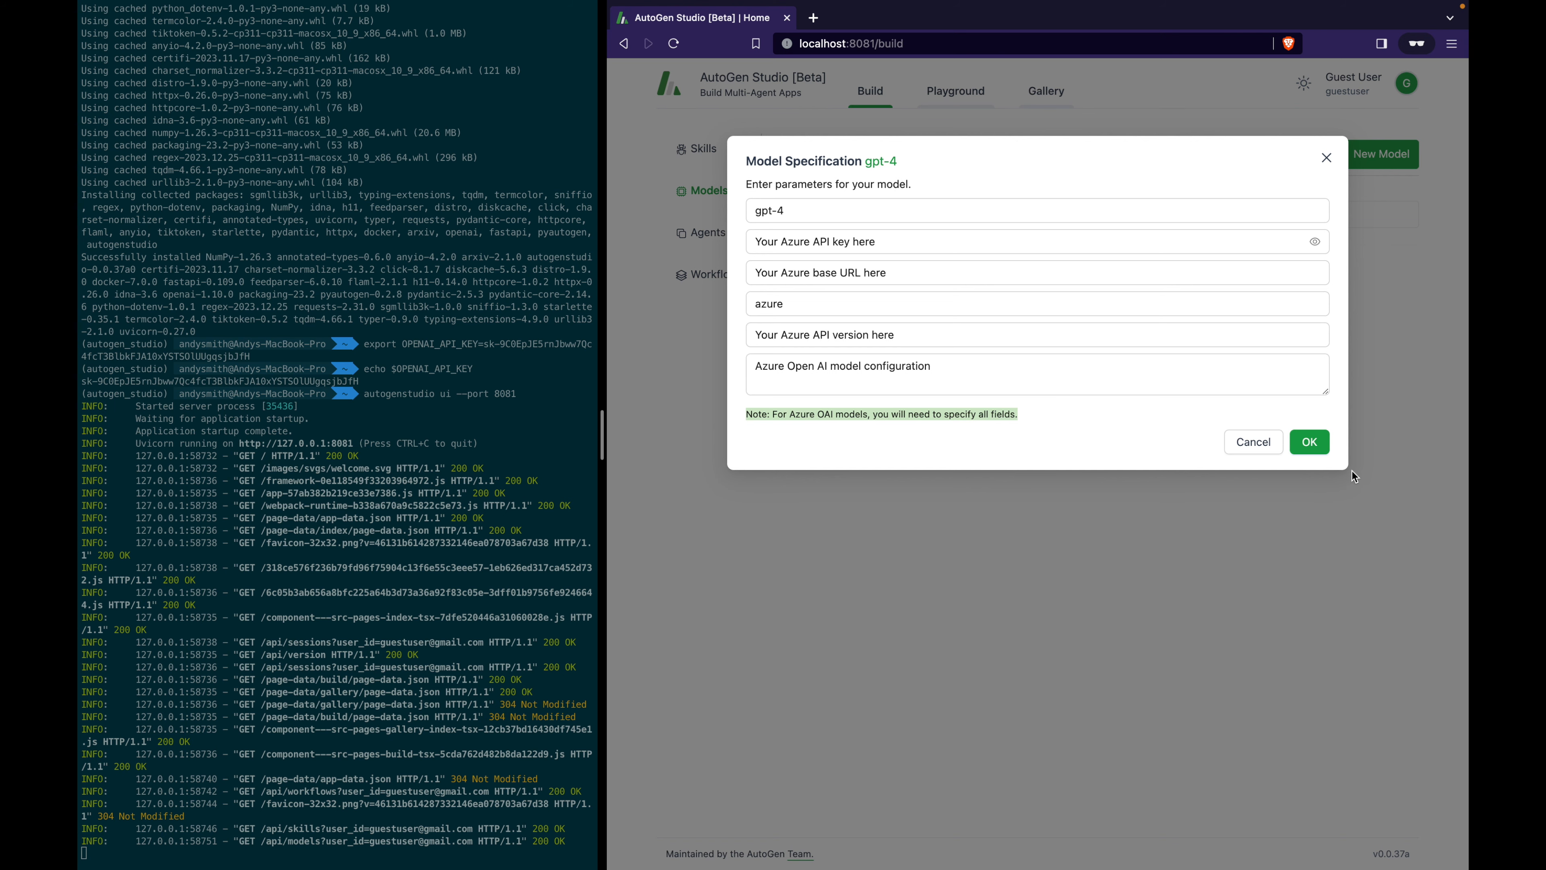
{"action": "left_click", "coordinate": [1318, 450]}
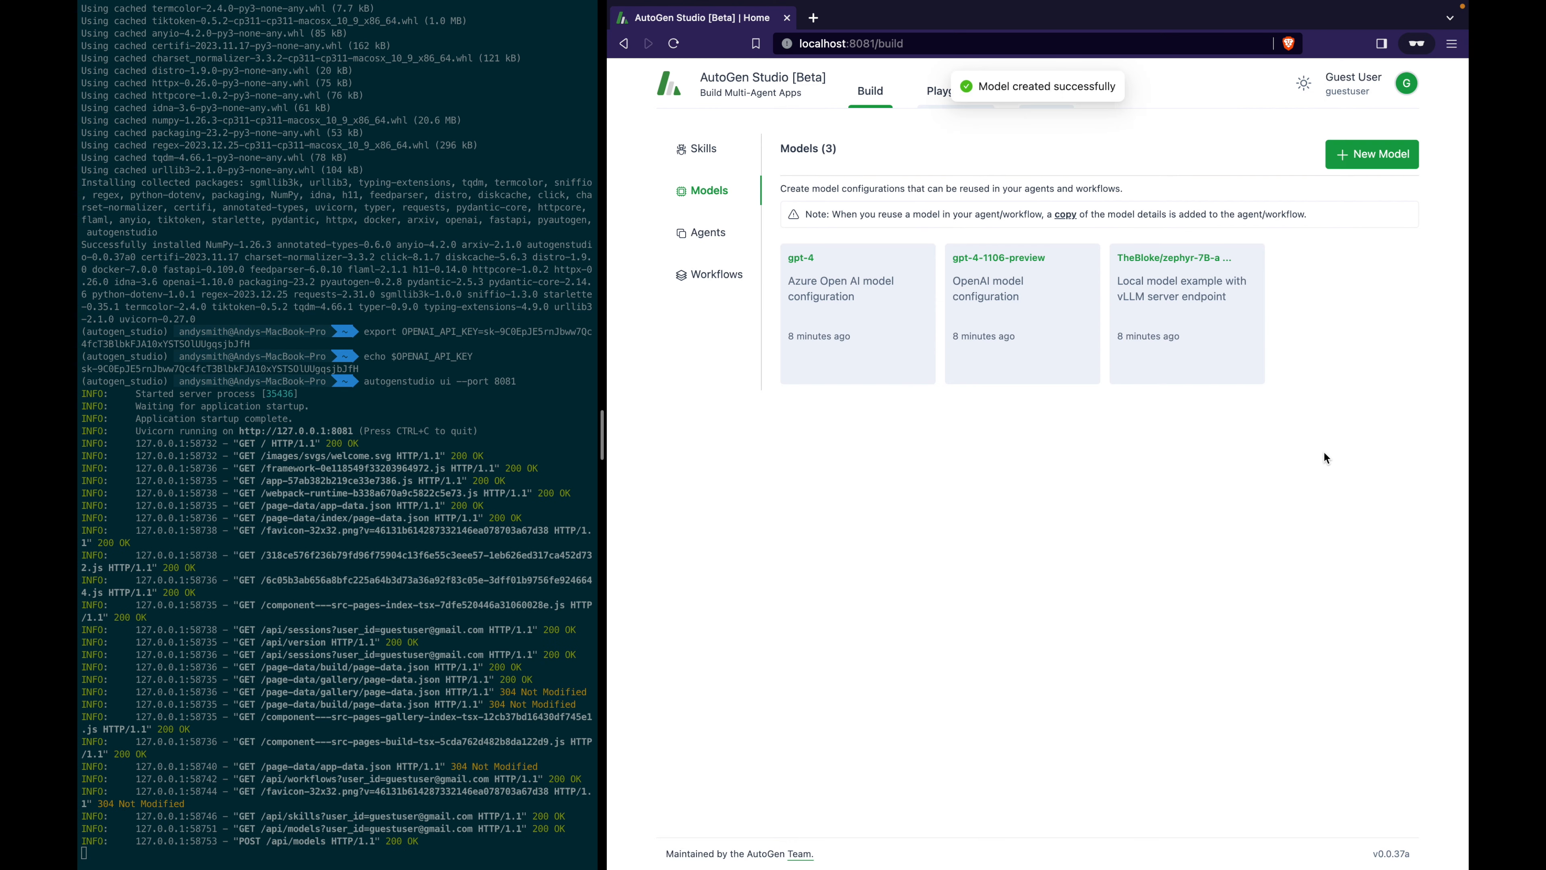
Check the gpt-4-1106-preview model's name and blank API key, then save it.
{"action": "left_click", "coordinate": [1048, 318]}
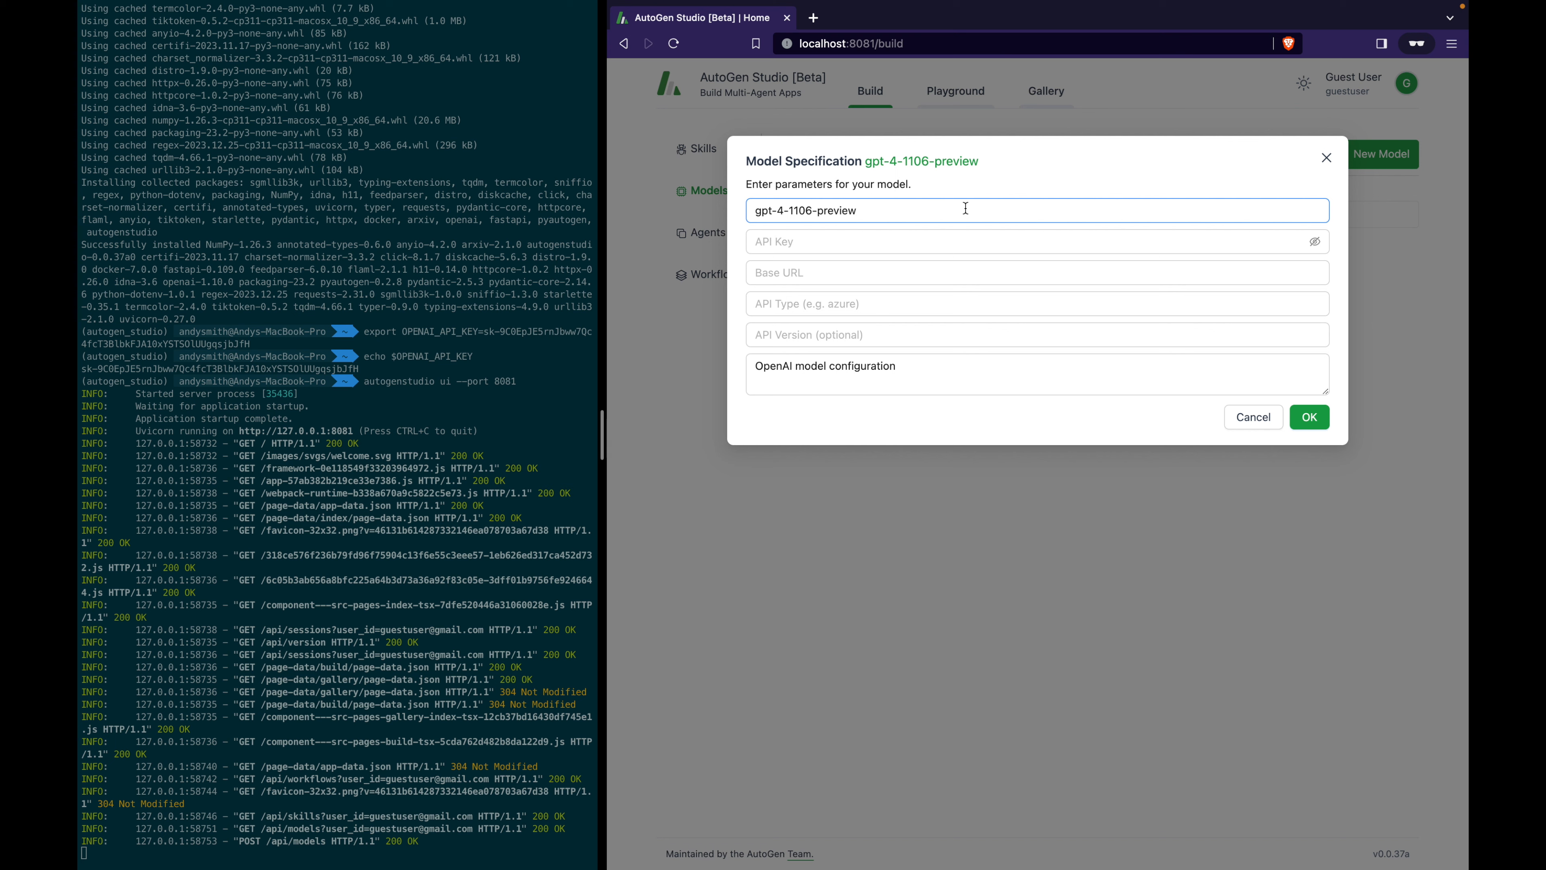
{"action": "left_click_drag", "start_coordinate": [966, 208], "coordinate": [745, 209]}
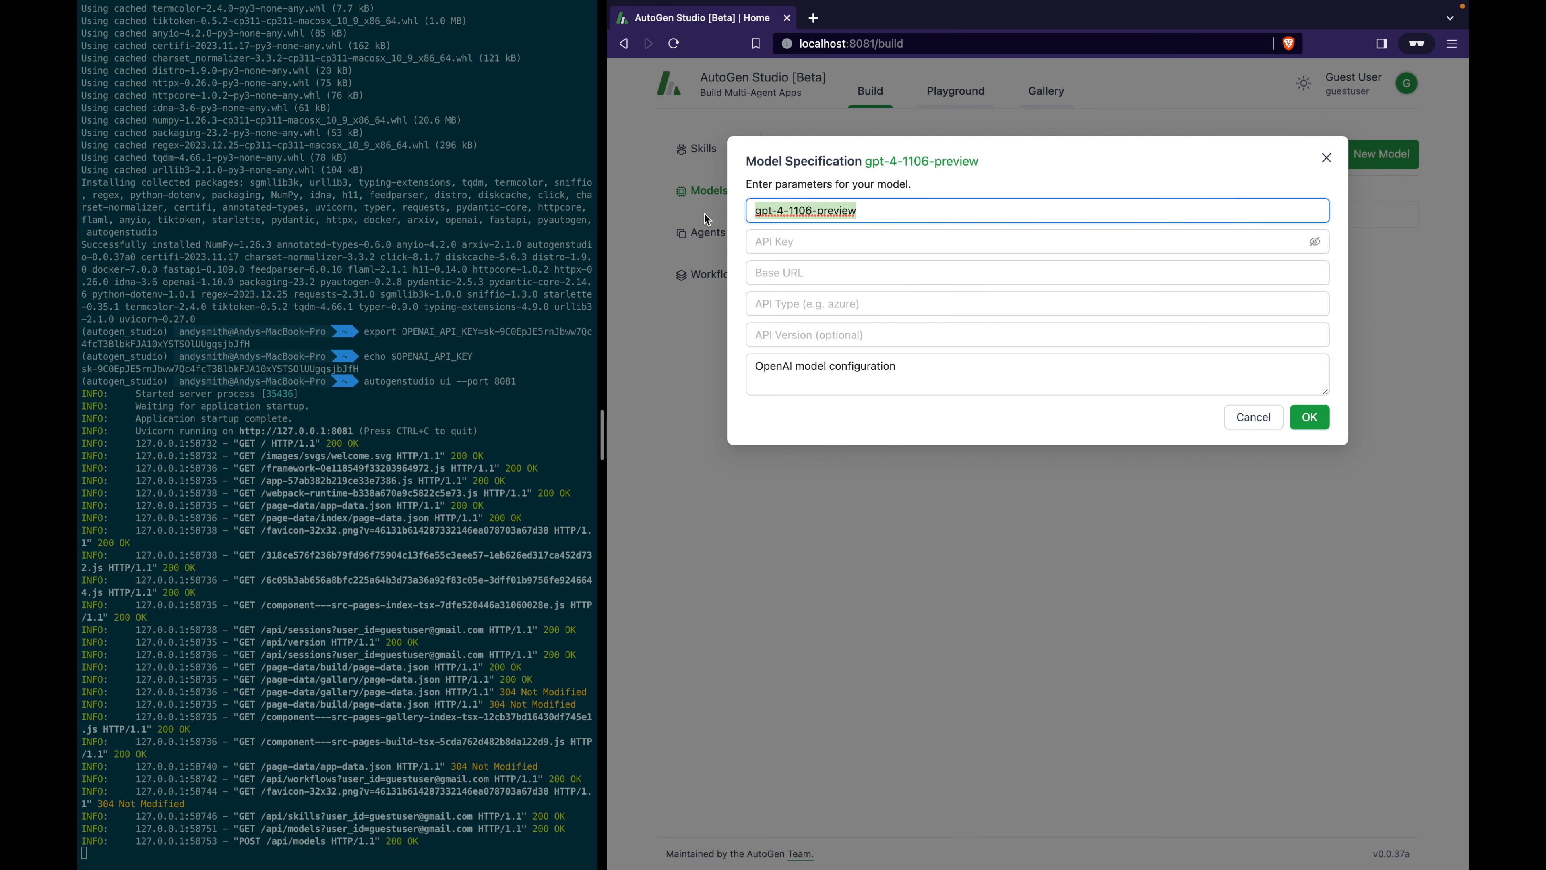
{"action": "left_click", "coordinate": [879, 246]}
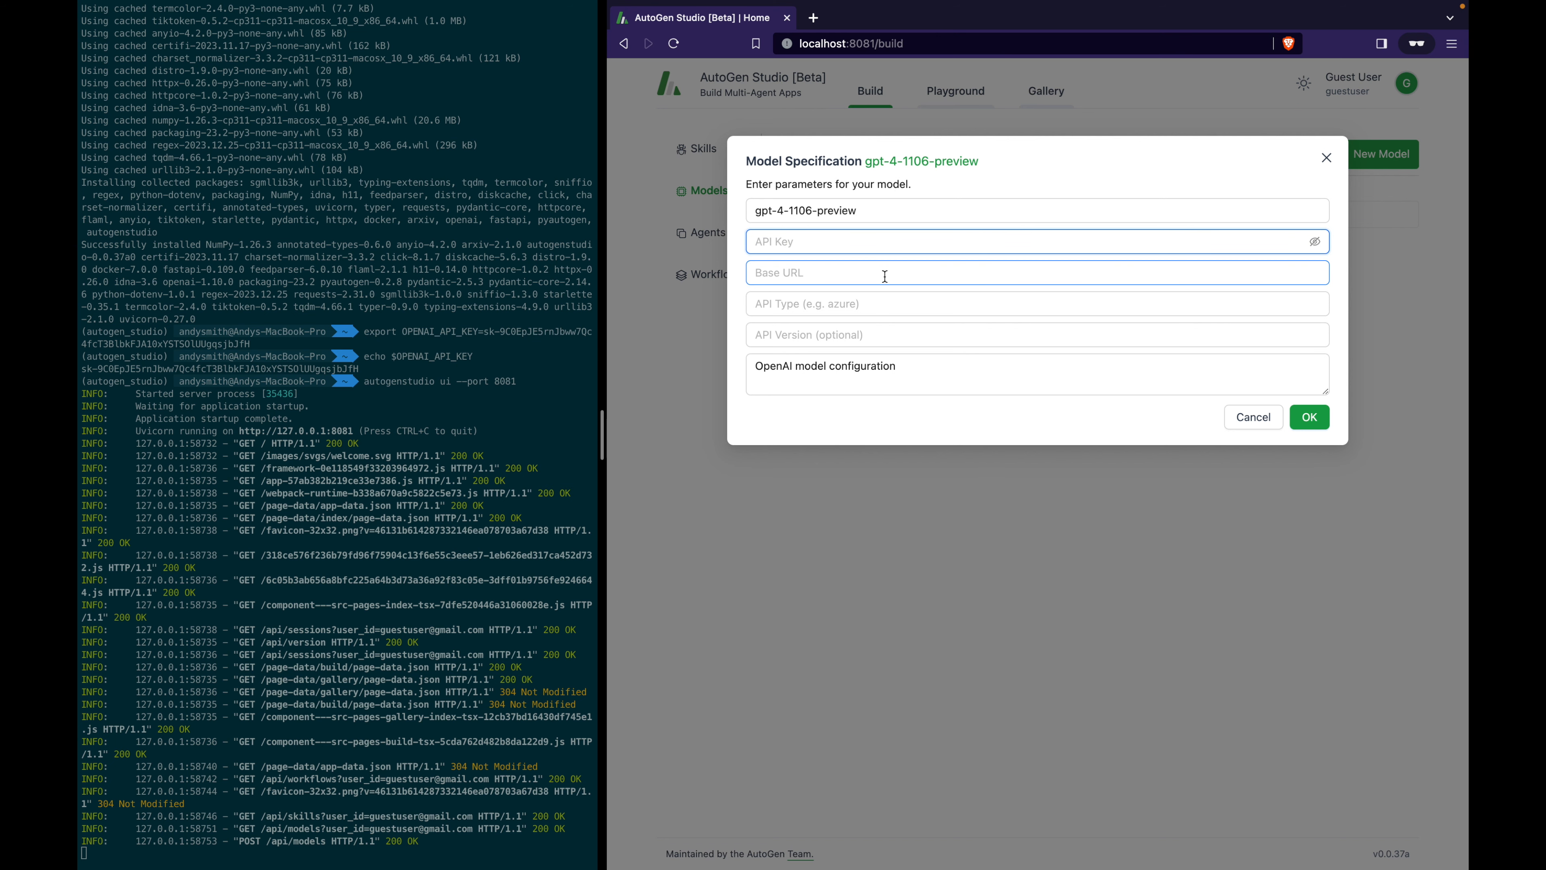
{"action": "left_click", "coordinate": [1310, 417]}
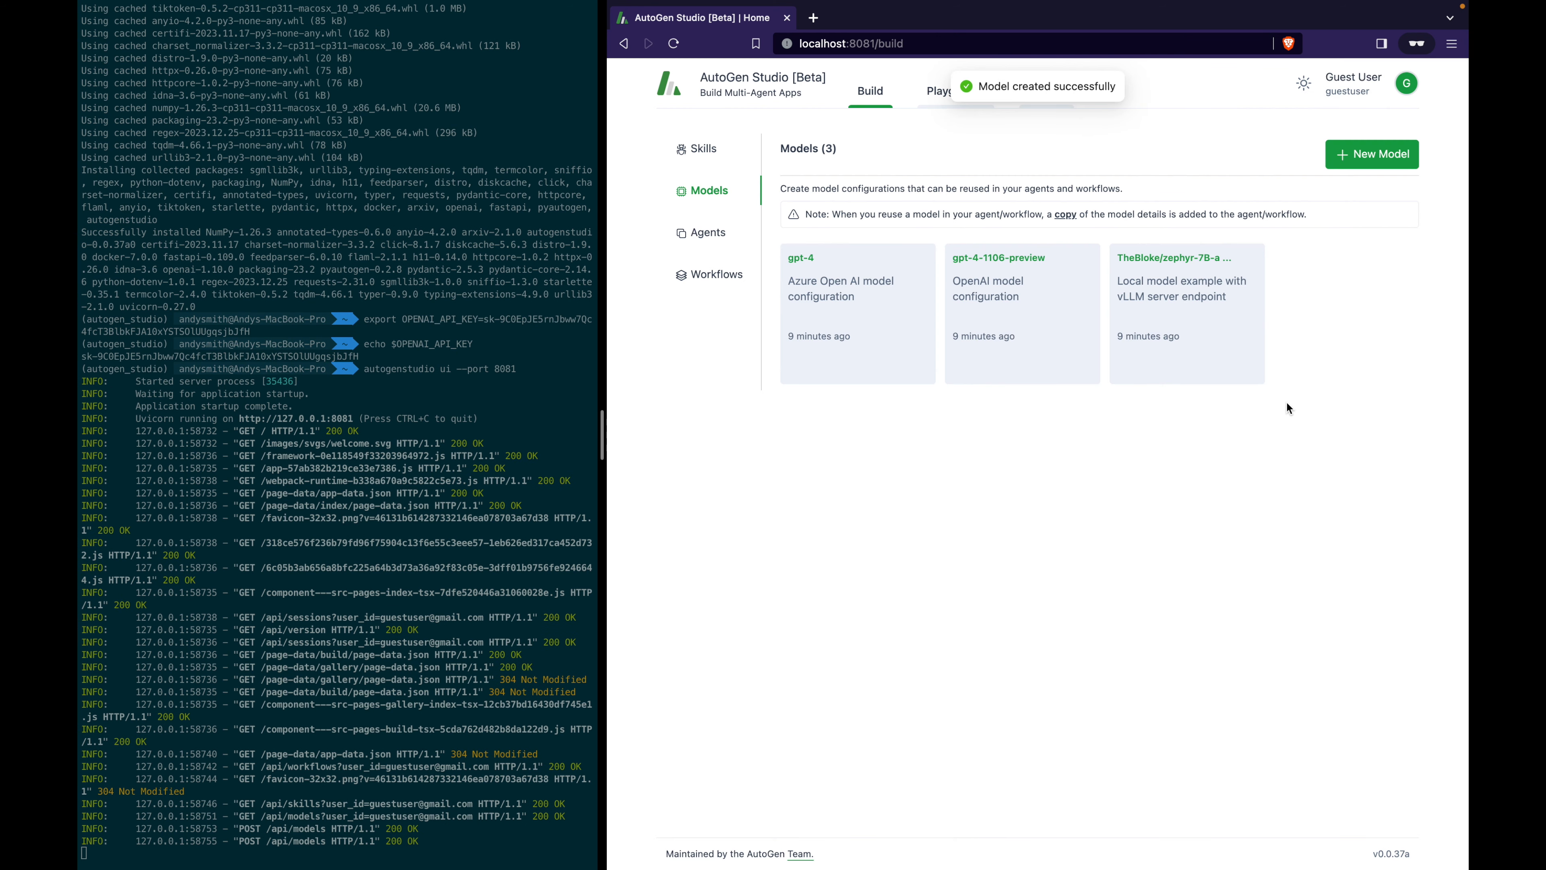
{"action": "left_click", "coordinate": [1213, 323]}
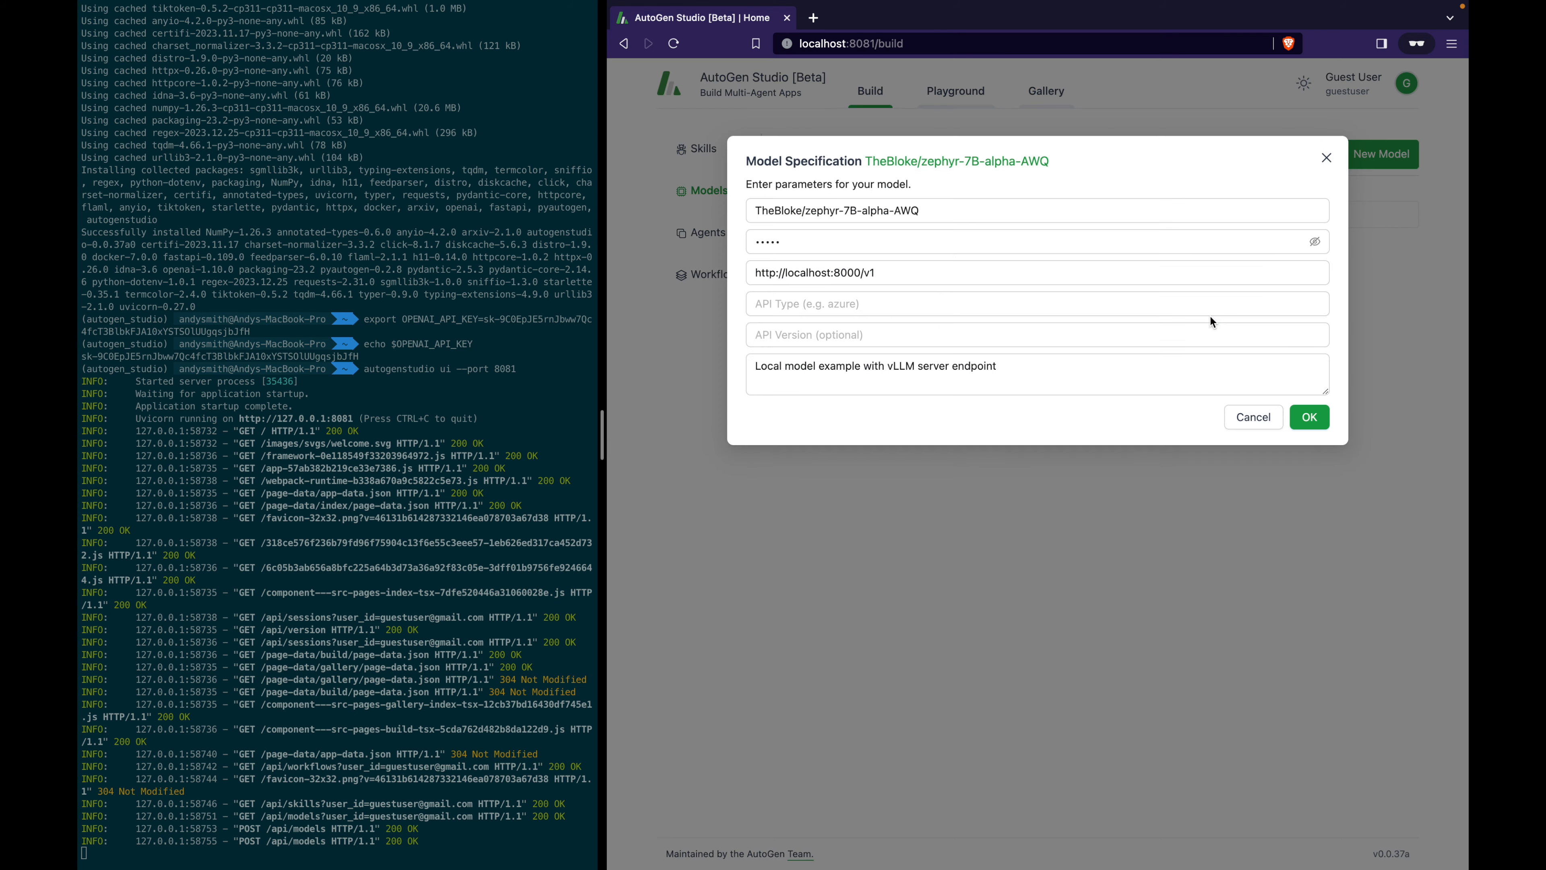
{"action": "left_click", "coordinate": [979, 237]}
{"action": "left_click", "coordinate": [811, 210]}
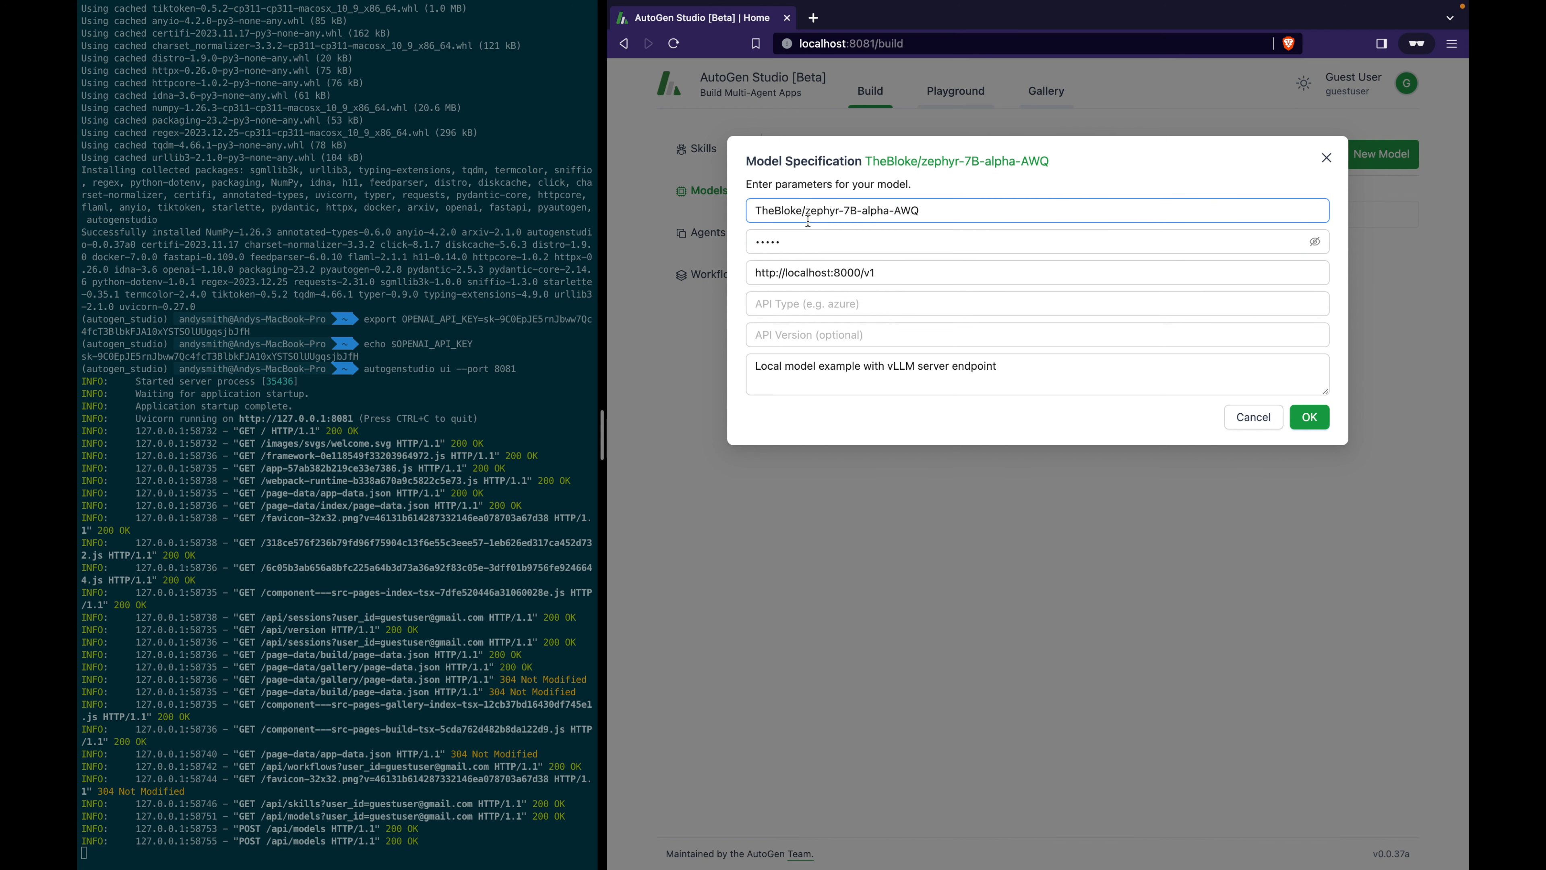
{"action": "left_click_drag", "start_coordinate": [811, 210], "coordinate": [859, 213]}
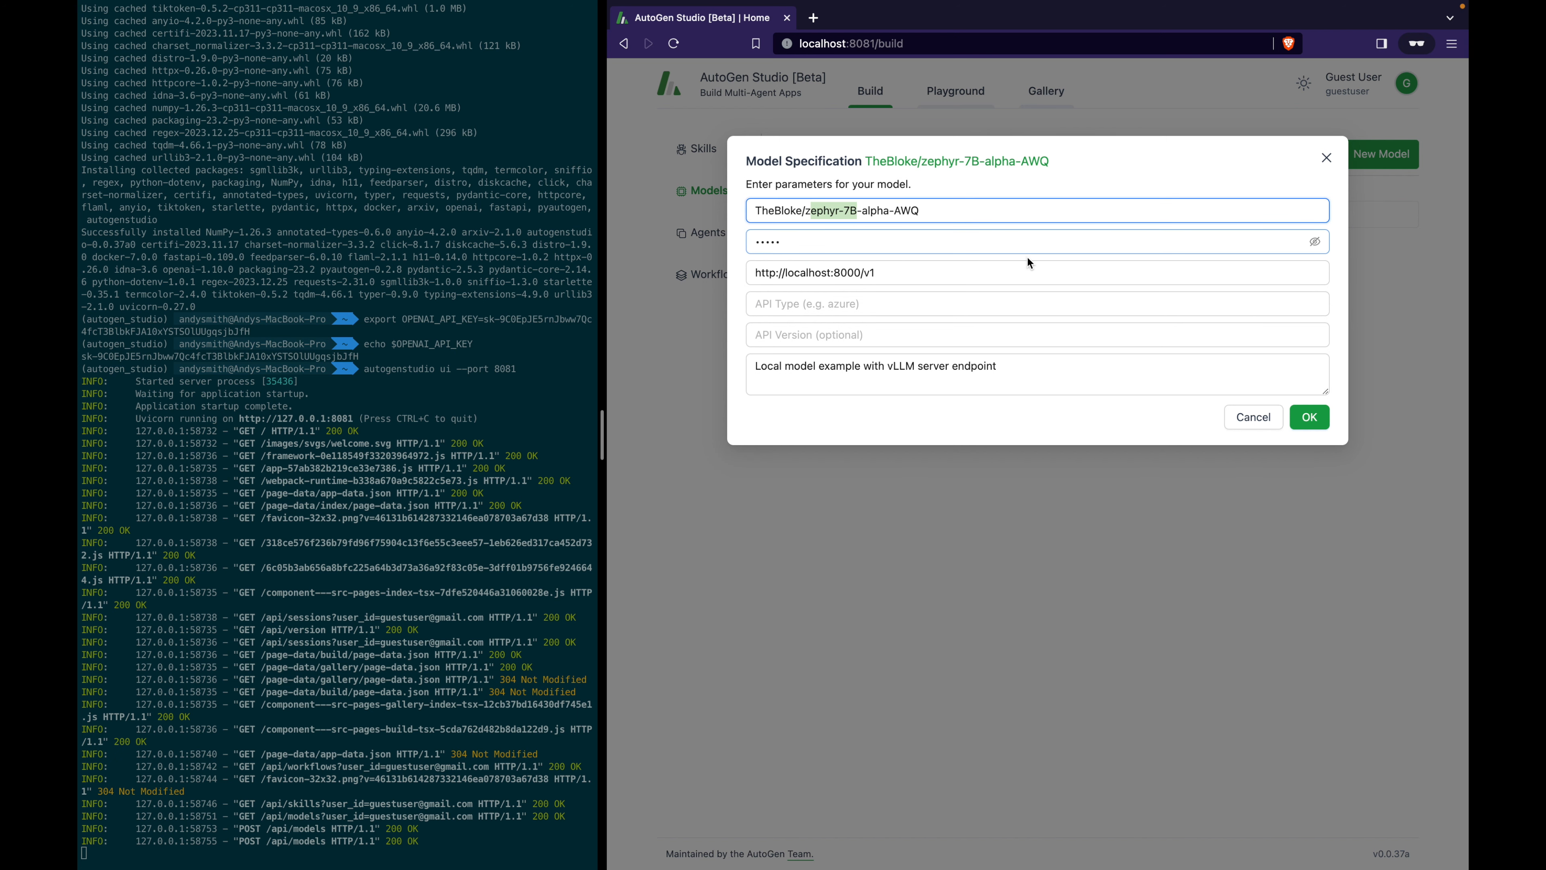
{"action": "left_click", "coordinate": [1316, 244]}
{"action": "triple_click", "coordinate": [1052, 274]}
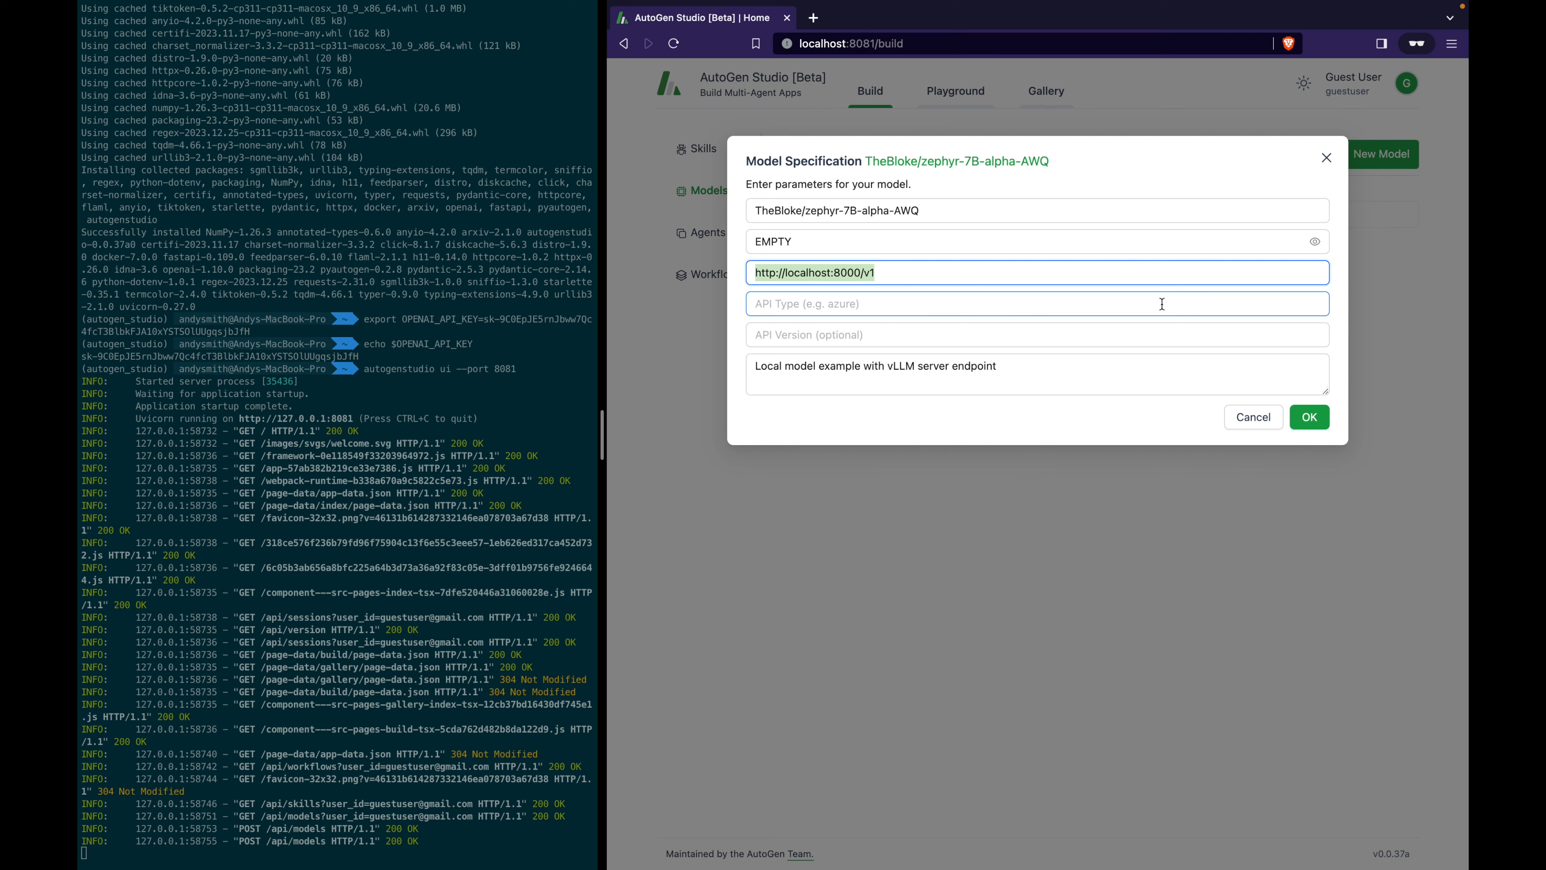
{"action": "left_click", "coordinate": [1309, 417]}
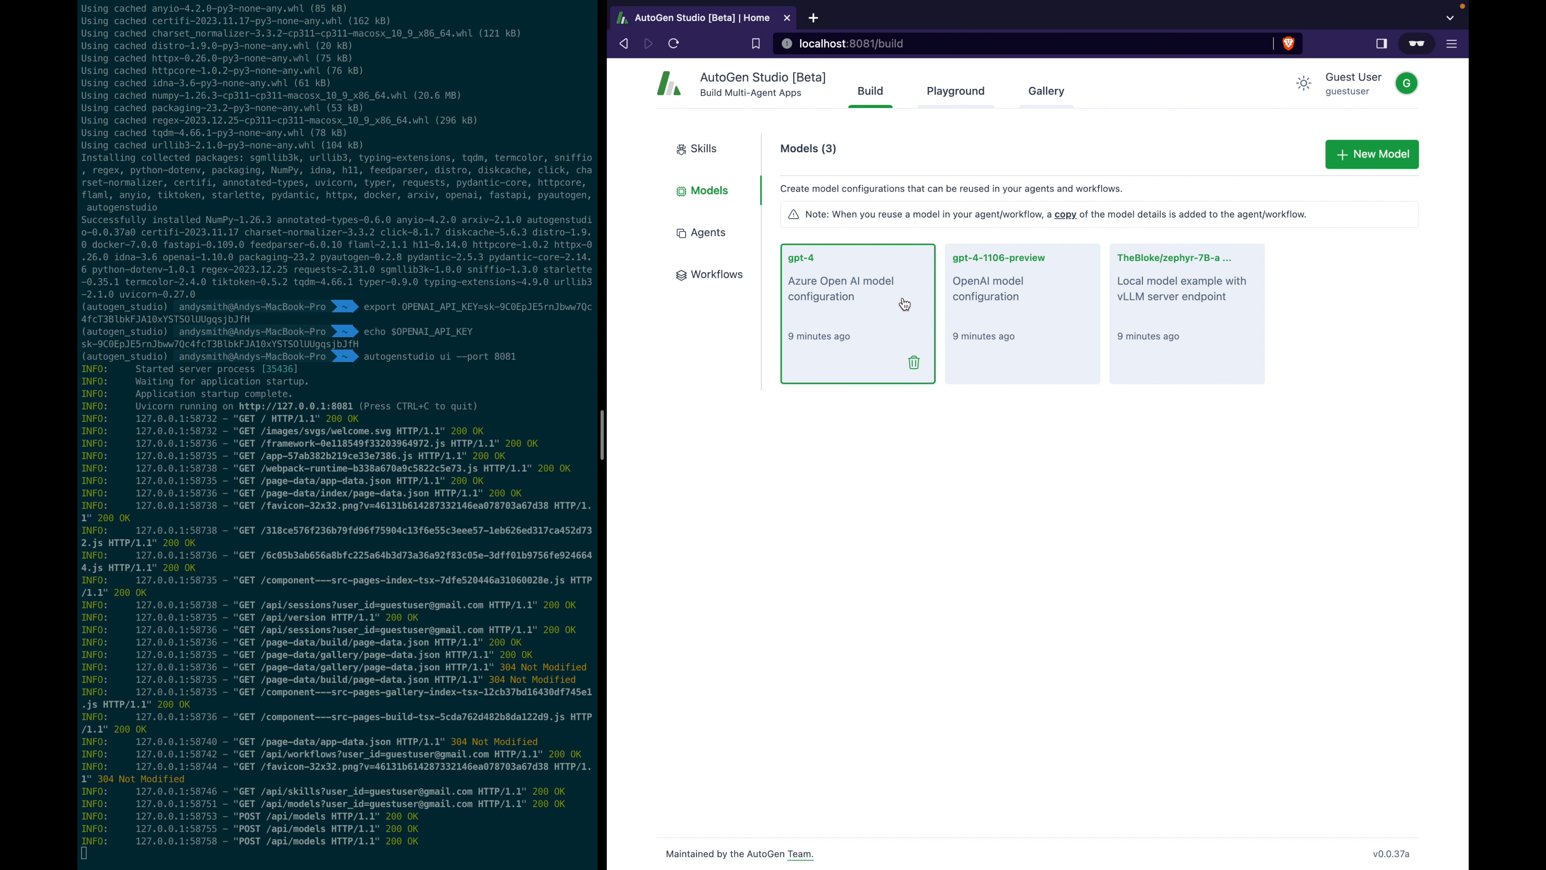
Delete the gpt-4 and TheBloke/zephyr-7B model cards, keeping gpt-4-1106-preview.
{"action": "left_click", "coordinate": [915, 364]}
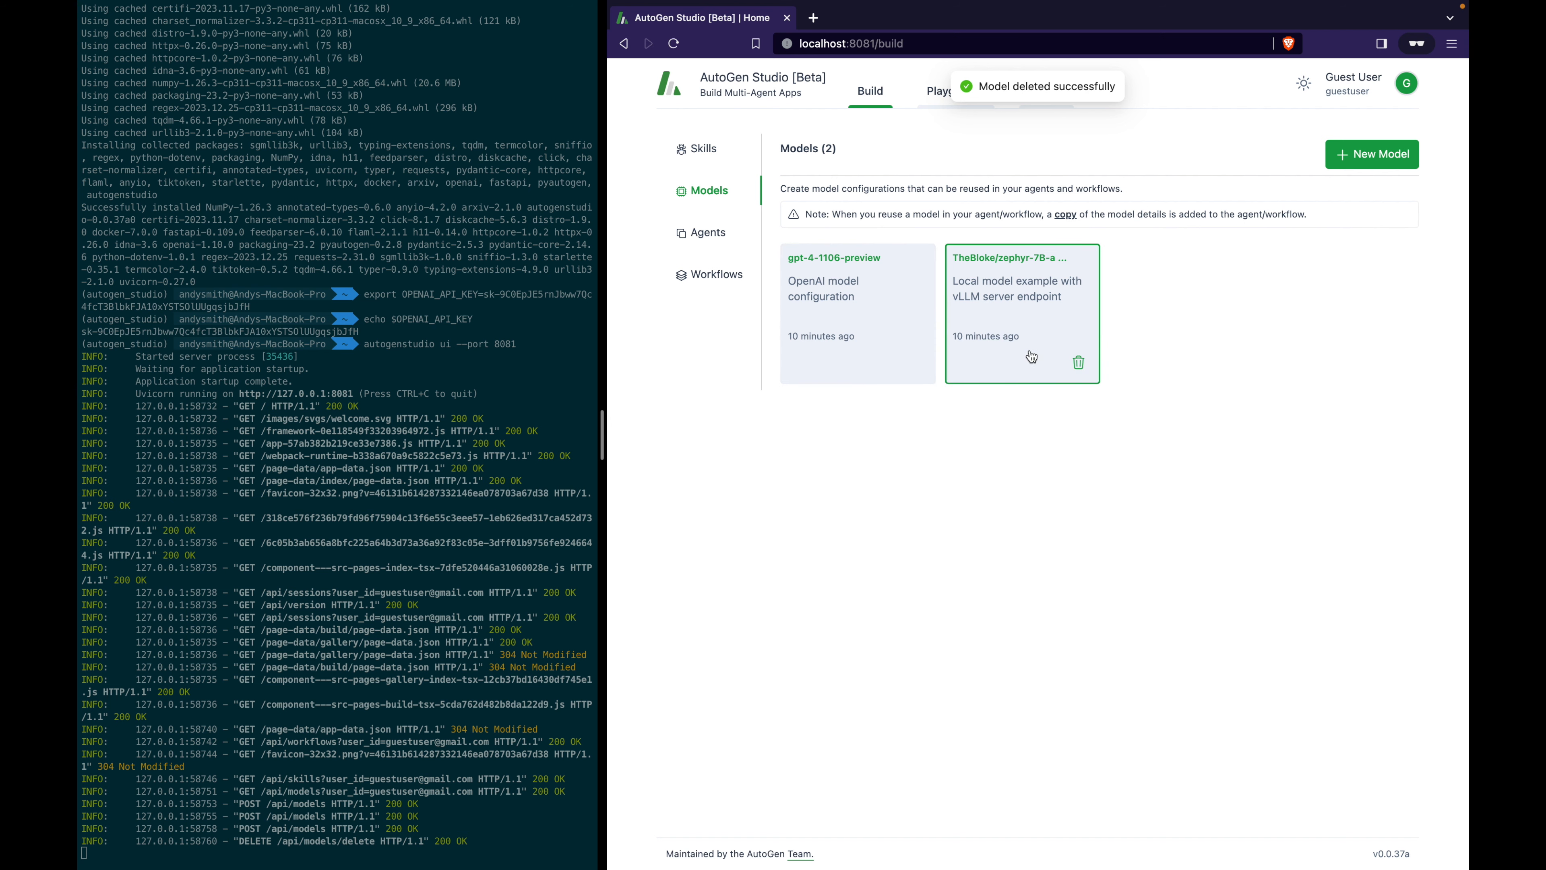
{"action": "left_click", "coordinate": [1079, 364]}
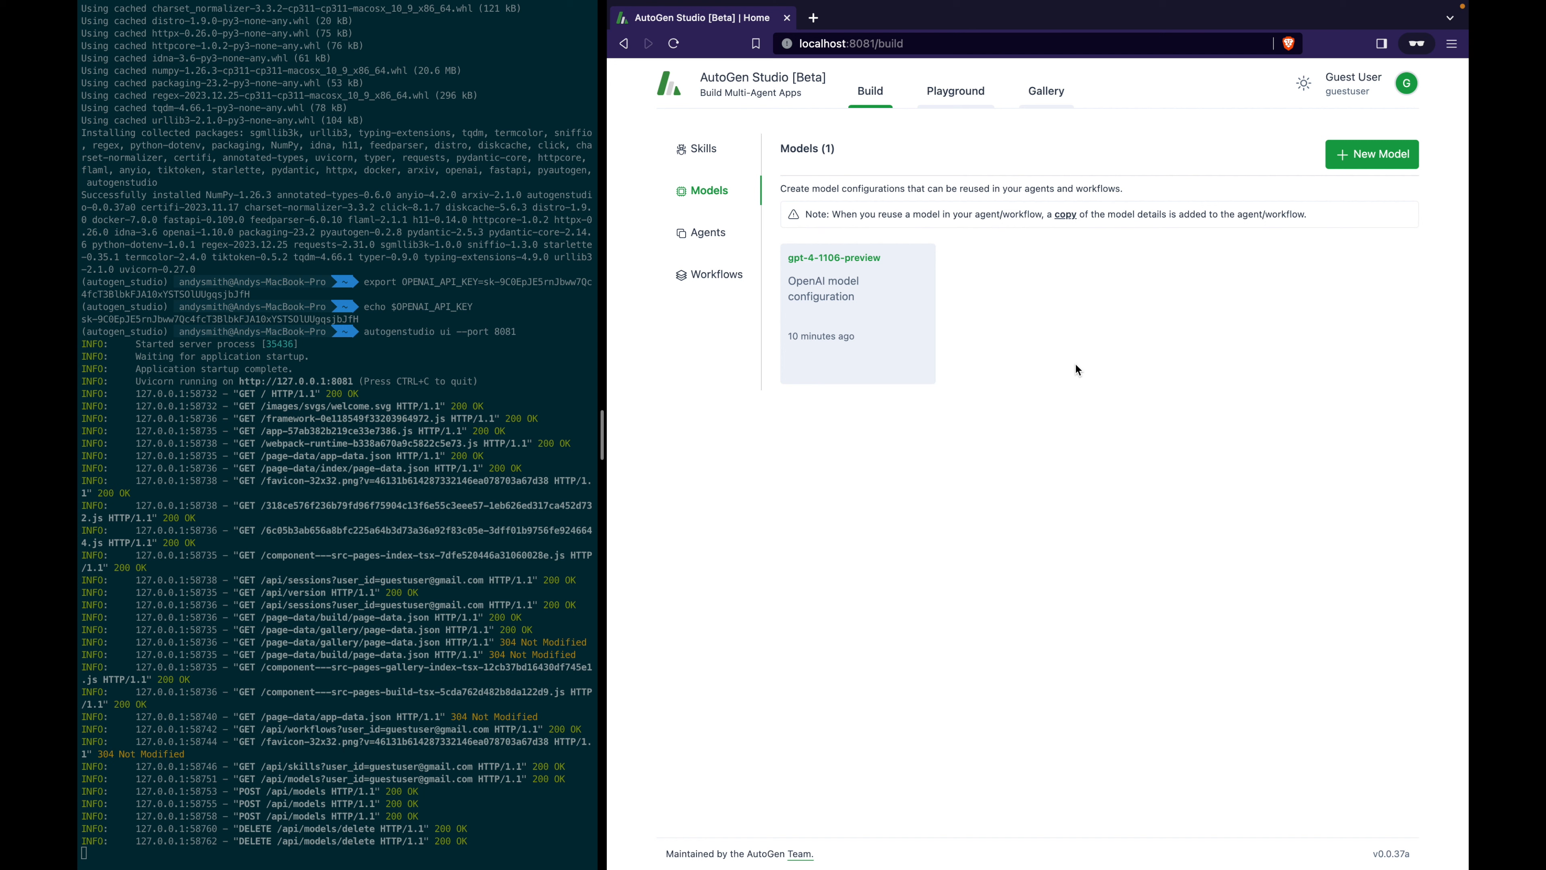
Open the userproxy agent from the Agents list and highlight its name to inspect its settings.
{"action": "left_click", "coordinate": [710, 235]}
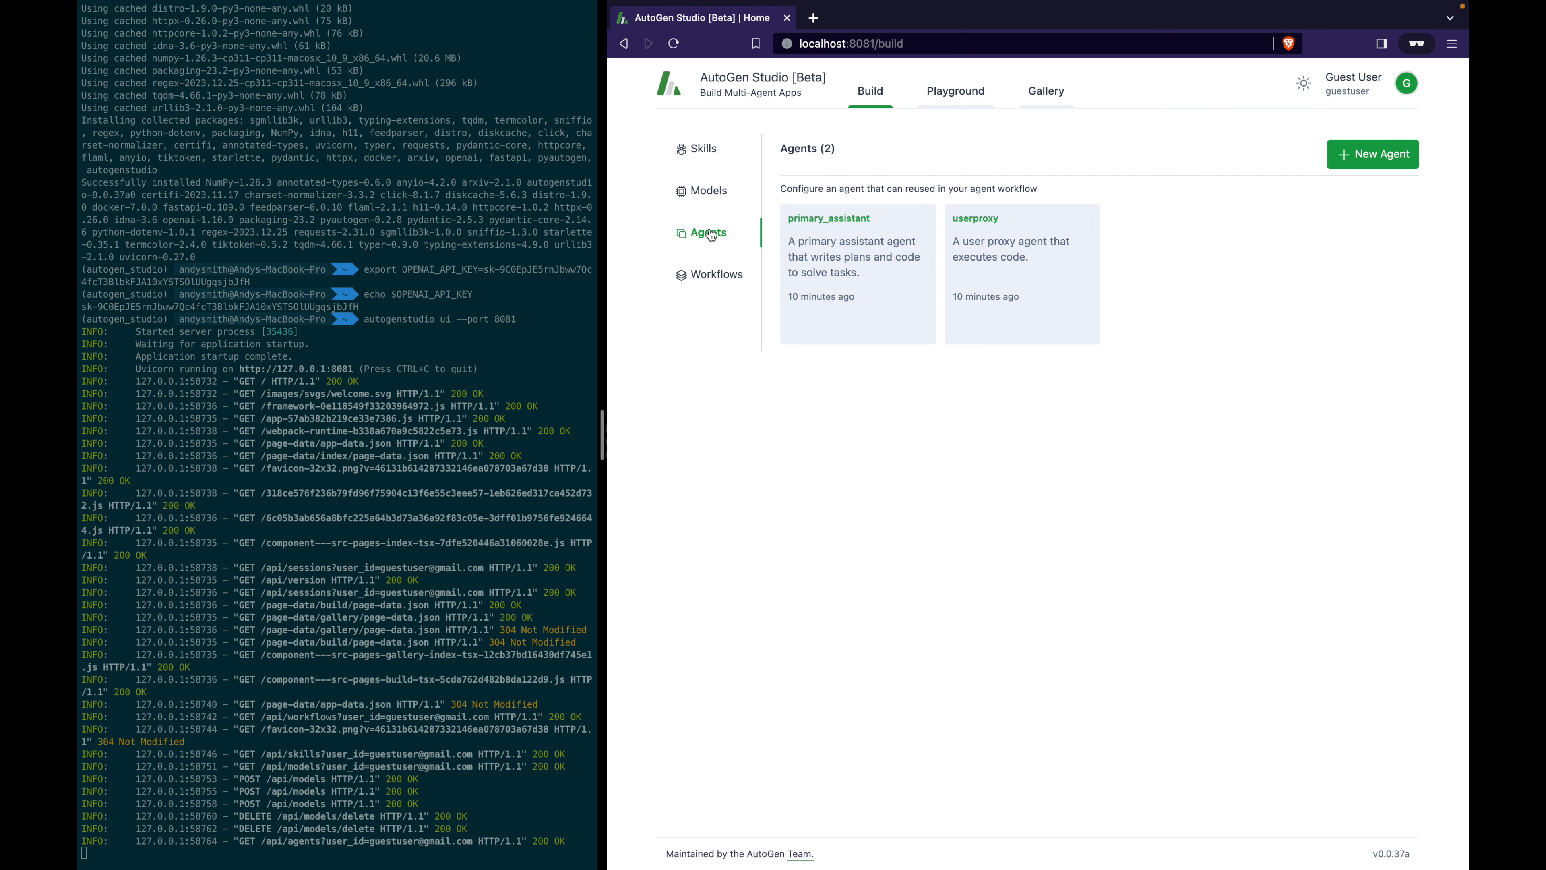
{"action": "left_click", "coordinate": [1073, 277]}
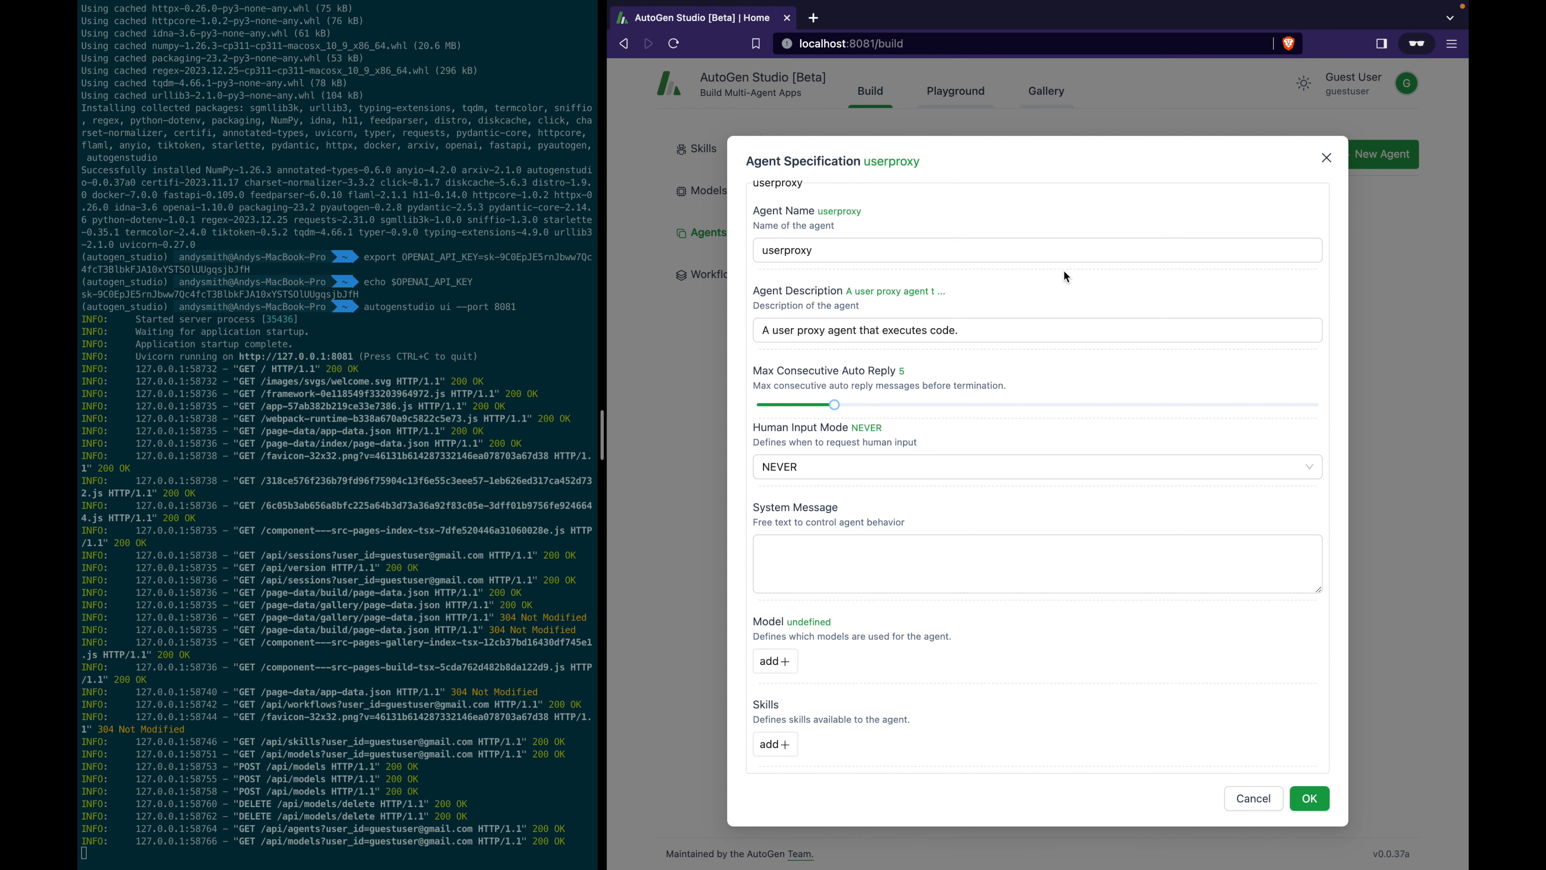
{"action": "left_click", "coordinate": [838, 248]}
{"action": "left_click_drag", "start_coordinate": [839, 247], "coordinate": [676, 249]}
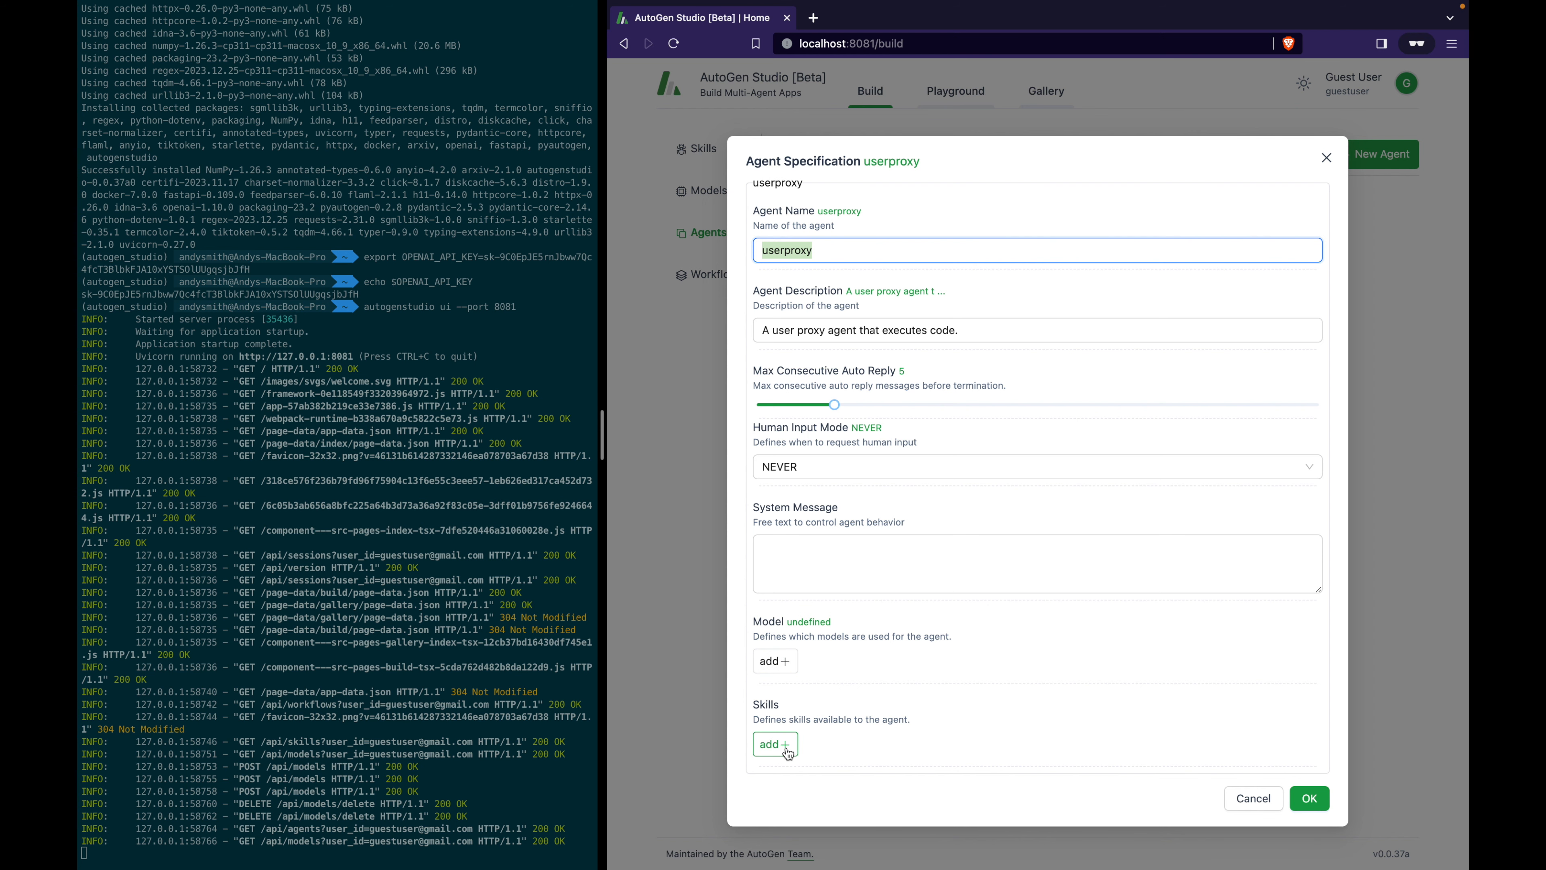
{"action": "left_click", "coordinate": [1235, 800]}
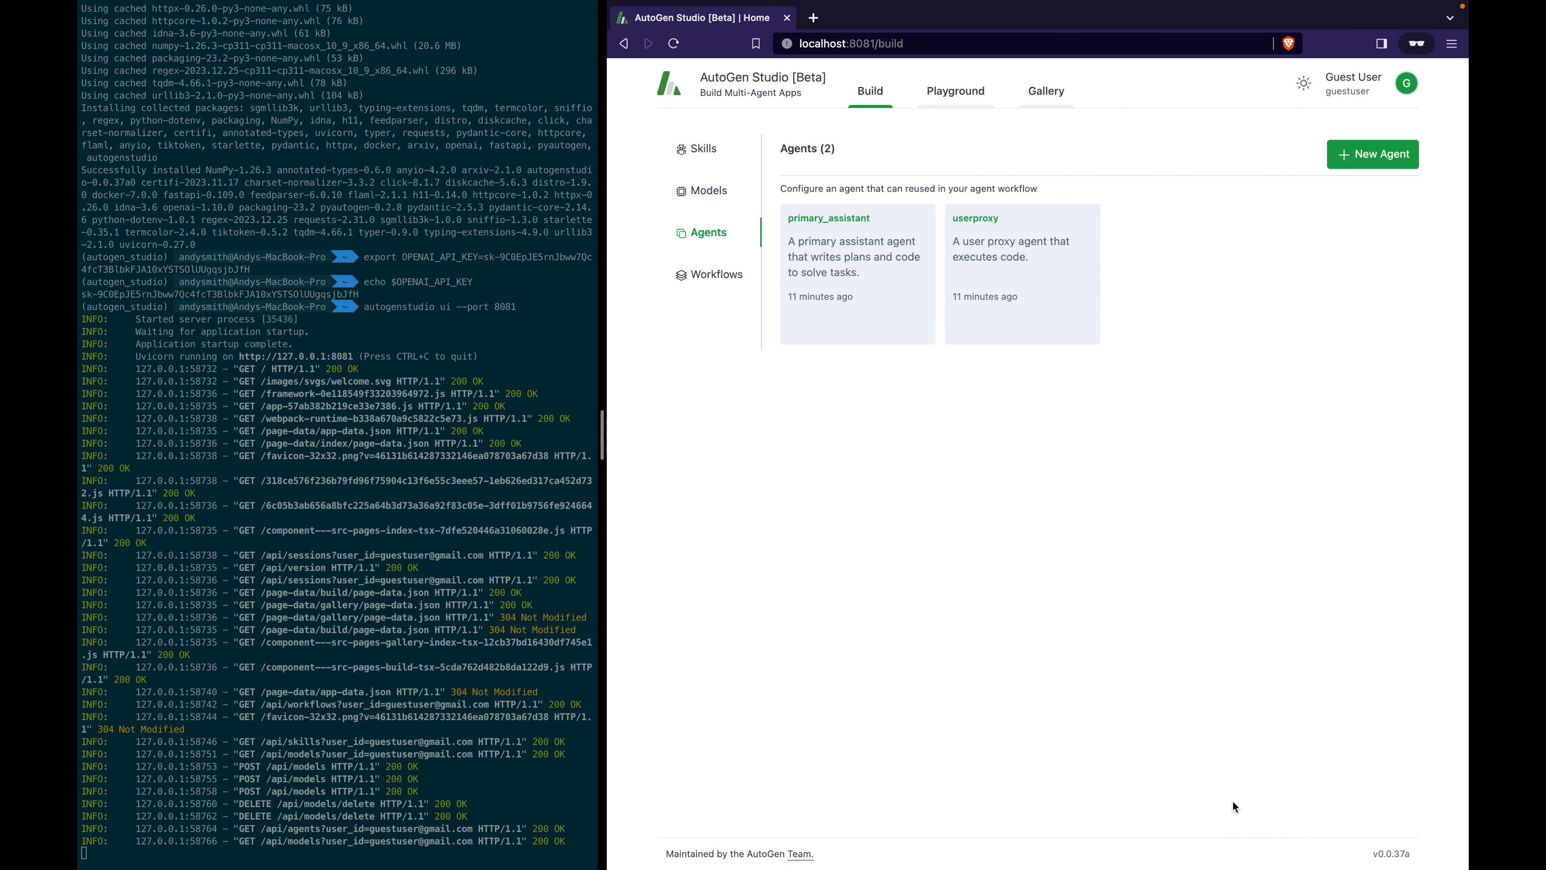
{"action": "left_click", "coordinate": [888, 304]}
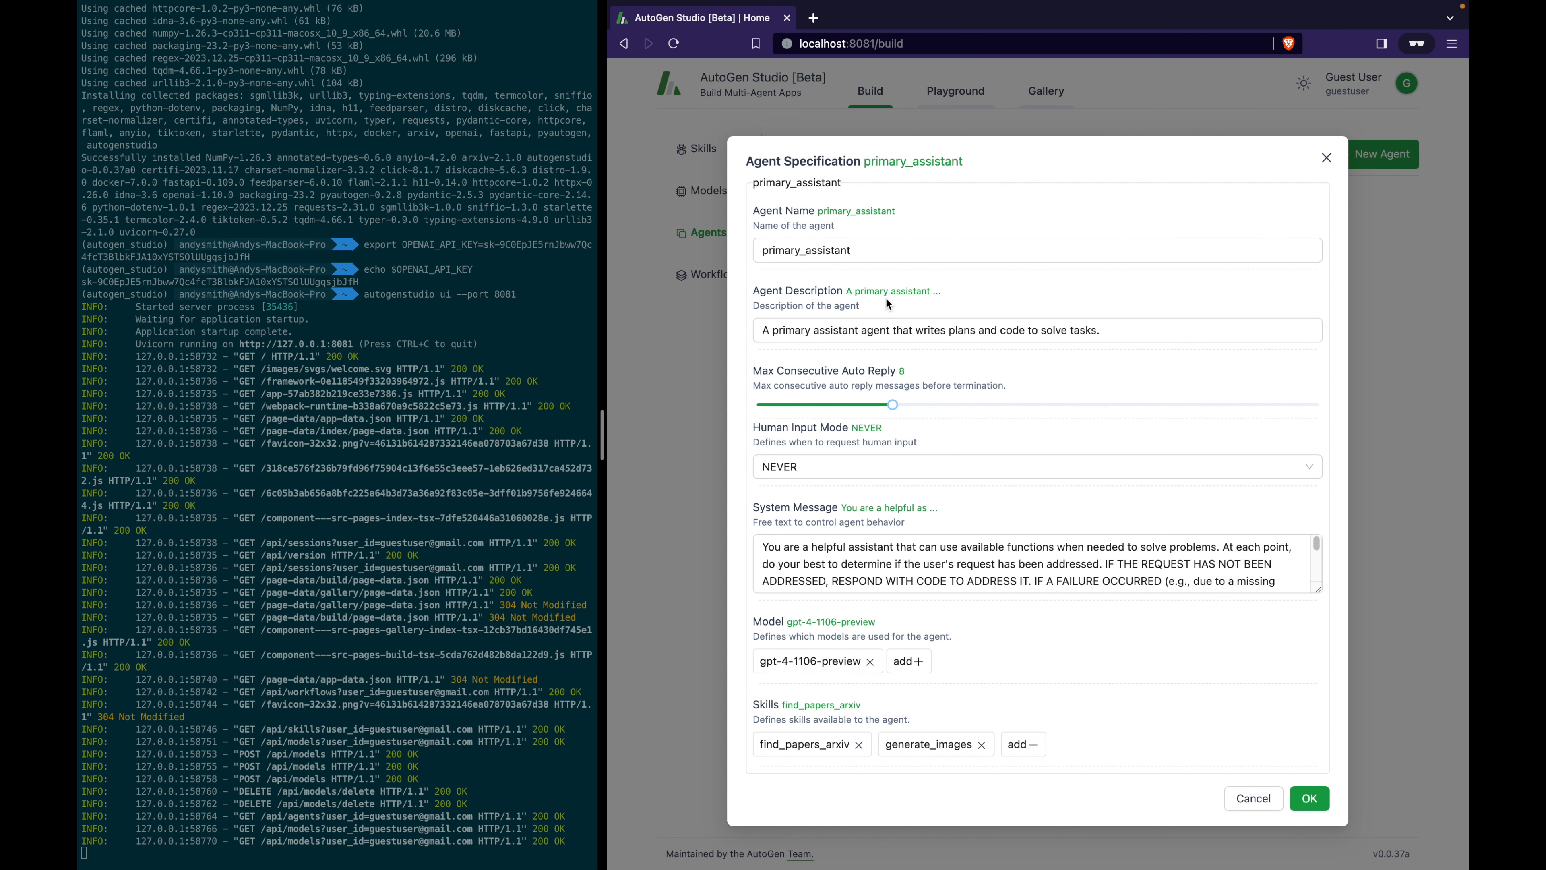
{"action": "left_click", "coordinate": [875, 250]}
{"action": "left_click_drag", "start_coordinate": [875, 249], "coordinate": [794, 249]}
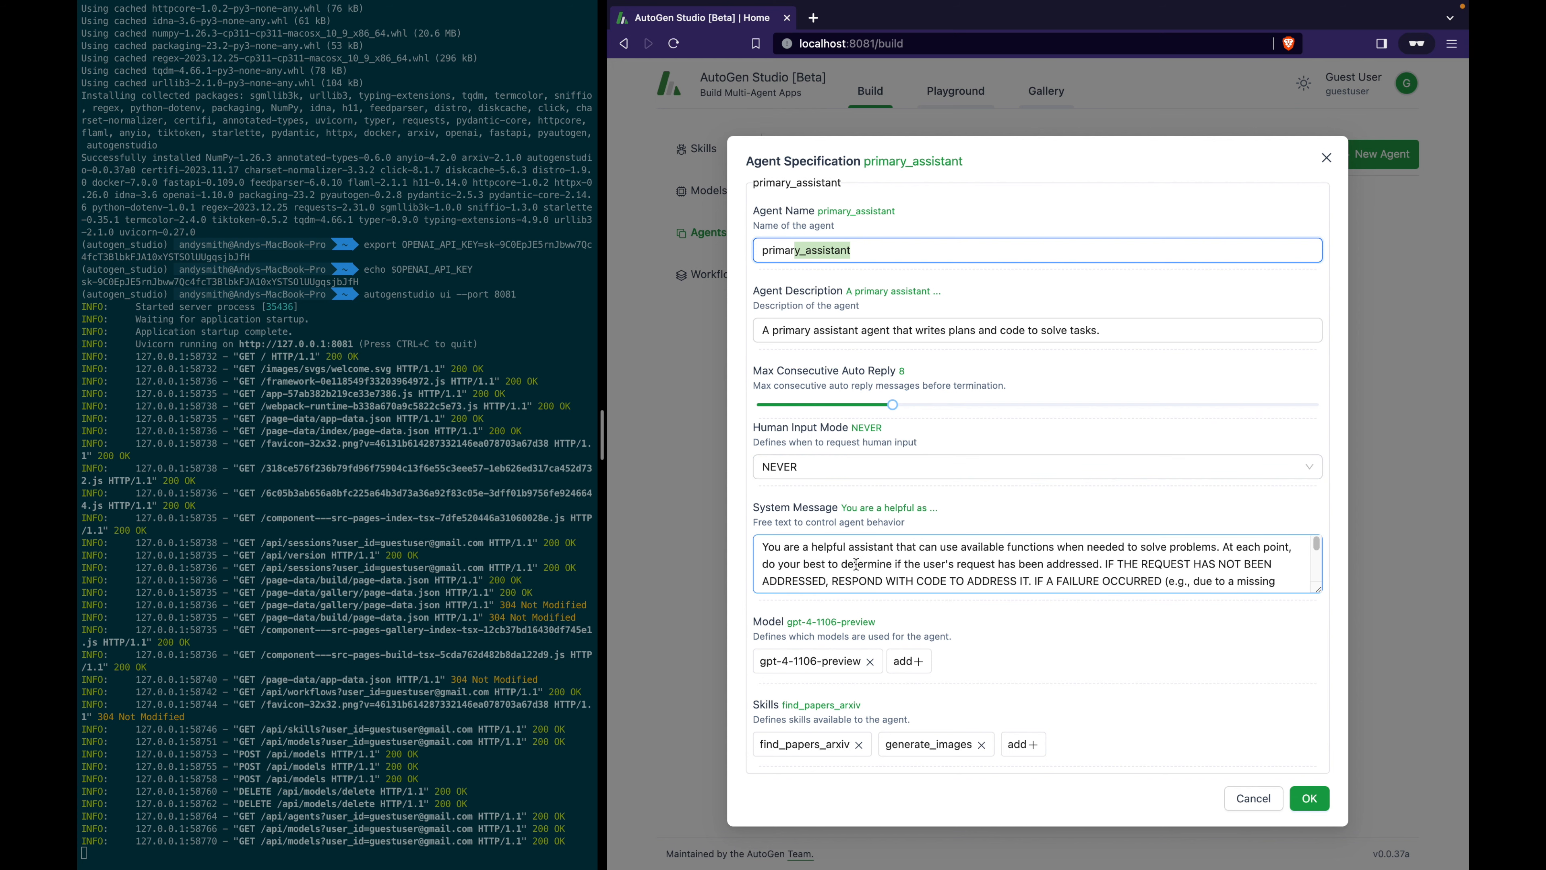
{"action": "left_click", "coordinate": [841, 556]}
{"action": "left_click_drag", "start_coordinate": [841, 556], "coordinate": [942, 605]}
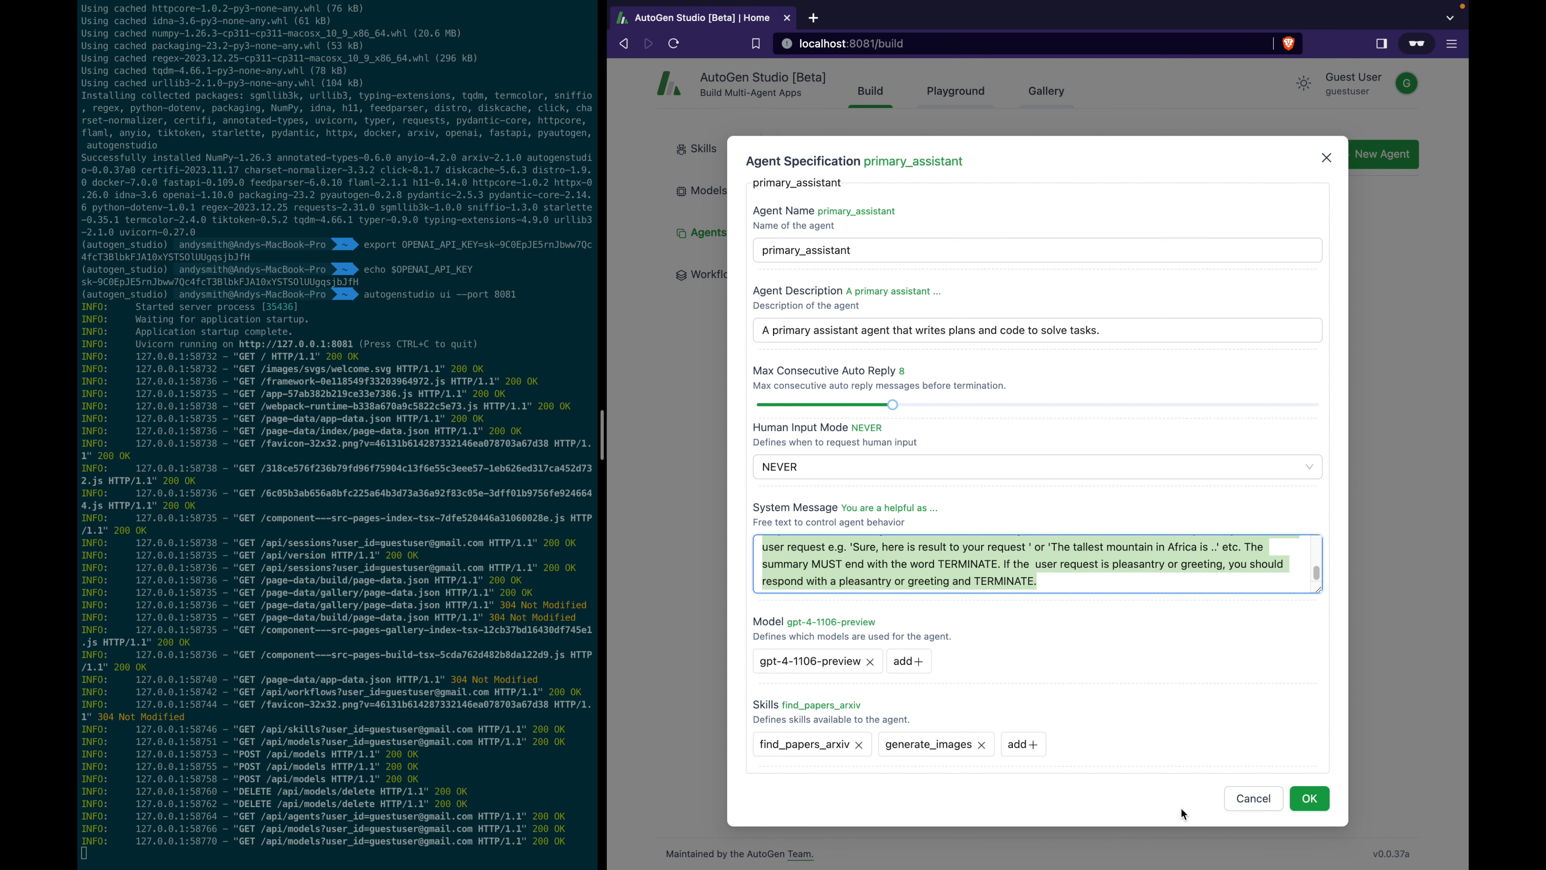
{"action": "left_click", "coordinate": [1251, 799]}
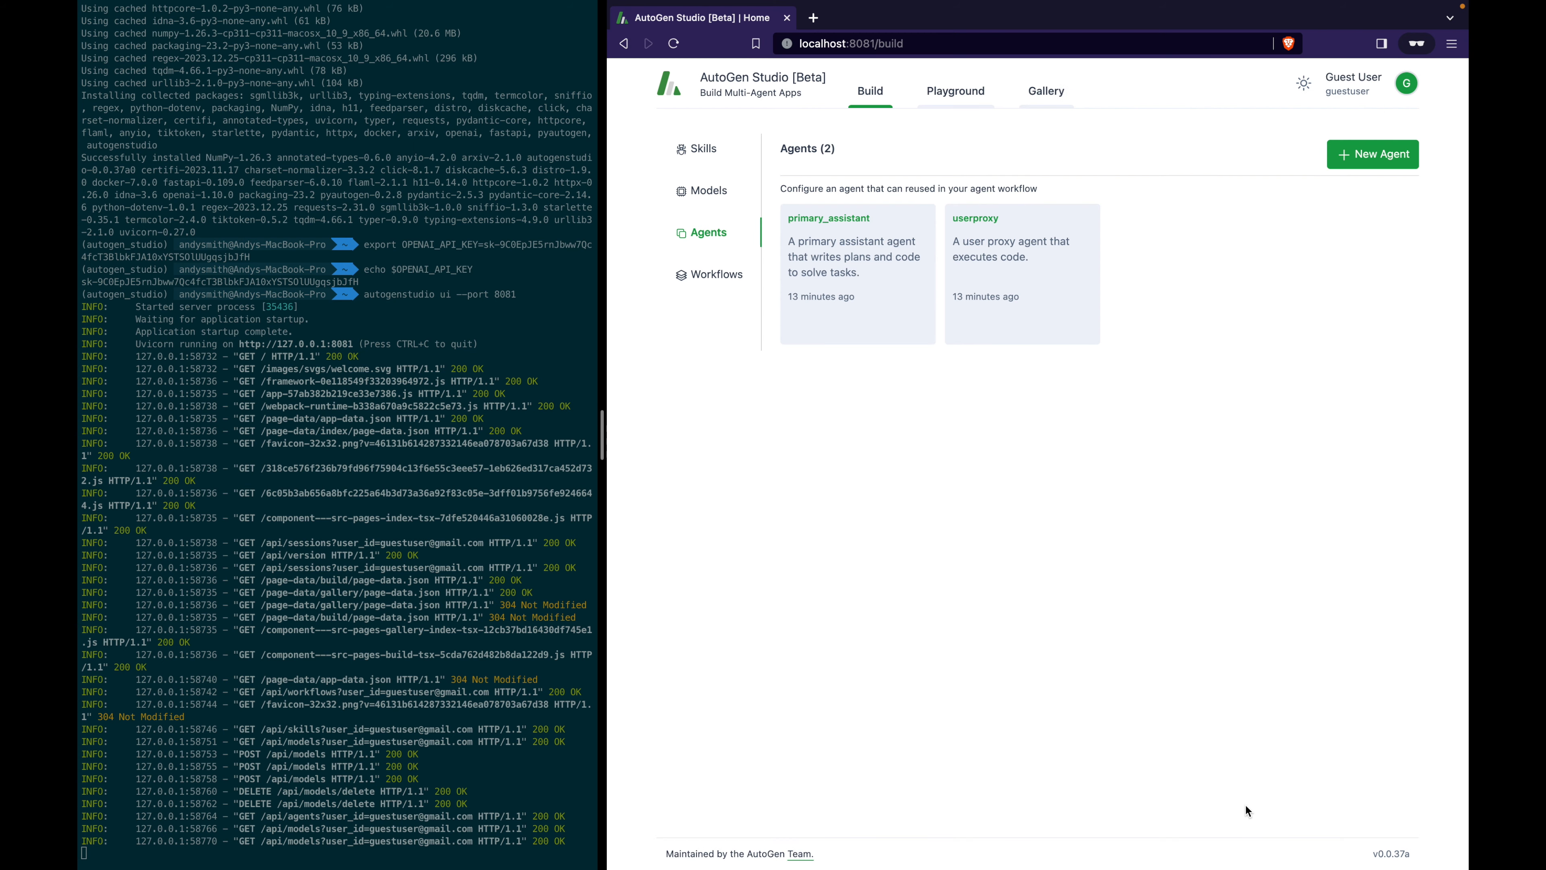
Review the General Agent Workflow's name and description, keep summary method 'last', and cancel without saving.
{"action": "left_click", "coordinate": [720, 273]}
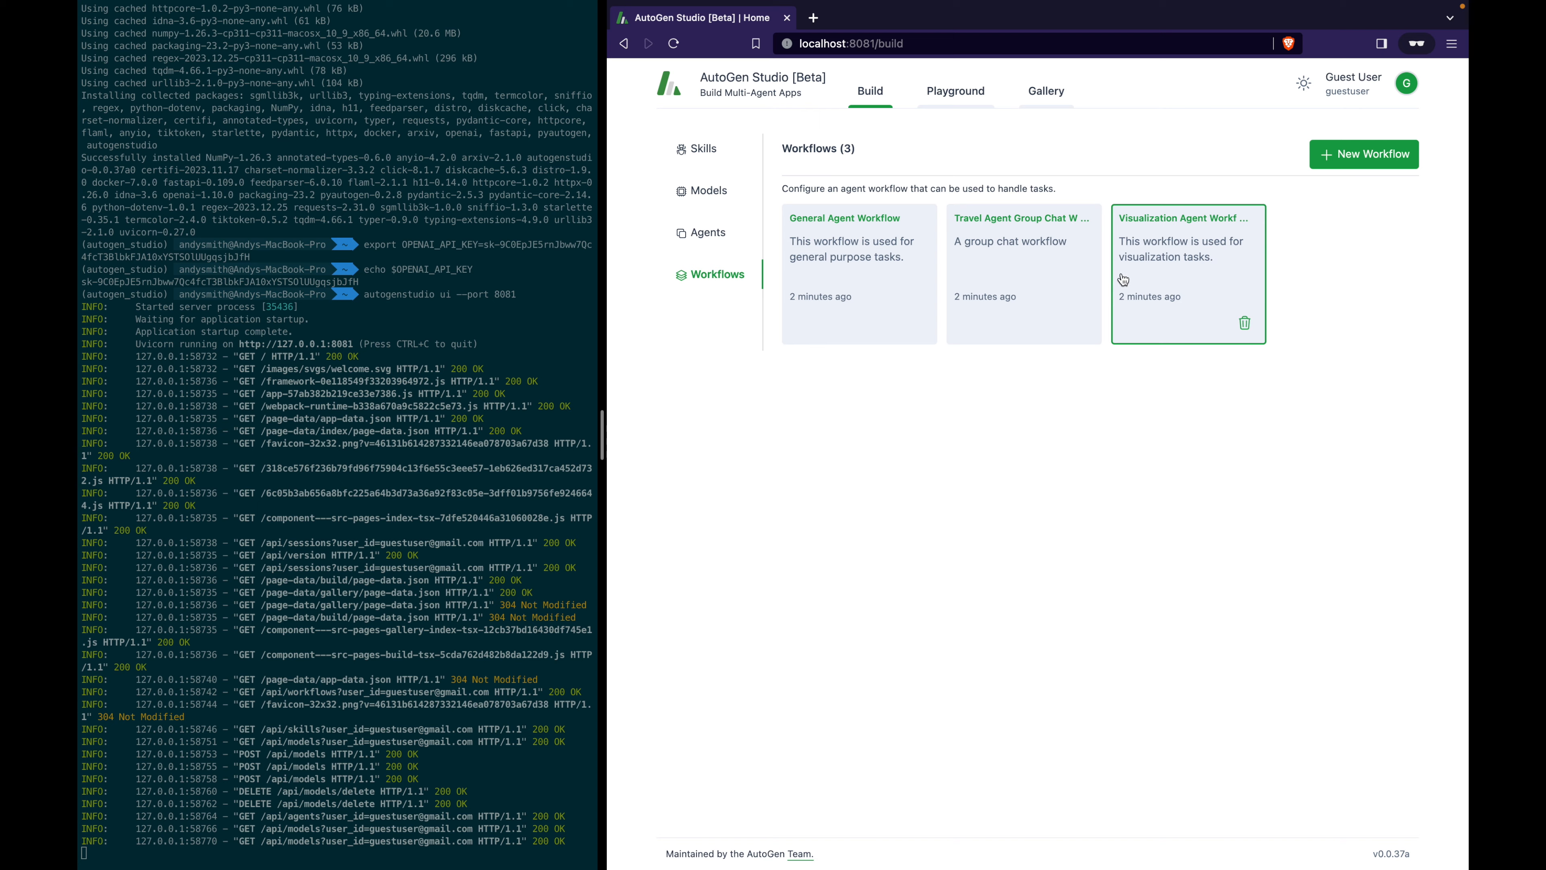
{"action": "left_click", "coordinate": [846, 262]}
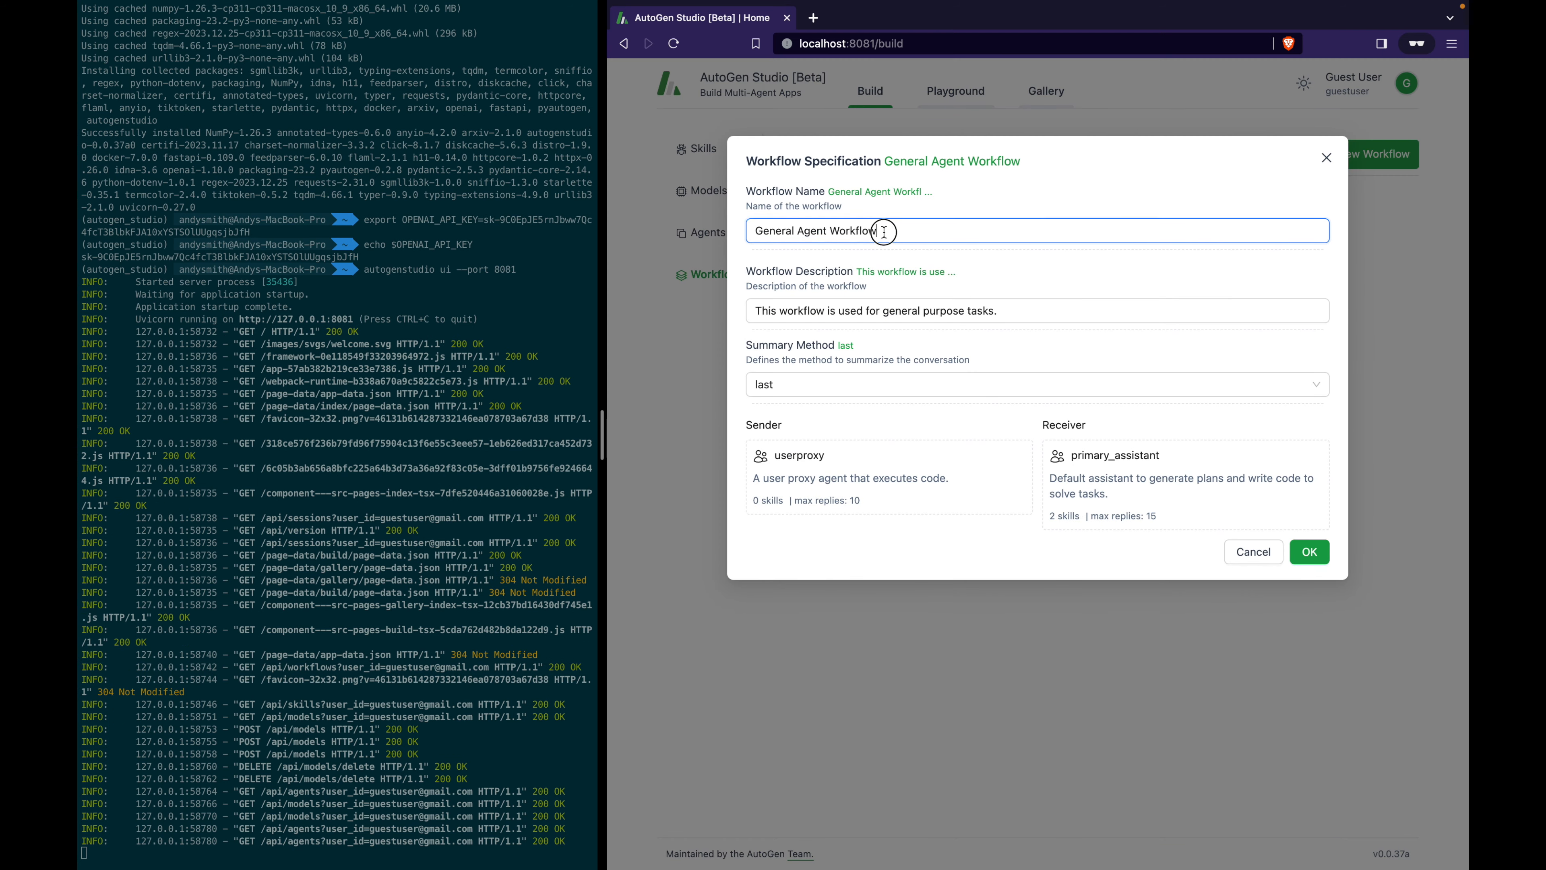
{"action": "left_click_drag", "start_coordinate": [883, 231], "coordinate": [755, 231]}
{"action": "left_click_drag", "start_coordinate": [827, 311], "coordinate": [772, 312]}
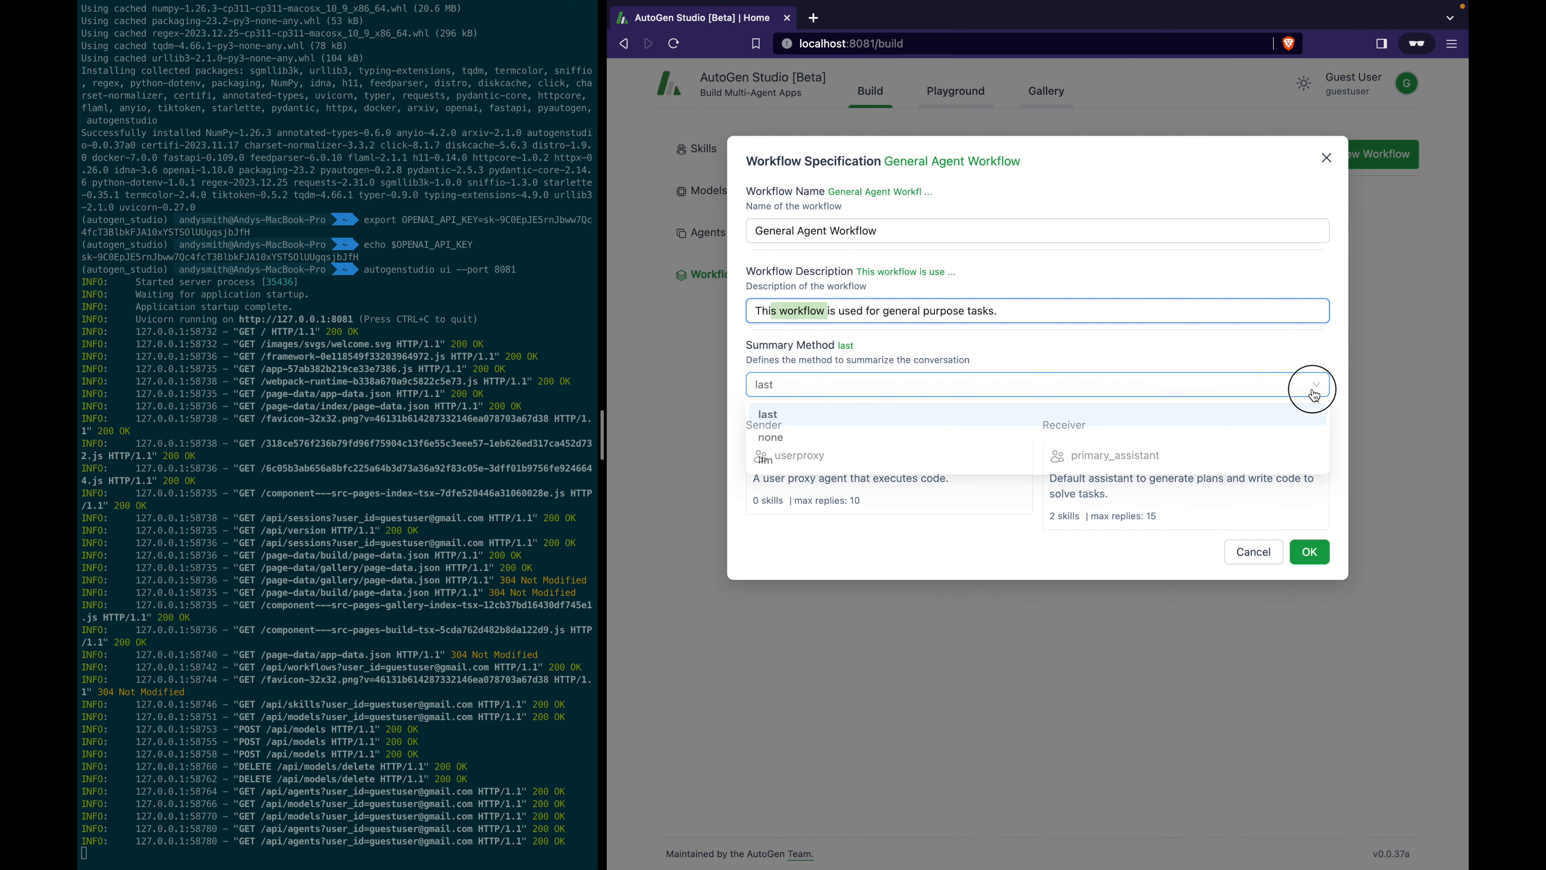
{"action": "left_click", "coordinate": [1208, 388]}
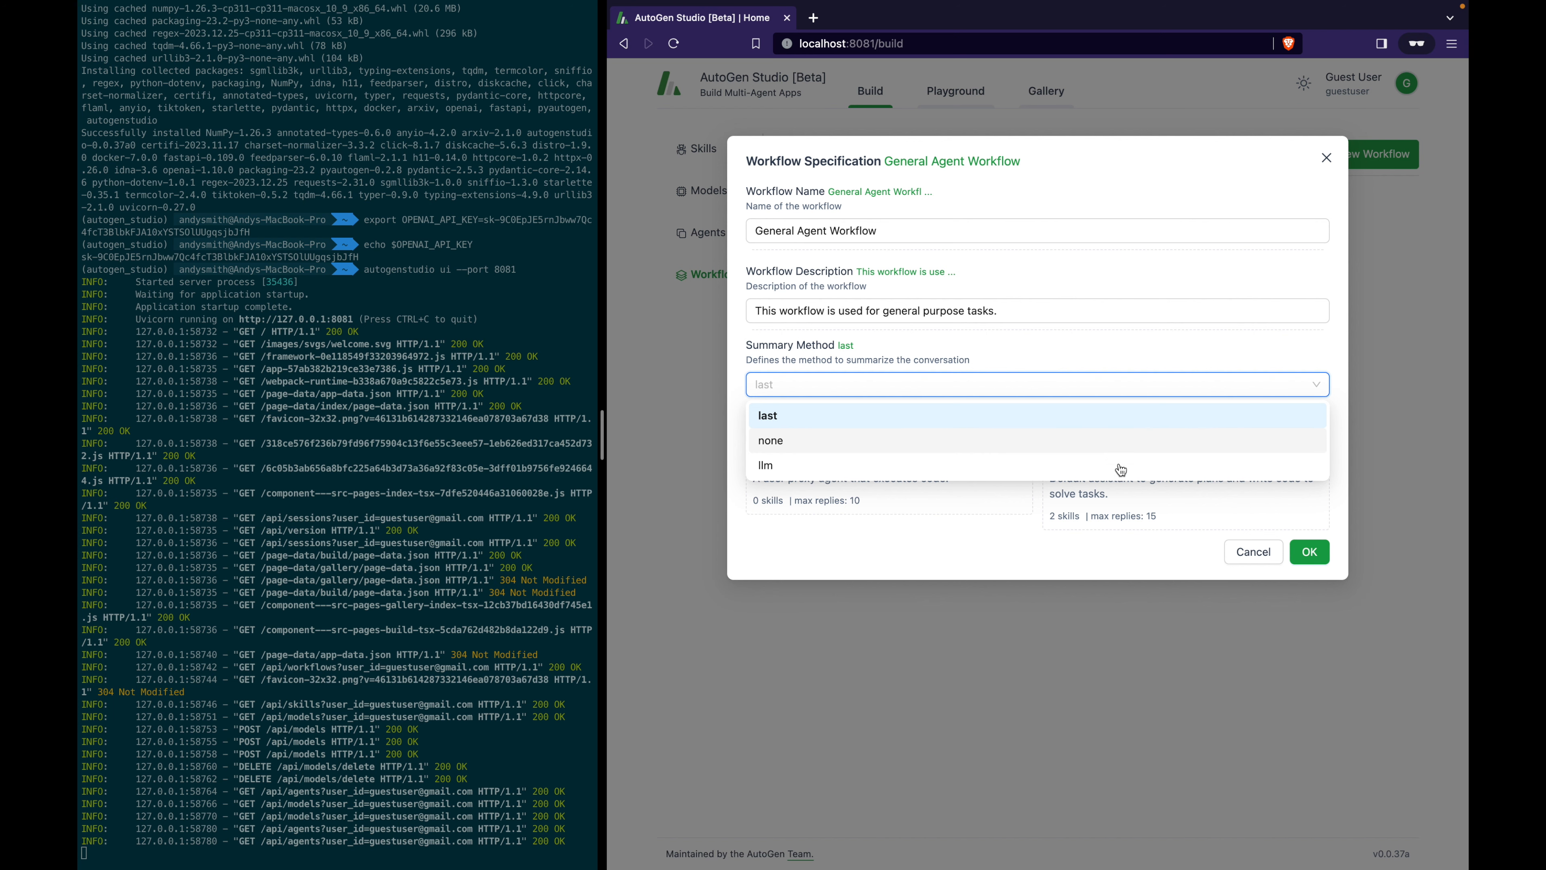
{"action": "left_click", "coordinate": [1020, 549]}
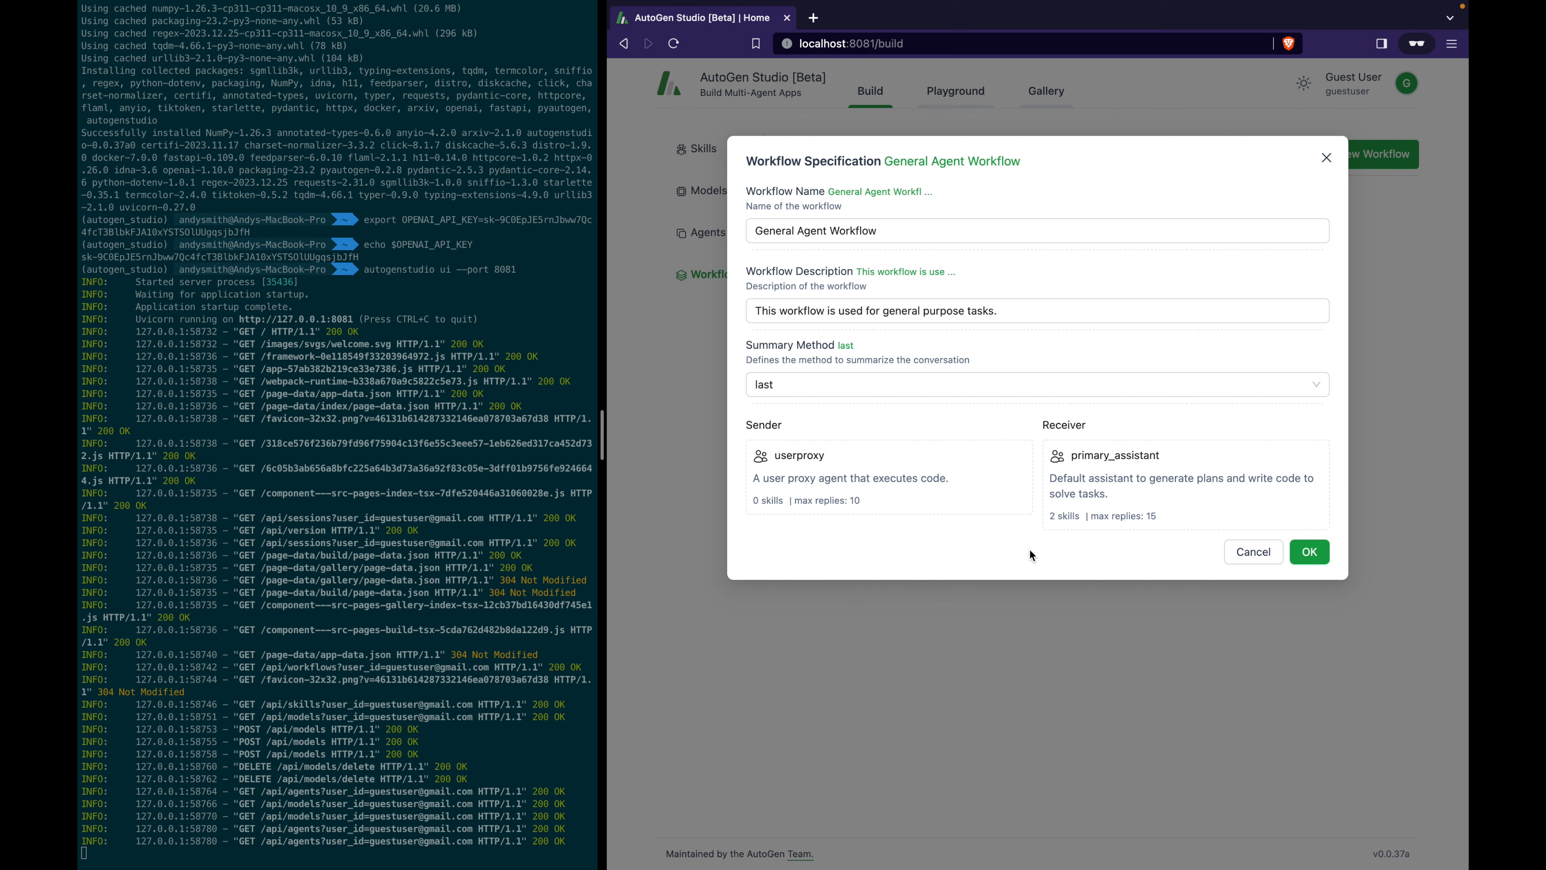
{"action": "left_click", "coordinate": [1233, 552]}
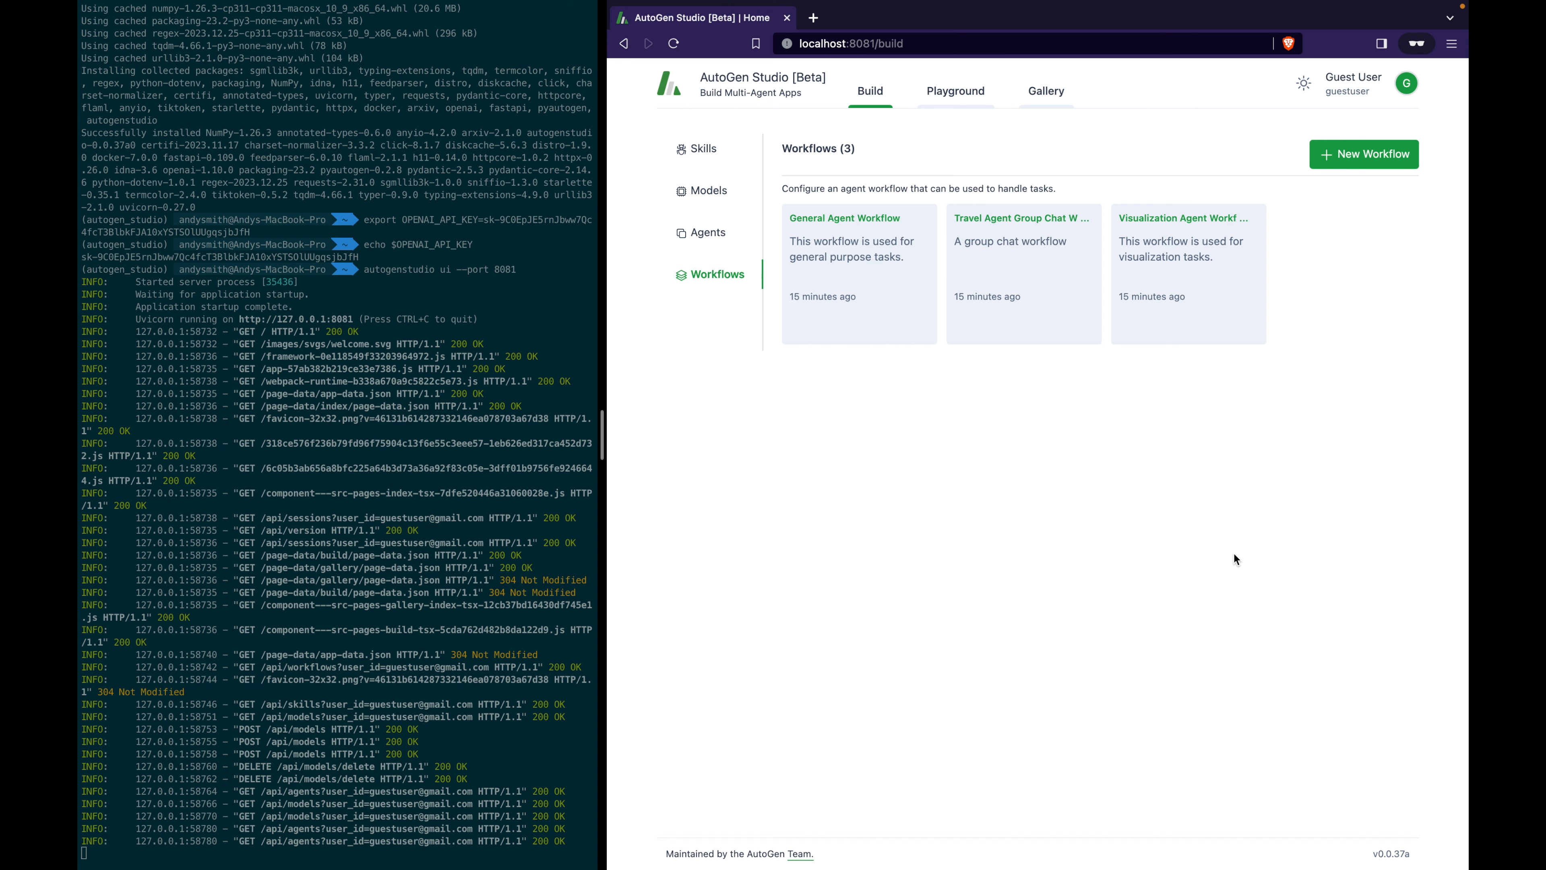
Create a General Agent Workflow session in the Playground and type 'paint a picture of a cat wearing a tuxedo'.
{"action": "left_click", "coordinate": [953, 92]}
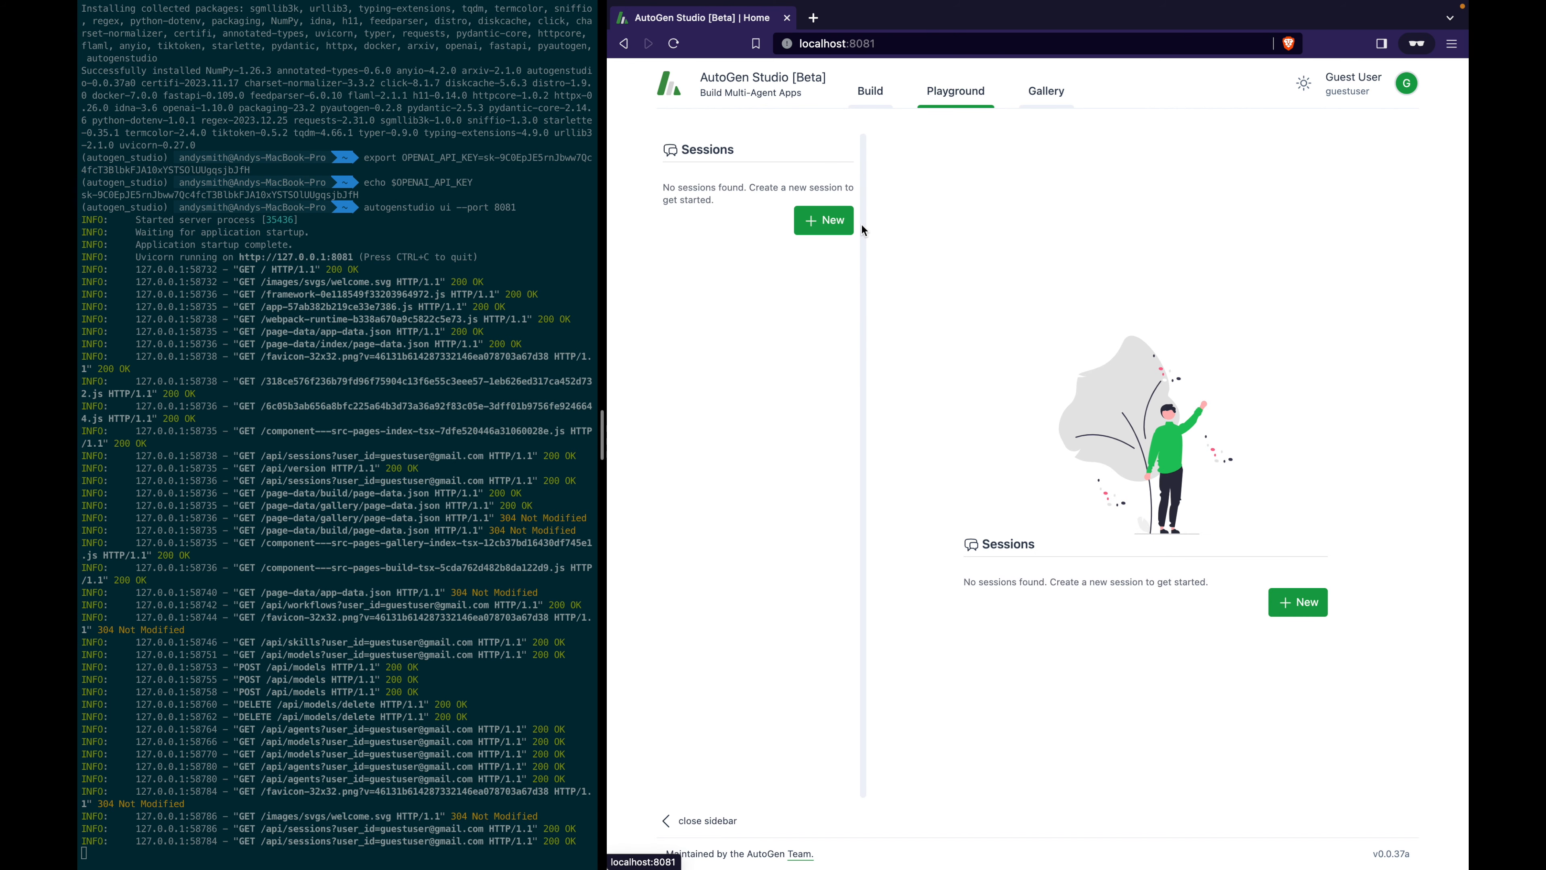
{"action": "left_click", "coordinate": [817, 226]}
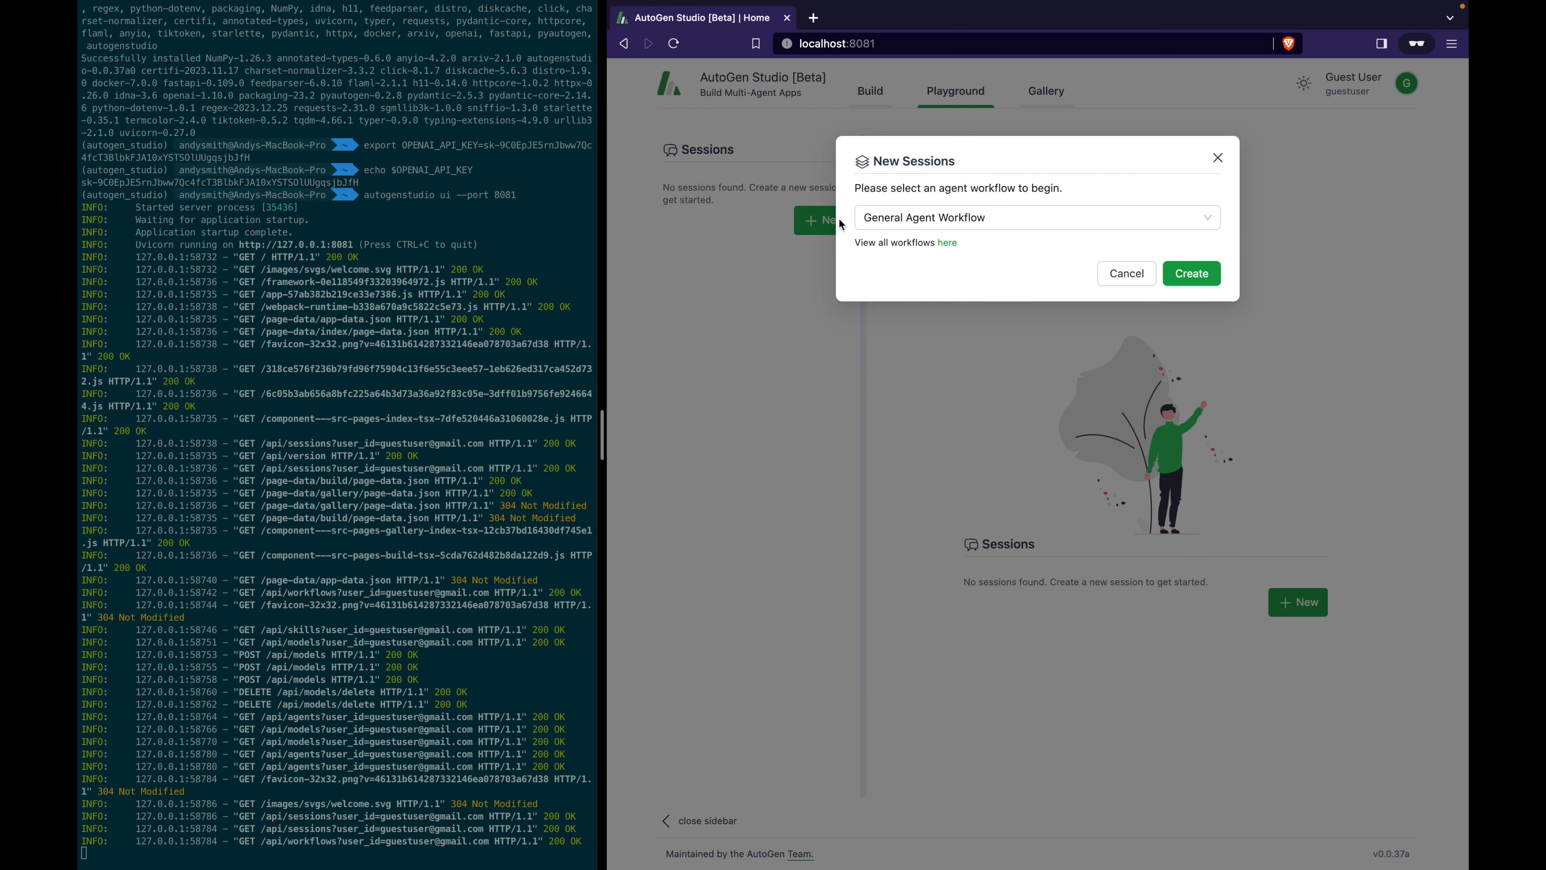
{"action": "left_click", "coordinate": [1002, 231]}
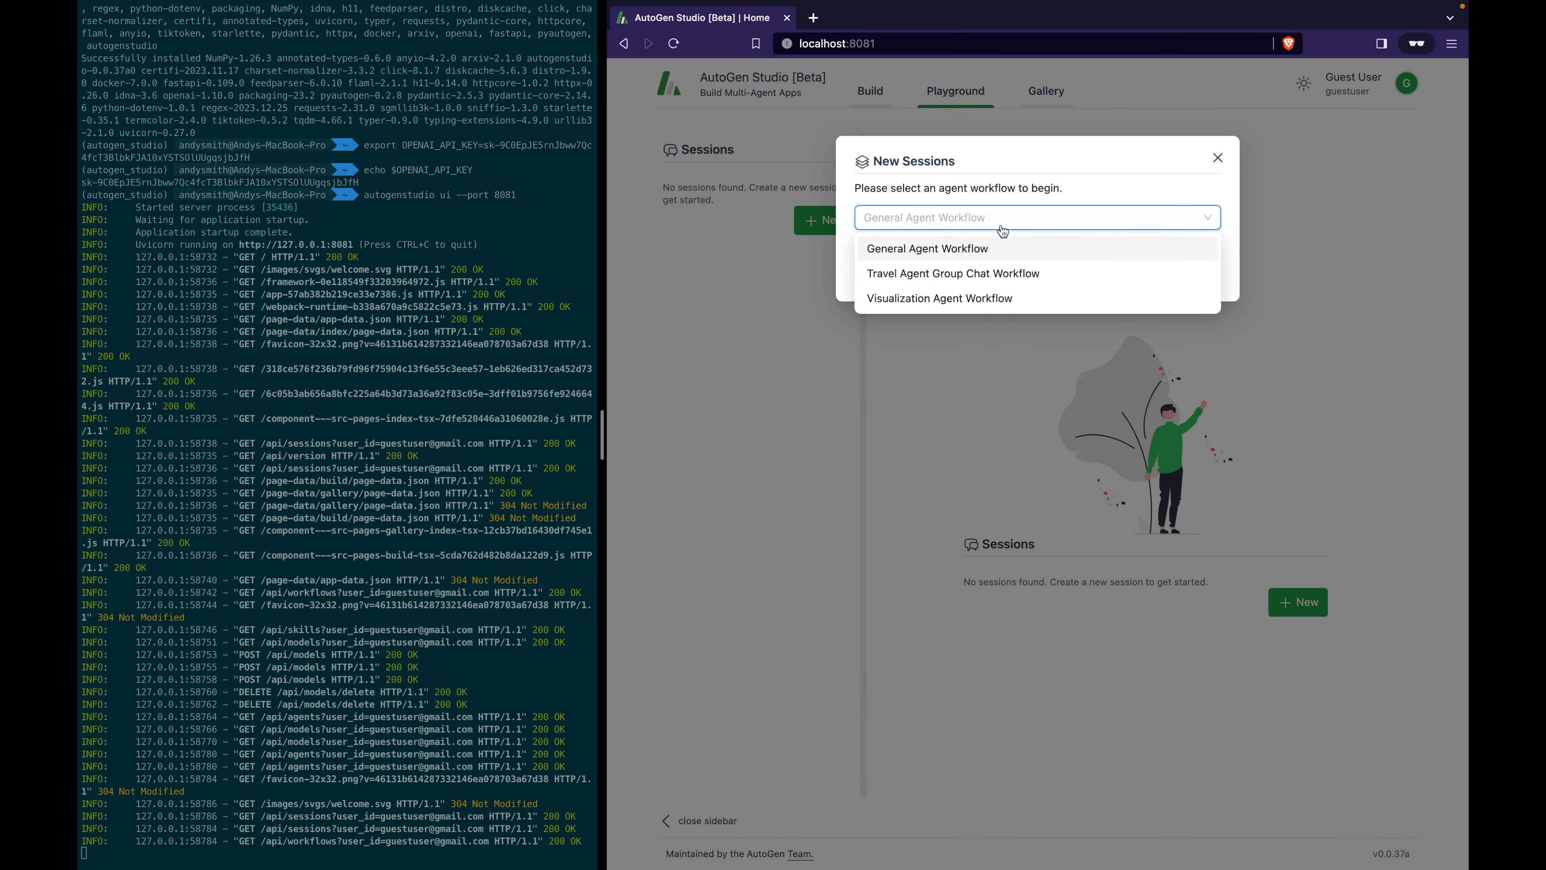
{"action": "left_click", "coordinate": [1011, 260]}
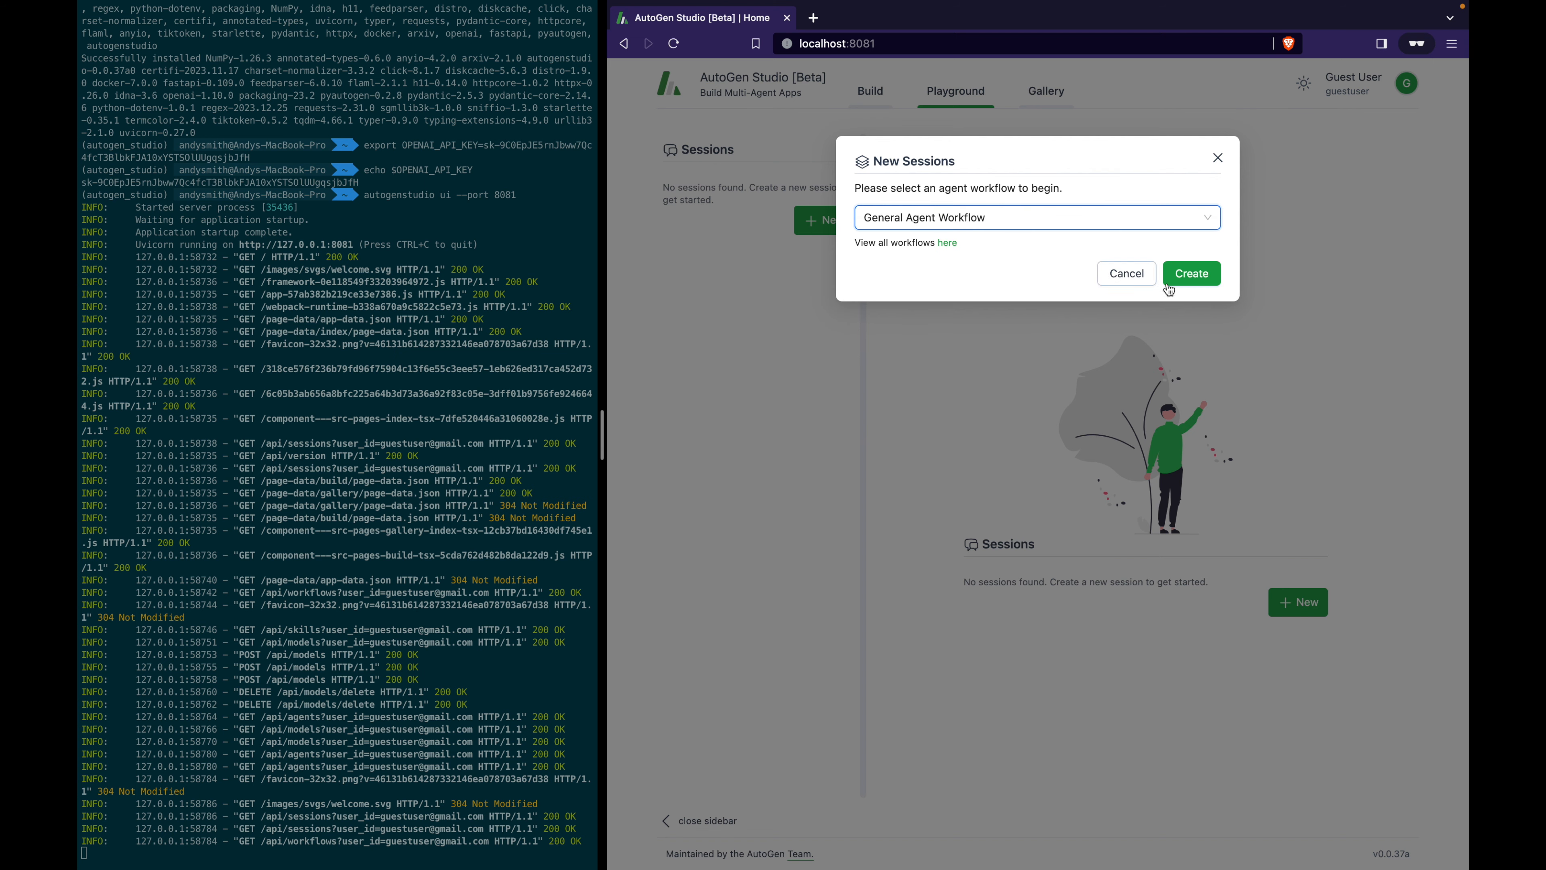
{"action": "left_click", "coordinate": [1197, 274]}
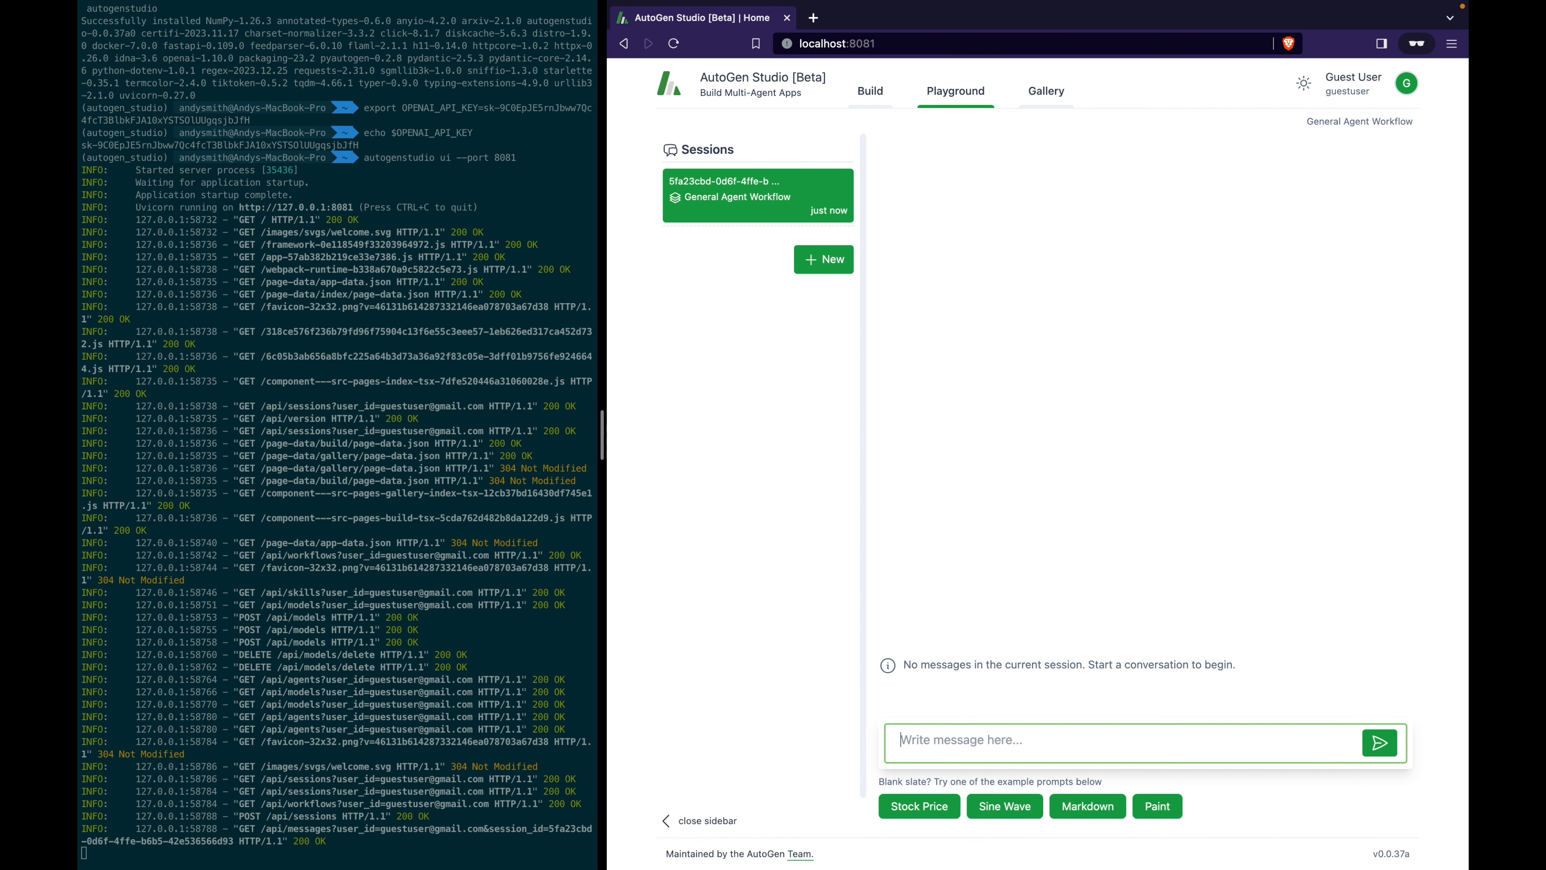
{"action": "type", "text": "paint a picture of a cat wearing a tuxedo"}
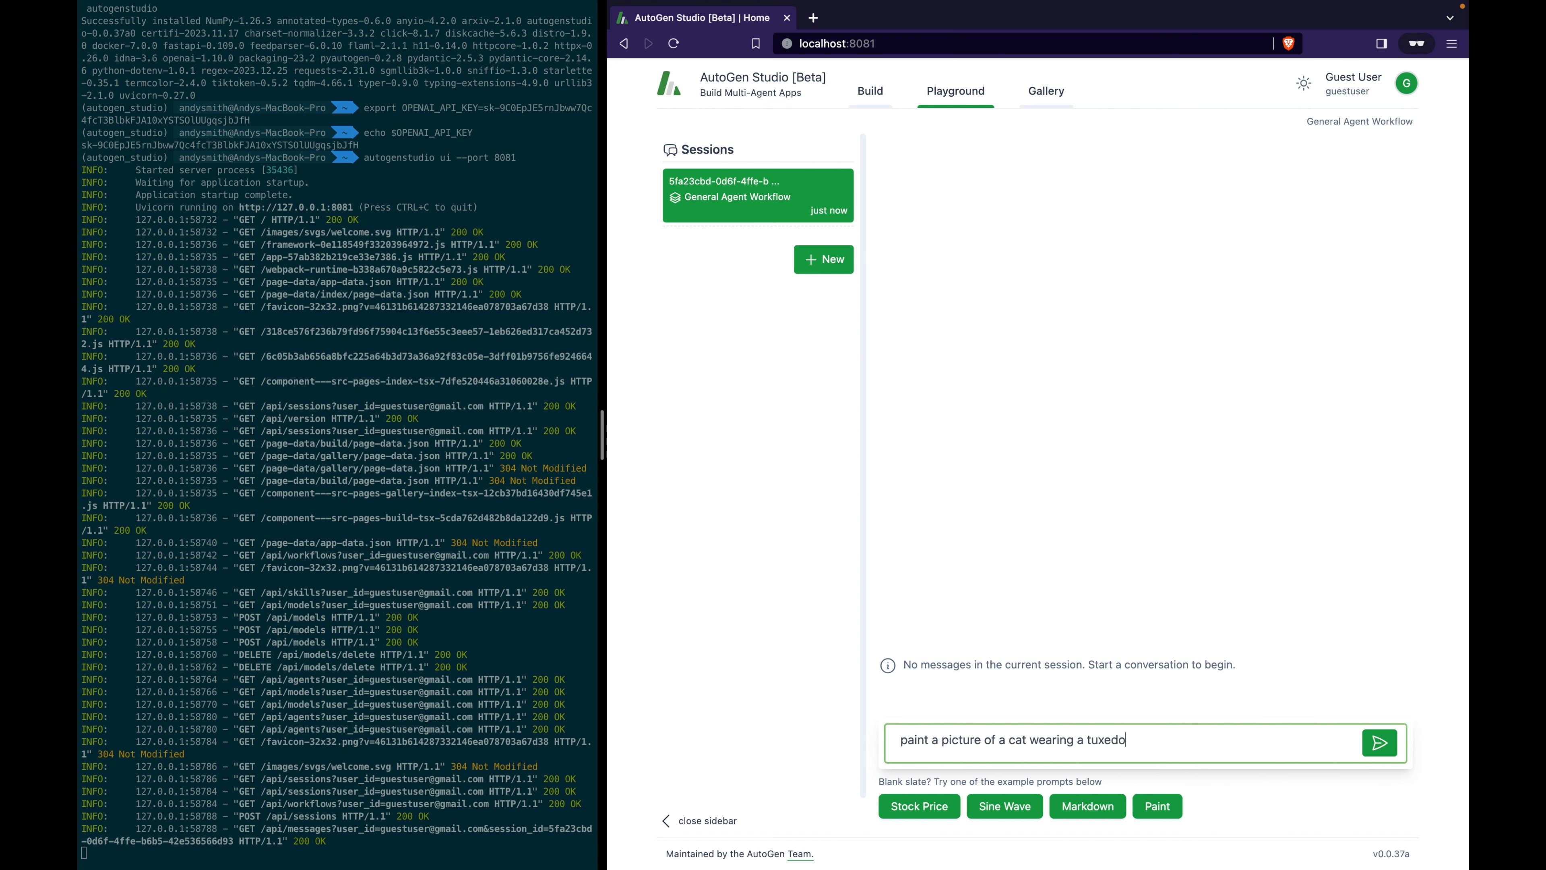
Send the 'paint a picture of a cat wearing a tuxedo' prompt to the agents.
{"action": "key", "text": "Return"}
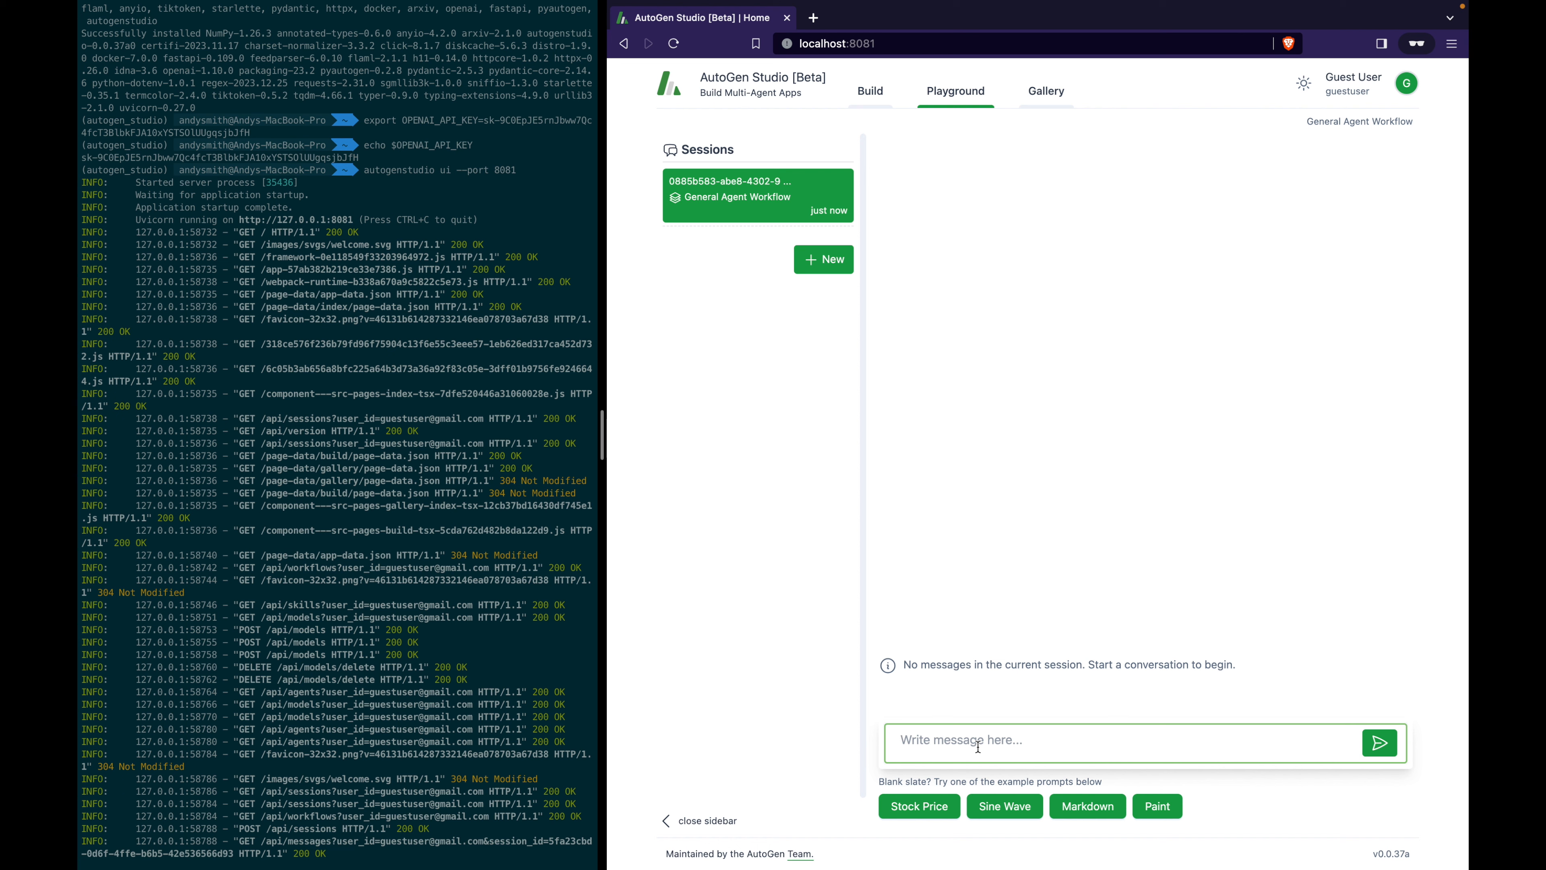
Retype 'paint a picture of a cat wearing a tuxedo' in the fresh session and send it.
{"action": "type", "text": "paint a picture of a cat wearing a tuxedo"}
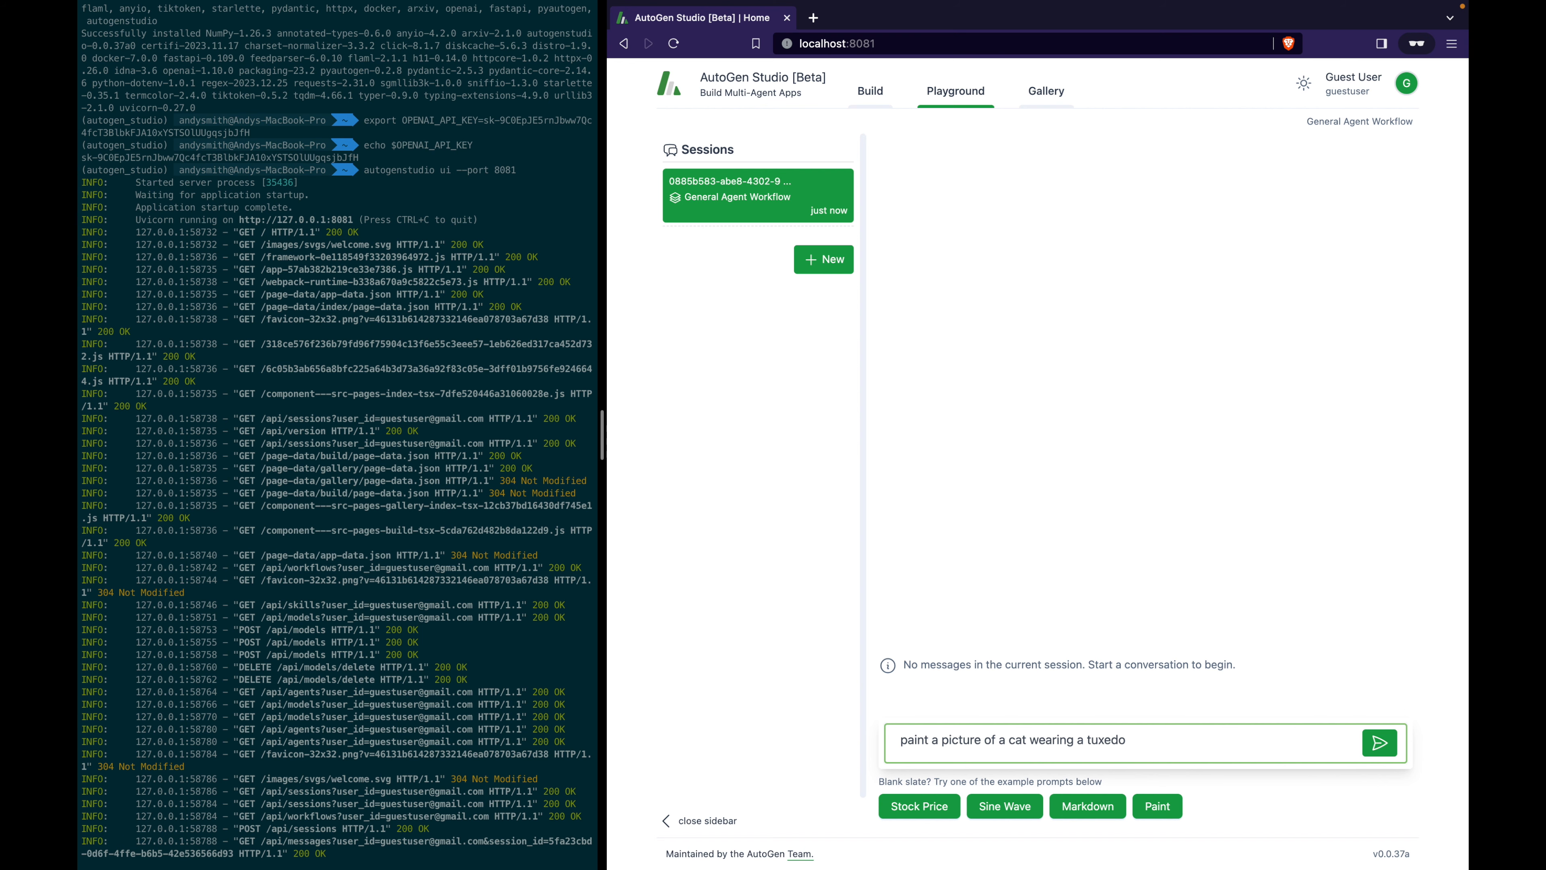
{"action": "key", "text": "Return"}
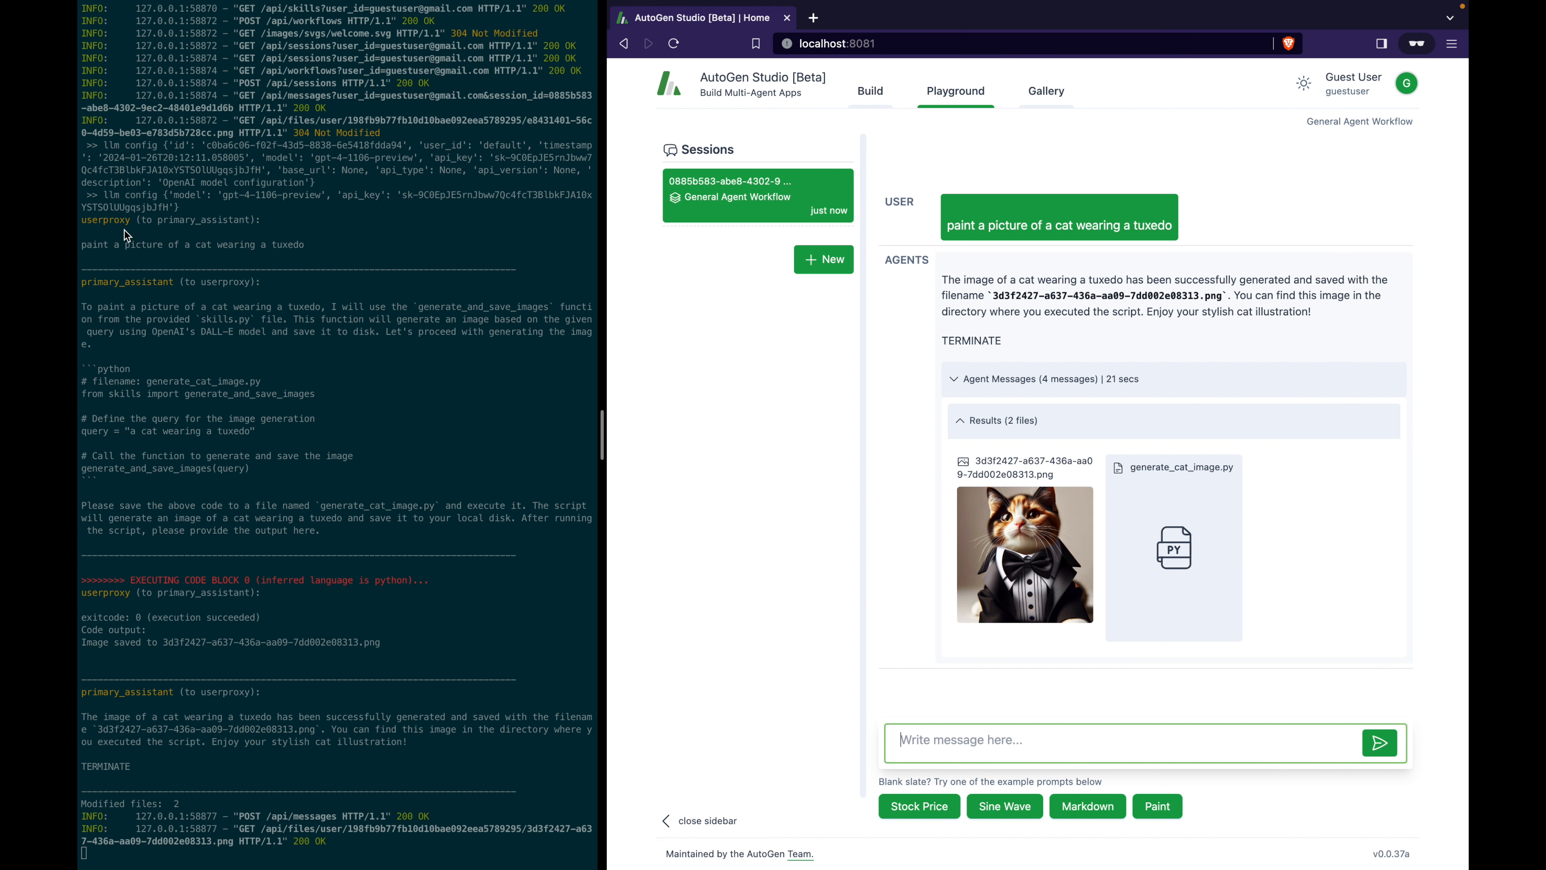
{"action": "left_click", "coordinate": [82, 222]}
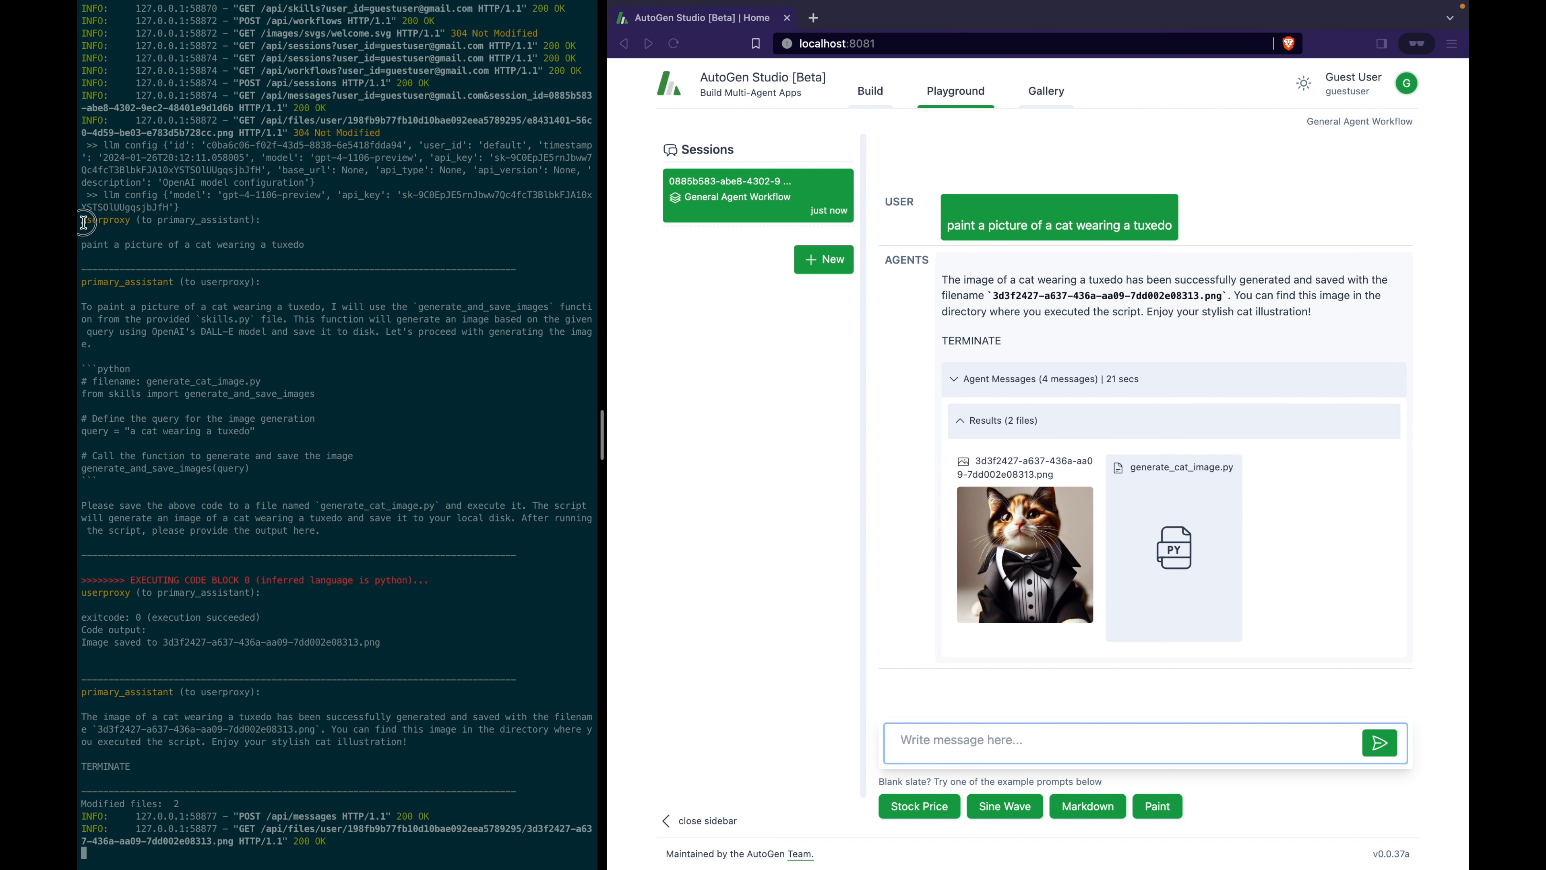
{"action": "triple_click", "coordinate": [162, 224]}
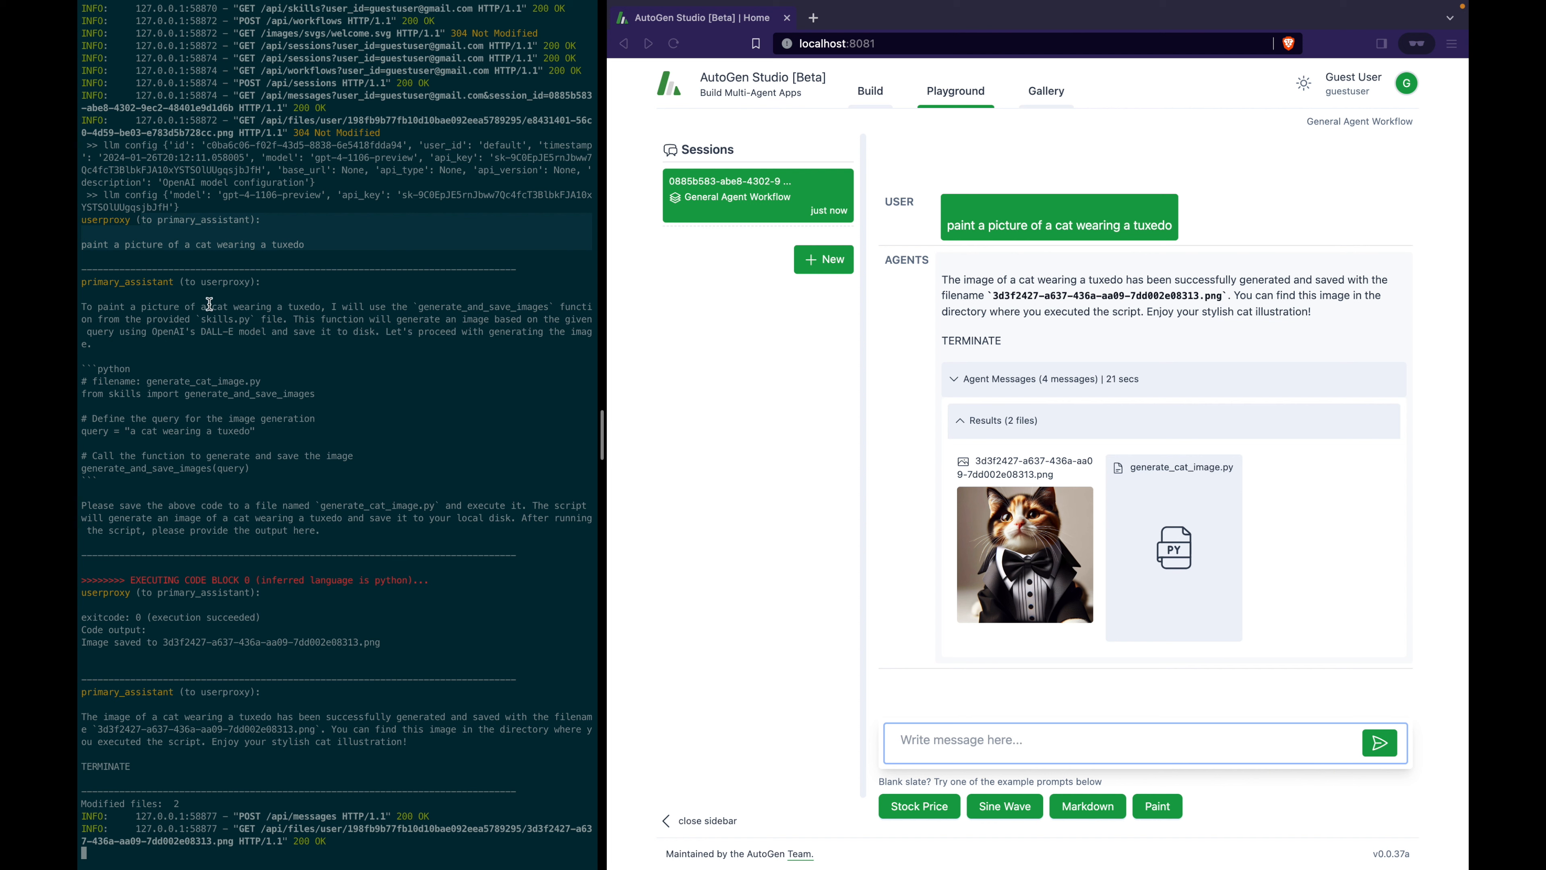
{"action": "left_click", "coordinate": [100, 286]}
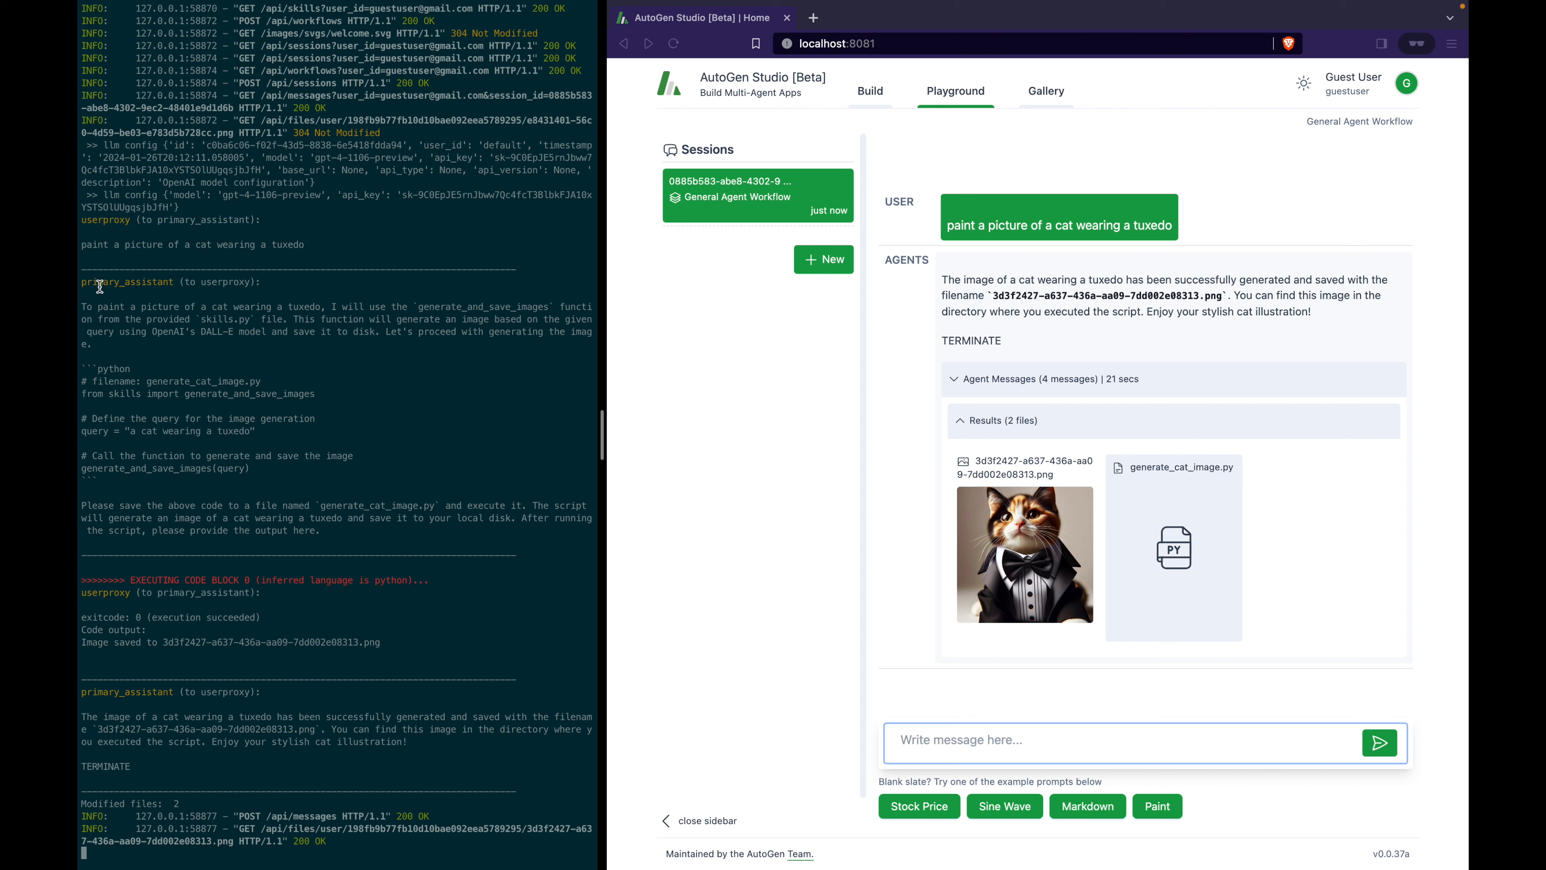
{"action": "left_click_drag", "start_coordinate": [100, 287], "coordinate": [388, 456]}
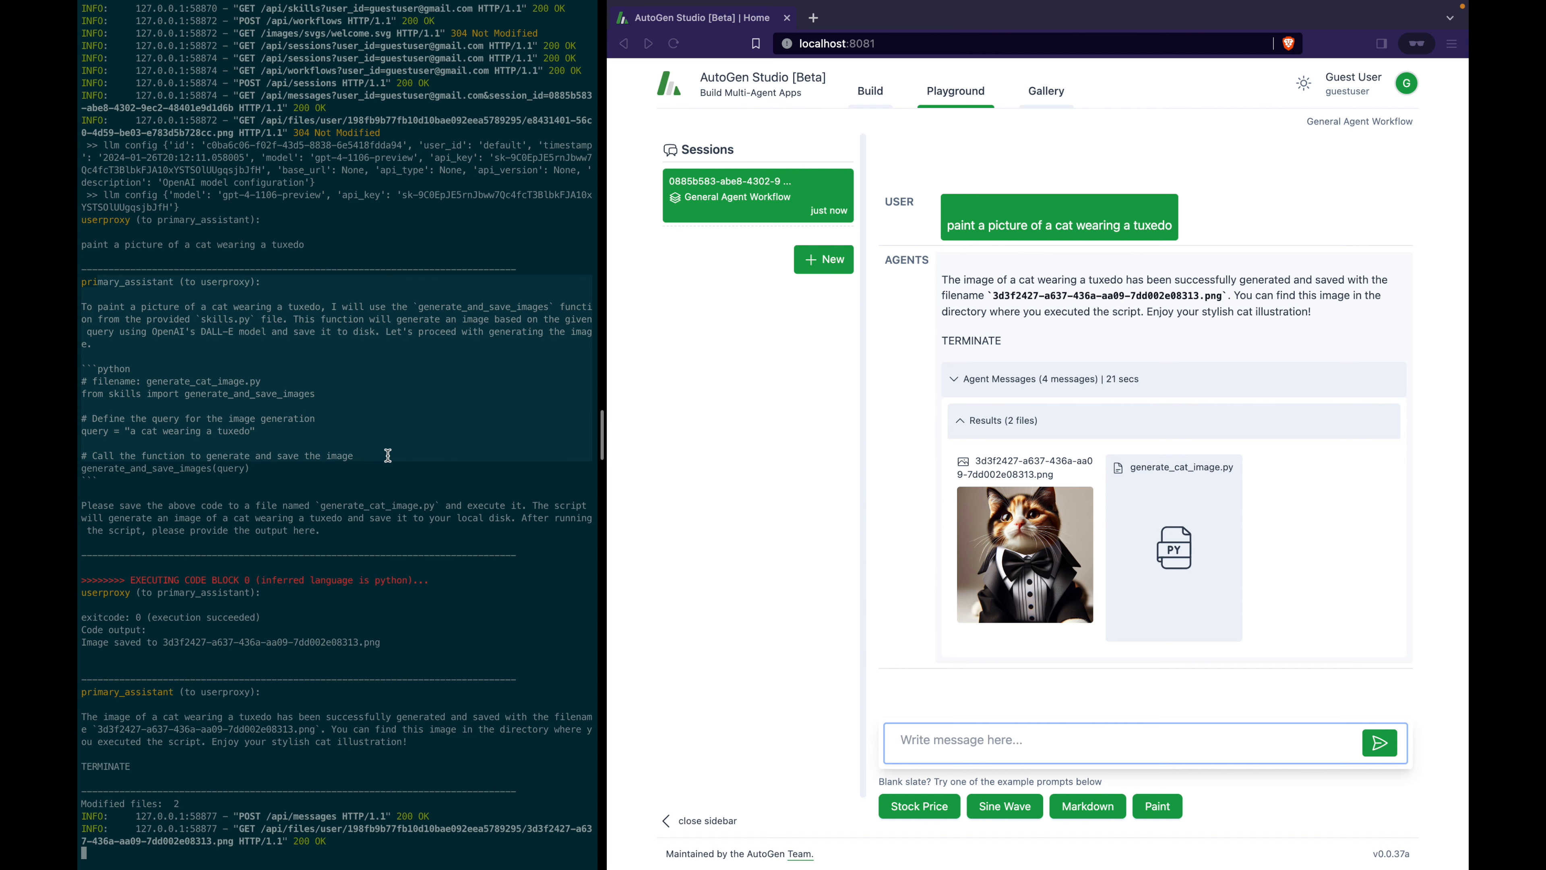
{"action": "left_click_drag", "start_coordinate": [110, 592], "coordinate": [377, 654]}
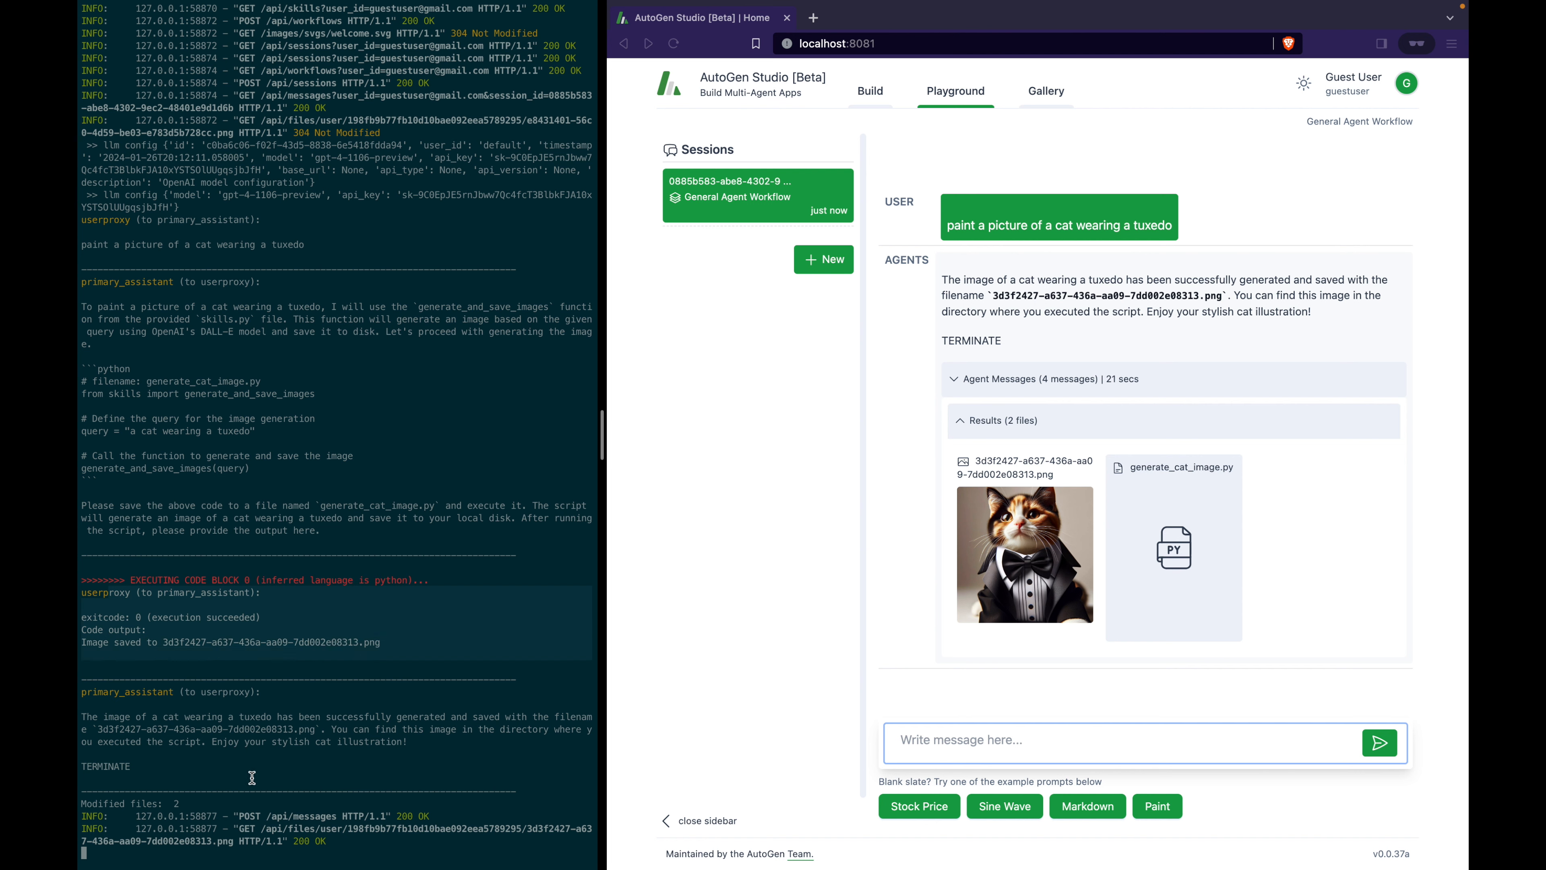
{"action": "left_click_drag", "start_coordinate": [252, 778], "coordinate": [93, 687]}
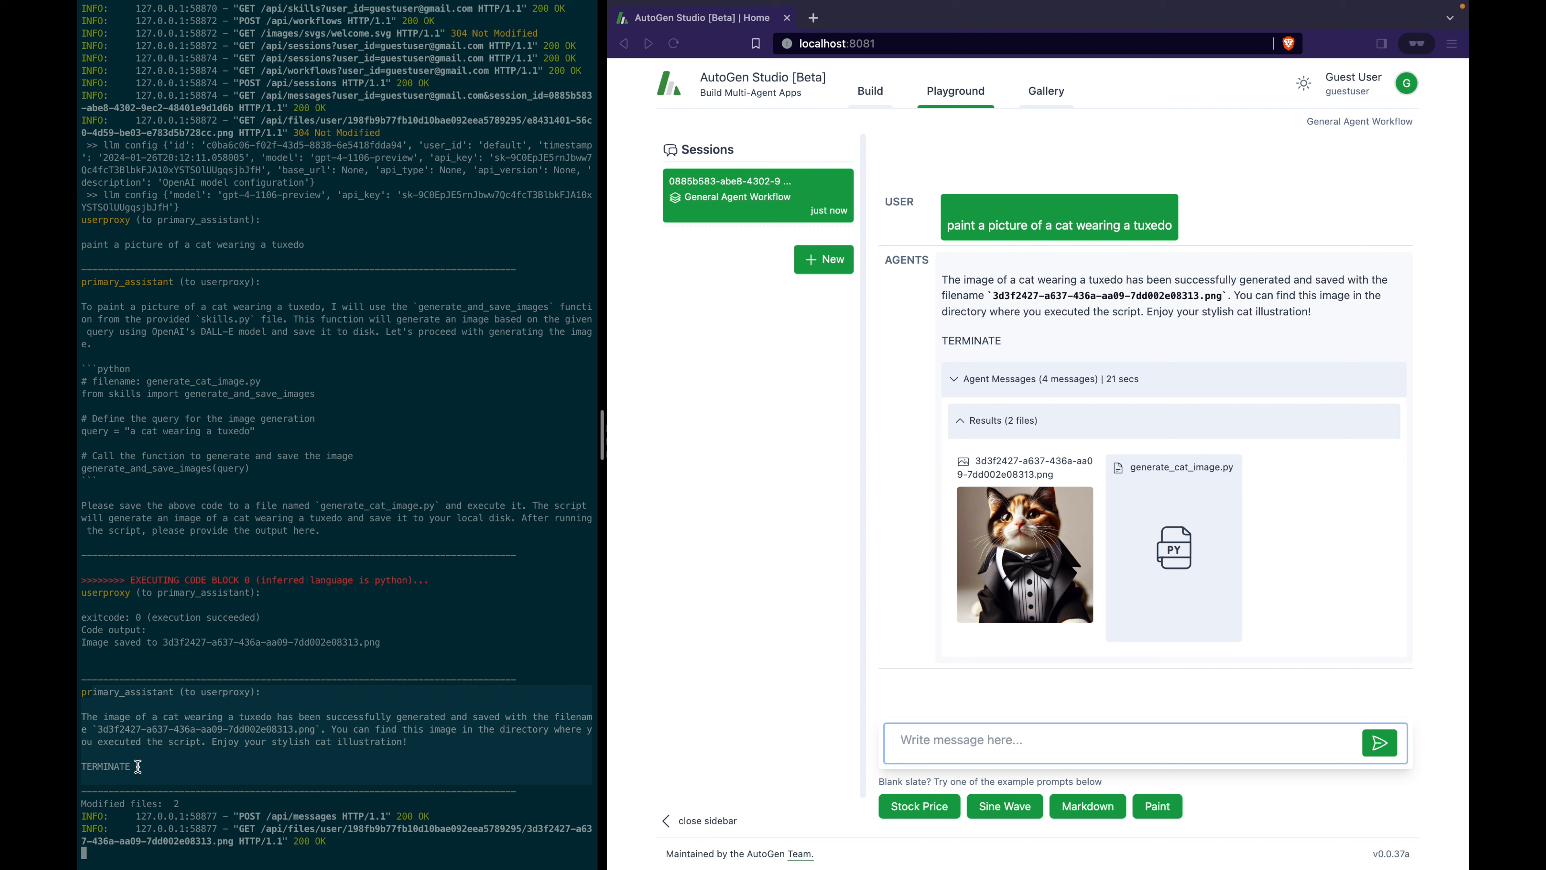
{"action": "left_click", "coordinate": [120, 254]}
{"action": "left_click_drag", "start_coordinate": [120, 254], "coordinate": [438, 766]}
{"action": "left_click", "coordinate": [84, 221]}
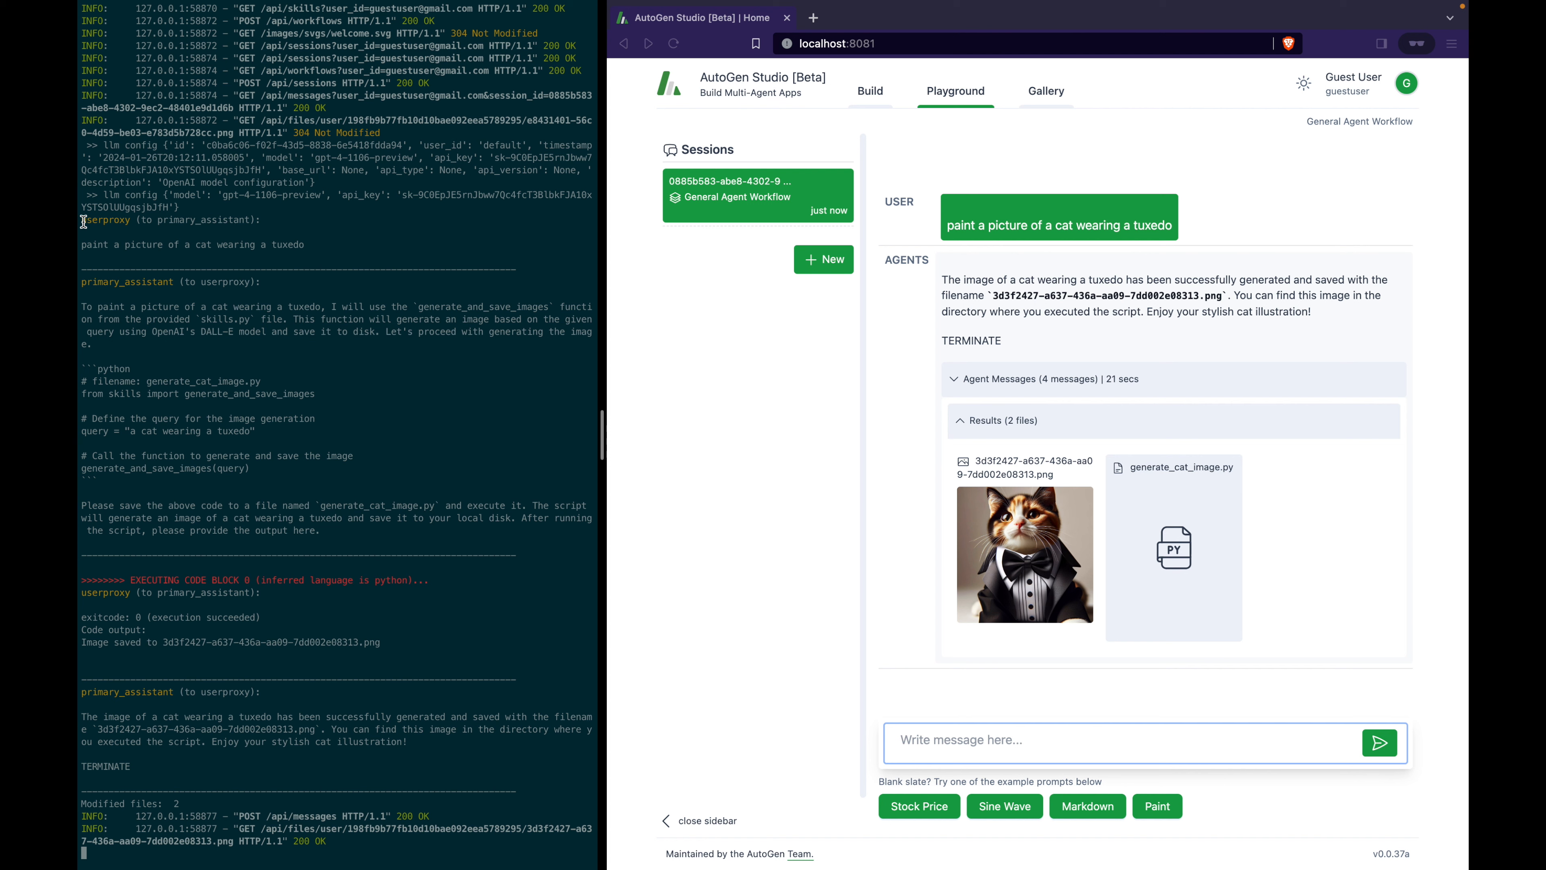
{"action": "left_click", "coordinate": [878, 456]}
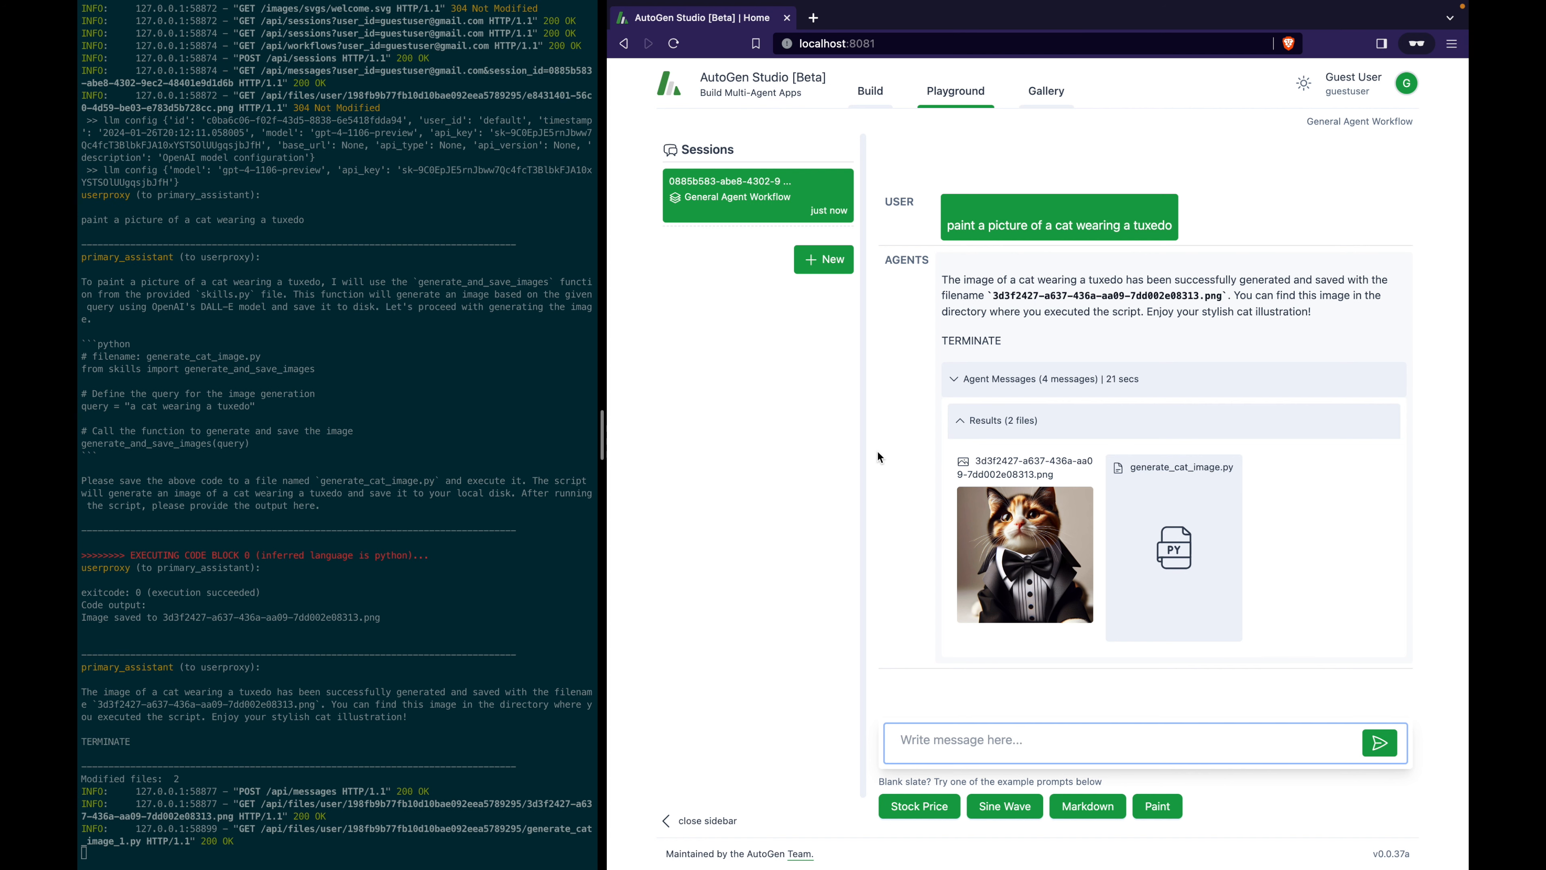
{"action": "left_click", "coordinate": [1029, 569]}
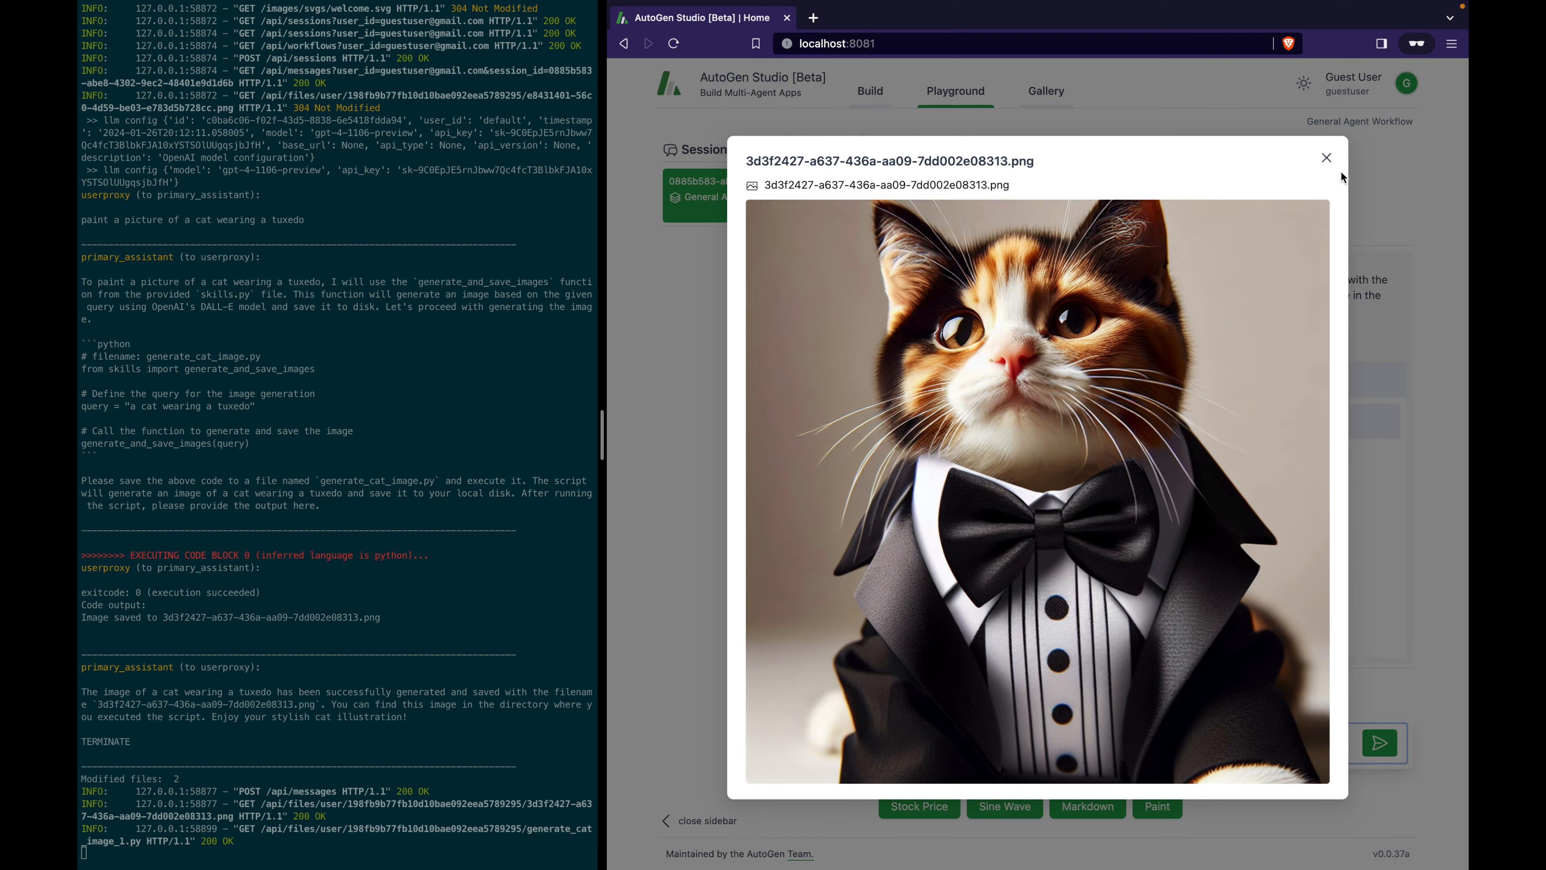
{"action": "left_click", "coordinate": [1328, 160]}
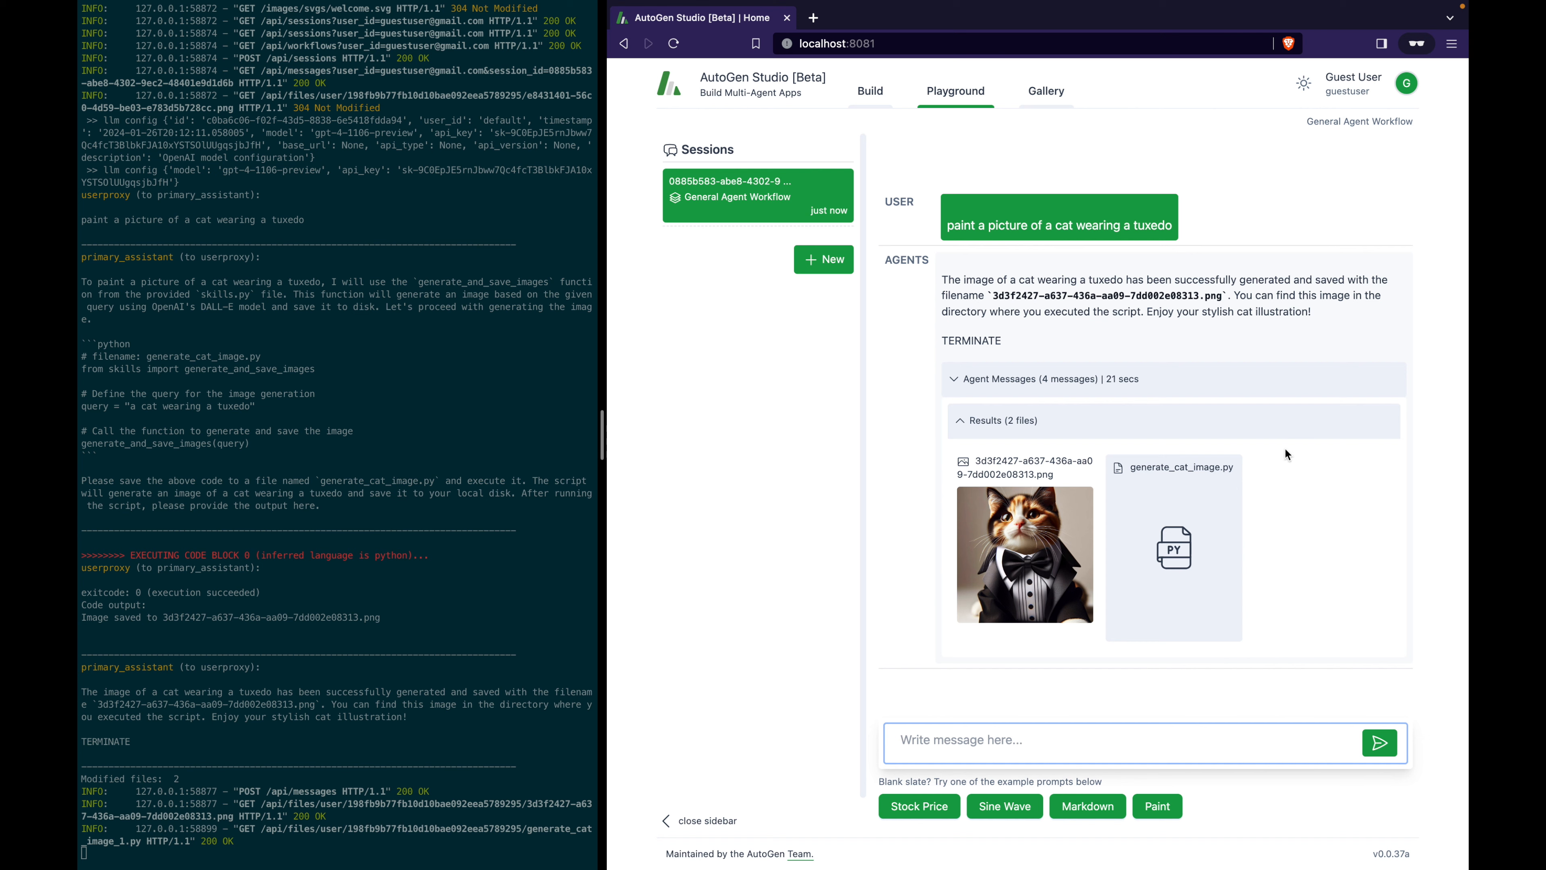
{"action": "left_click", "coordinate": [1198, 501]}
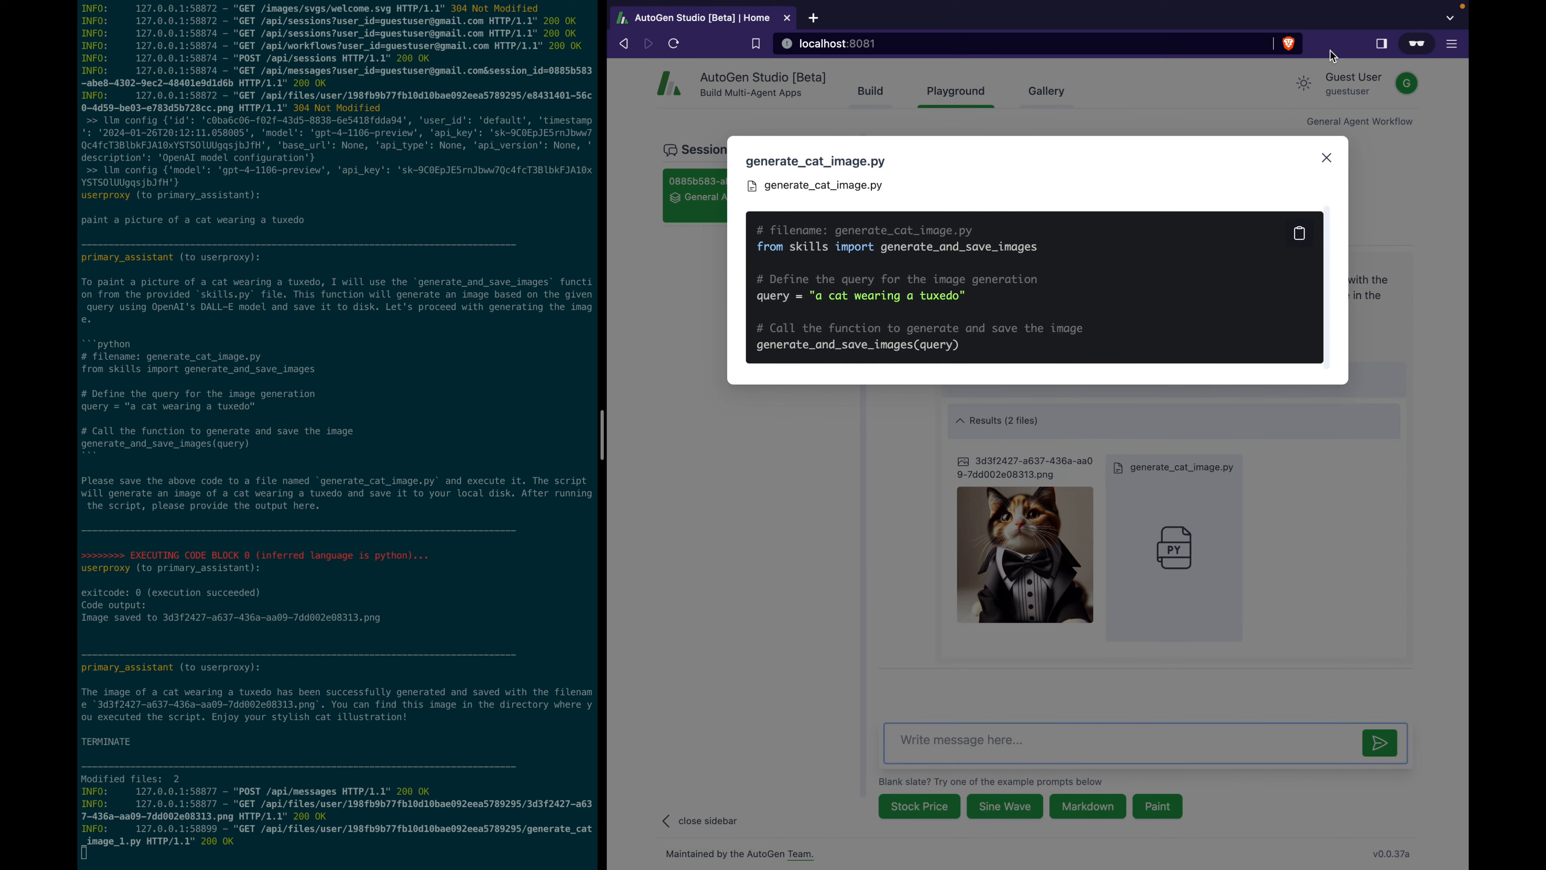
{"action": "left_click", "coordinate": [1328, 158]}
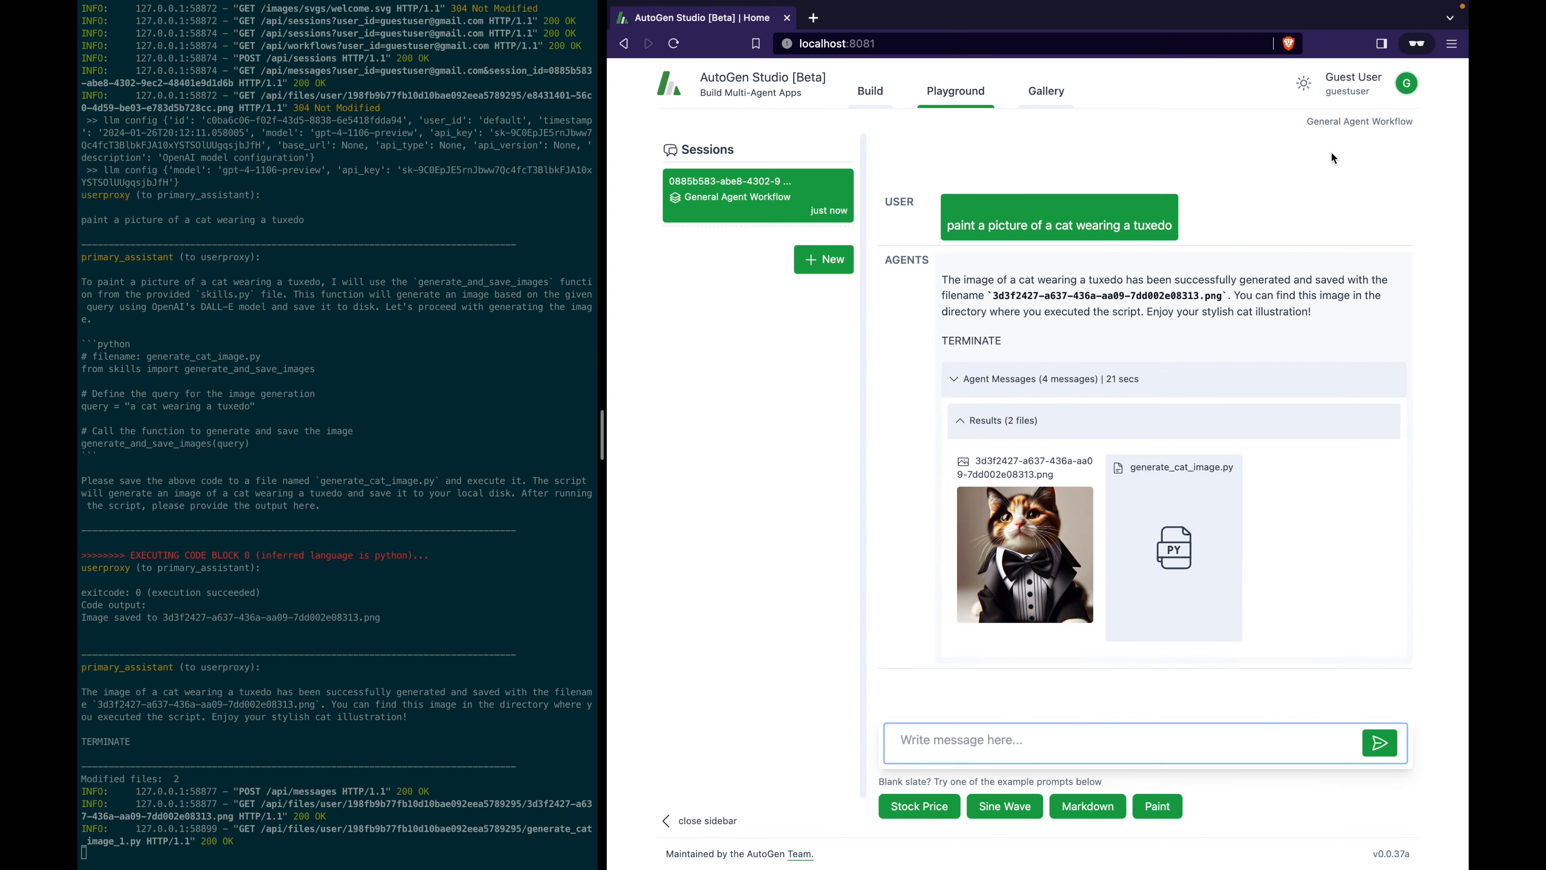
Expand the agent messages and read the prompt, code execution output and final reply naming the saved image.
{"action": "left_click", "coordinate": [955, 384]}
{"action": "mouse_move", "coordinate": [961, 383]}
{"action": "left_mouse_down"}
{"action": "mouse_move", "coordinate": [1137, 415]}
{"action": "mouse_move", "coordinate": [1128, 424]}
{"action": "left_mouse_up"}
{"action": "scroll", "coordinate": [1126, 418], "scroll_direction": "down", "scroll_amount": 1}
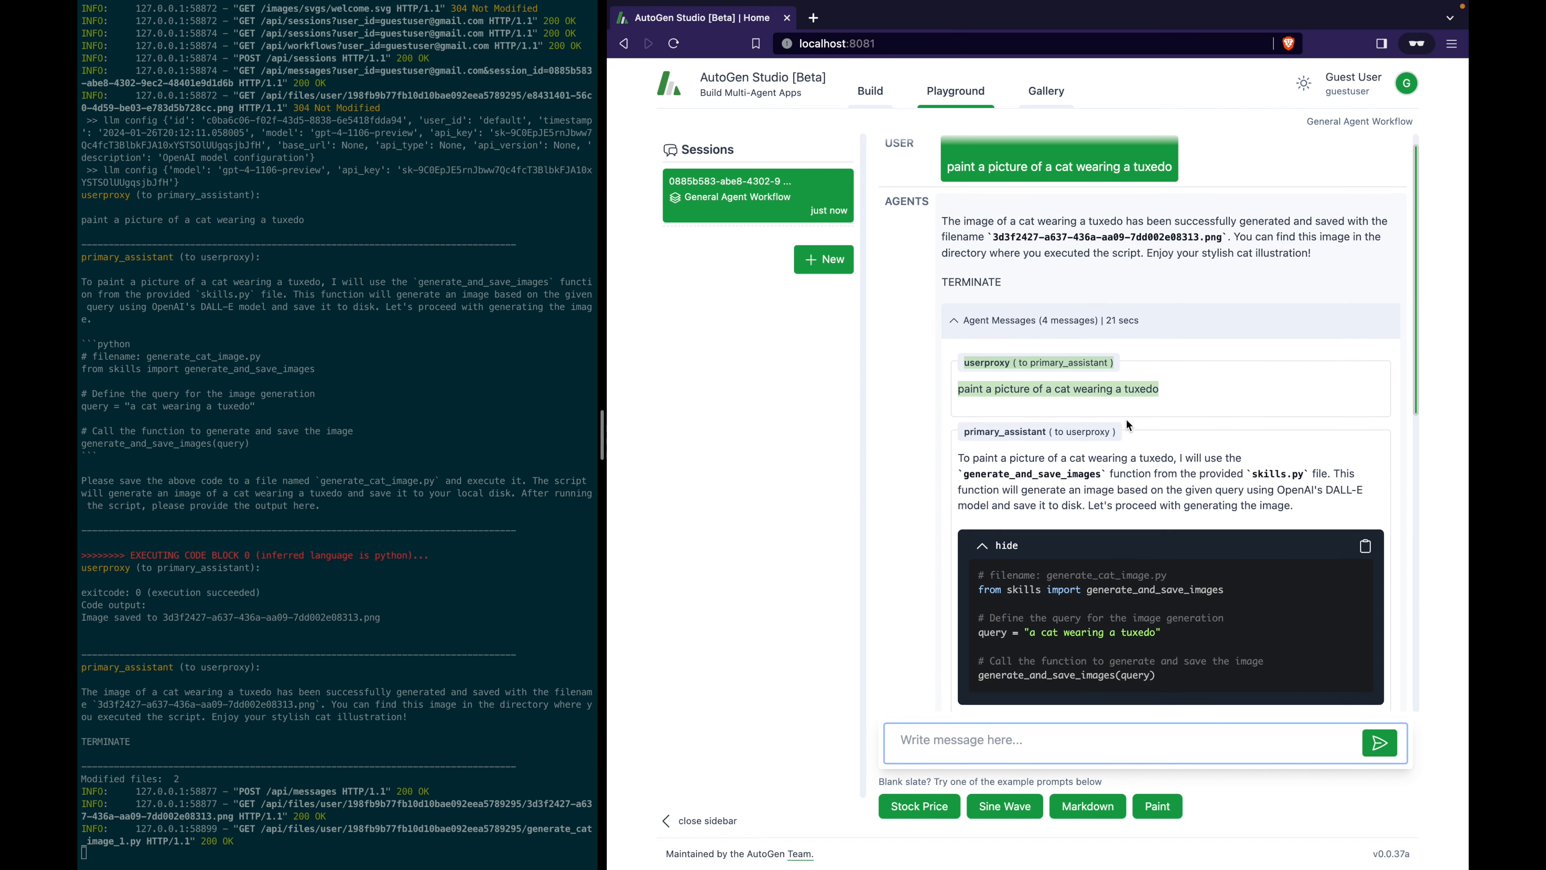
{"action": "left_click_drag", "start_coordinate": [958, 417], "coordinate": [1199, 543]}
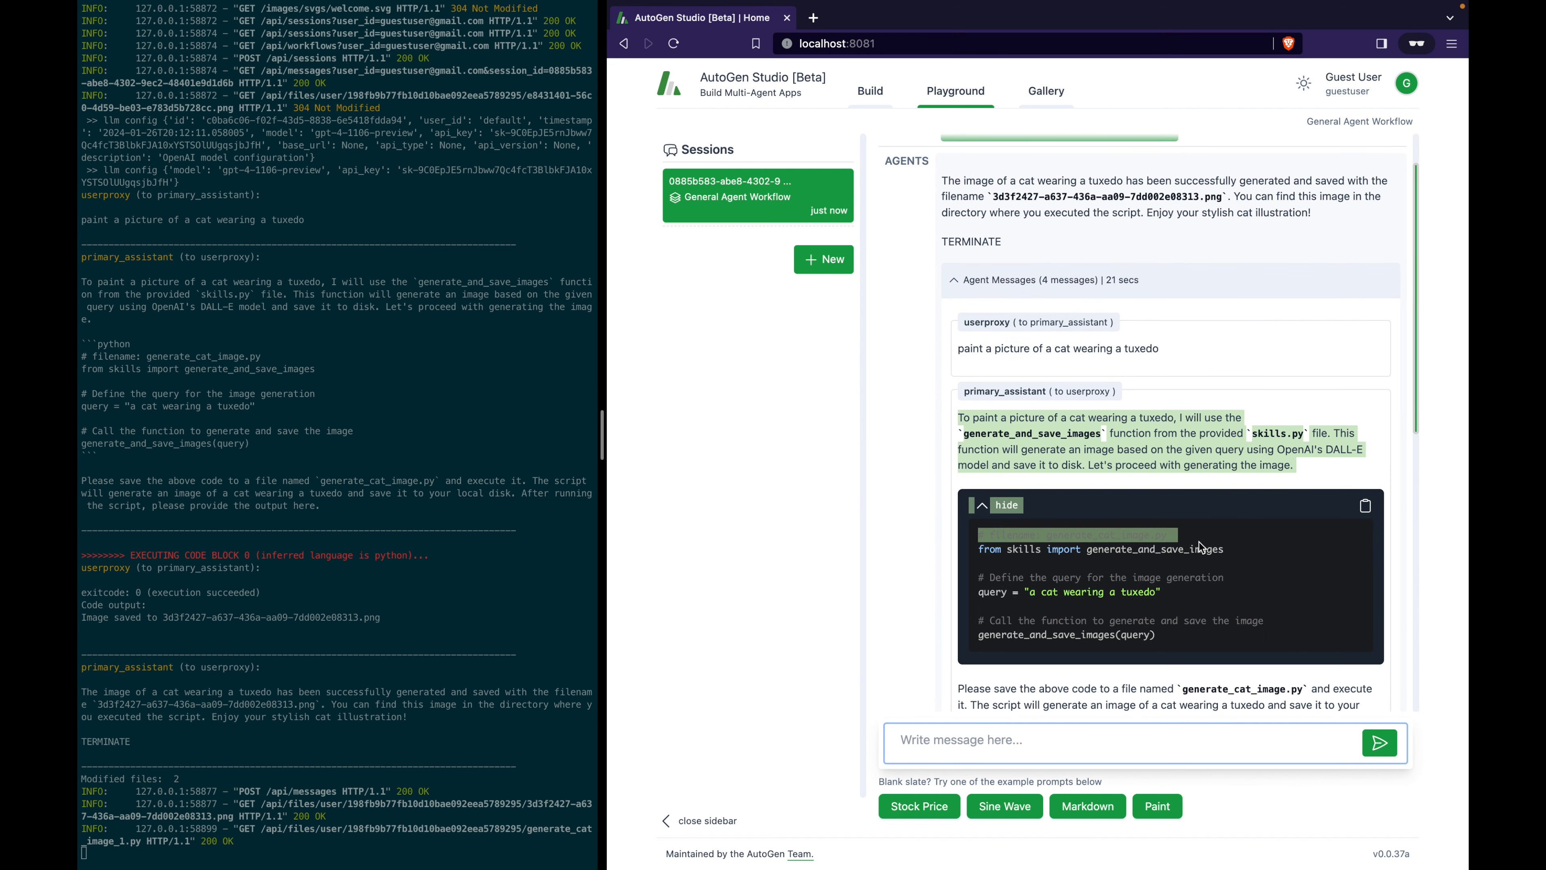
{"action": "scroll", "coordinate": [1198, 541], "scroll_direction": "down", "scroll_amount": 5}
{"action": "left_click_drag", "start_coordinate": [1014, 471], "coordinate": [1075, 528]}
{"action": "left_click_drag", "start_coordinate": [1011, 568], "coordinate": [1084, 647]}
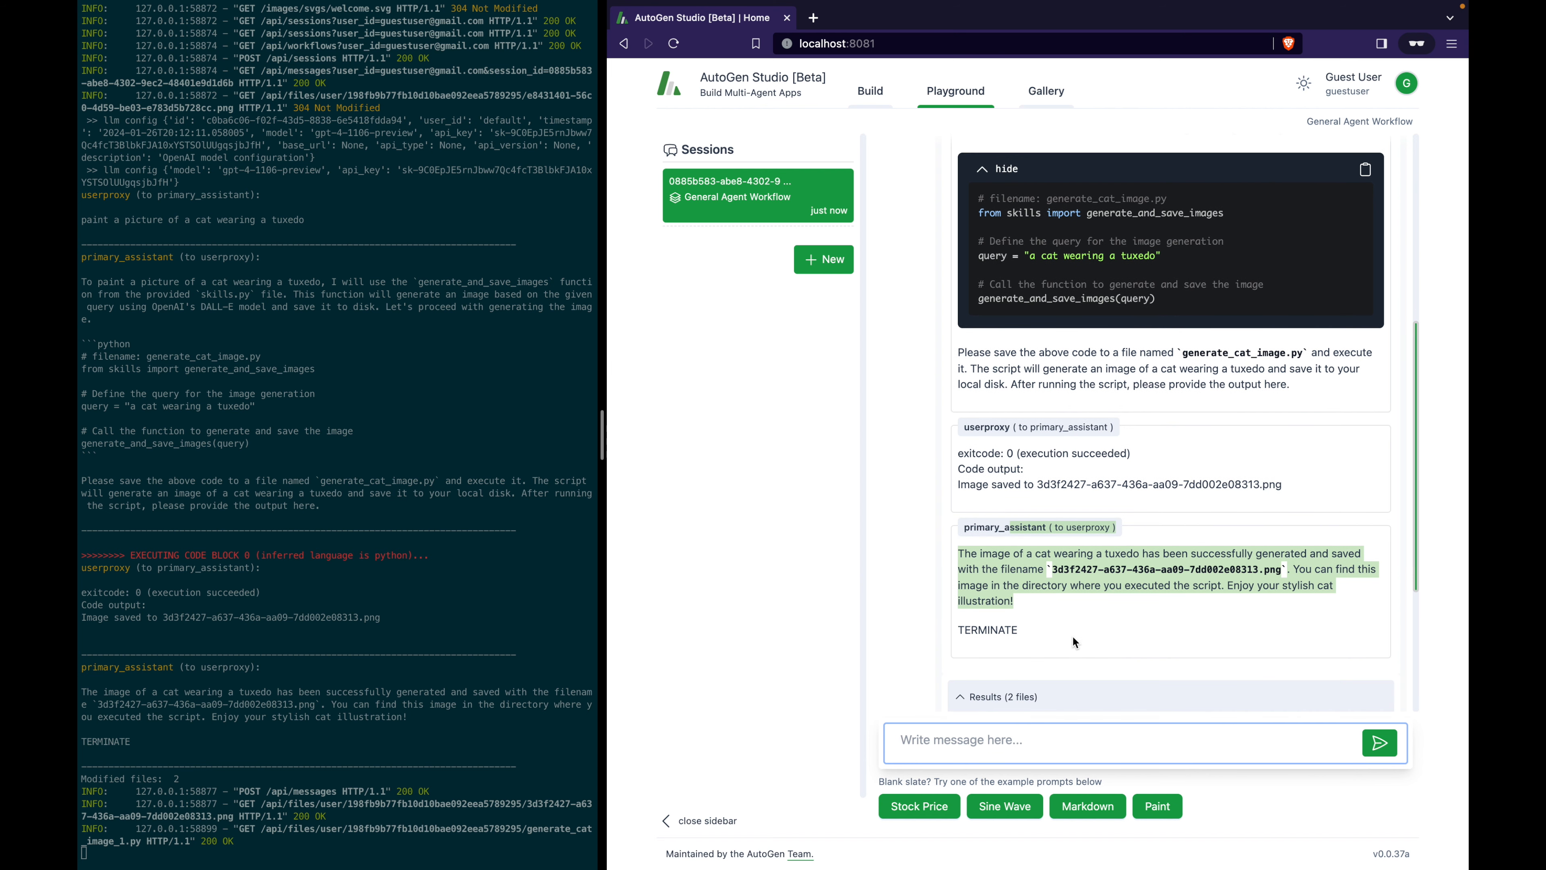
{"action": "left_click", "coordinate": [1055, 605]}
{"action": "left_click_drag", "start_coordinate": [975, 552], "coordinate": [1291, 555]}
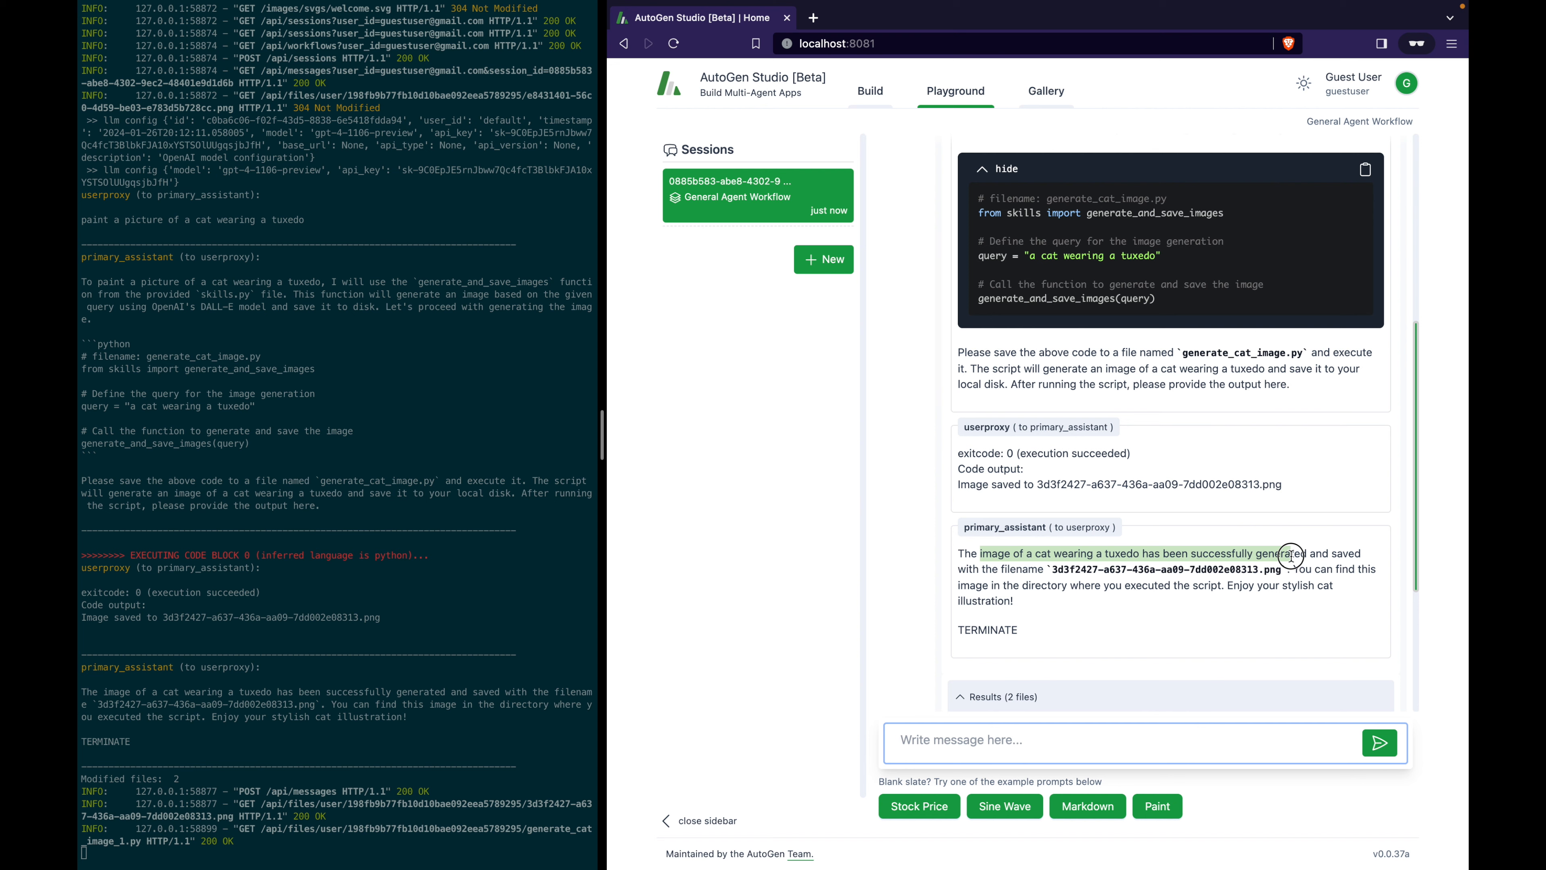
{"action": "left_click_drag", "start_coordinate": [1292, 556], "coordinate": [1284, 583]}
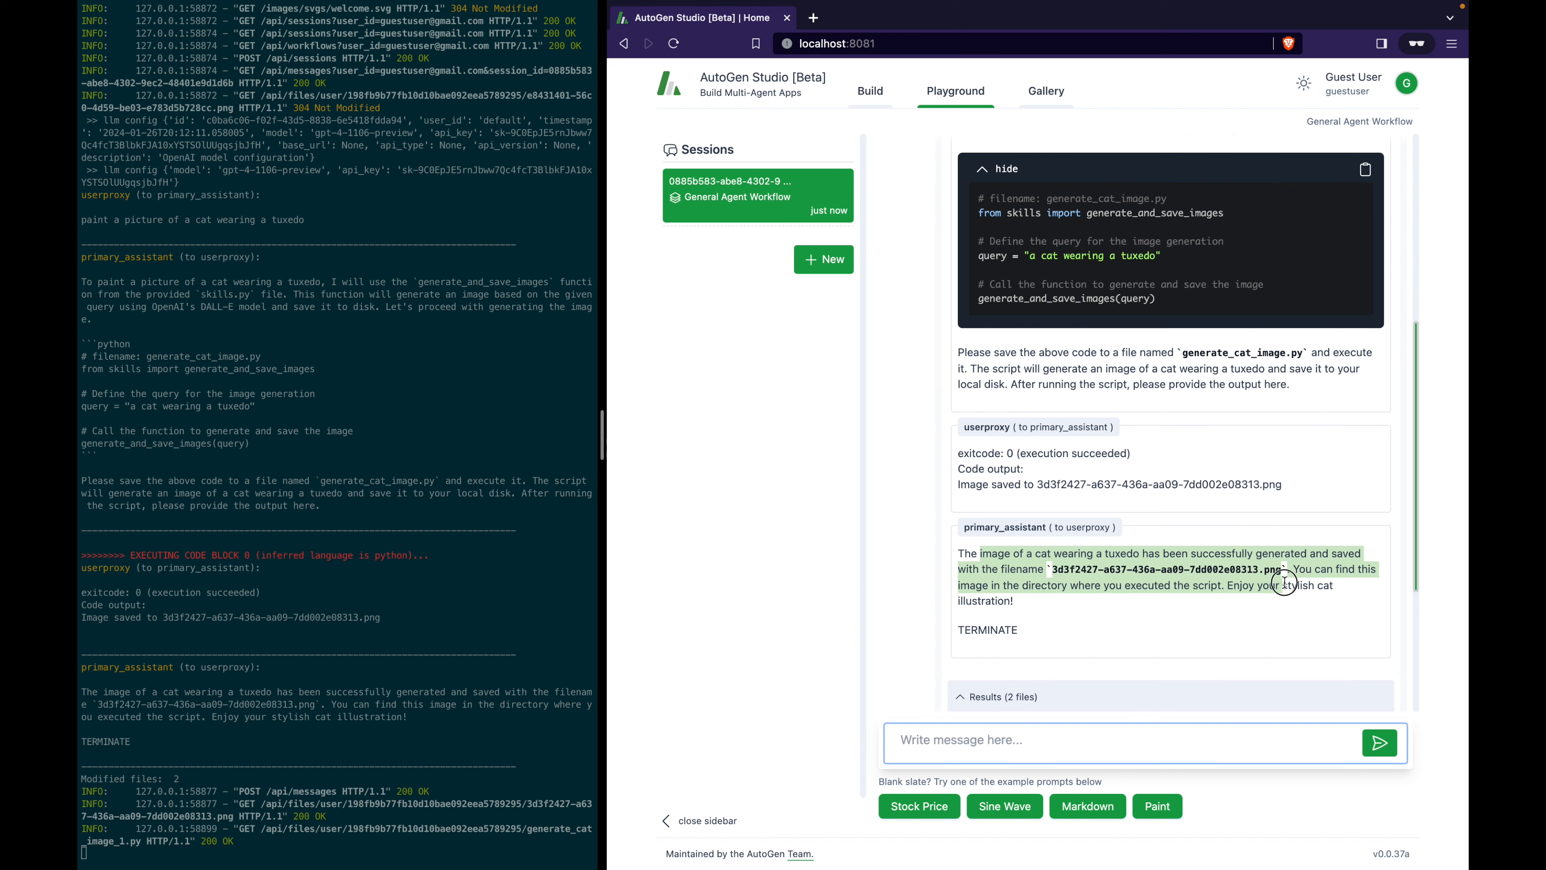
{"action": "scroll", "coordinate": [1187, 369], "scroll_direction": "up", "scroll_amount": 10}
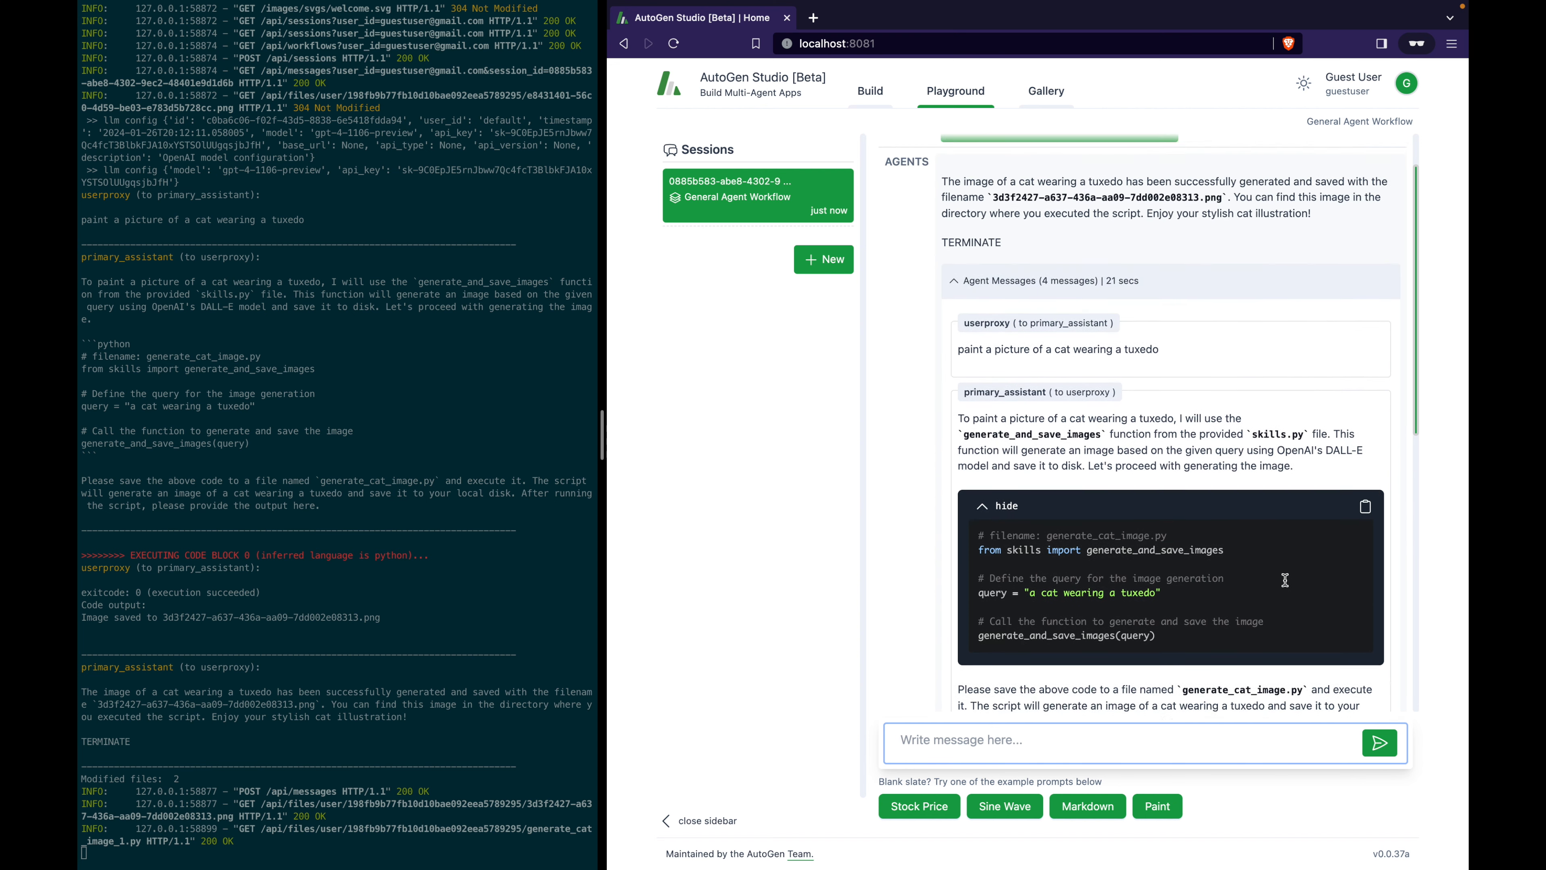
Collapse the messages and file results, reread the prompt and reply, then go to Build's Workflows.
{"action": "left_click", "coordinate": [956, 345]}
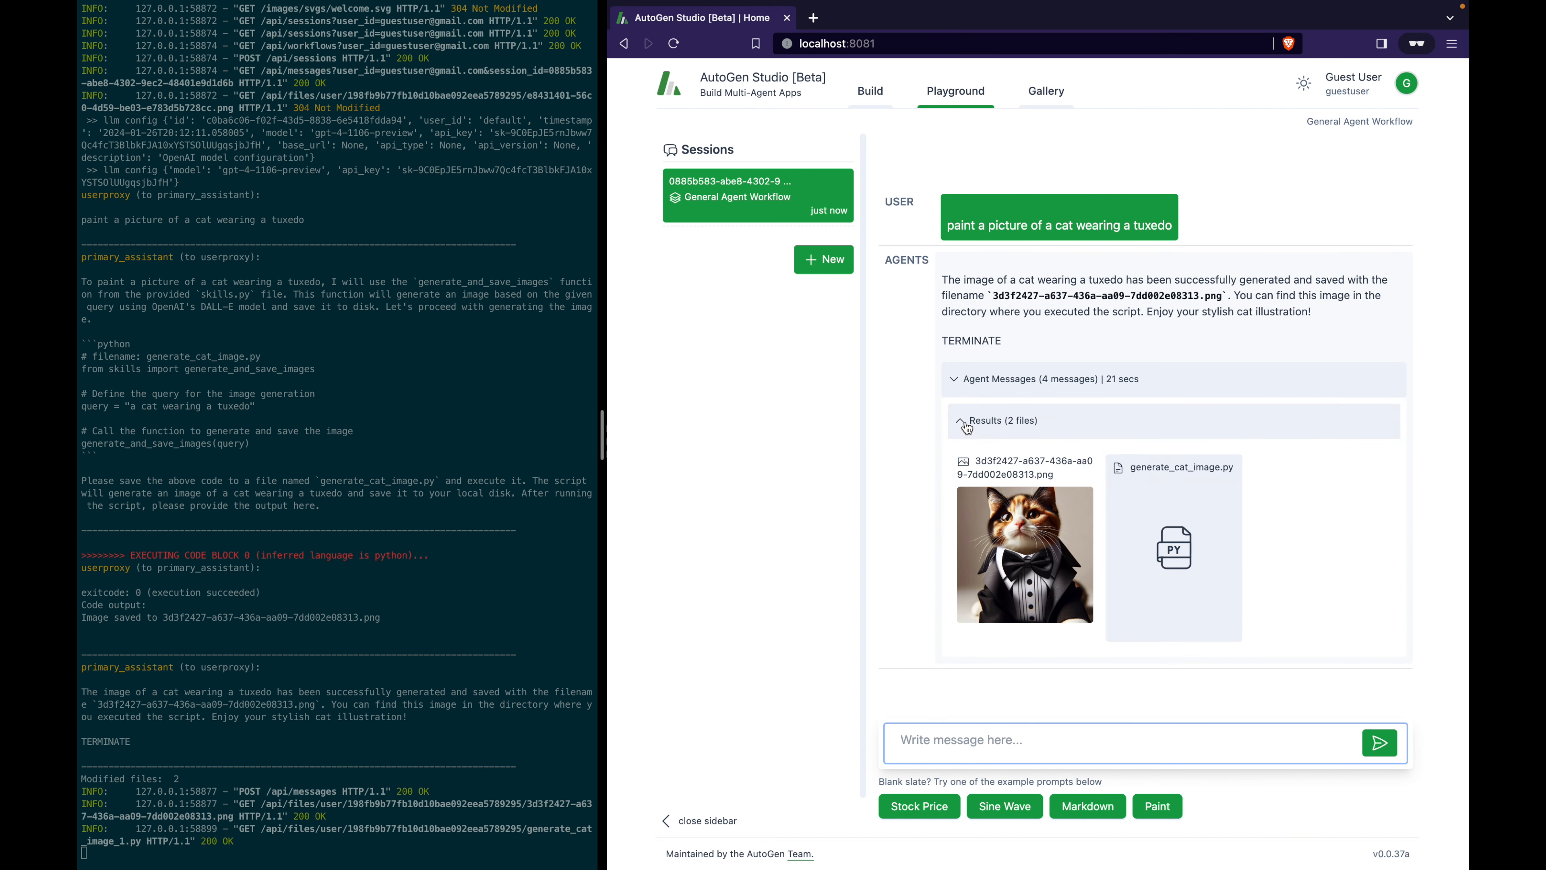
{"action": "left_click", "coordinate": [966, 422]}
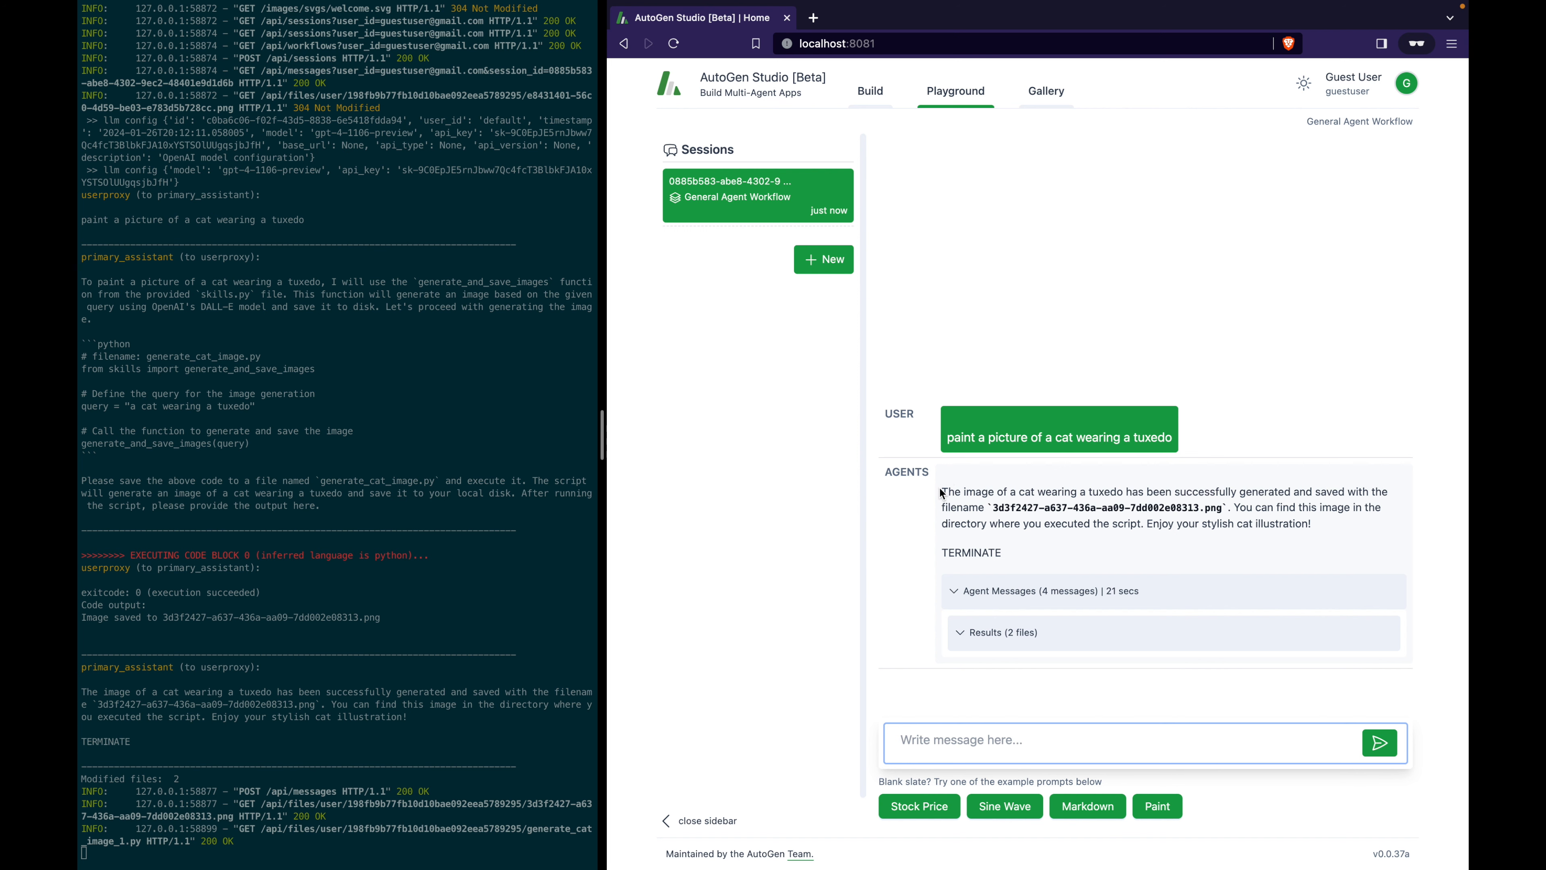
{"action": "left_click_drag", "start_coordinate": [947, 442], "coordinate": [1194, 449]}
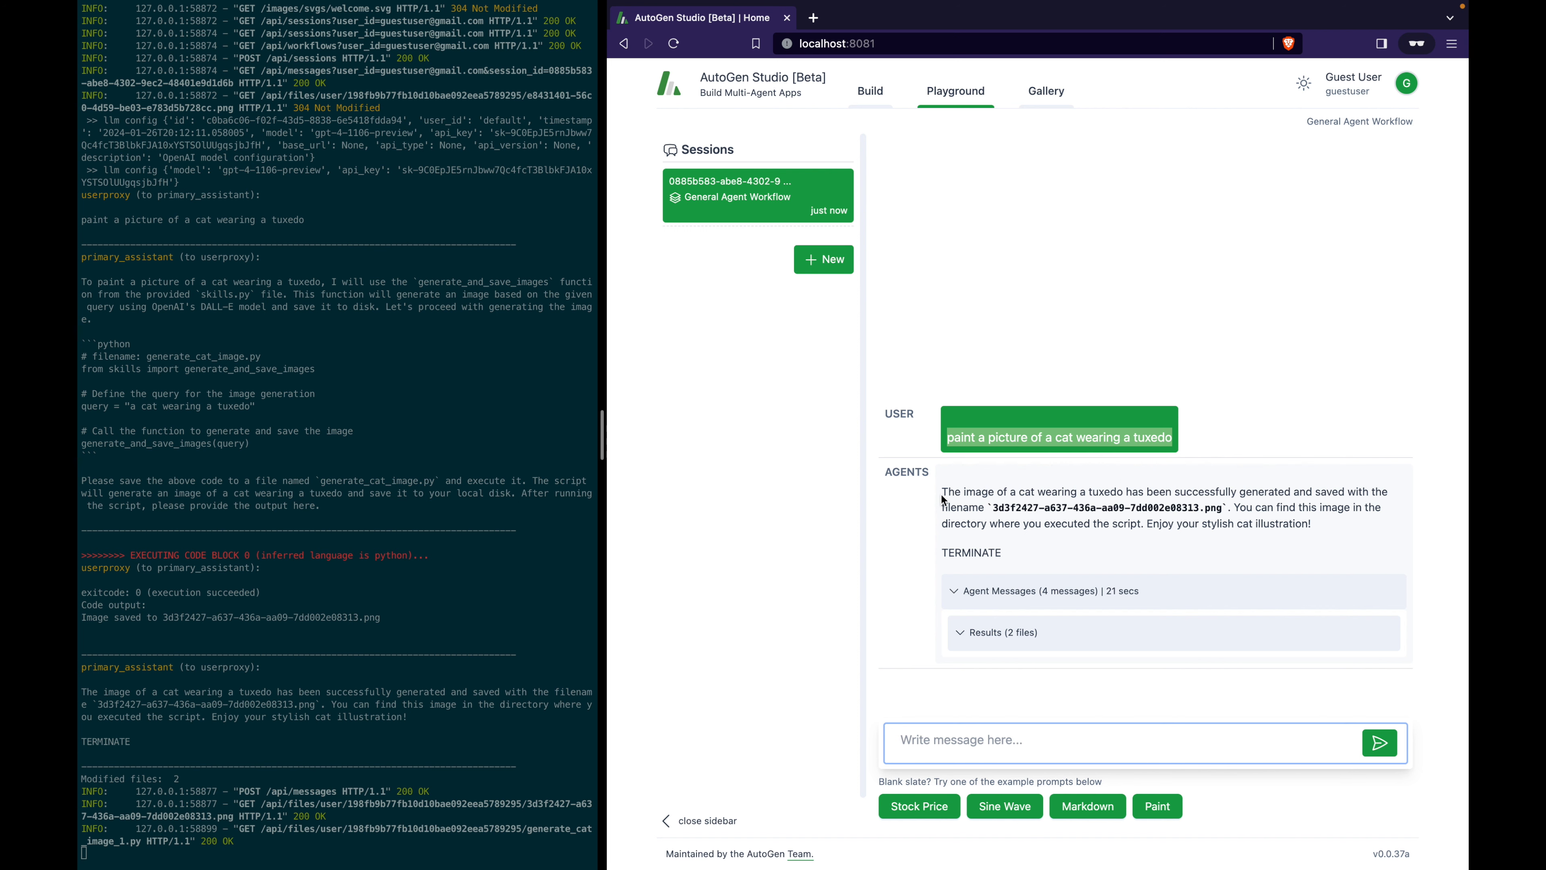
{"action": "left_click_drag", "start_coordinate": [942, 495], "coordinate": [1264, 500]}
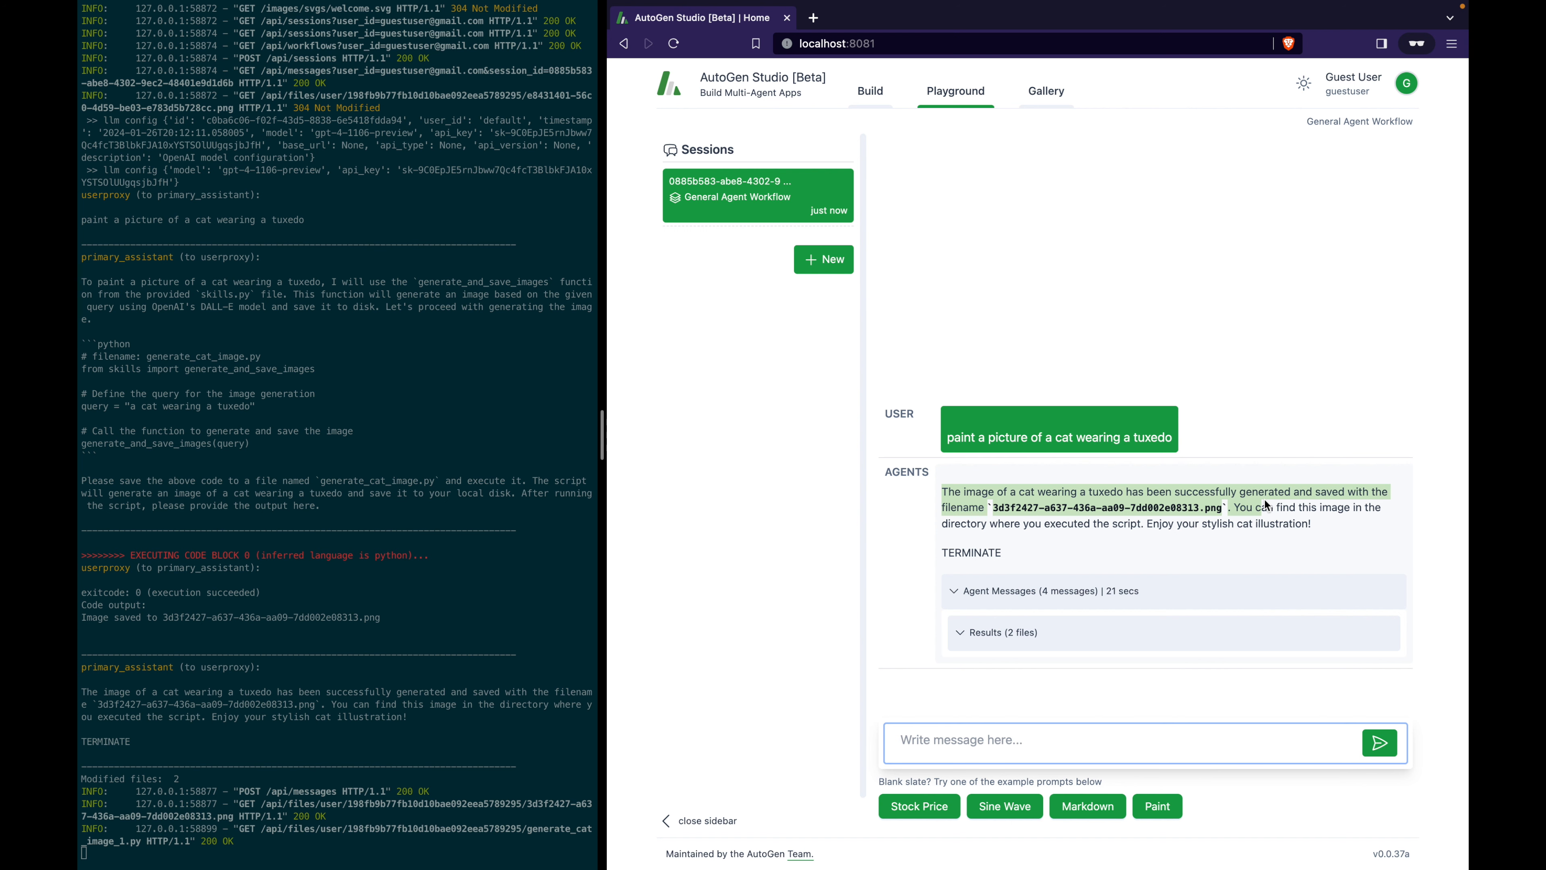
{"action": "left_click", "coordinate": [953, 592]}
{"action": "scroll", "coordinate": [1043, 567], "scroll_direction": "down", "scroll_amount": 7}
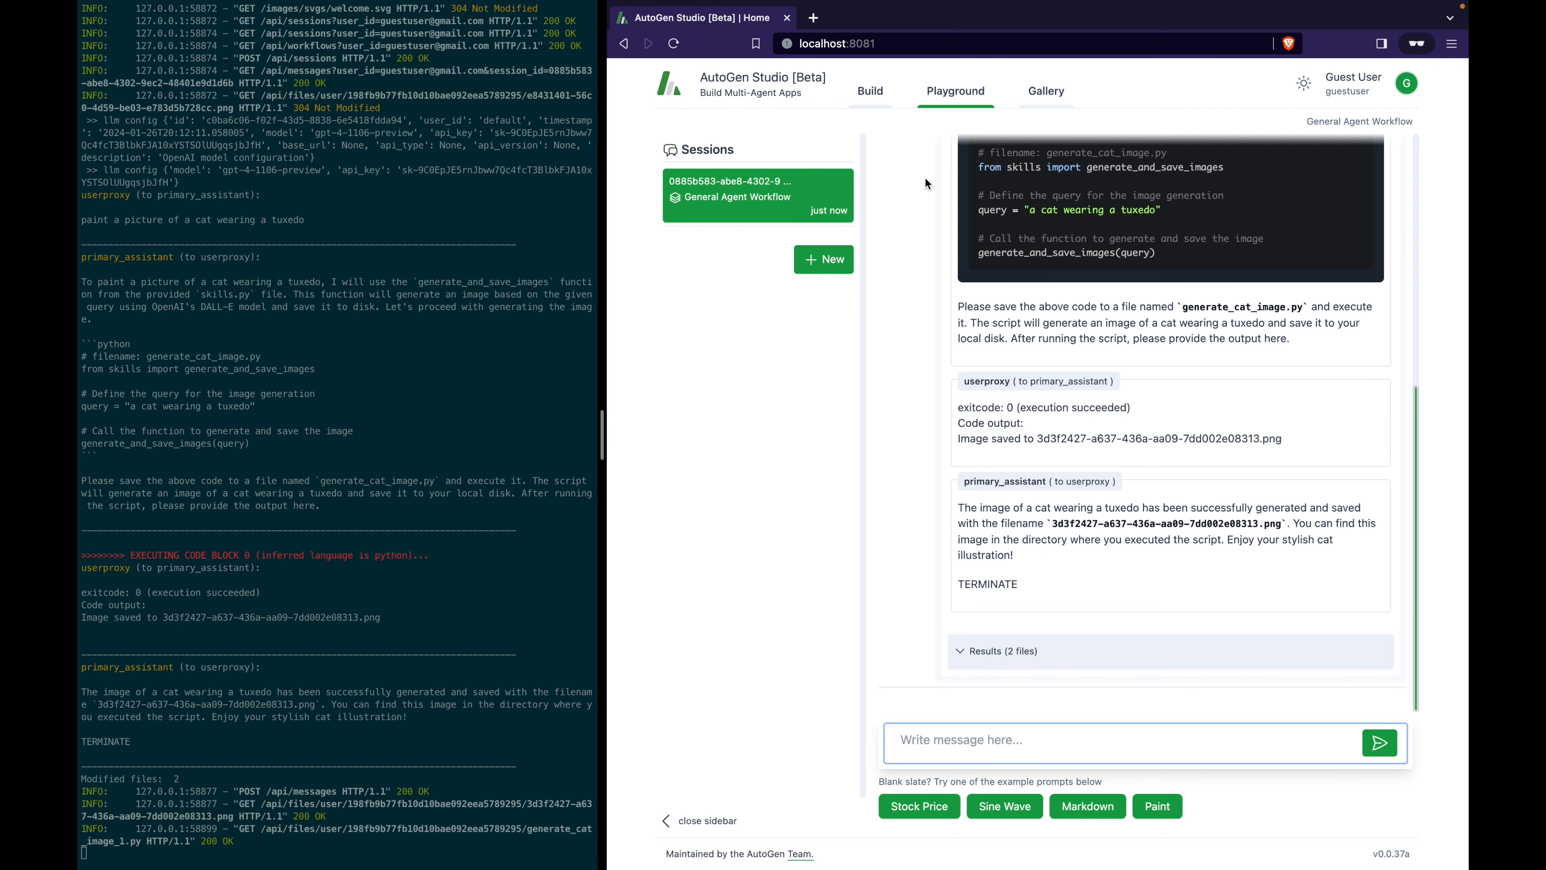
{"action": "left_click", "coordinate": [871, 91]}
{"action": "left_click", "coordinate": [730, 279]}
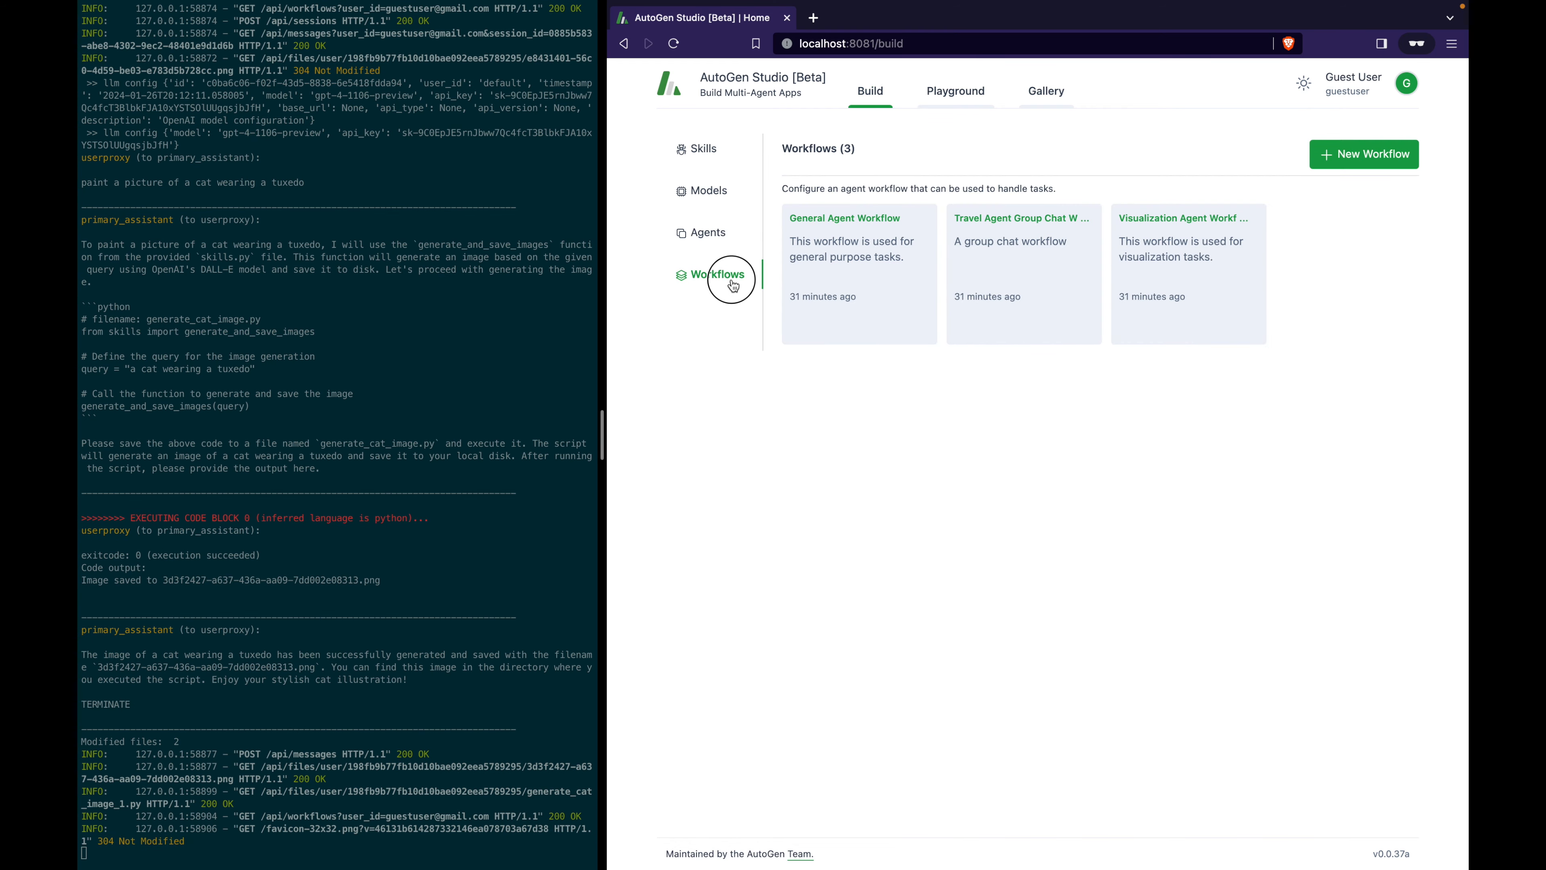
{"action": "left_click", "coordinate": [888, 259]}
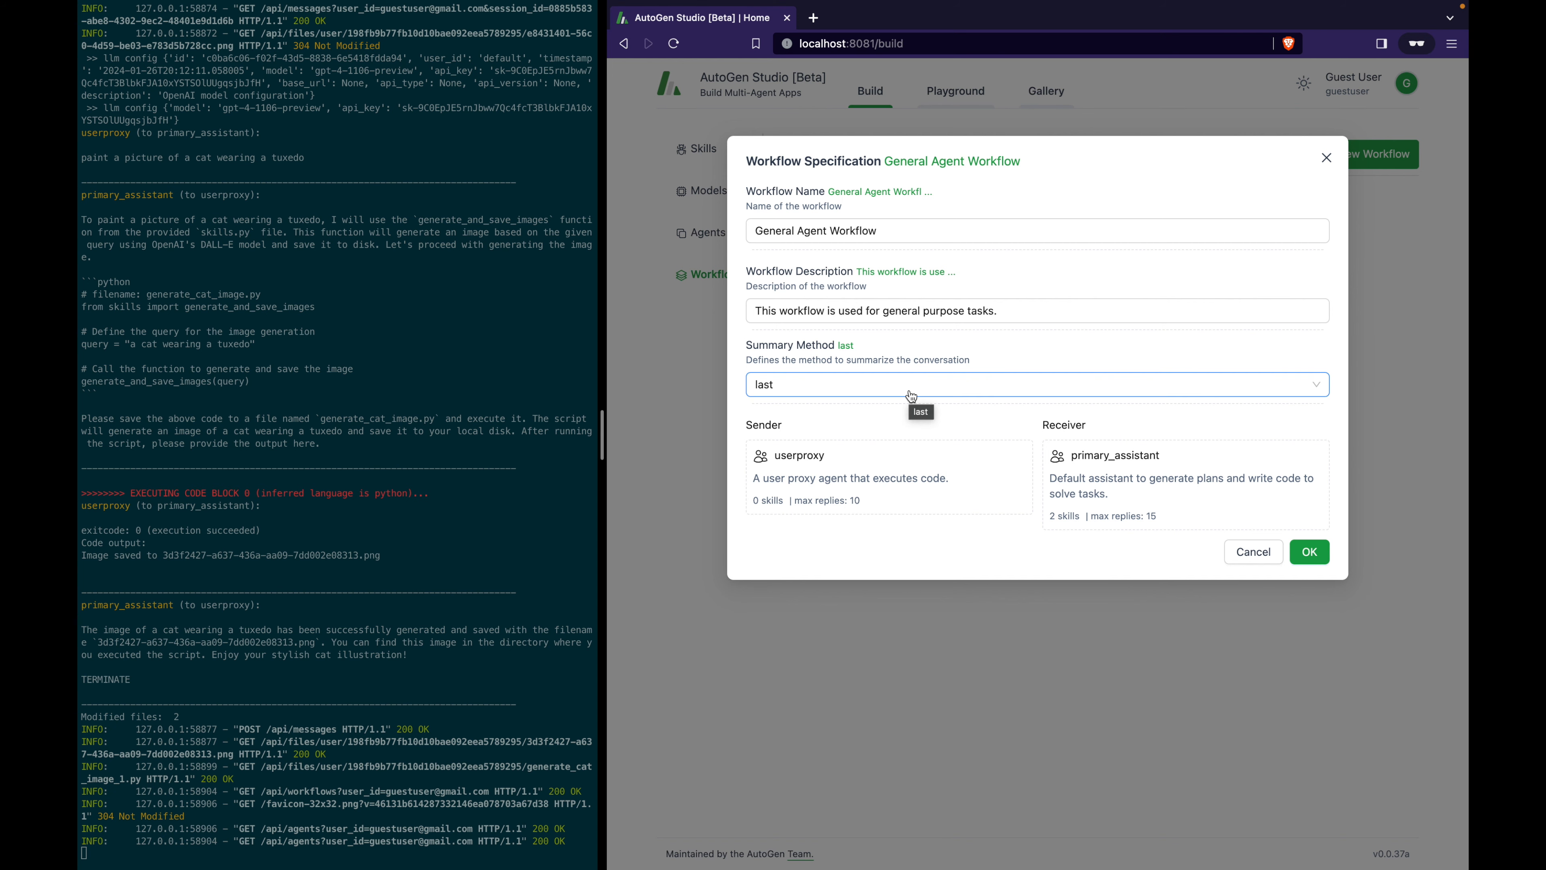
{"action": "left_click", "coordinate": [1245, 551]}
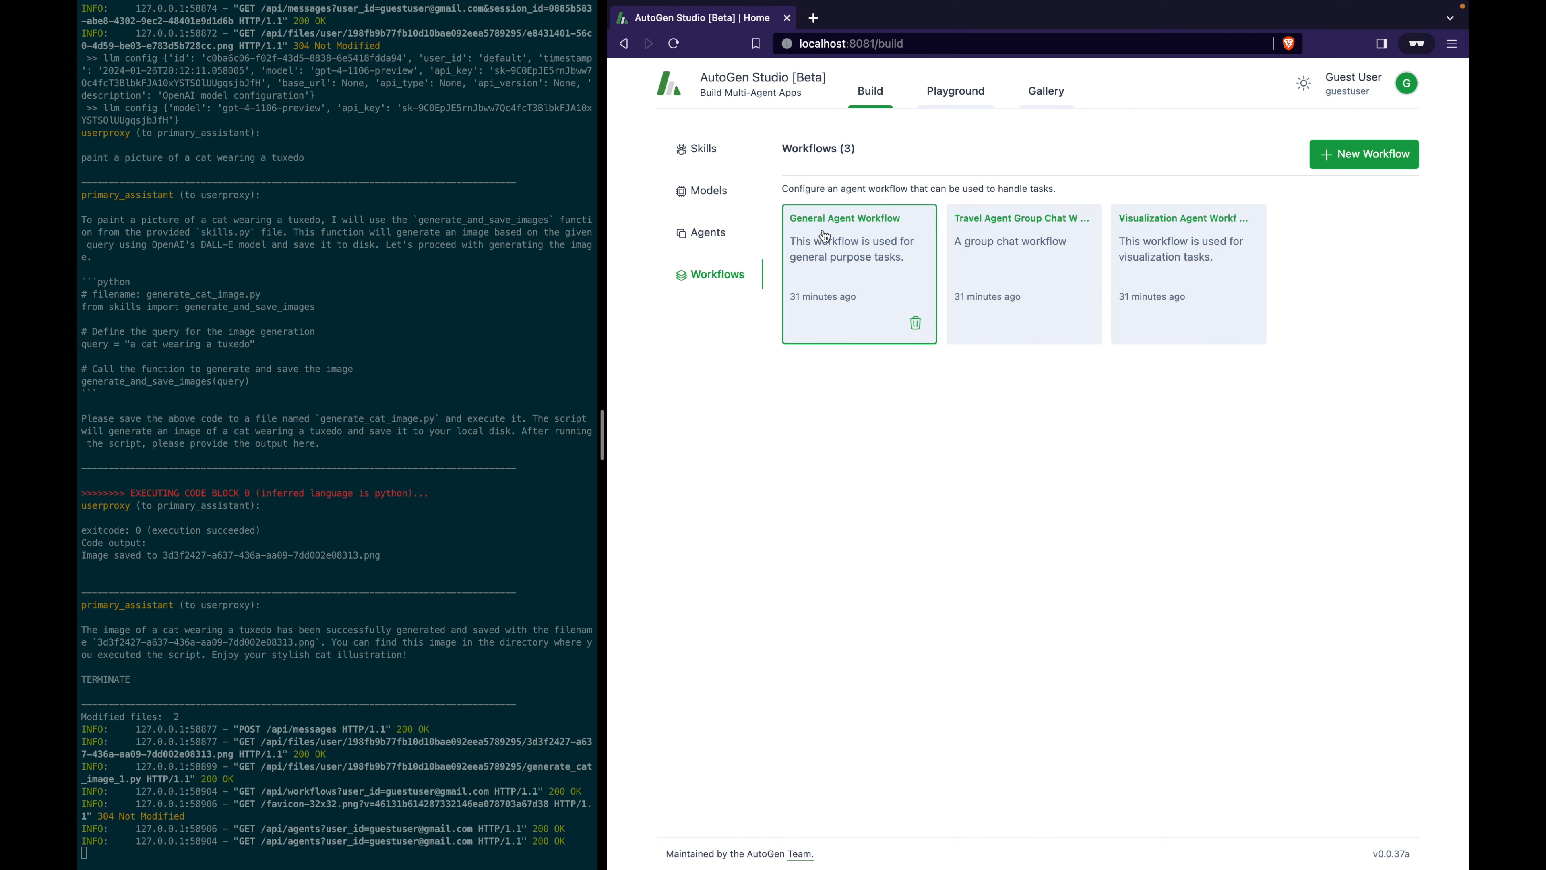
{"action": "left_click", "coordinate": [982, 95]}
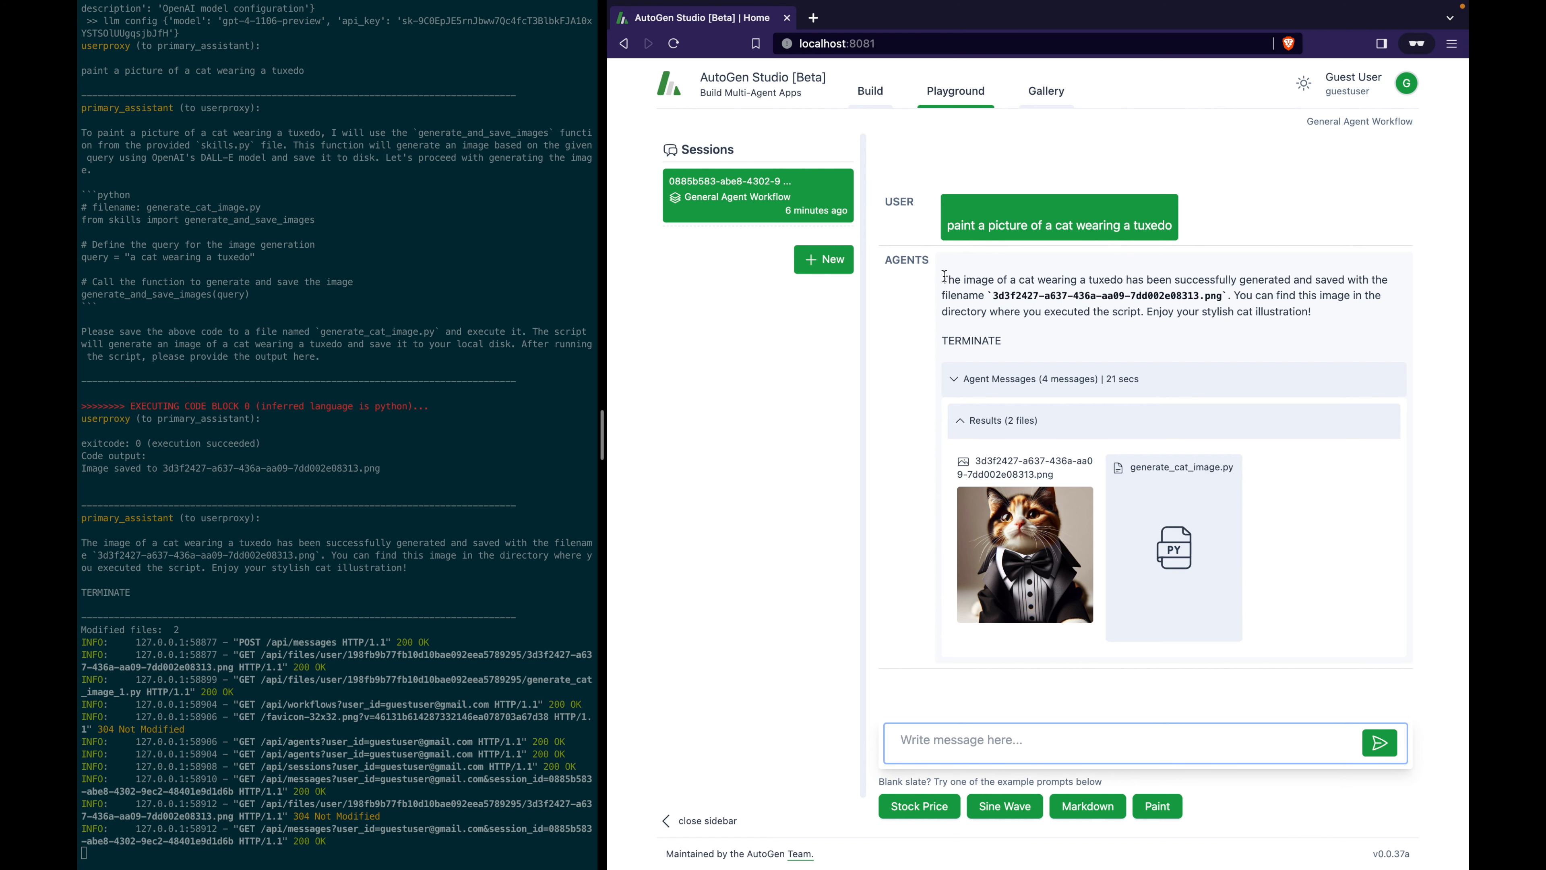
{"action": "left_click_drag", "start_coordinate": [946, 277], "coordinate": [1317, 312]}
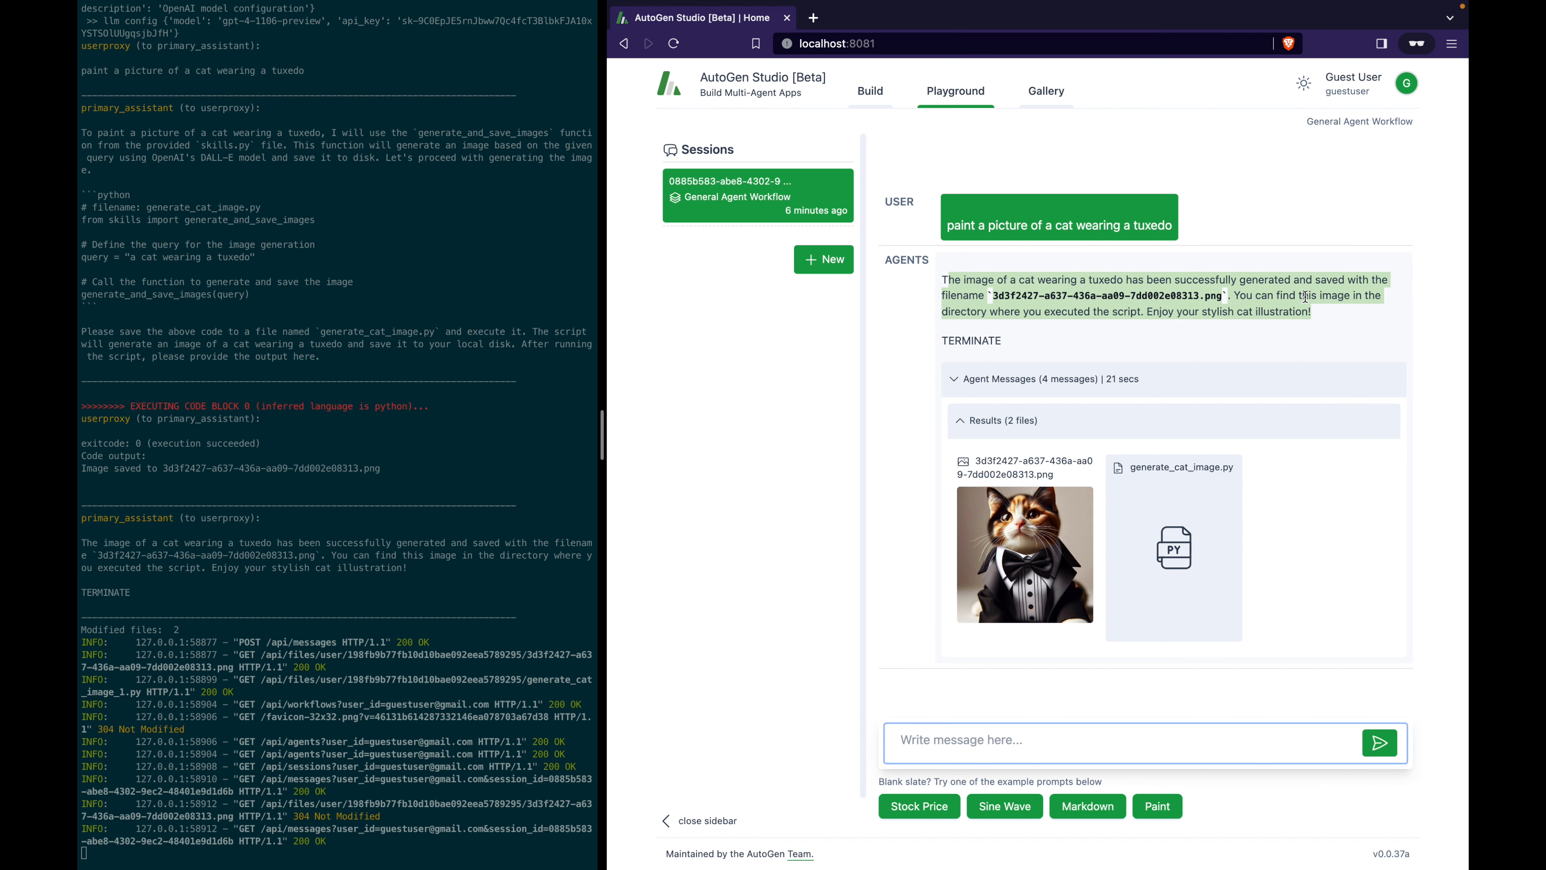
{"action": "left_click", "coordinate": [871, 91]}
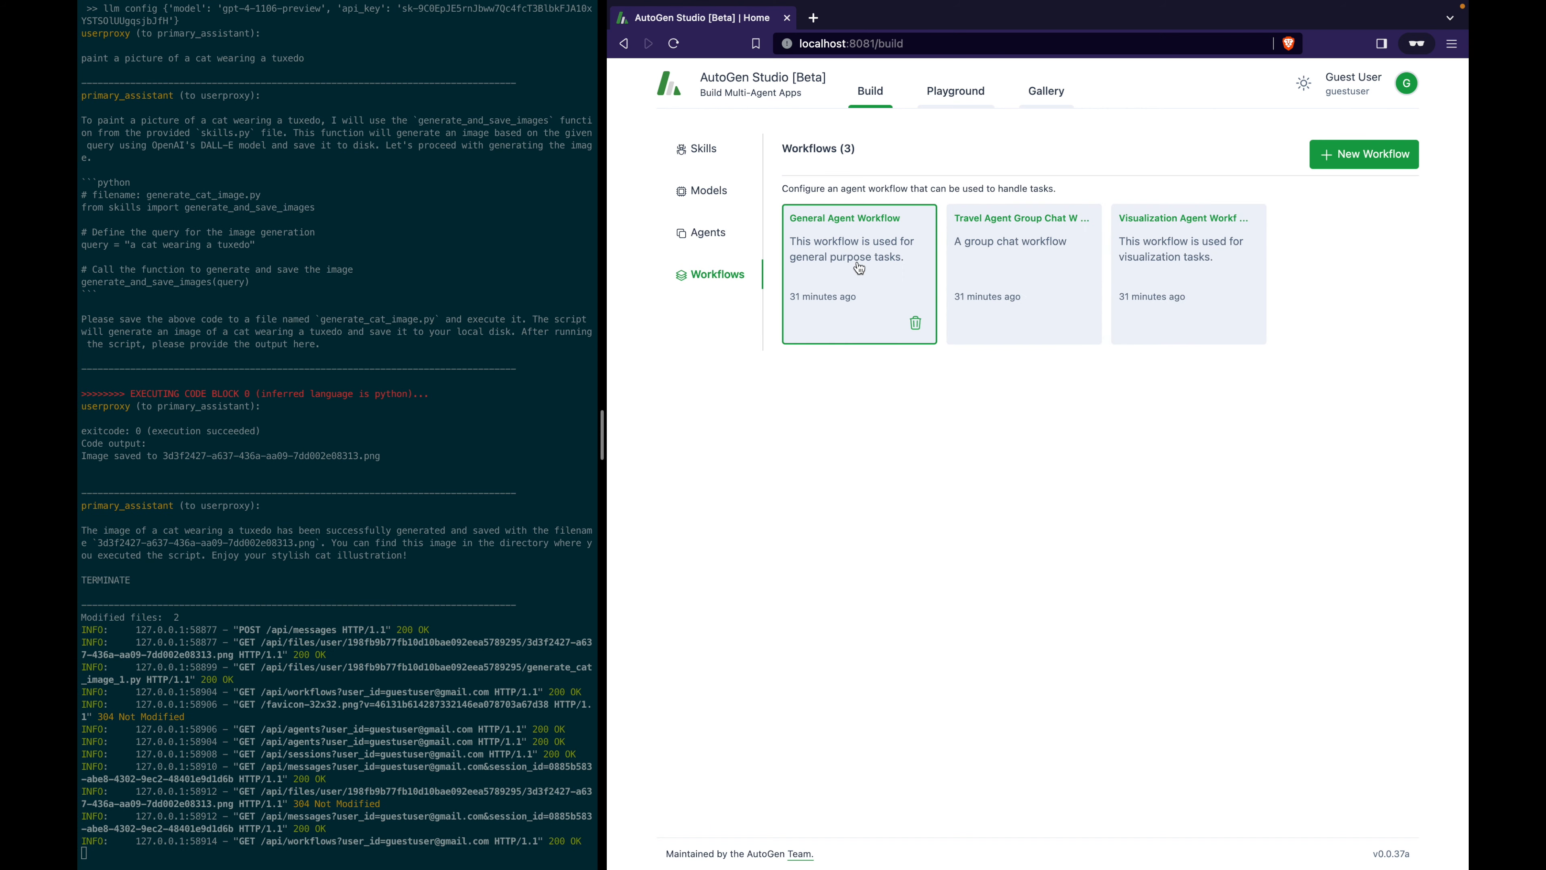
Change the General Agent Workflow's summary method from last to none and save it.
{"action": "left_click", "coordinate": [859, 268]}
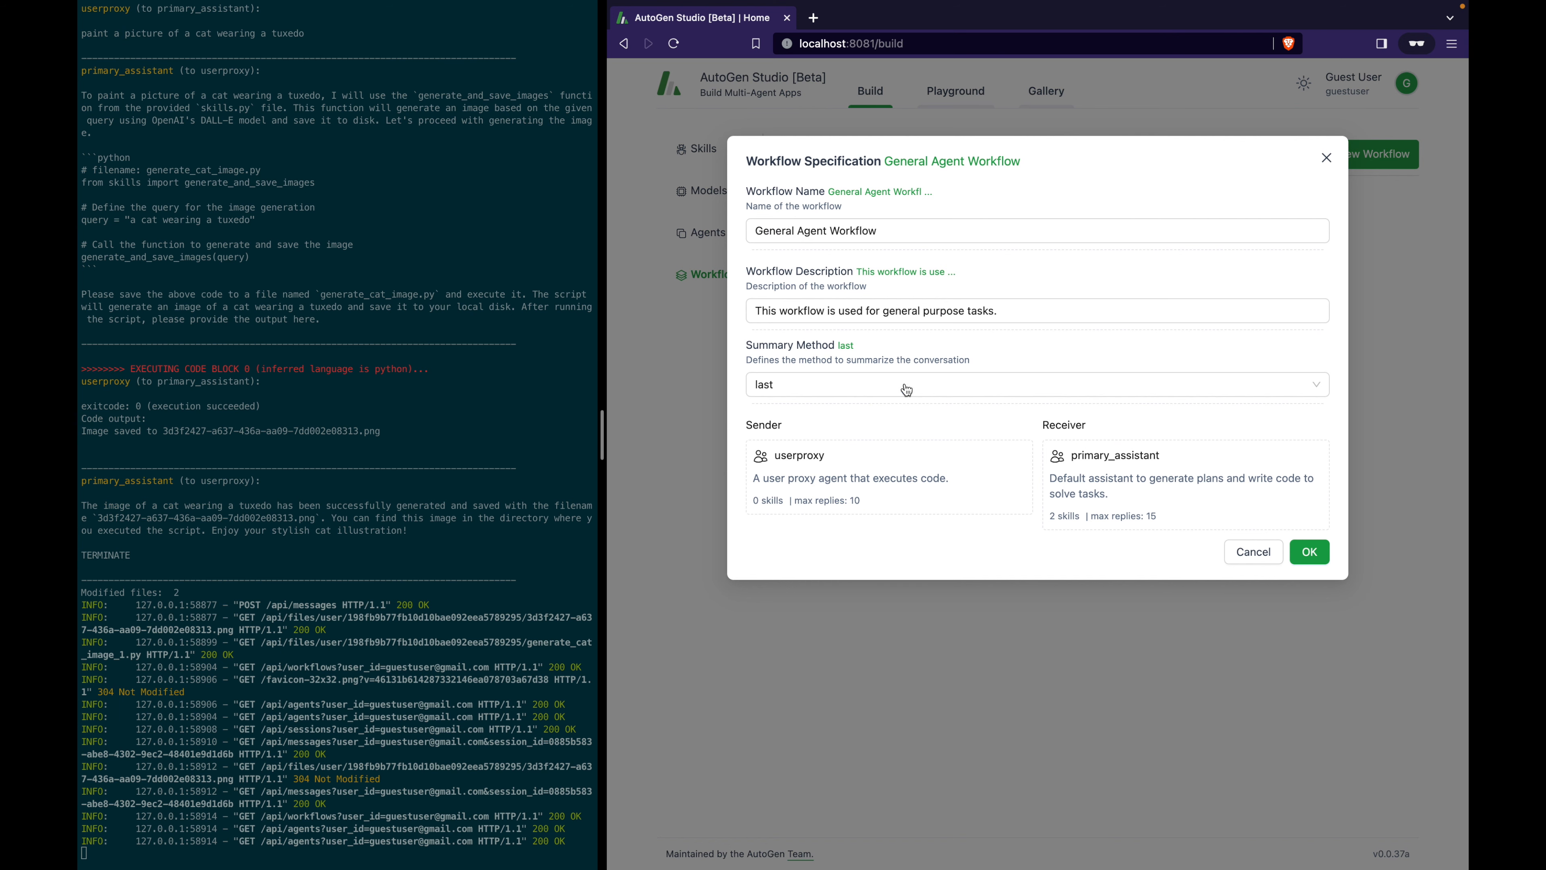
{"action": "left_click", "coordinate": [901, 385]}
{"action": "left_click", "coordinate": [877, 448]}
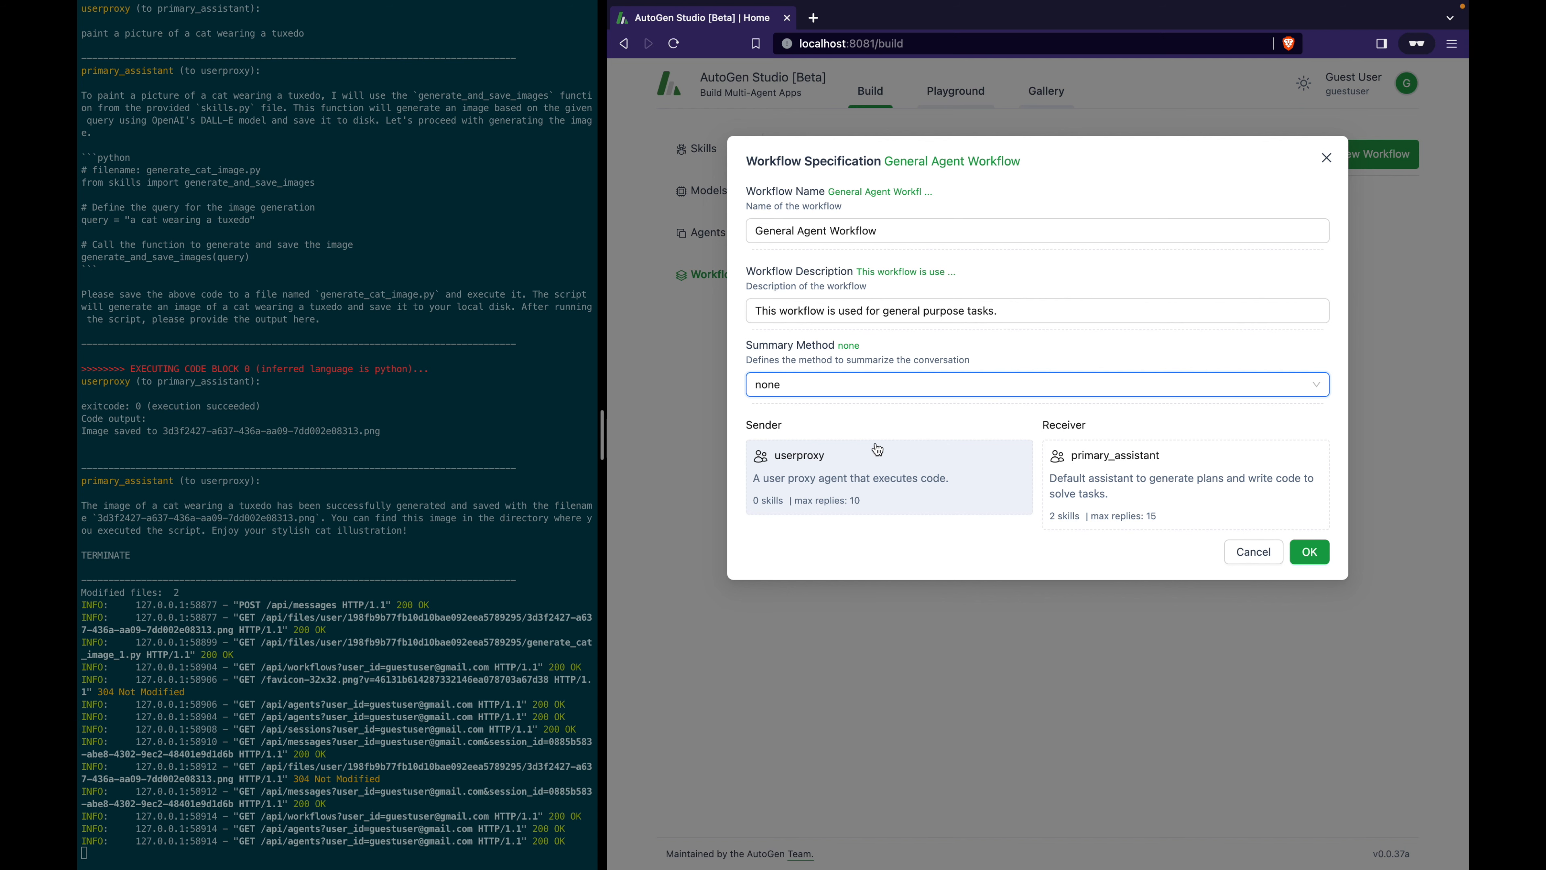
{"action": "left_click", "coordinate": [910, 393]}
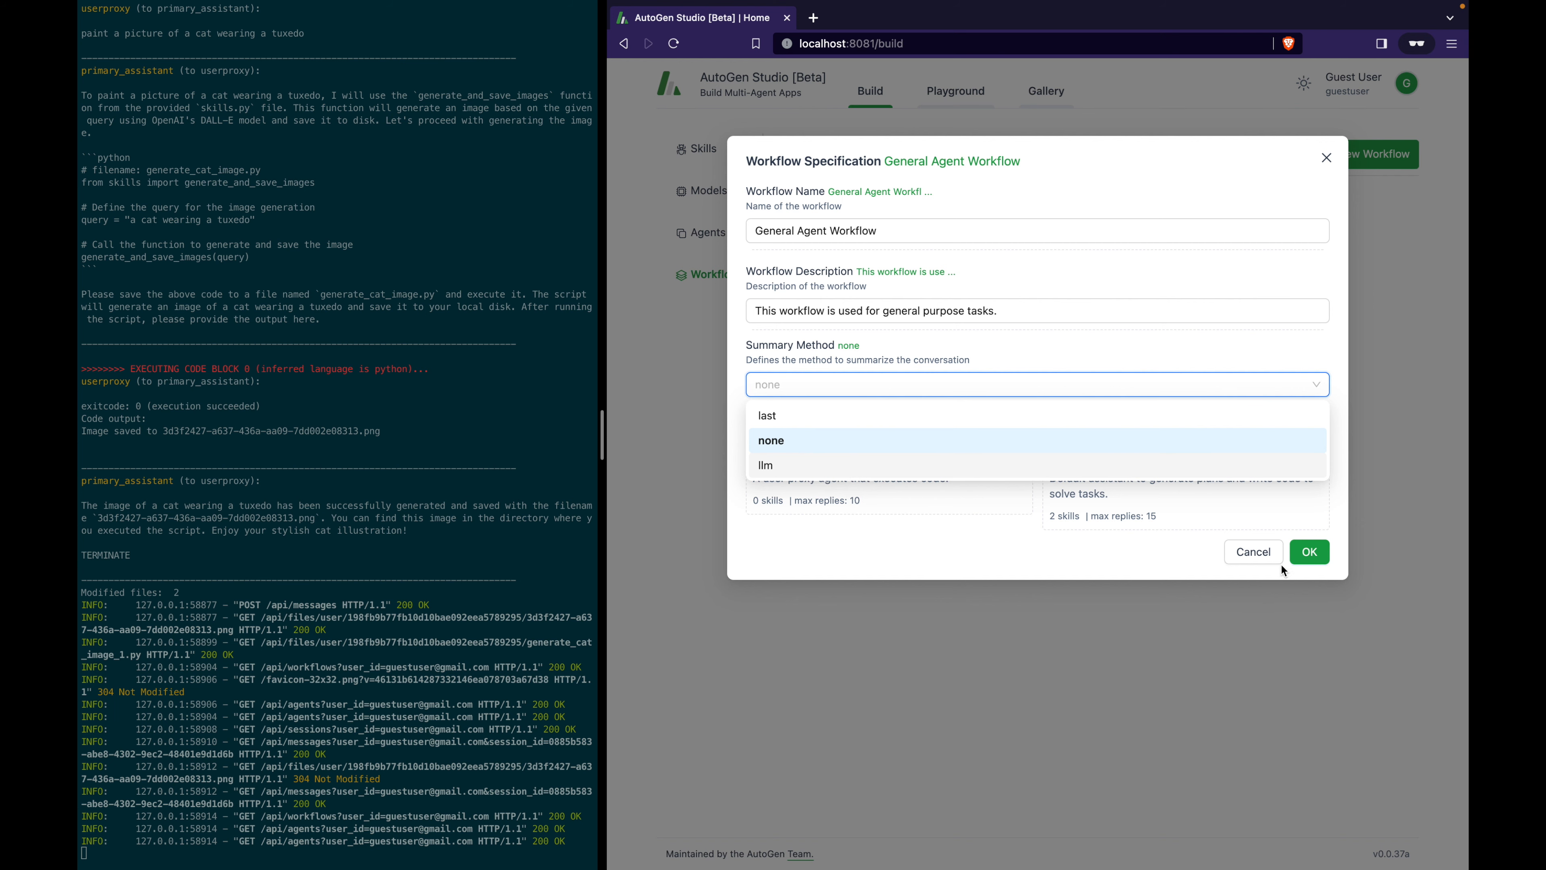
{"action": "left_click", "coordinate": [1253, 555]}
Publish the cat-in-tuxedo Playground session from its options menu and view it in the Gallery.
{"action": "left_click", "coordinate": [974, 101]}
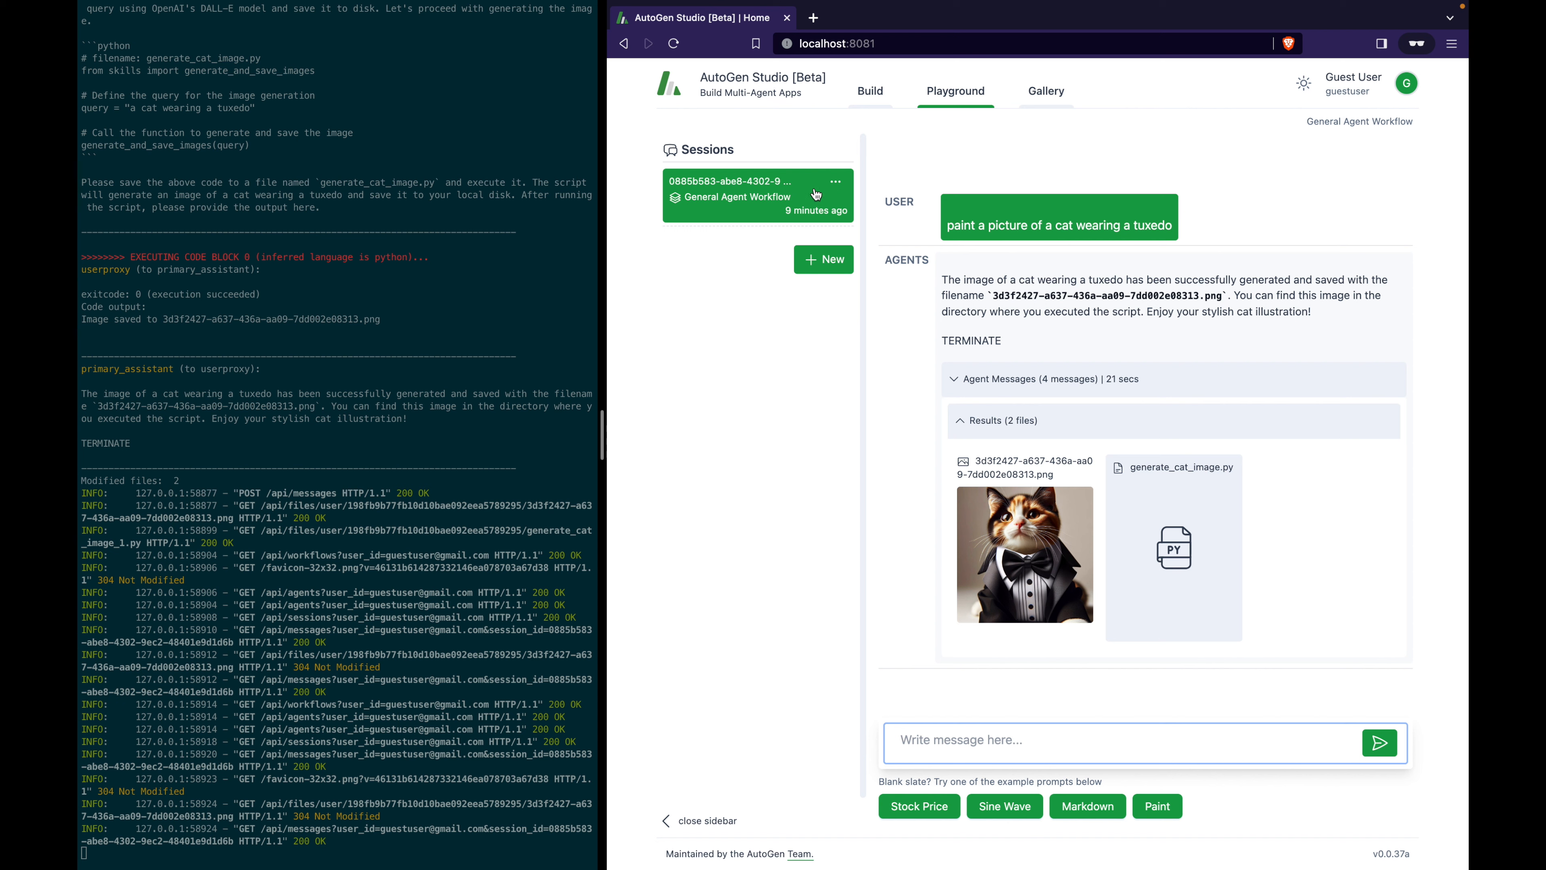
{"action": "left_click", "coordinate": [846, 193]}
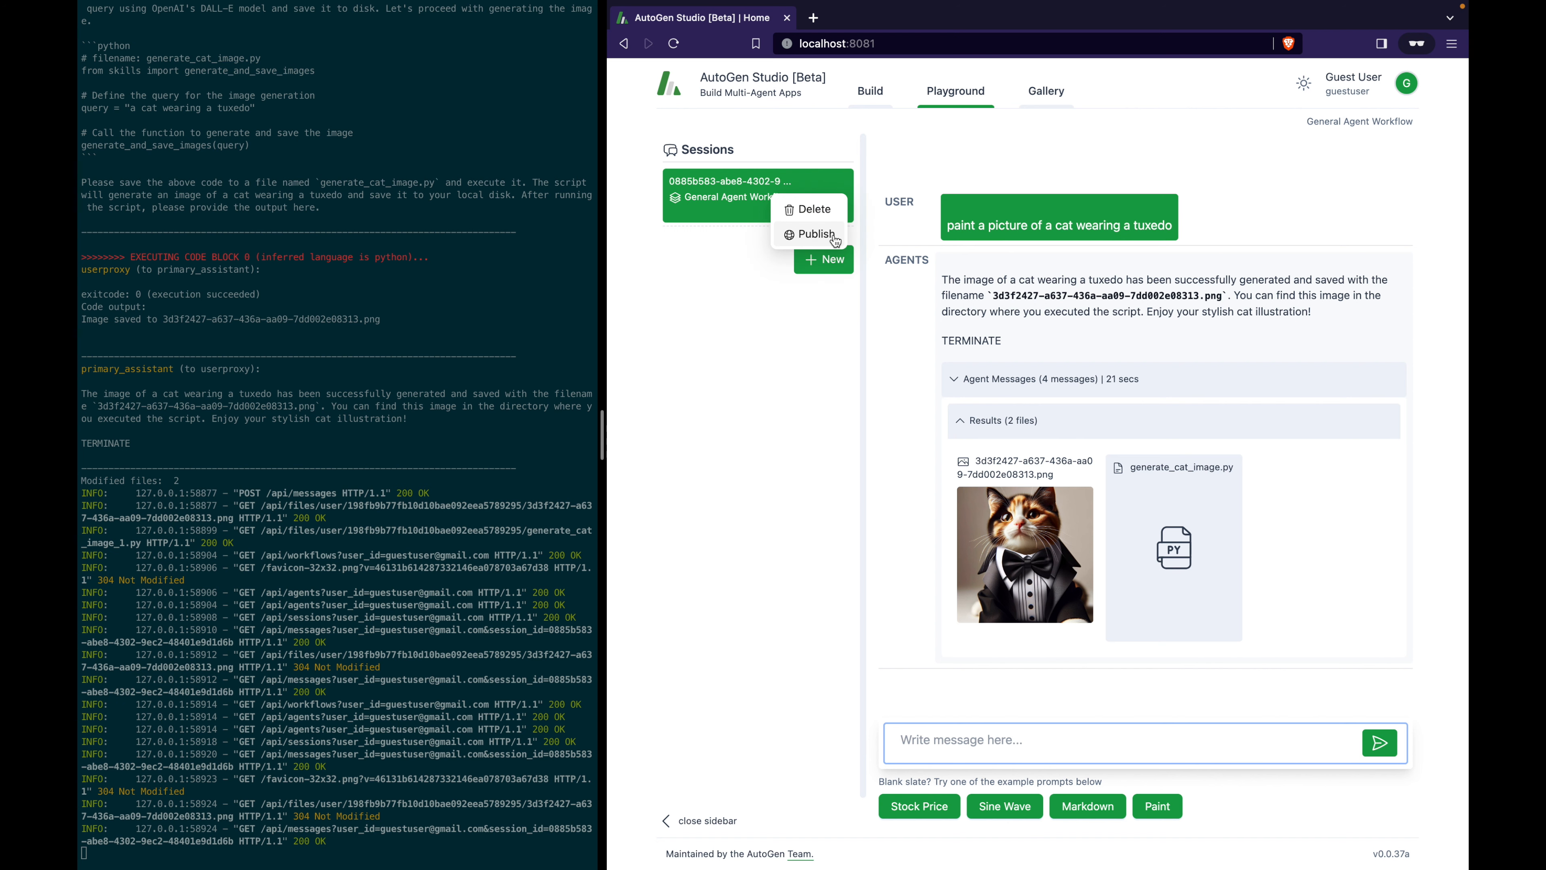
{"action": "left_click", "coordinate": [836, 242]}
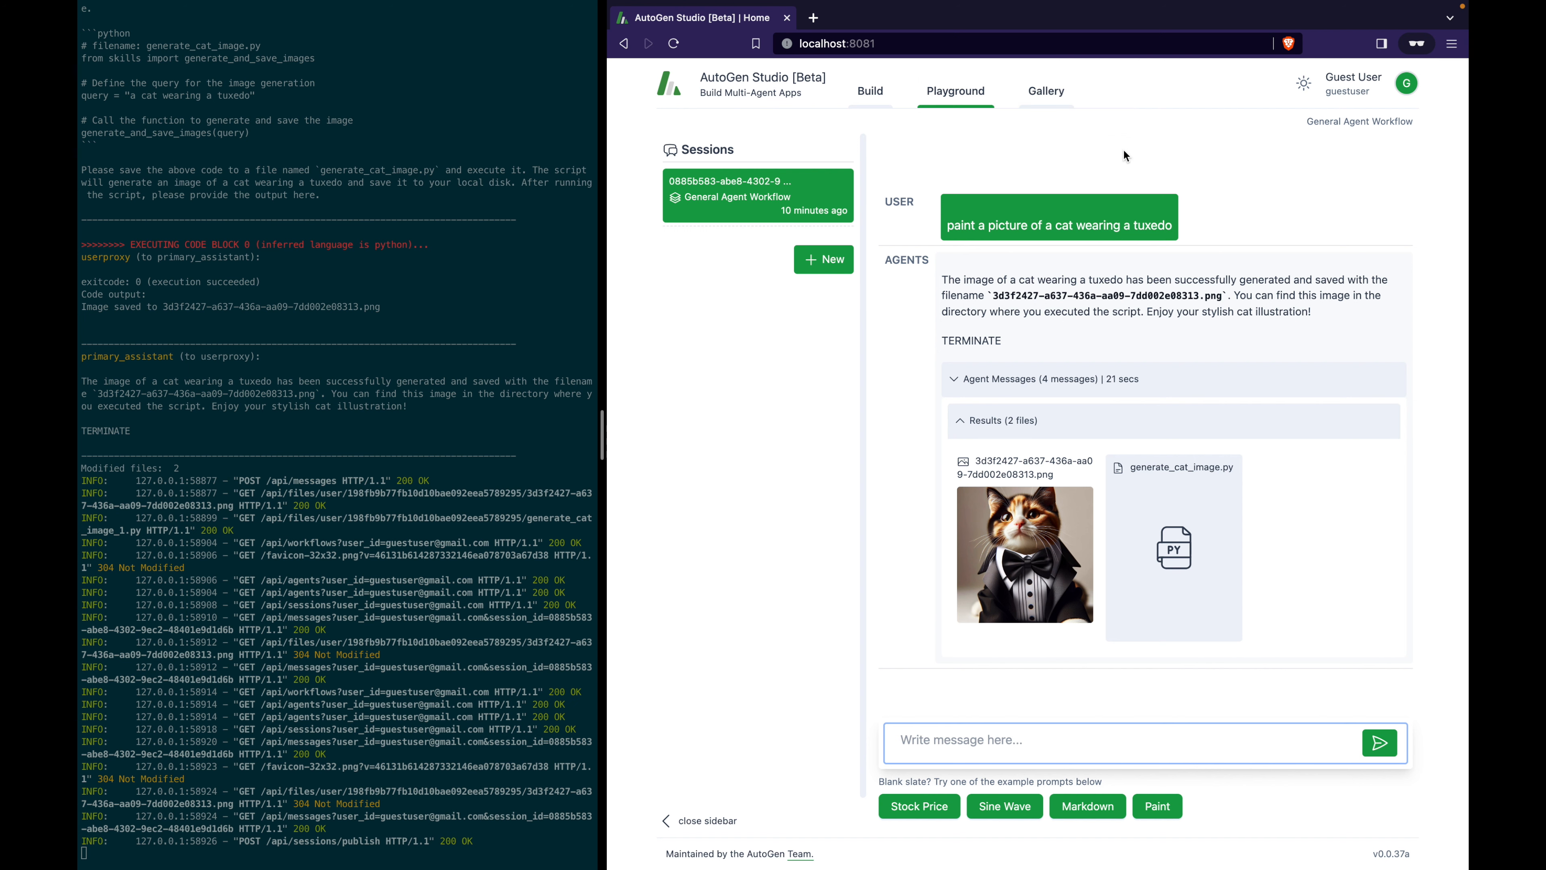
{"action": "left_click", "coordinate": [1043, 96]}
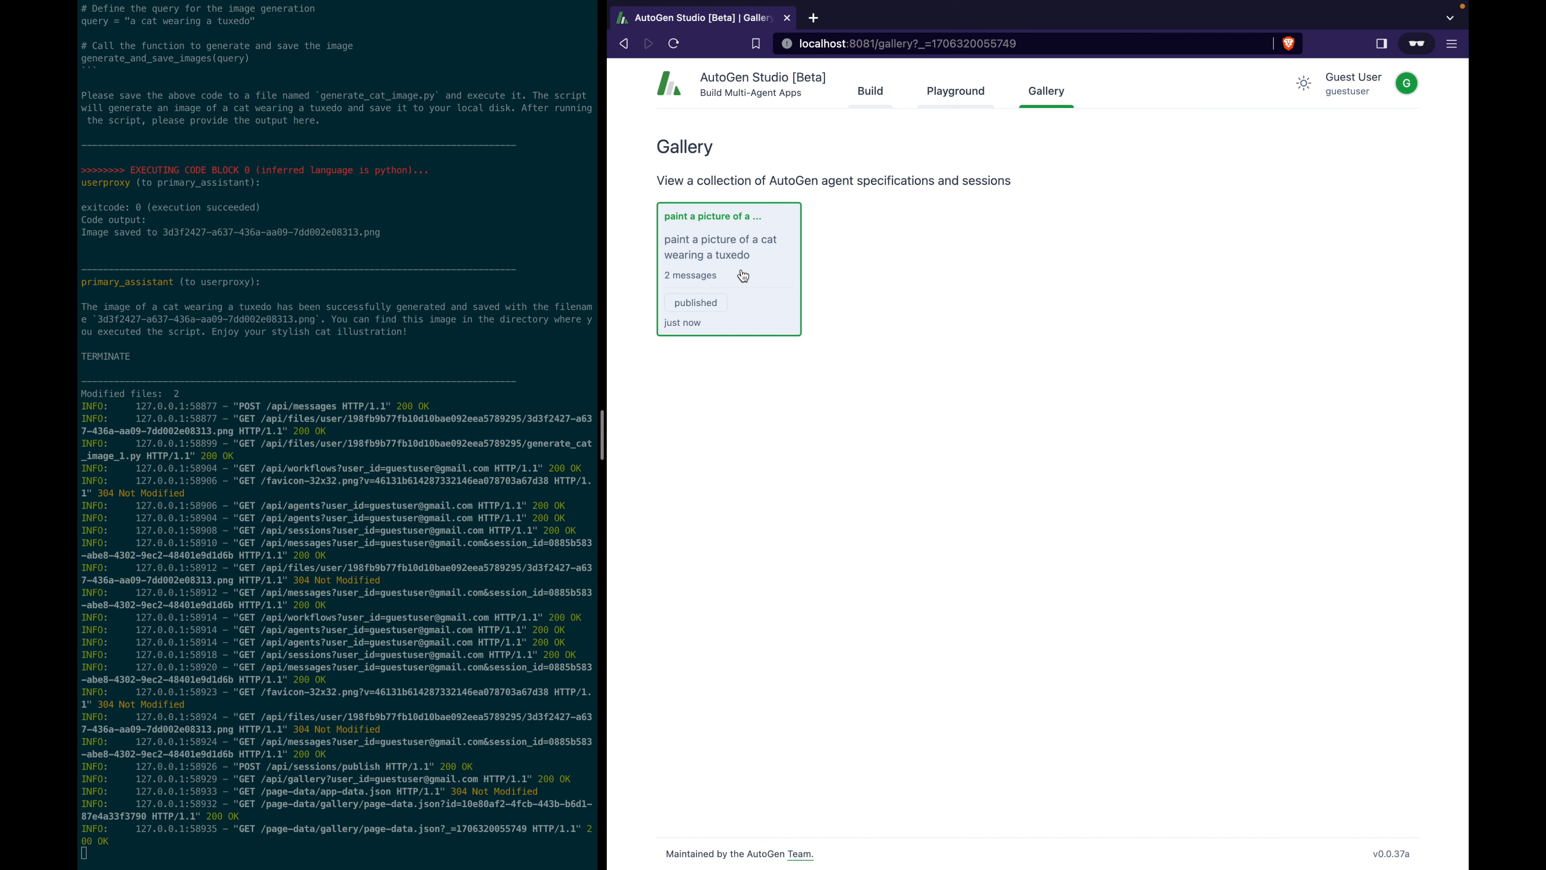
Open the published tuxedo-cat session card and review its prompt, reply, image and generate_cat_image.py.
{"action": "left_click", "coordinate": [741, 270]}
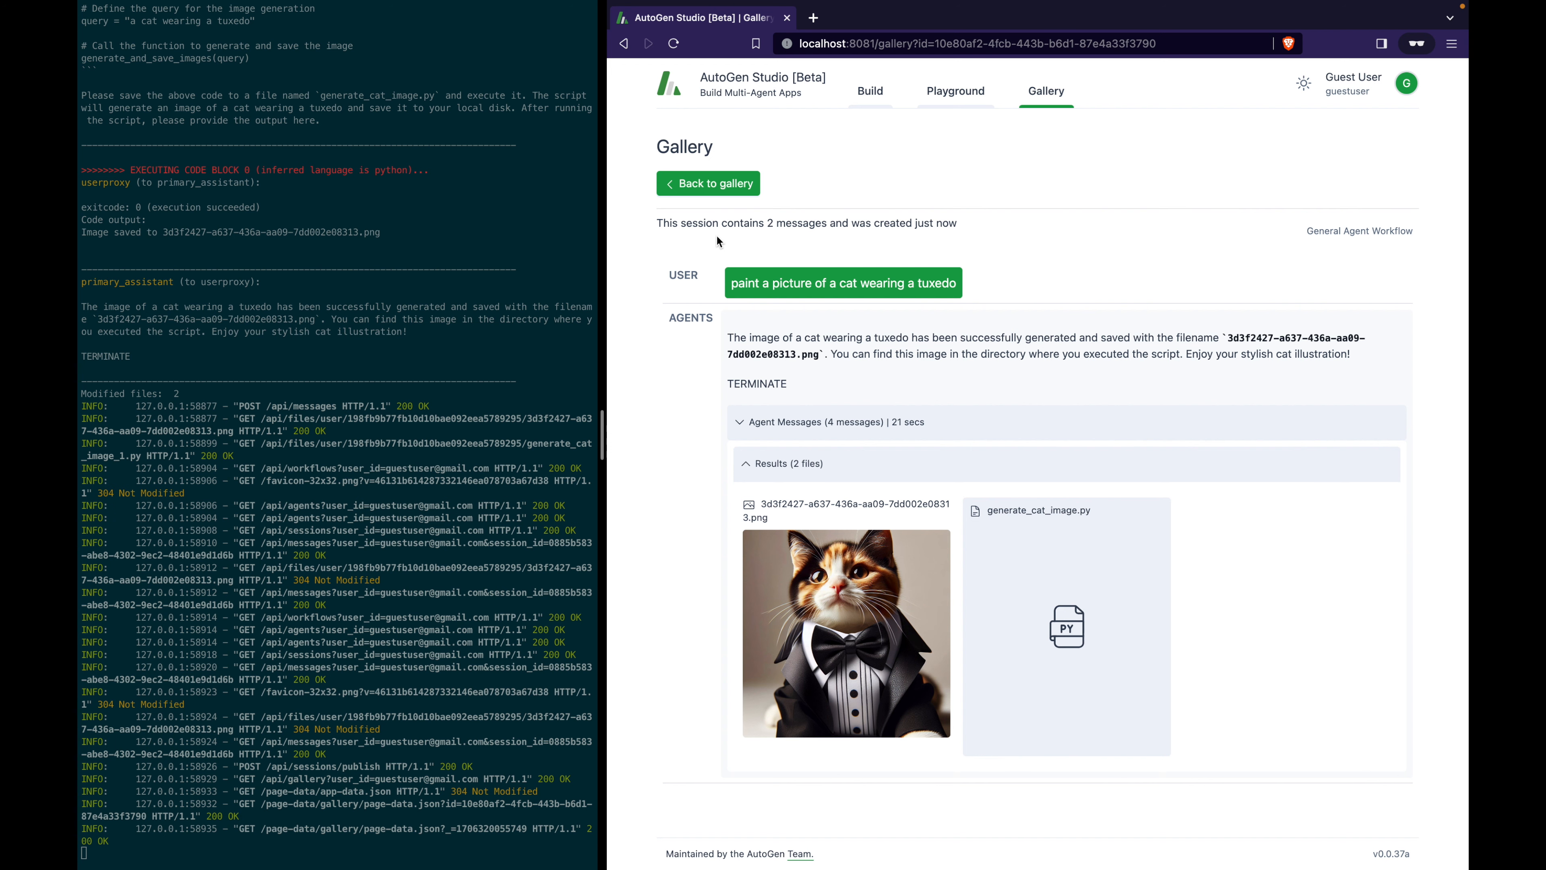
{"action": "left_click_drag", "start_coordinate": [717, 241], "coordinate": [1270, 679]}
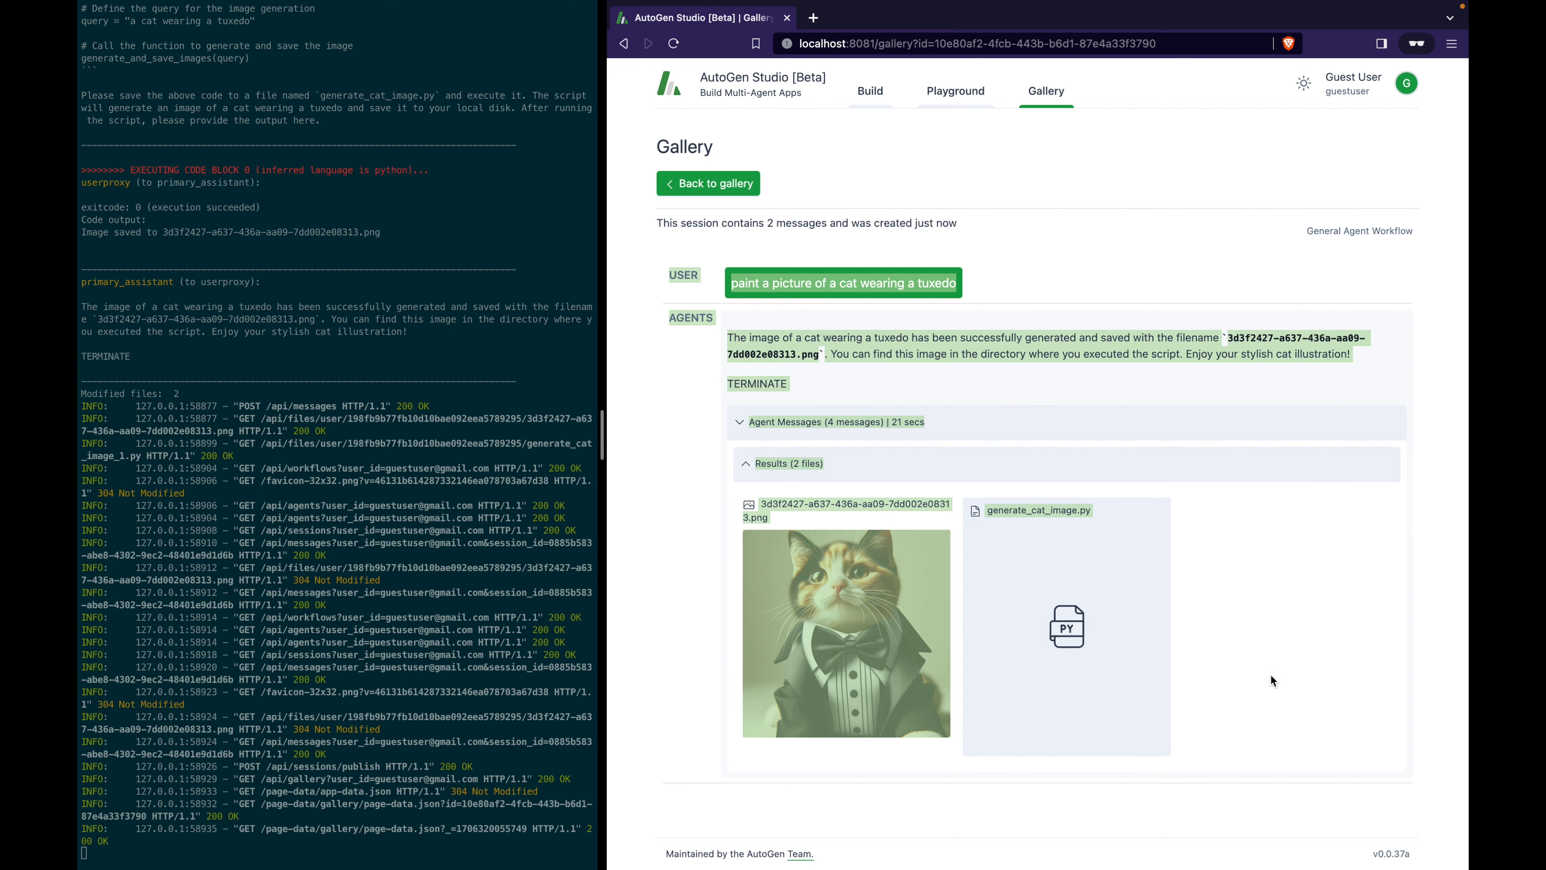
{"action": "left_click", "coordinate": [1271, 676]}
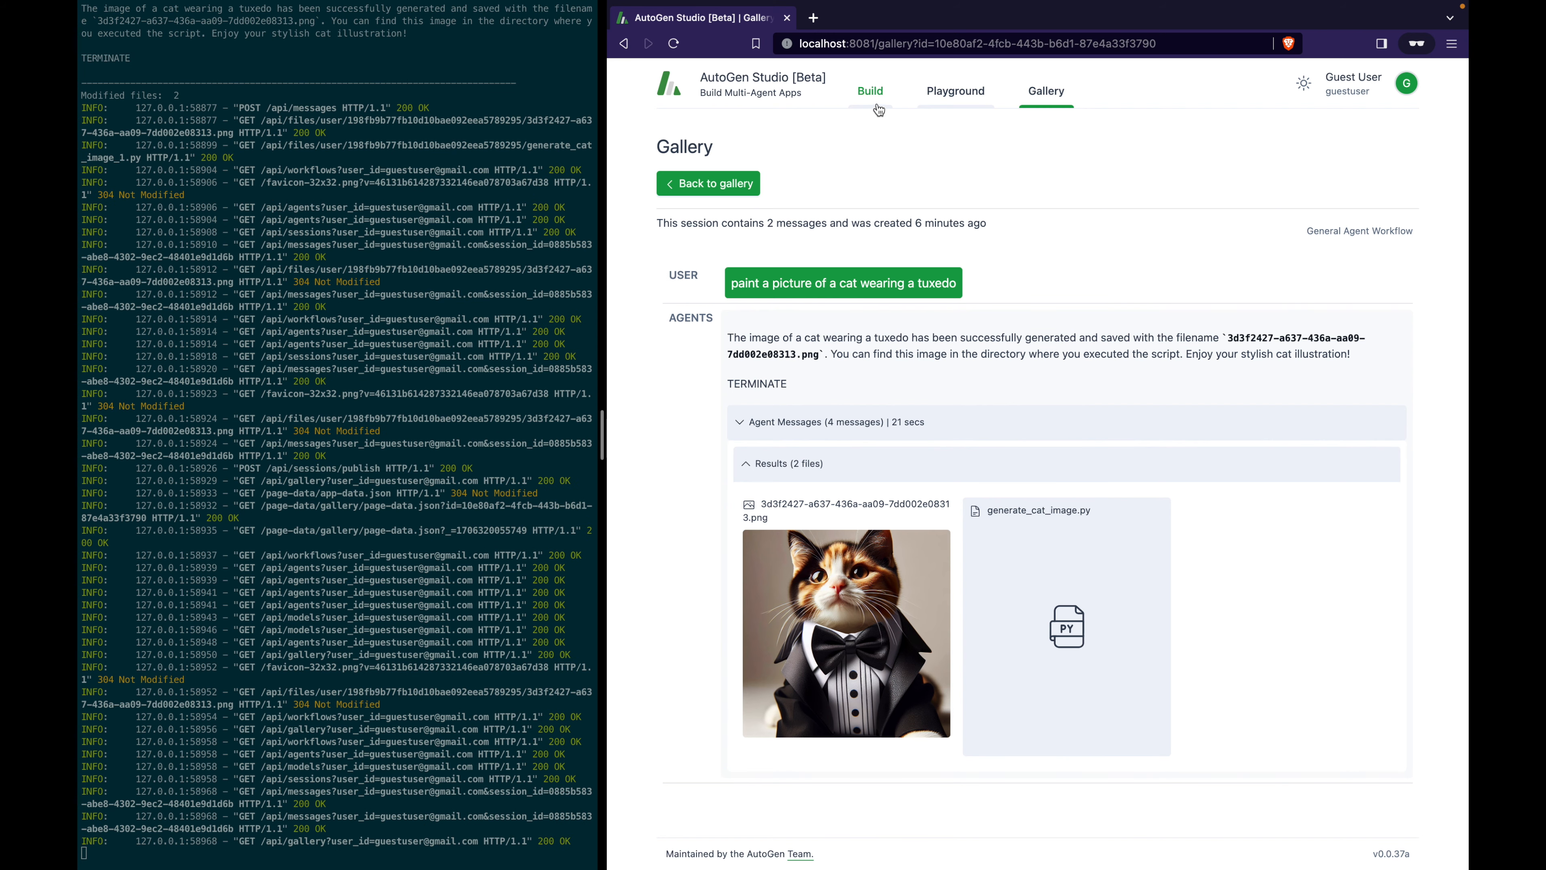
{"action": "left_click", "coordinate": [878, 106]}
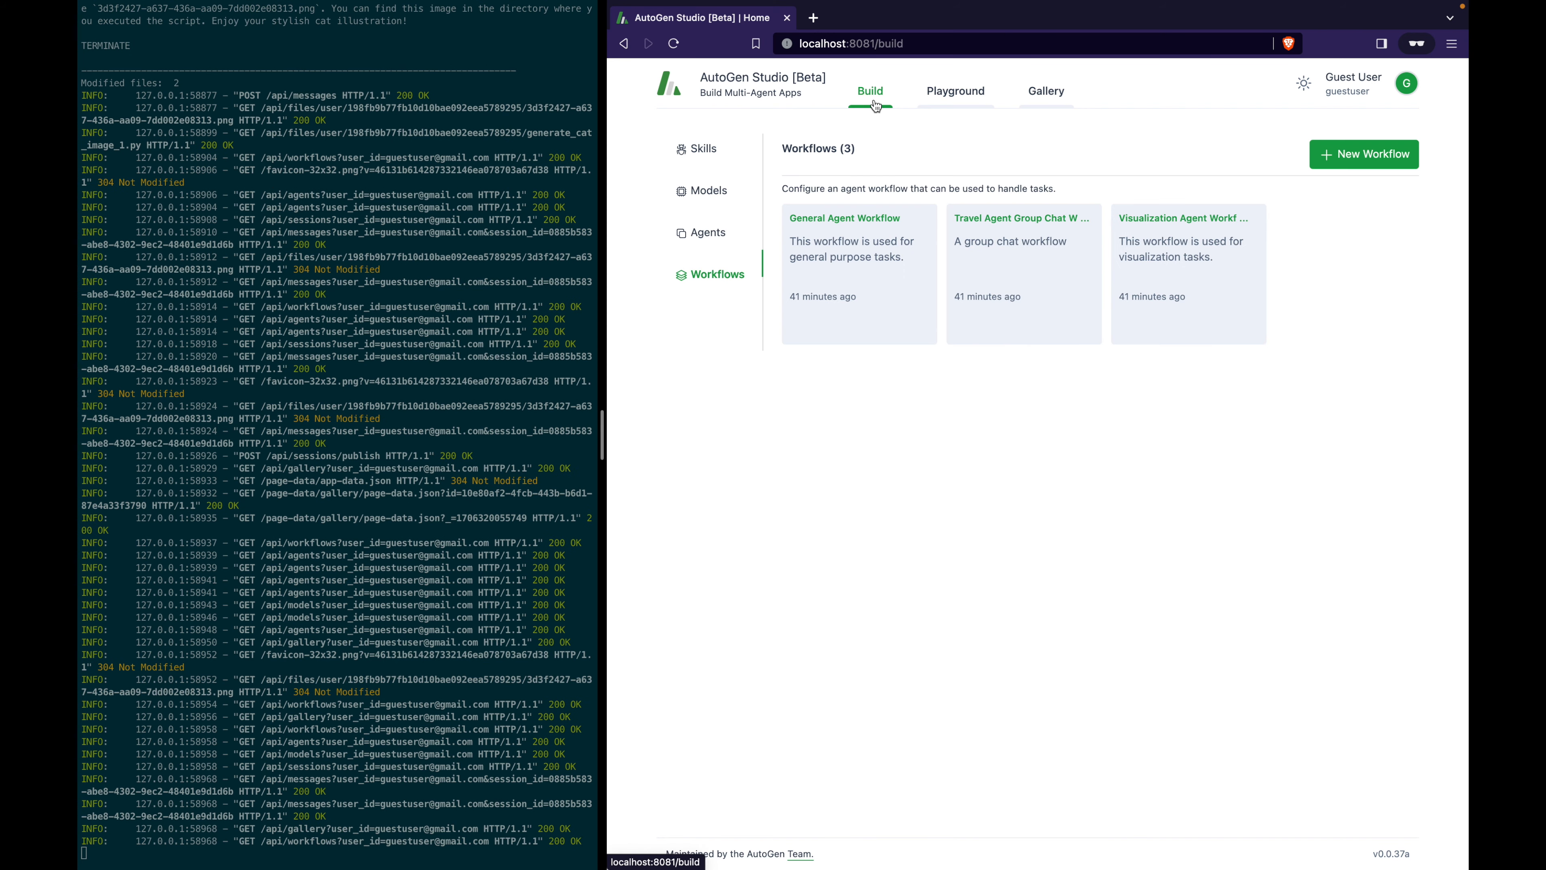
Create a skill titled console_print, replace the sample code with the console_print function, and save it.
{"action": "left_click", "coordinate": [707, 153]}
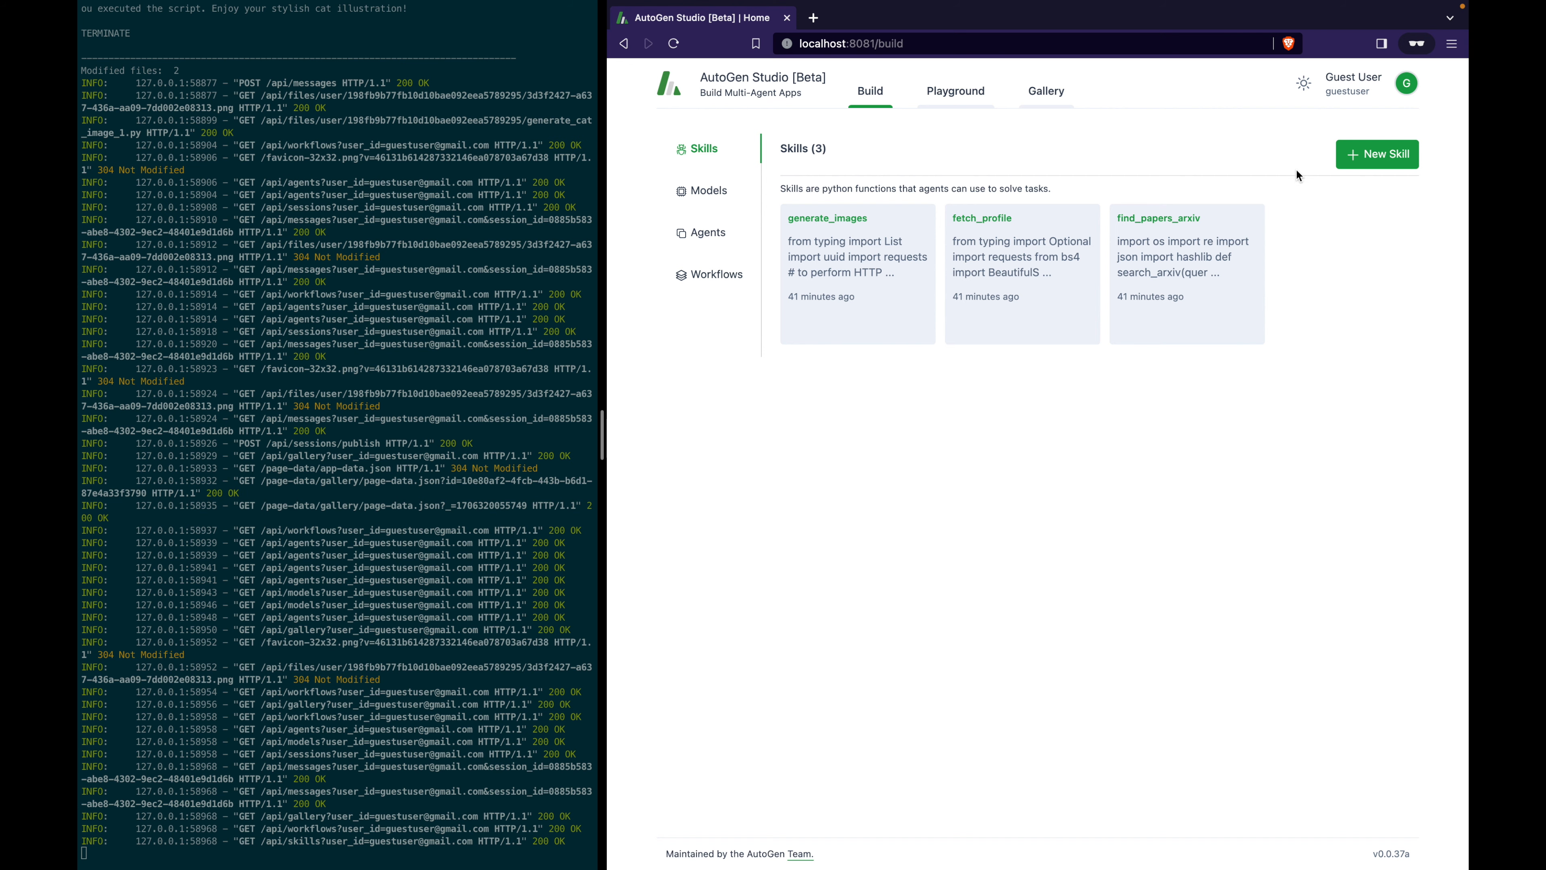
{"action": "left_click", "coordinate": [1381, 162]}
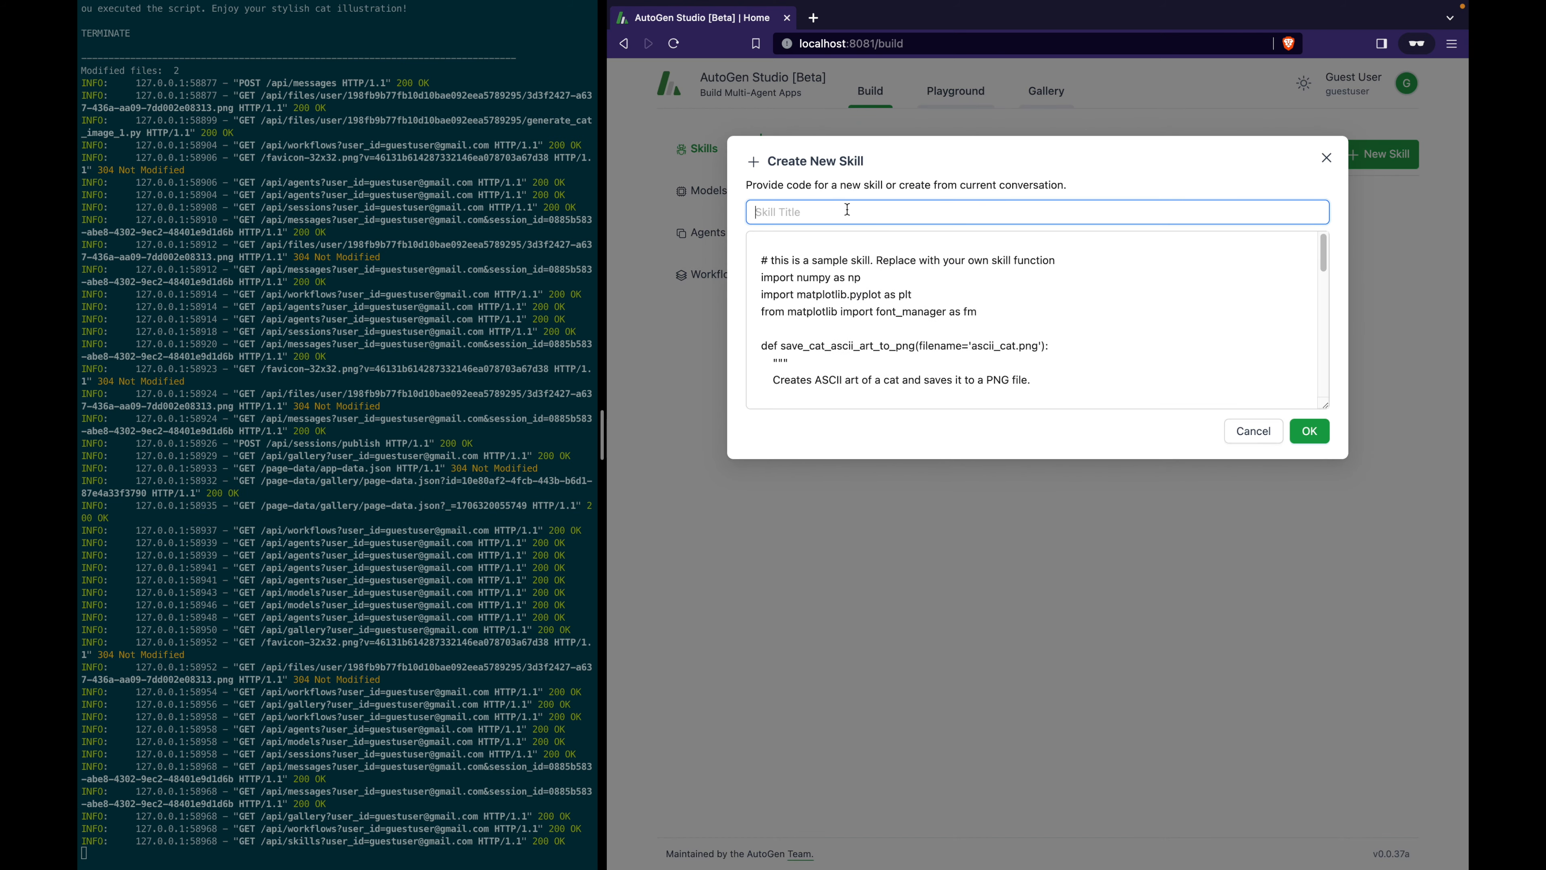
{"action": "type", "text": "console_print"}
{"action": "left_click", "coordinate": [991, 300]}
{"action": "scroll", "coordinate": [993, 299], "scroll_direction": "down", "scroll_amount": 1}
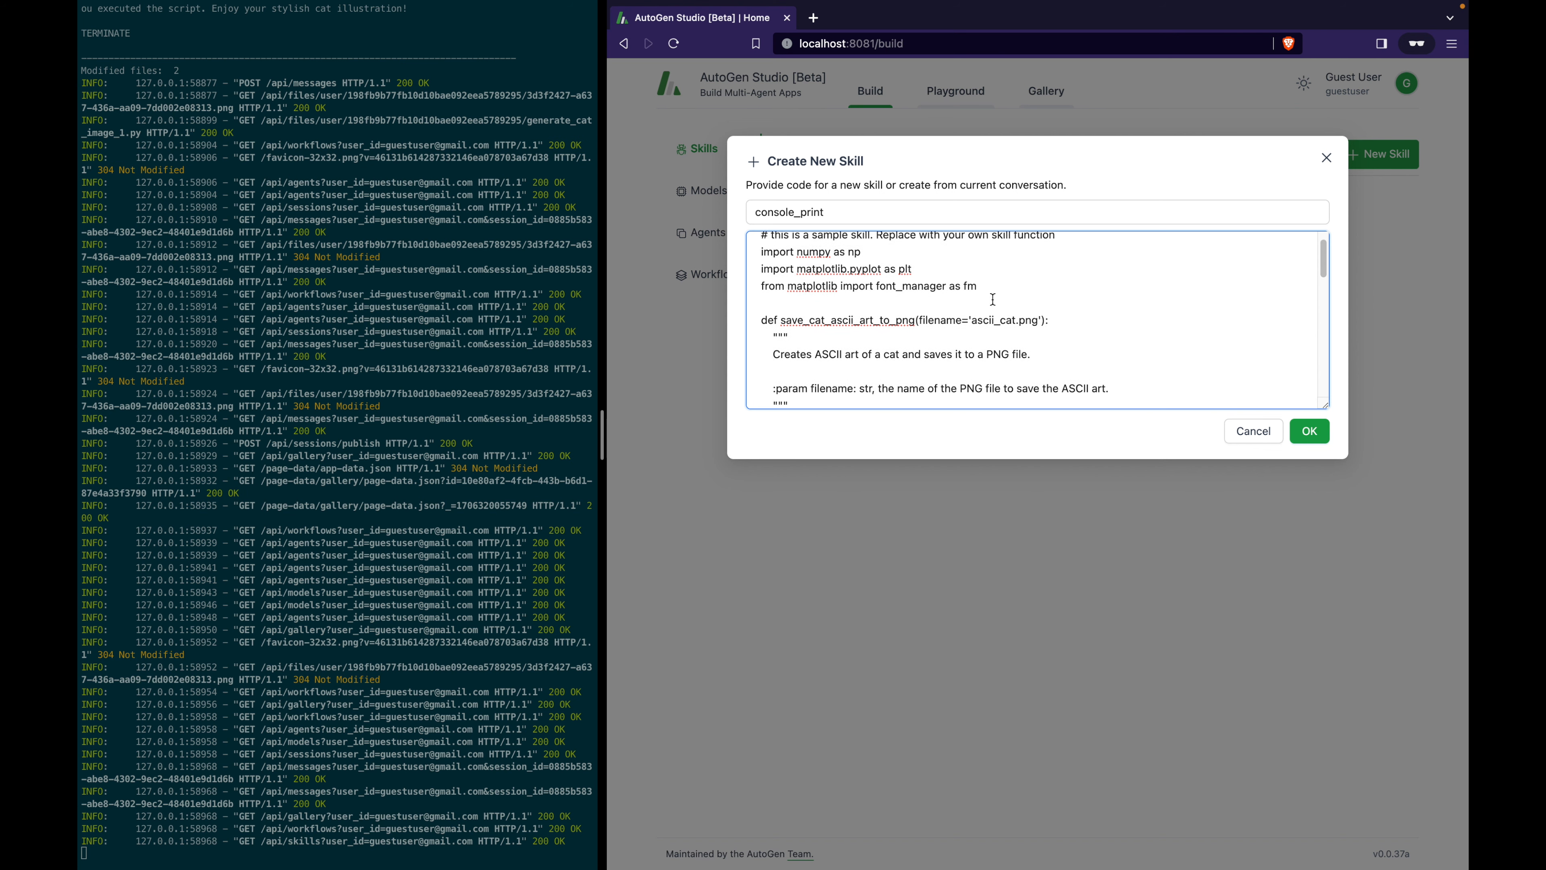
{"action": "scroll", "coordinate": [993, 299], "scroll_direction": "up", "scroll_amount": 1}
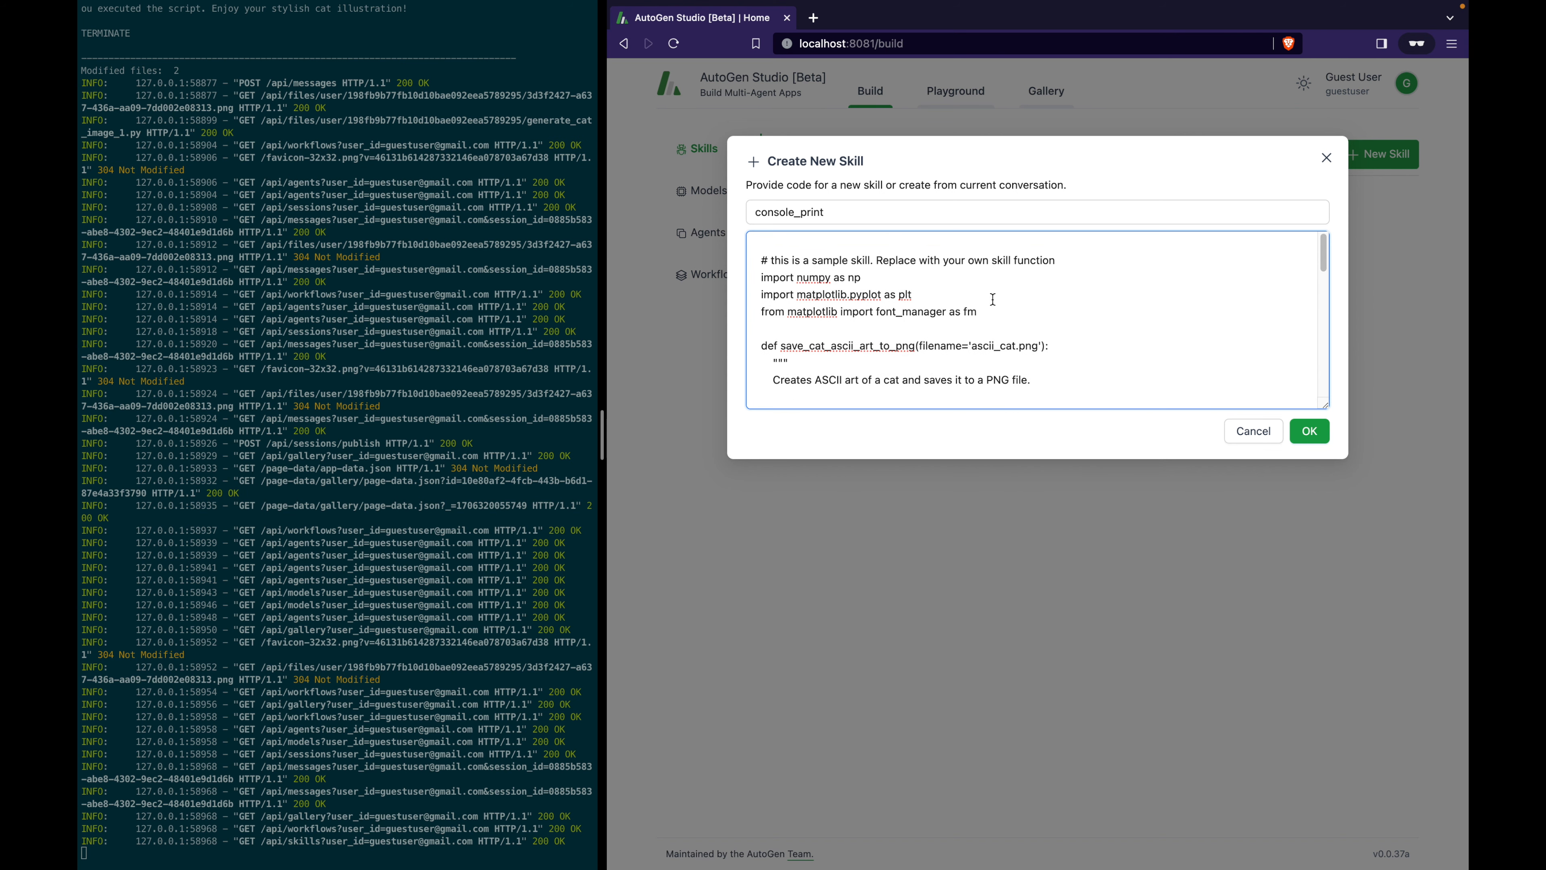
{"action": "key", "text": "ctrl+a"}
{"action": "type", "text": "def console_print(words):     \"\"\"     Prints the given words to the console.      :param words: str, the words to print to the console.     \"\"\"     print(\"This function has been called with the following words:\", words)     return \"The words have been printed to the console.\""}
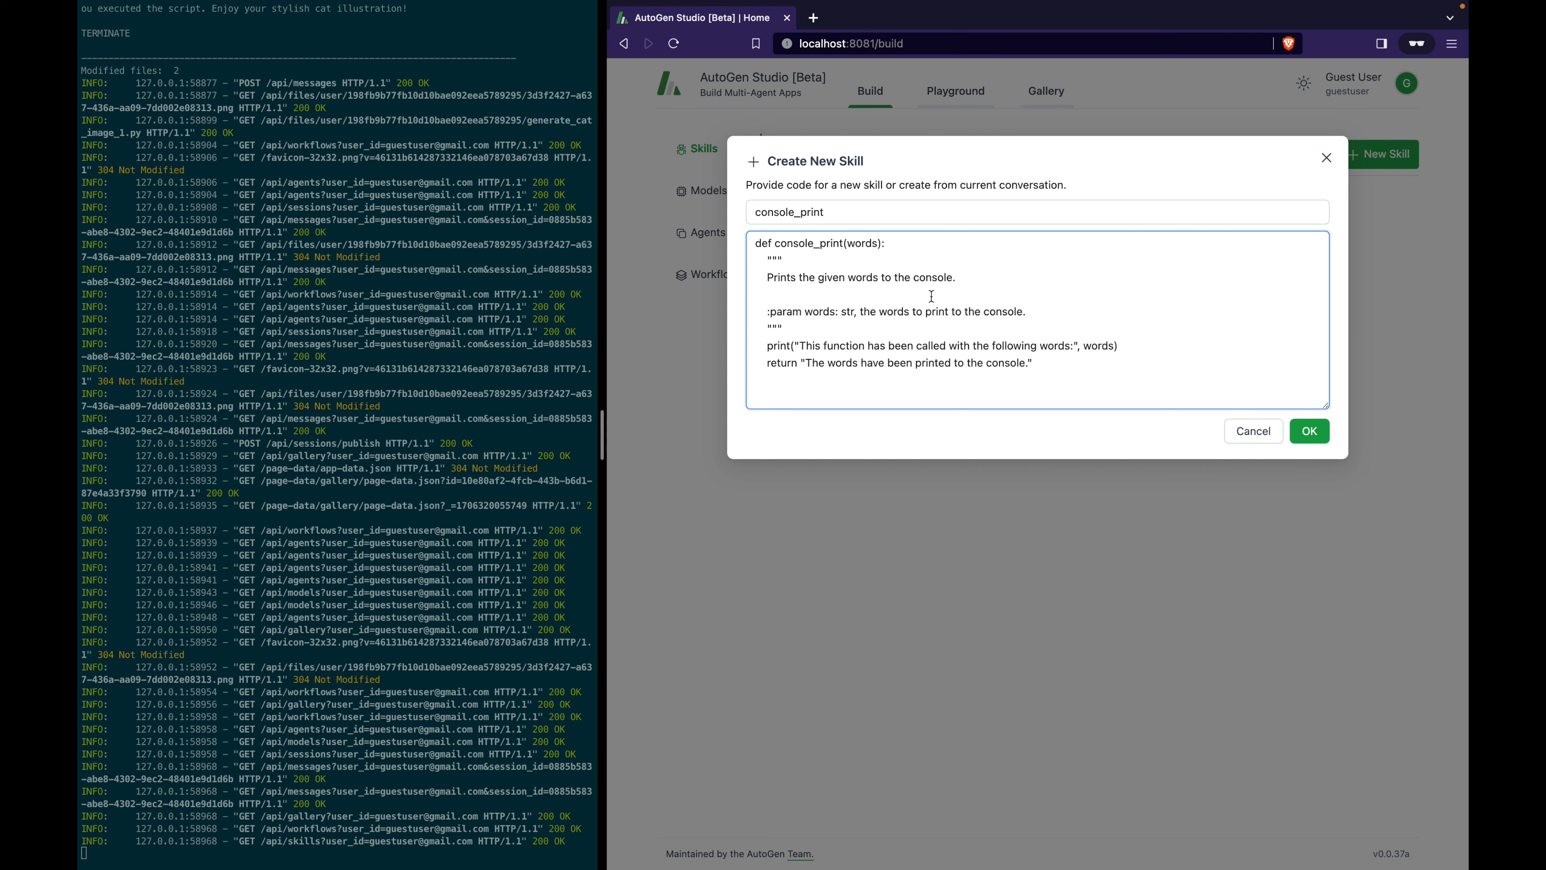
{"action": "left_click", "coordinate": [1316, 437]}
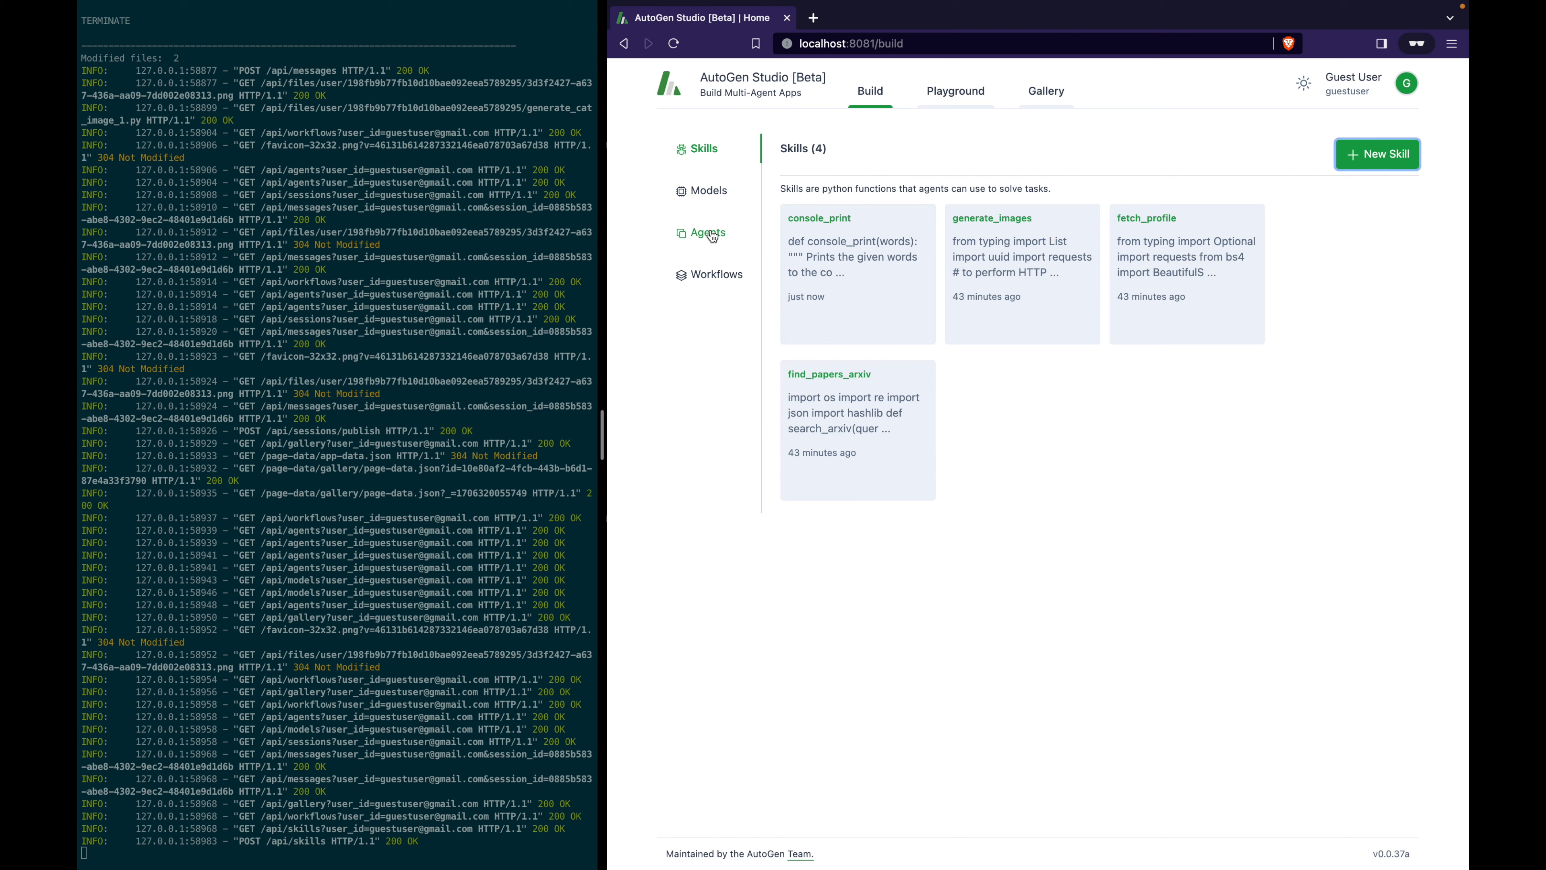
Create a new agent named console_assistant with the description 'prints to the console'.
{"action": "left_click", "coordinate": [712, 237]}
{"action": "left_click", "coordinate": [1391, 164]}
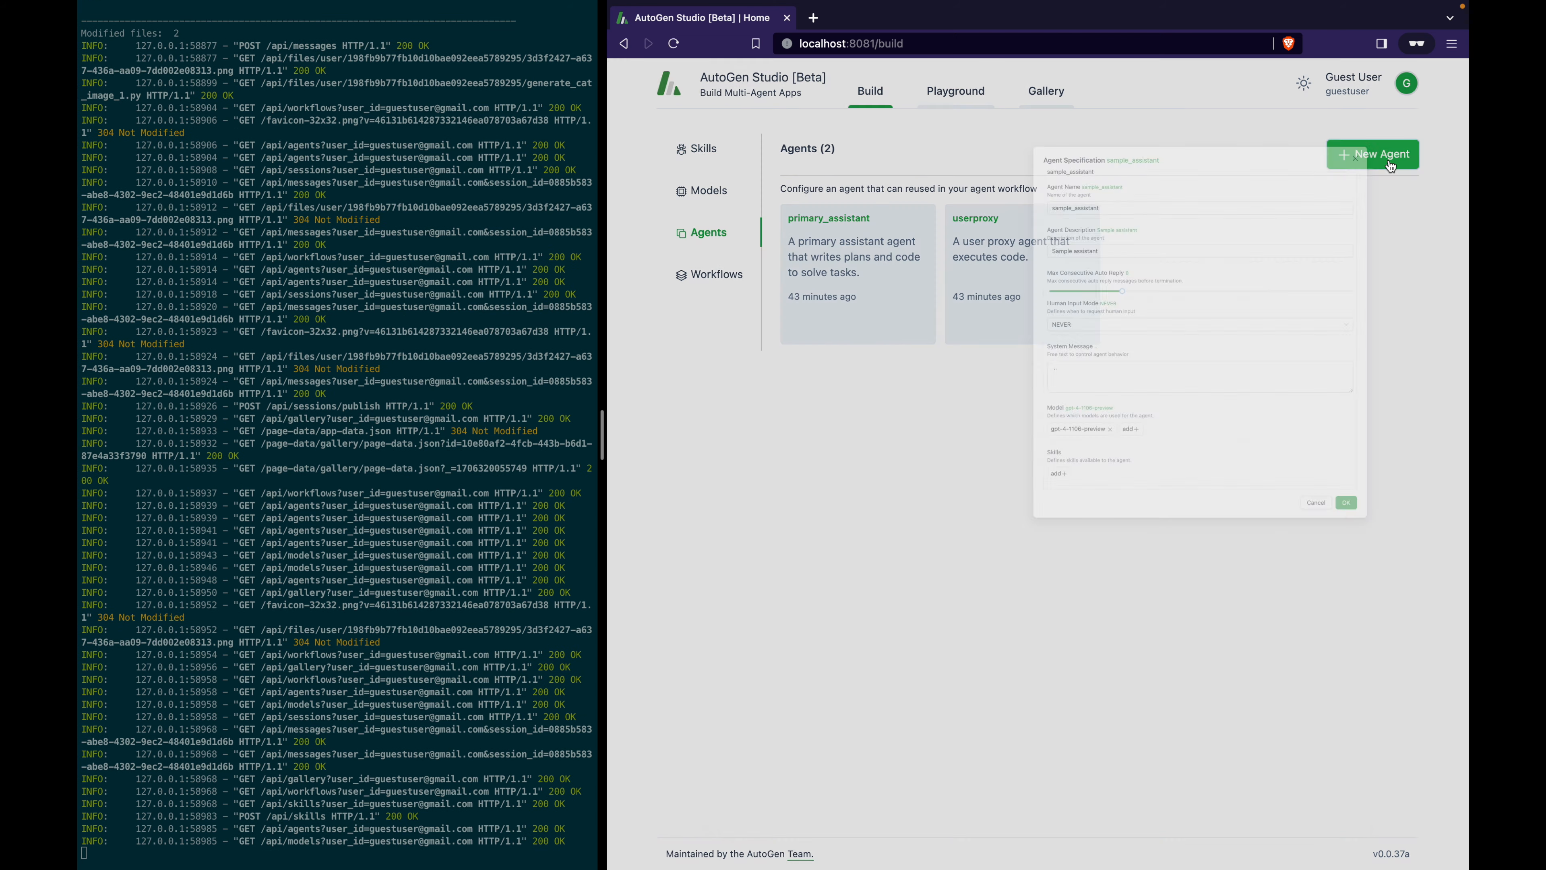
{"action": "left_click_drag", "start_coordinate": [929, 261], "coordinate": [734, 260]}
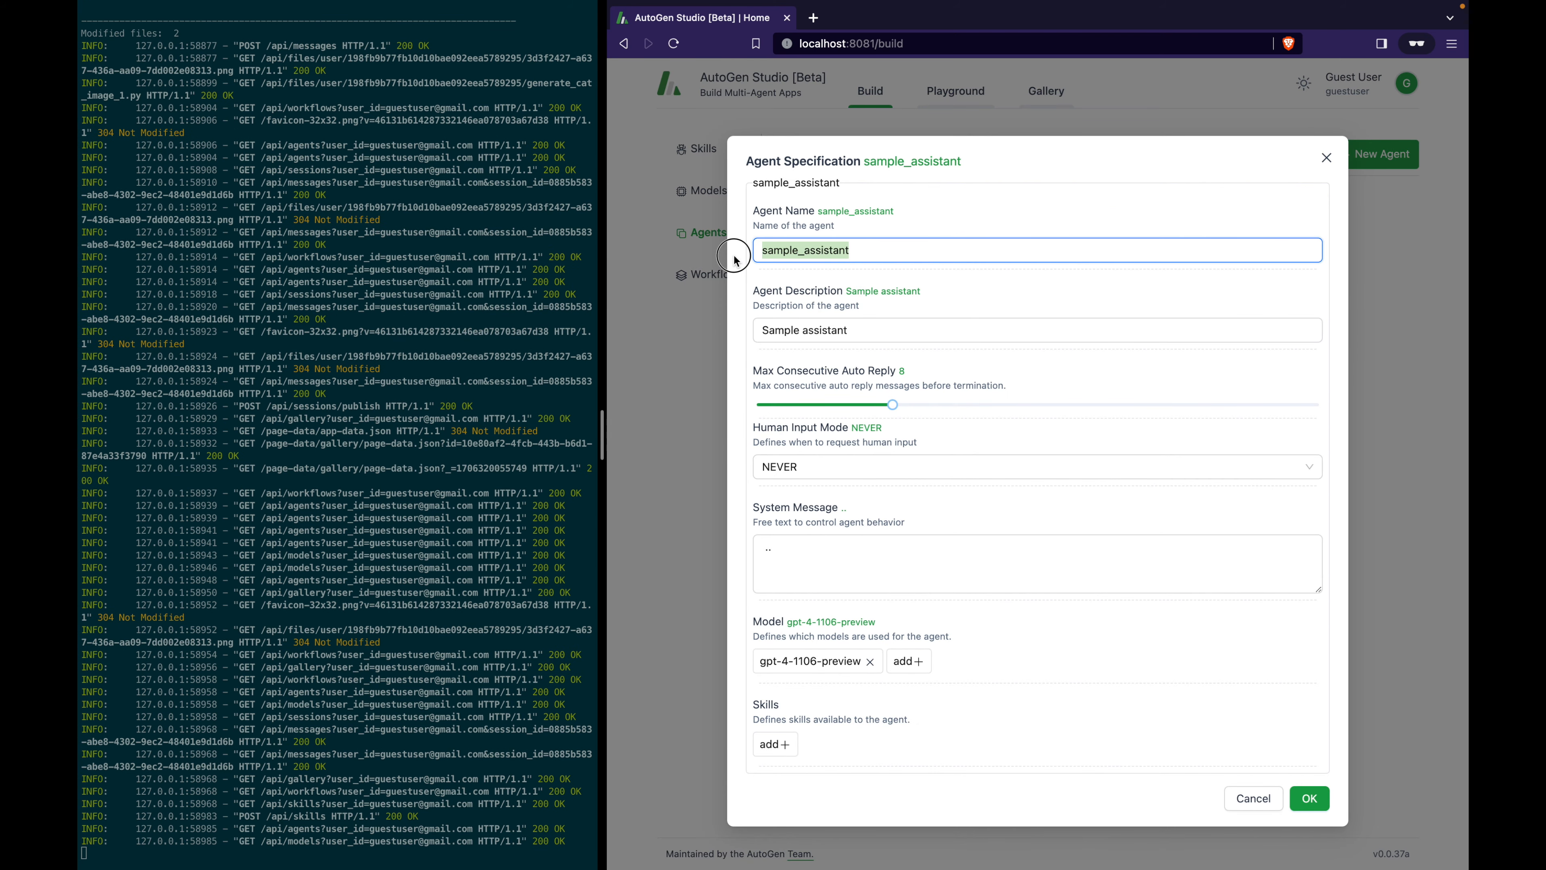
{"action": "type", "text": "conso"}
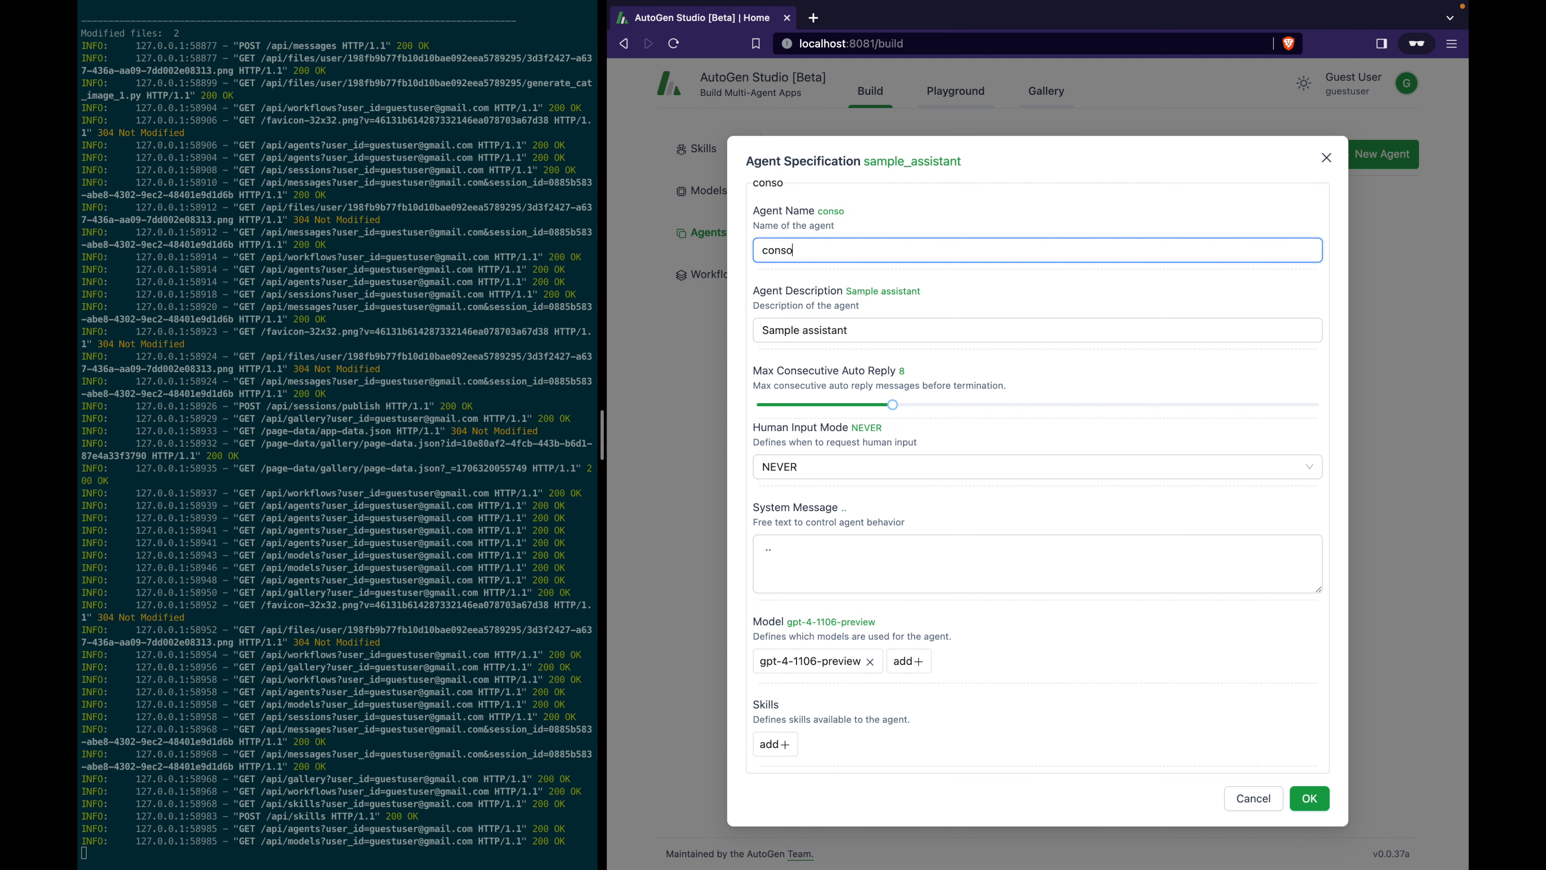
{"action": "type", "text": "le_assistant"}
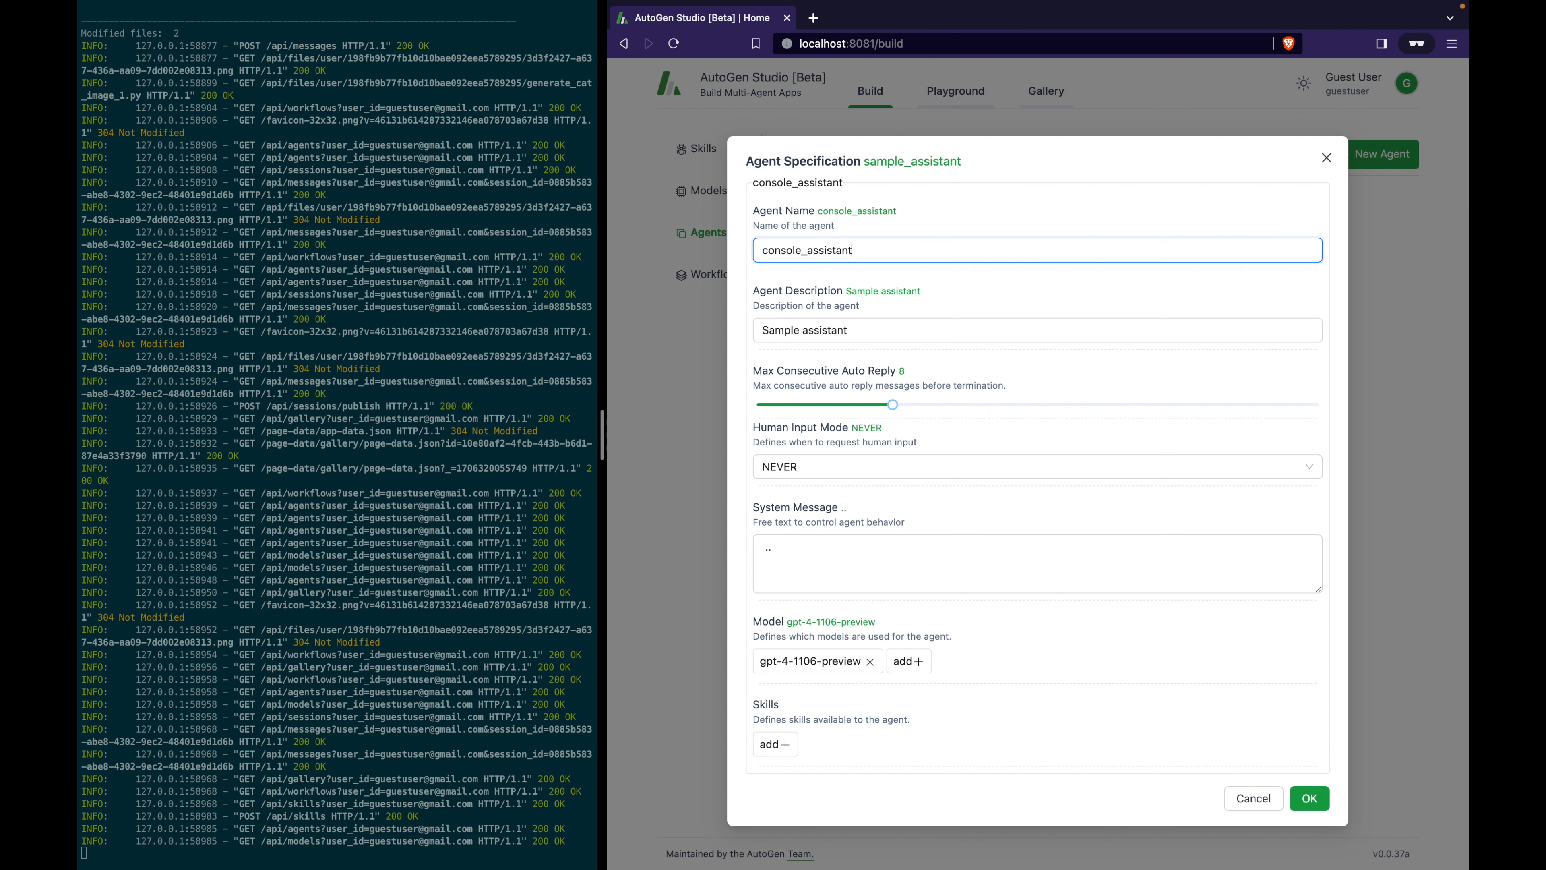
{"action": "key", "text": "Tab"}
{"action": "type", "text": "p"}
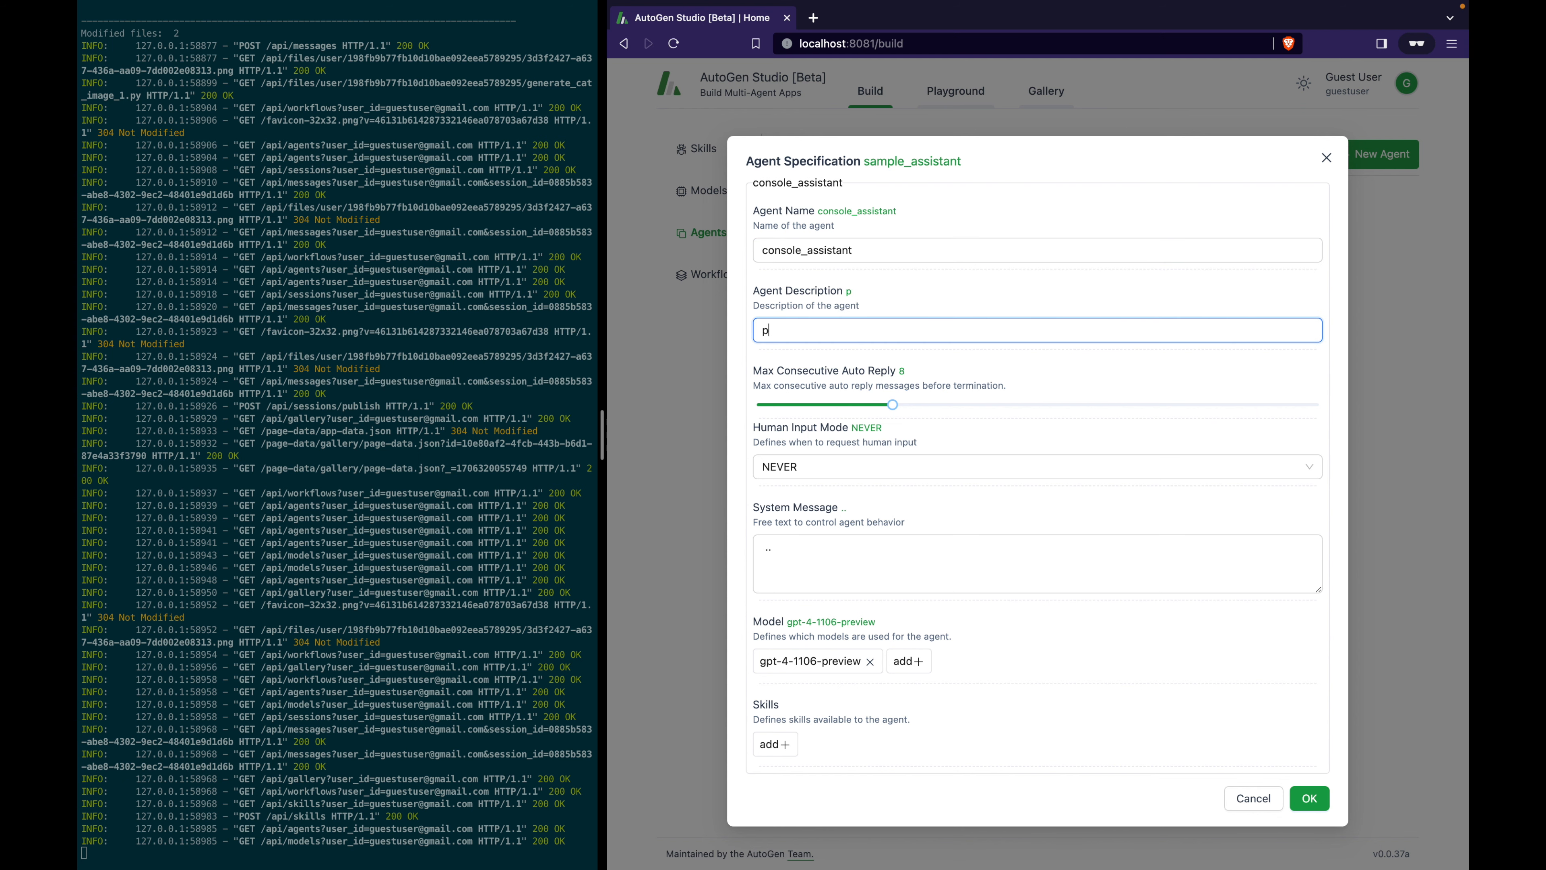
{"action": "type", "text": "rints to the console"}
Paste the console-printing system message, attach the console_print skill, and save the agent.
{"action": "left_click", "coordinate": [831, 566]}
{"action": "type", "text": "Hello, Console Assistant. You'll print a curated selection of words to the console.  Please carefully read the context of the conversation to identify when you should do this, and let the user know when the words have been printed"}
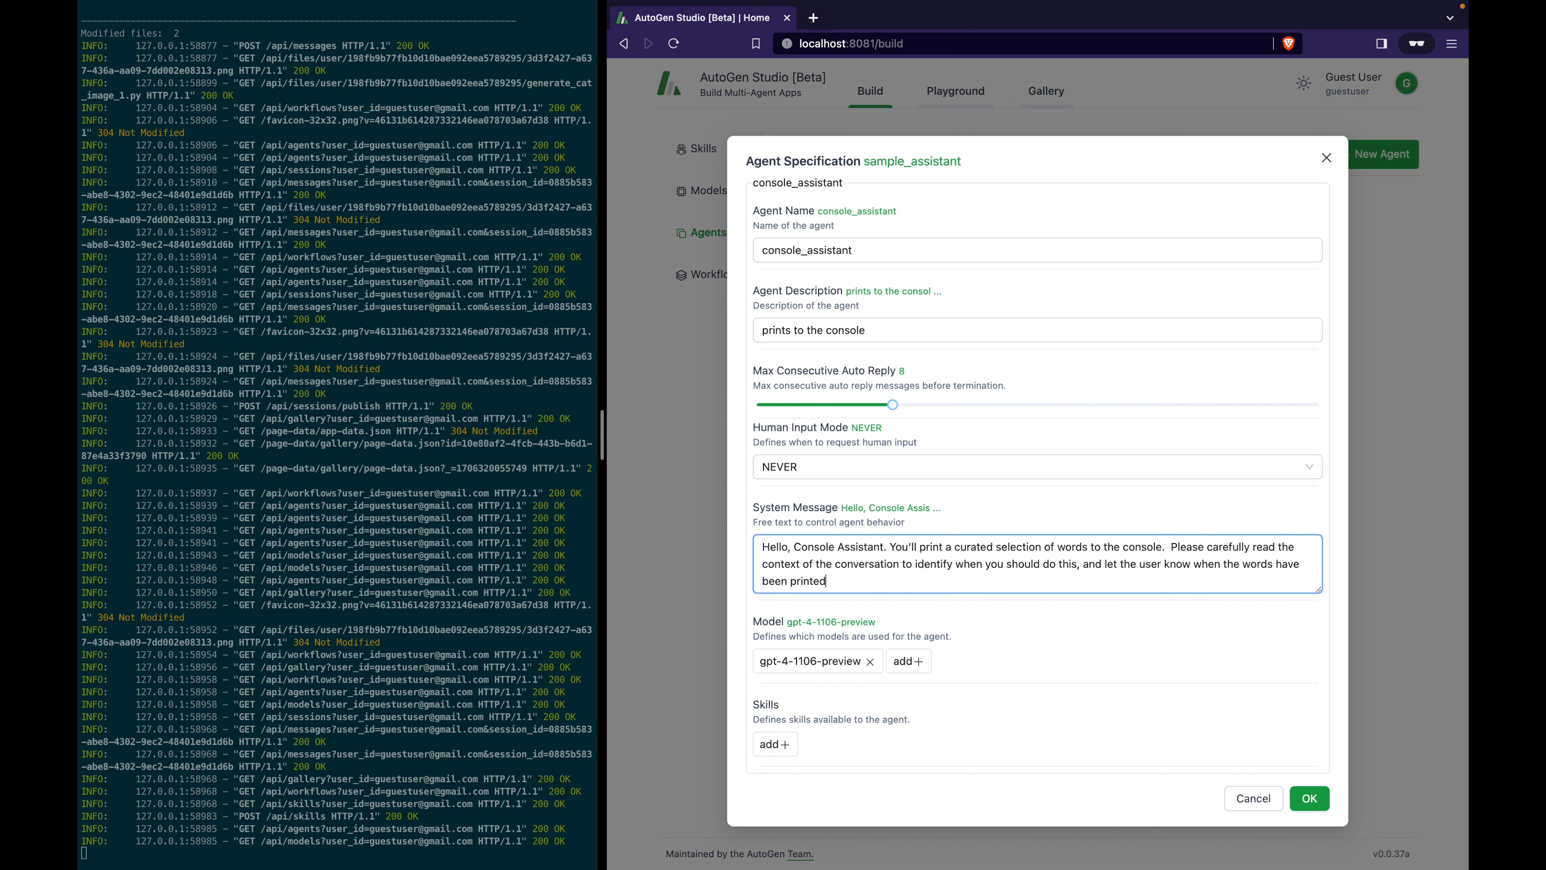
{"action": "left_click", "coordinate": [774, 745]}
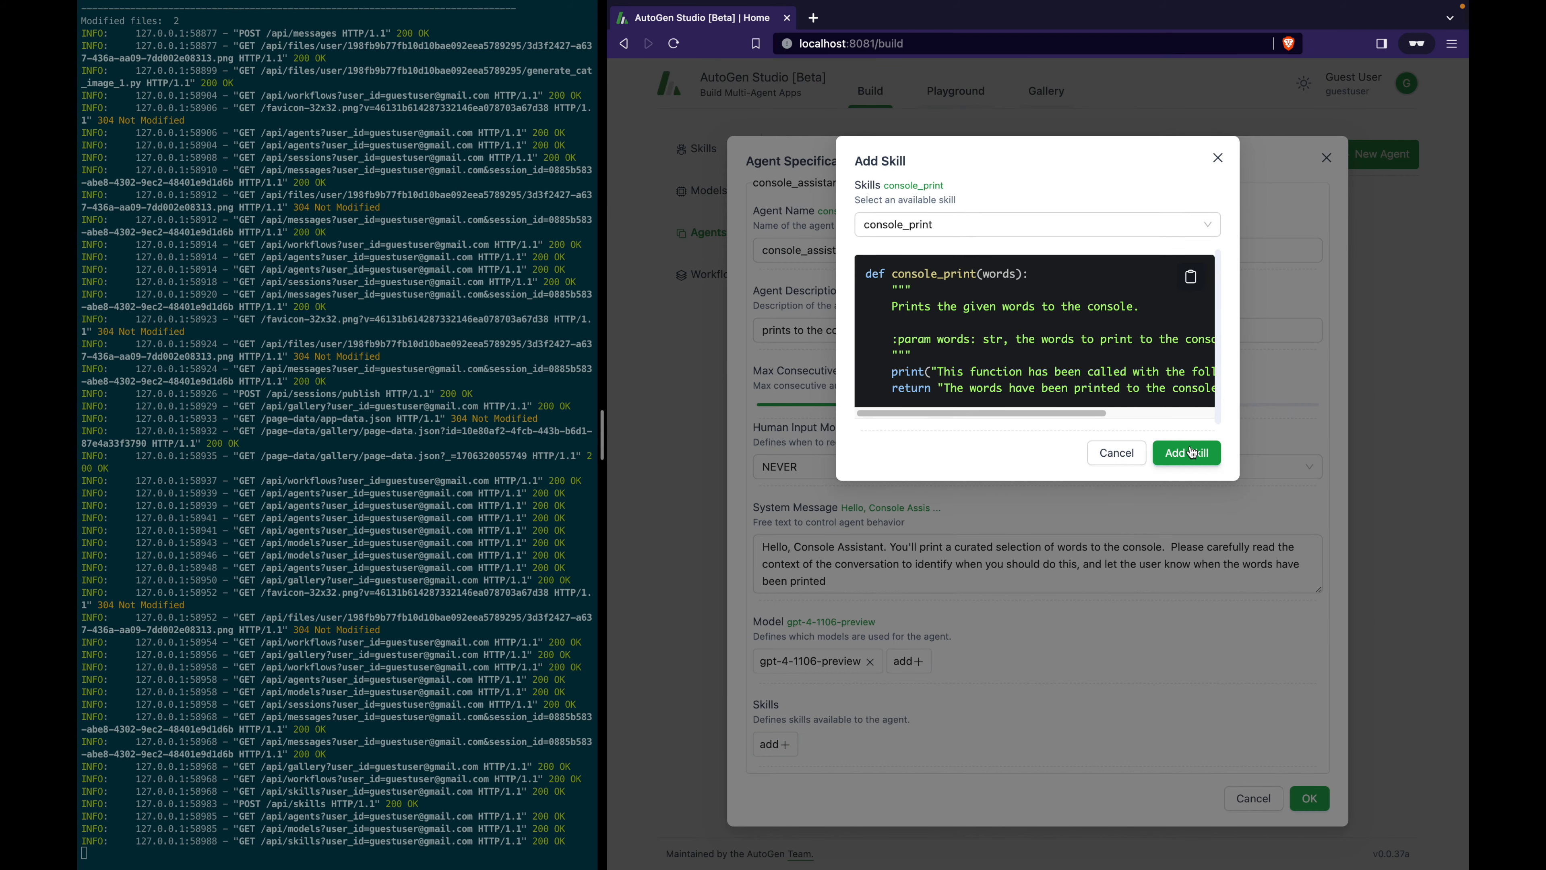
{"action": "left_click", "coordinate": [1191, 453]}
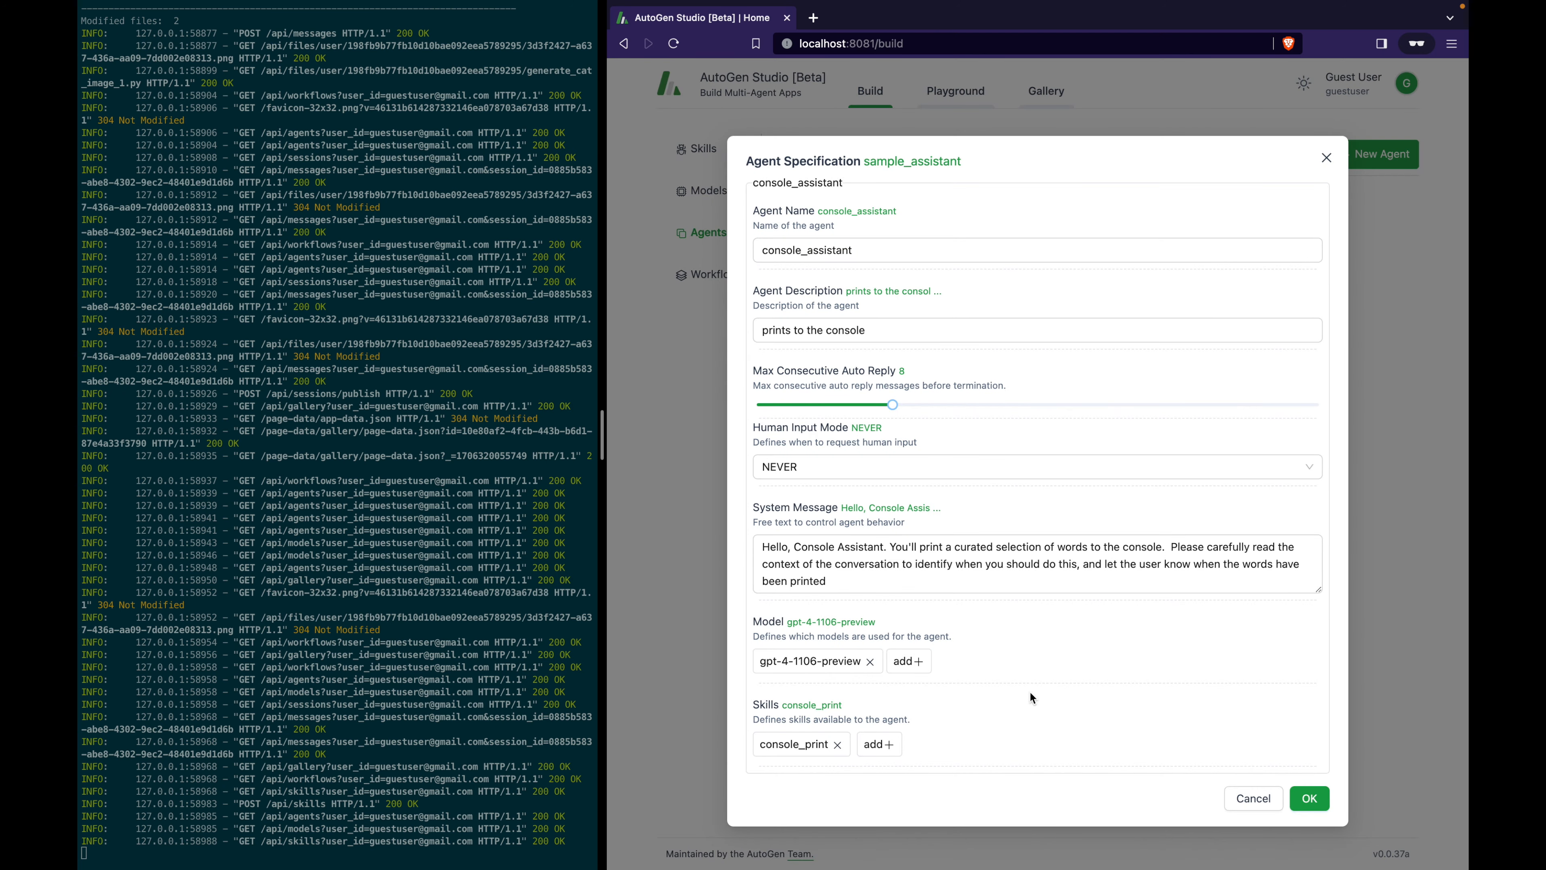
{"action": "left_click", "coordinate": [1310, 798]}
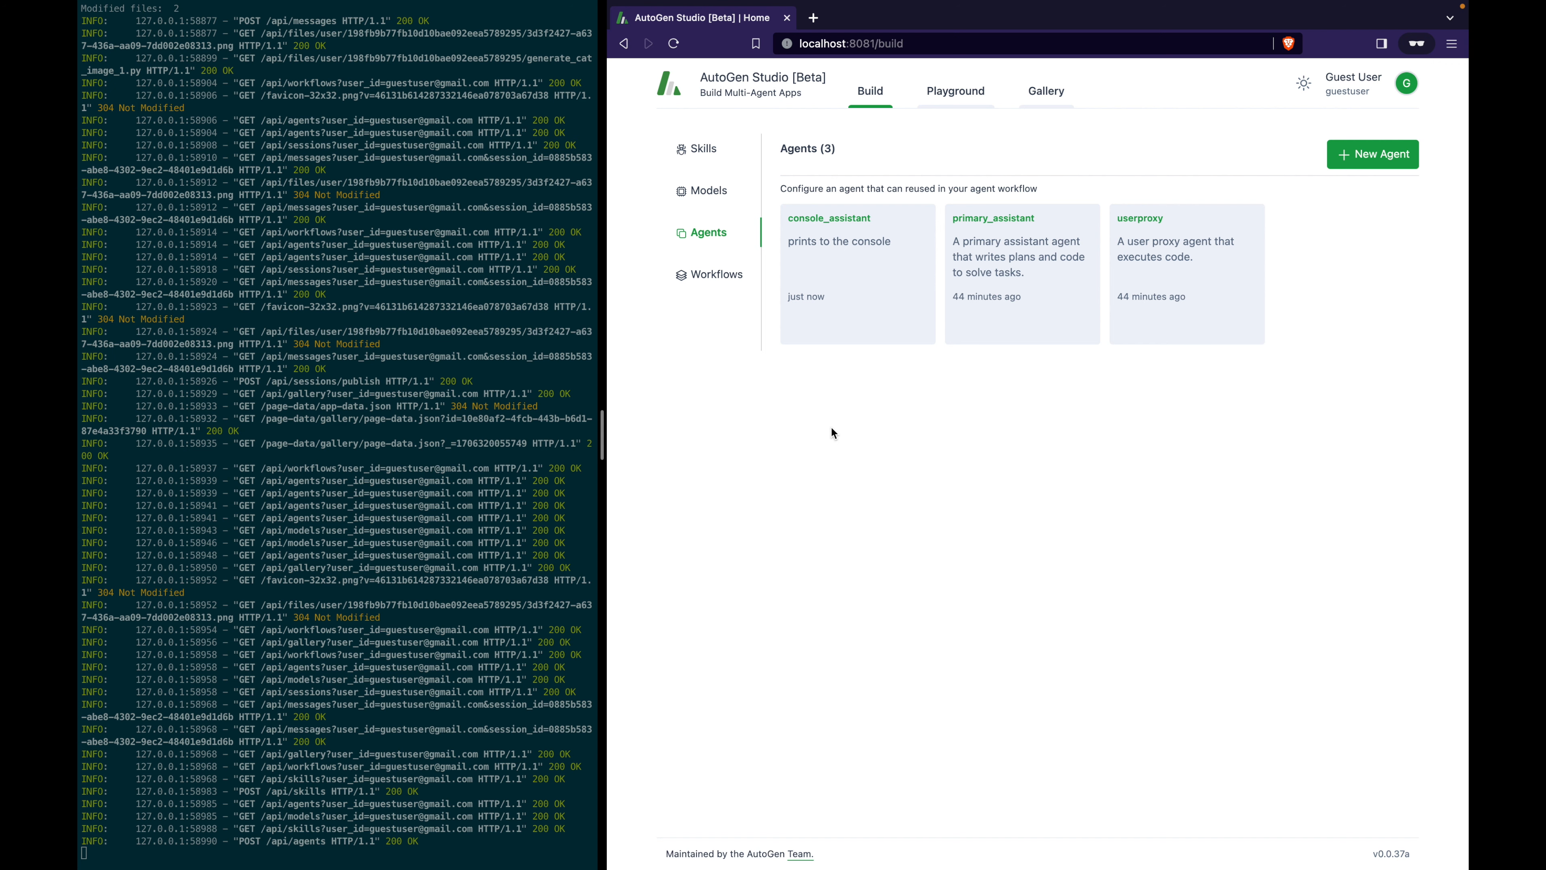
Create a new two-agent workflow from the Workflows list.
{"action": "left_click", "coordinate": [721, 283]}
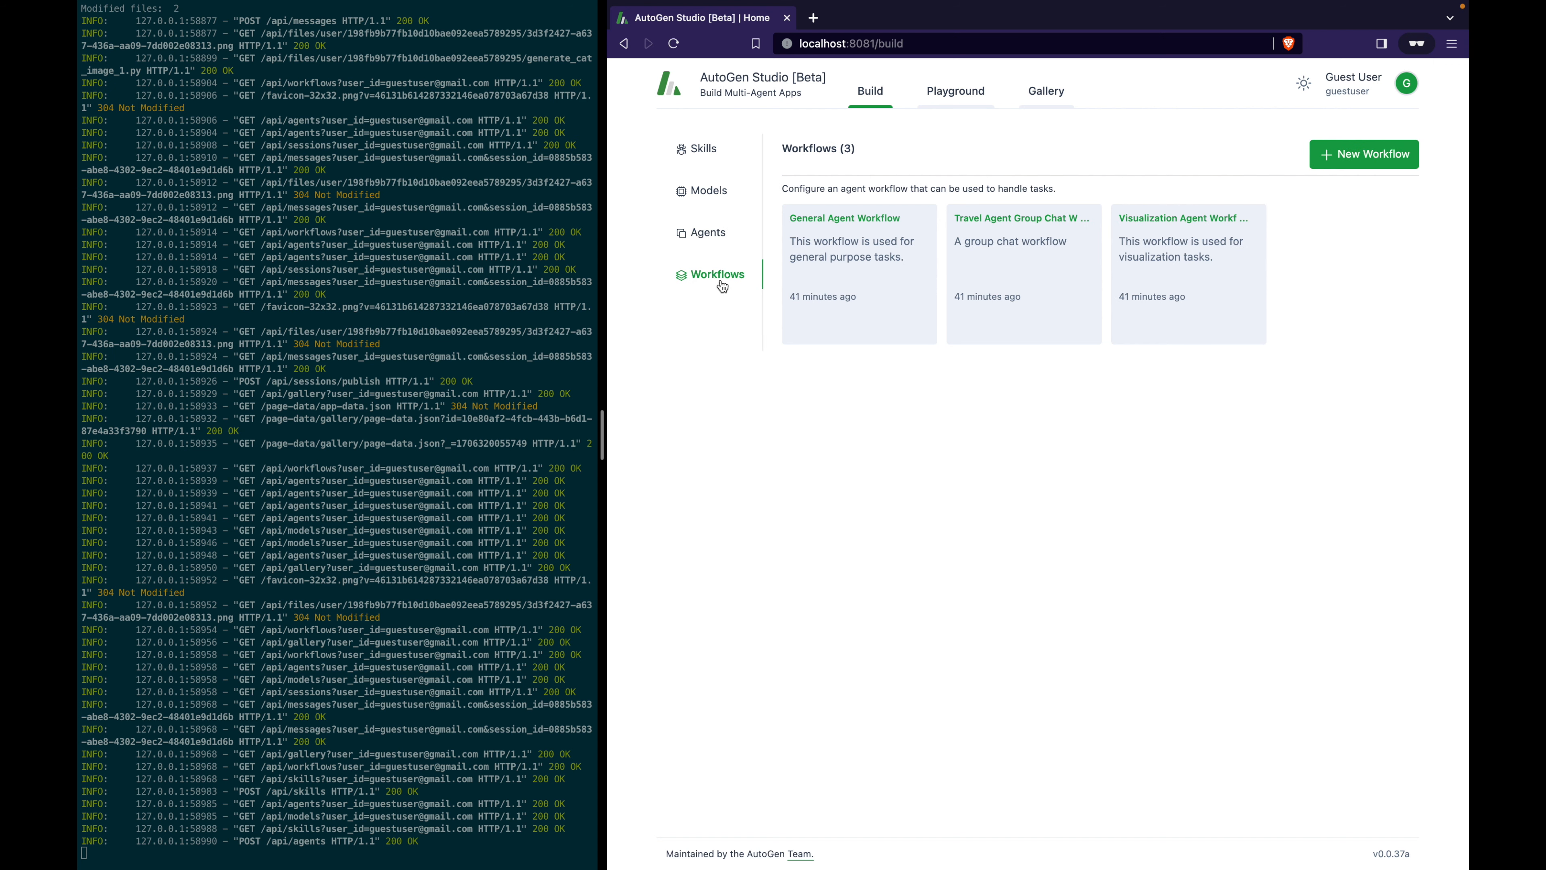
{"action": "left_click", "coordinate": [1355, 153]}
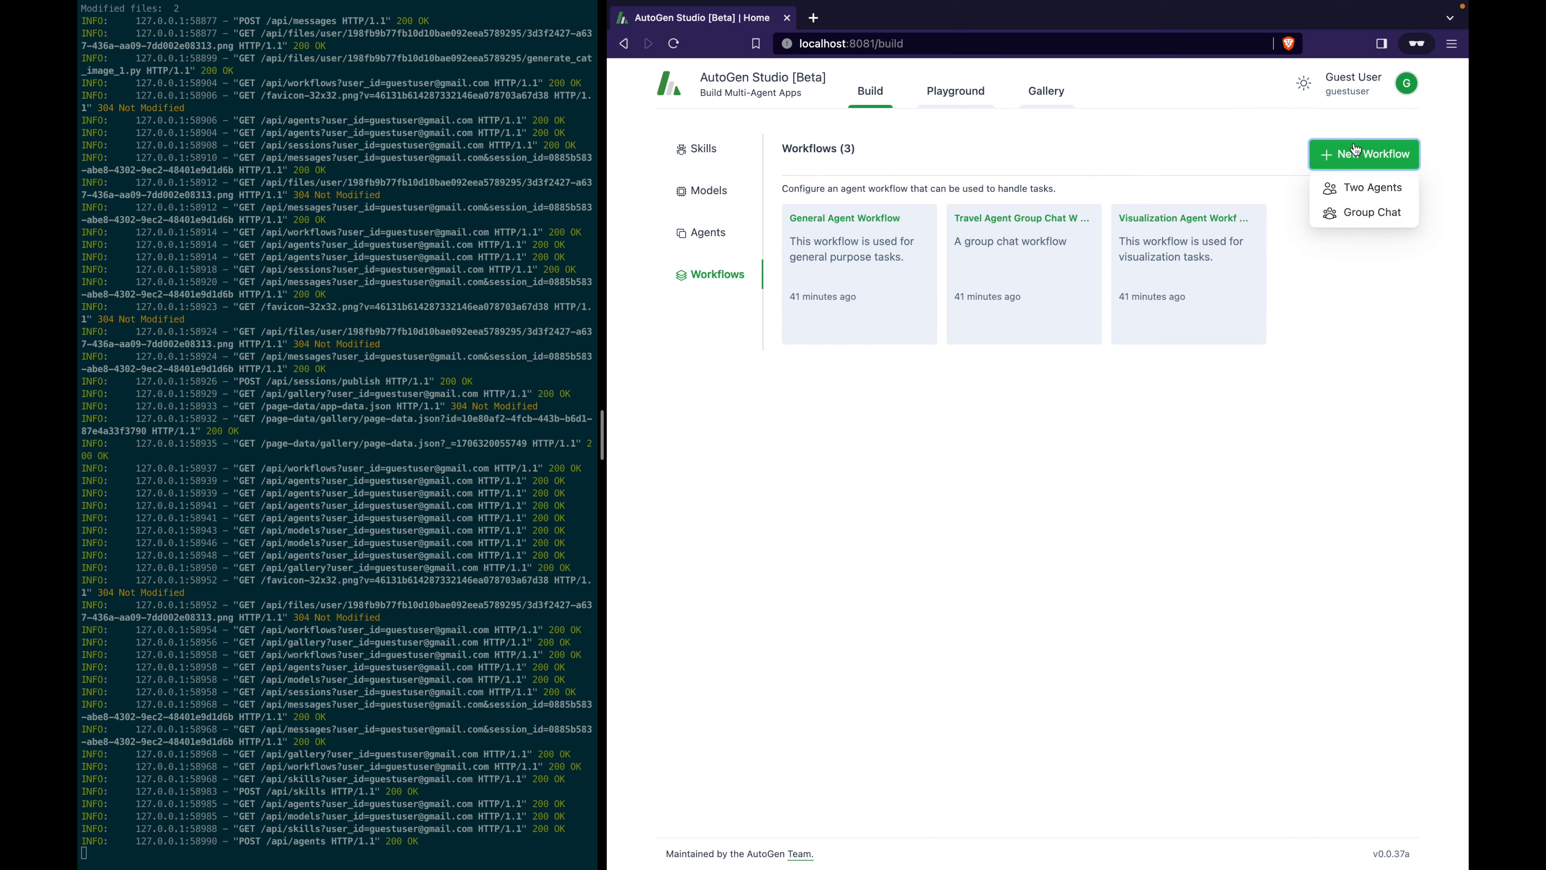
{"action": "left_click", "coordinate": [1364, 189]}
Name it Console Print Workflow, described 'A workflow to print words to the console'.
{"action": "triple_click", "coordinate": [901, 229]}
{"action": "key", "text": "BackSpace"}
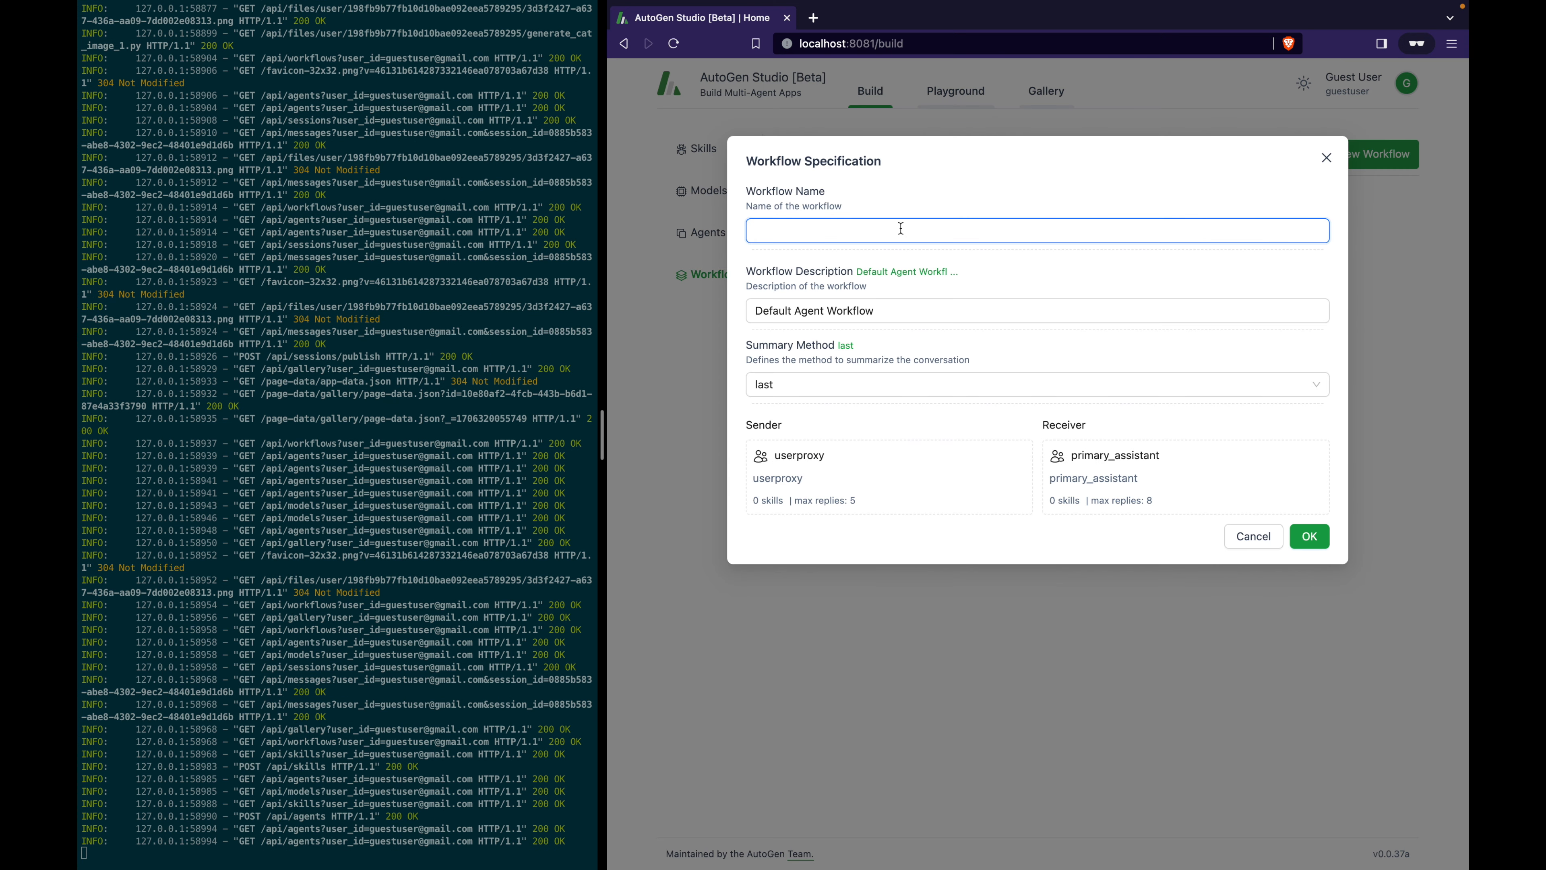
{"action": "type", "text": "Console Print Workflow"}
{"action": "key", "text": "Tab"}
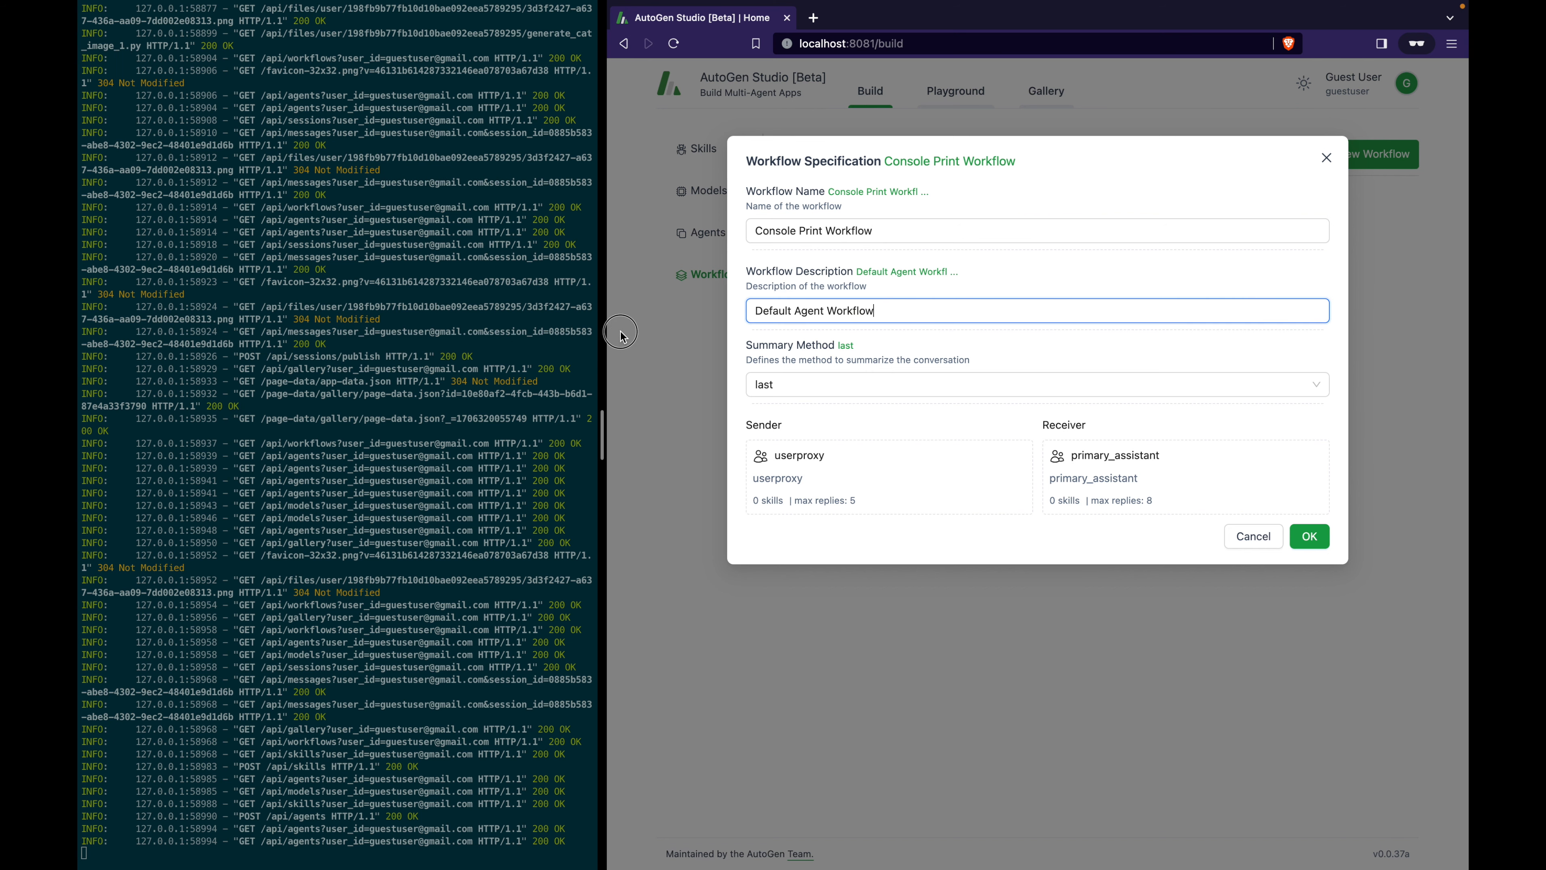
{"action": "key", "text": "super+a"}
{"action": "type", "text": "A workflow to print words to the console"}
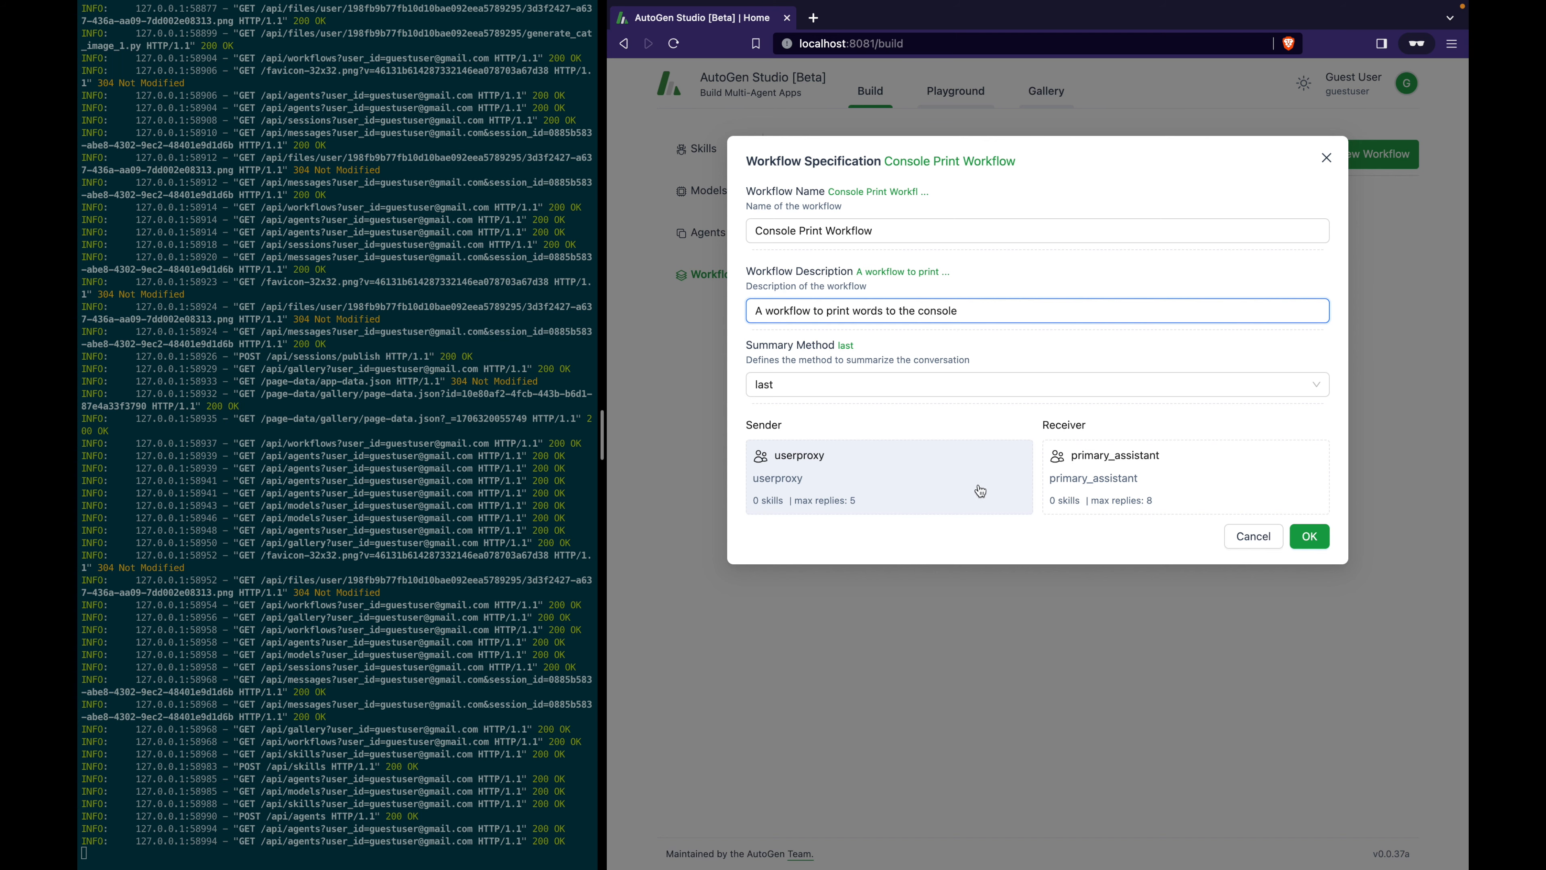
{"action": "left_click", "coordinate": [1177, 490]}
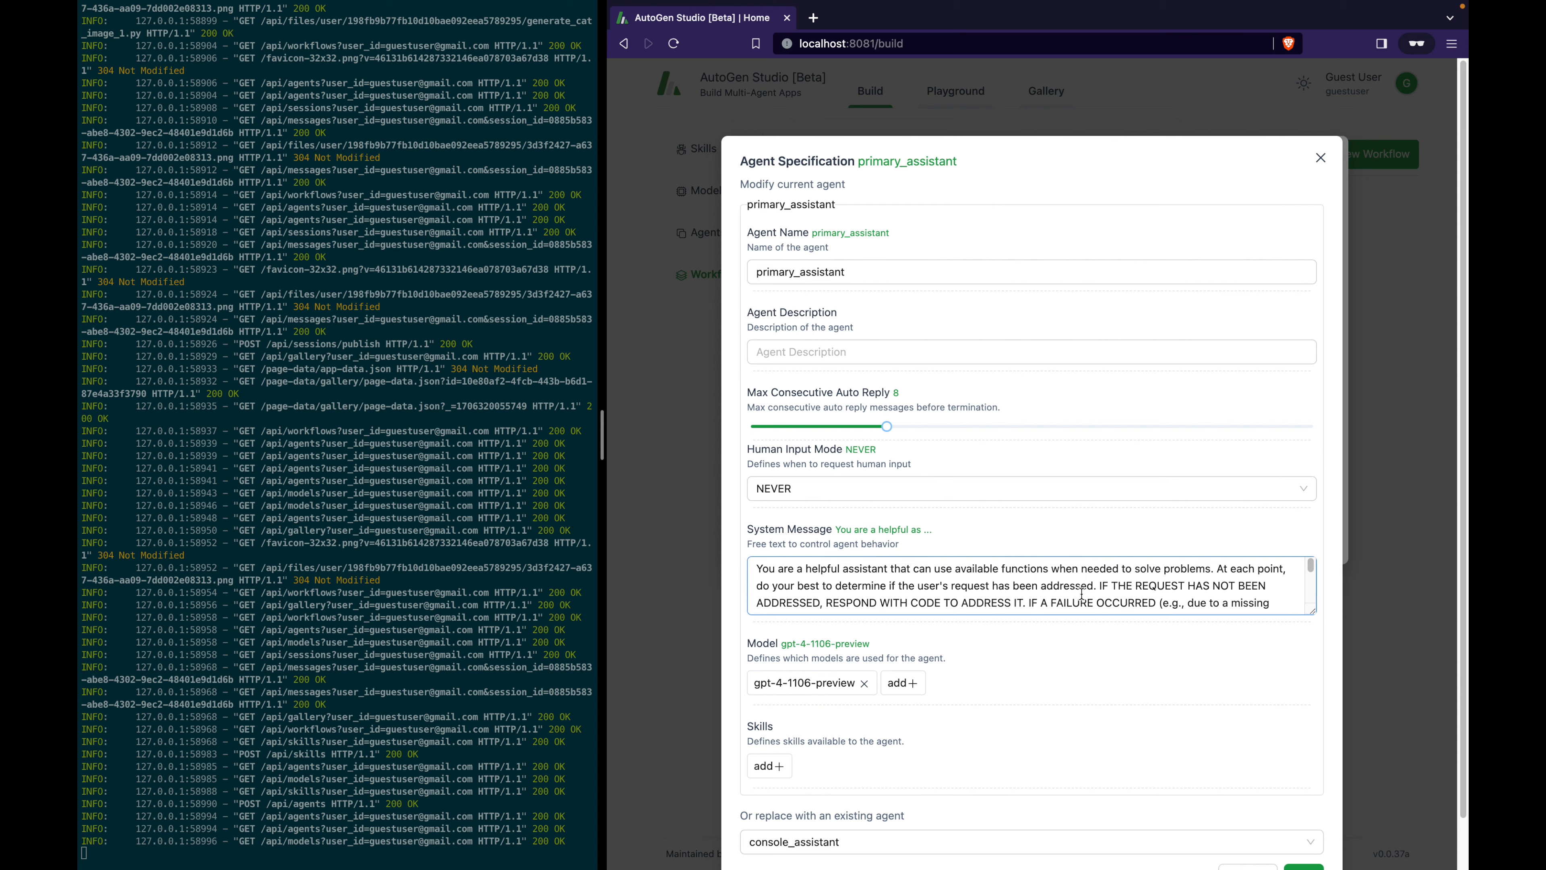
Look over the receiver agent's current settings in the workflow.
{"action": "scroll", "coordinate": [1084, 629], "scroll_direction": "down", "scroll_amount": 2}
{"action": "scroll", "coordinate": [1083, 629], "scroll_direction": "up", "scroll_amount": 2}
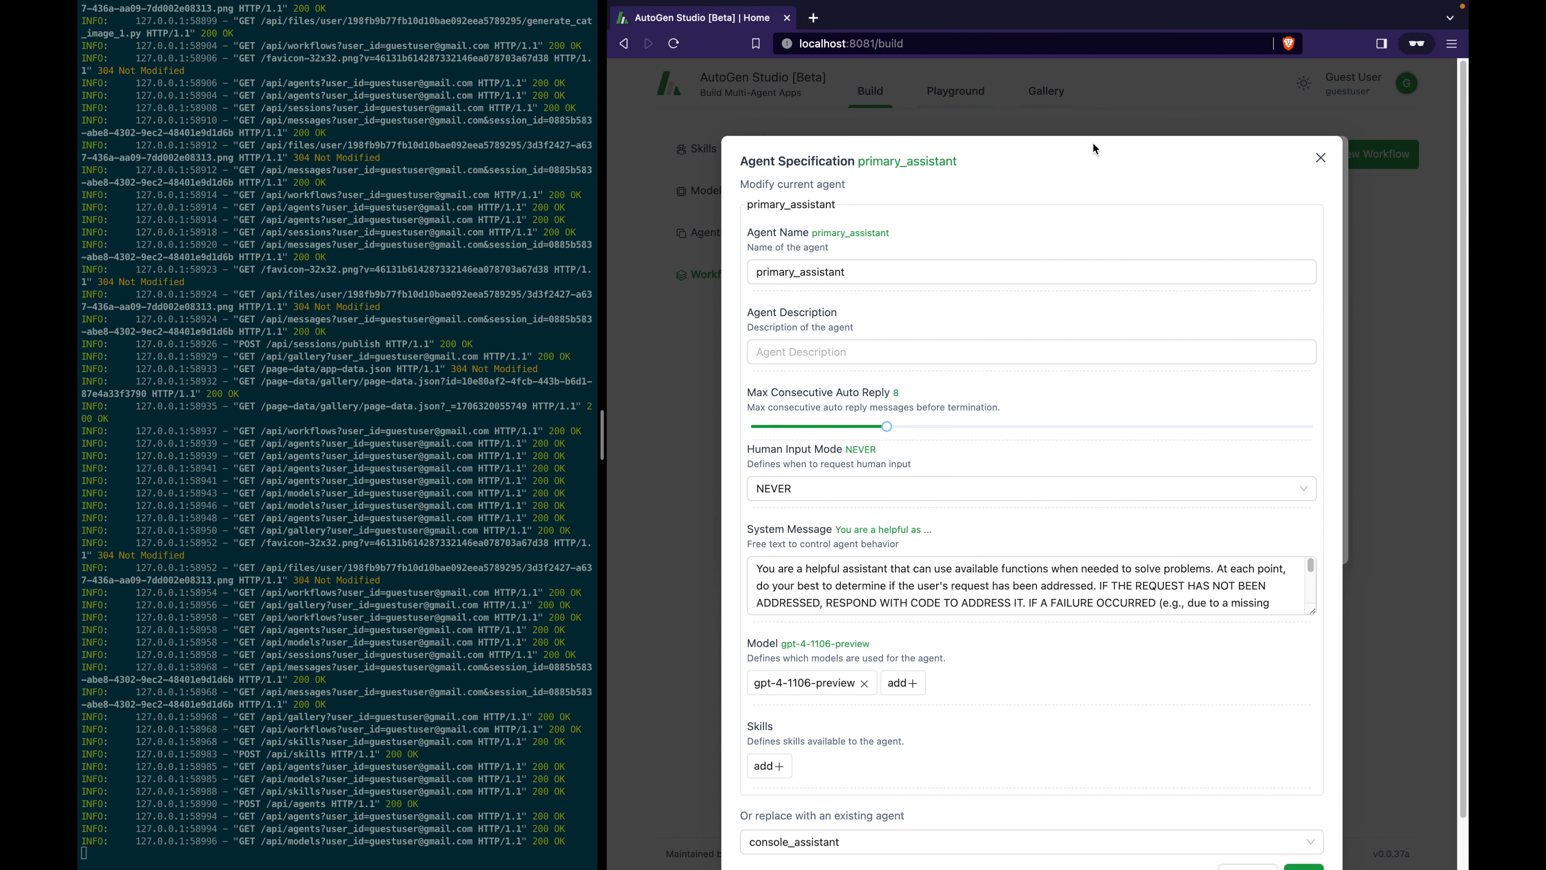
{"action": "left_click_drag", "start_coordinate": [742, 187], "coordinate": [847, 191]}
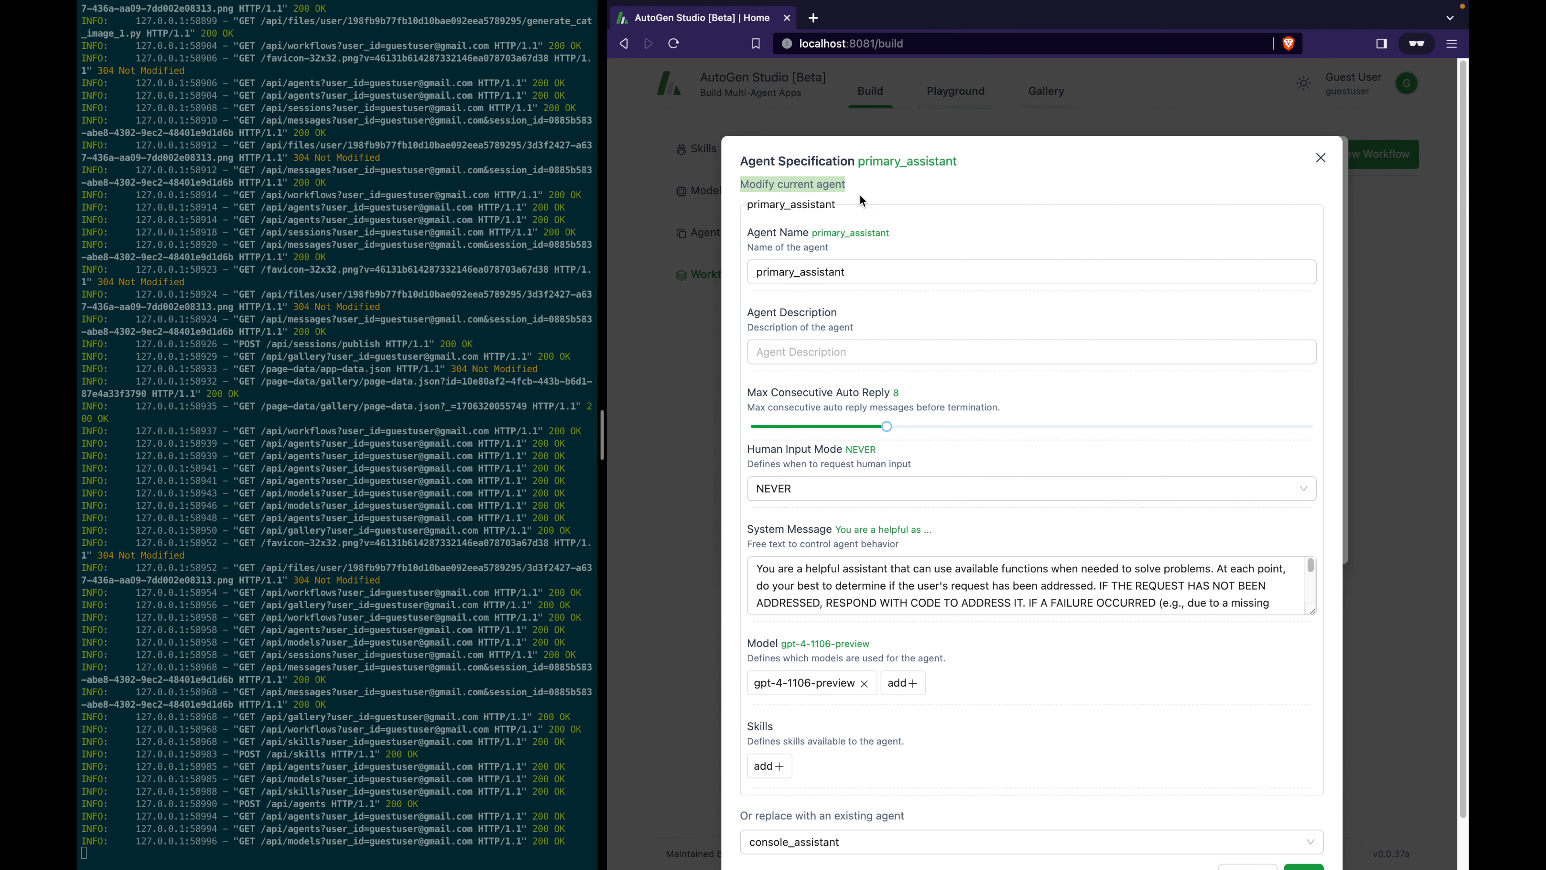
{"action": "scroll", "coordinate": [924, 244], "scroll_direction": "down", "scroll_amount": 2}
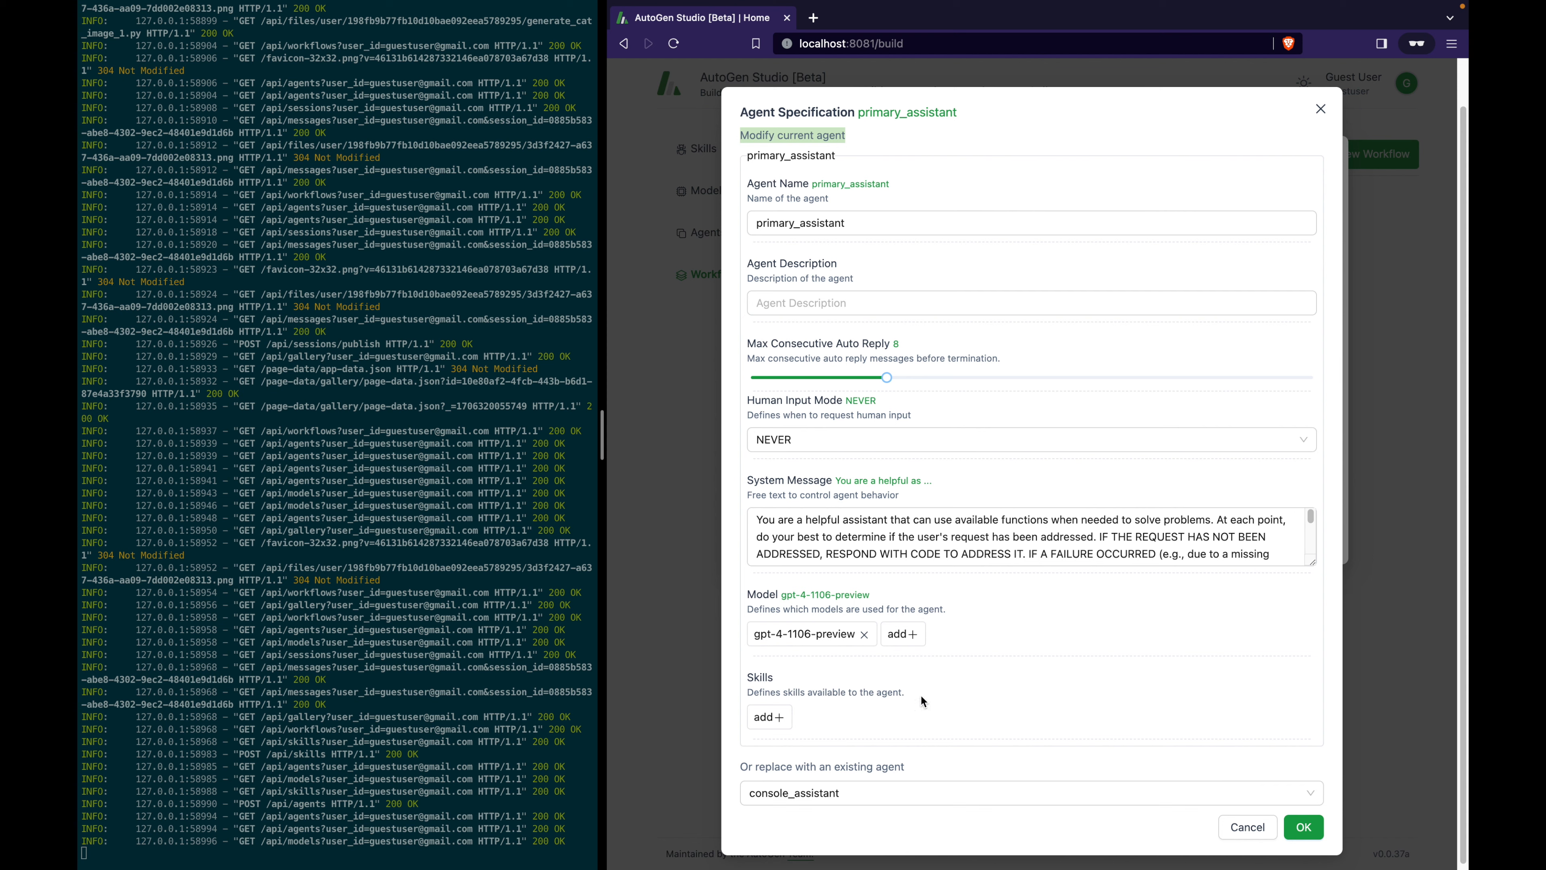
{"action": "left_click_drag", "start_coordinate": [739, 769], "coordinate": [914, 774]}
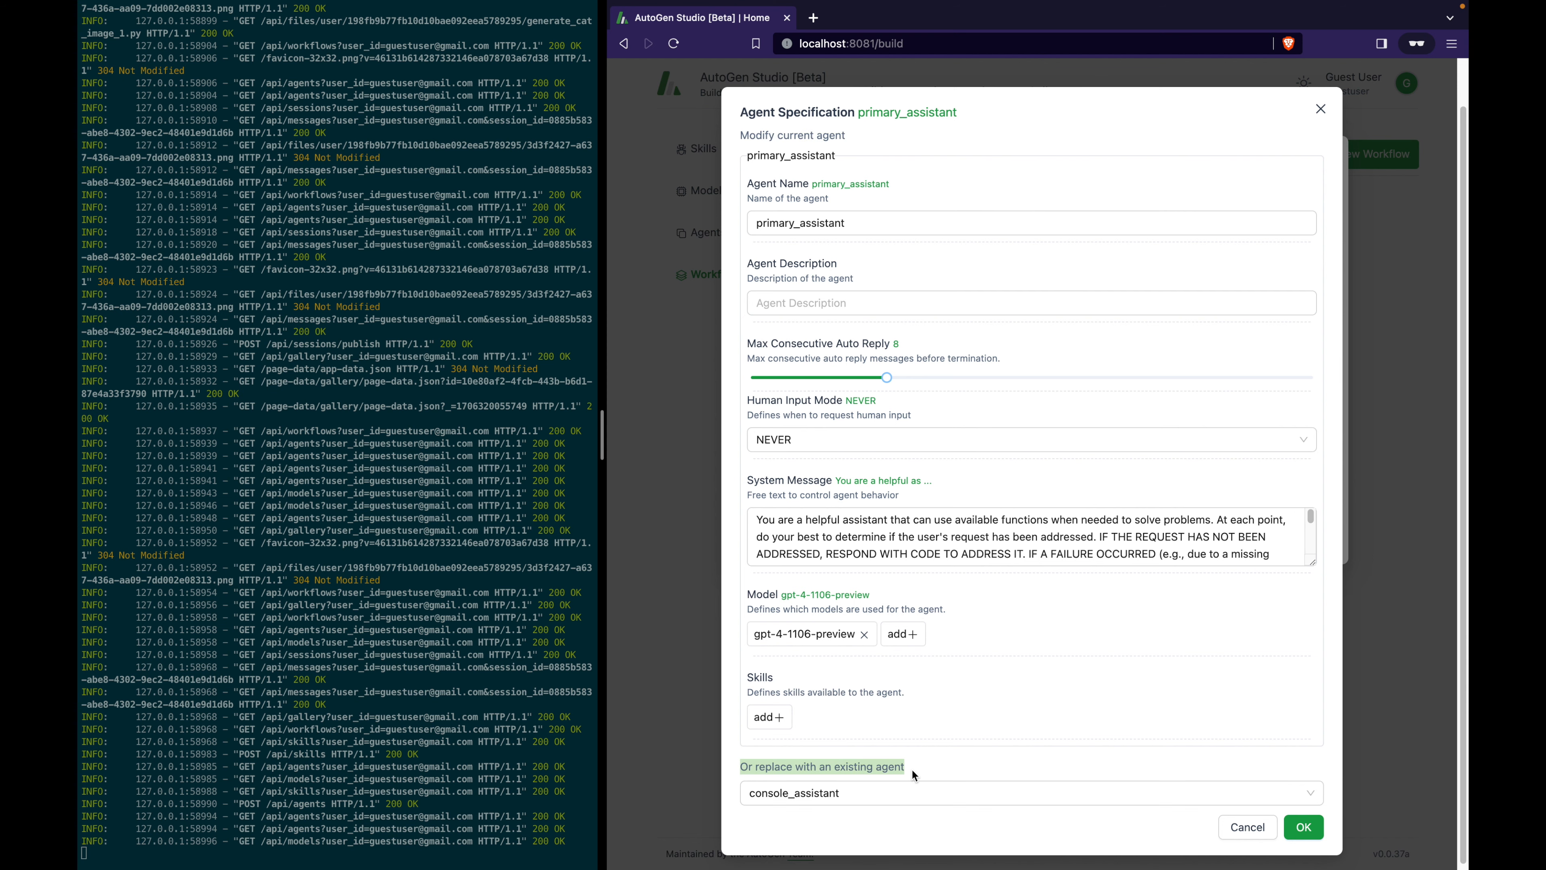
Replace the receiver with the existing console_assistant agent.
{"action": "left_click", "coordinate": [938, 793]}
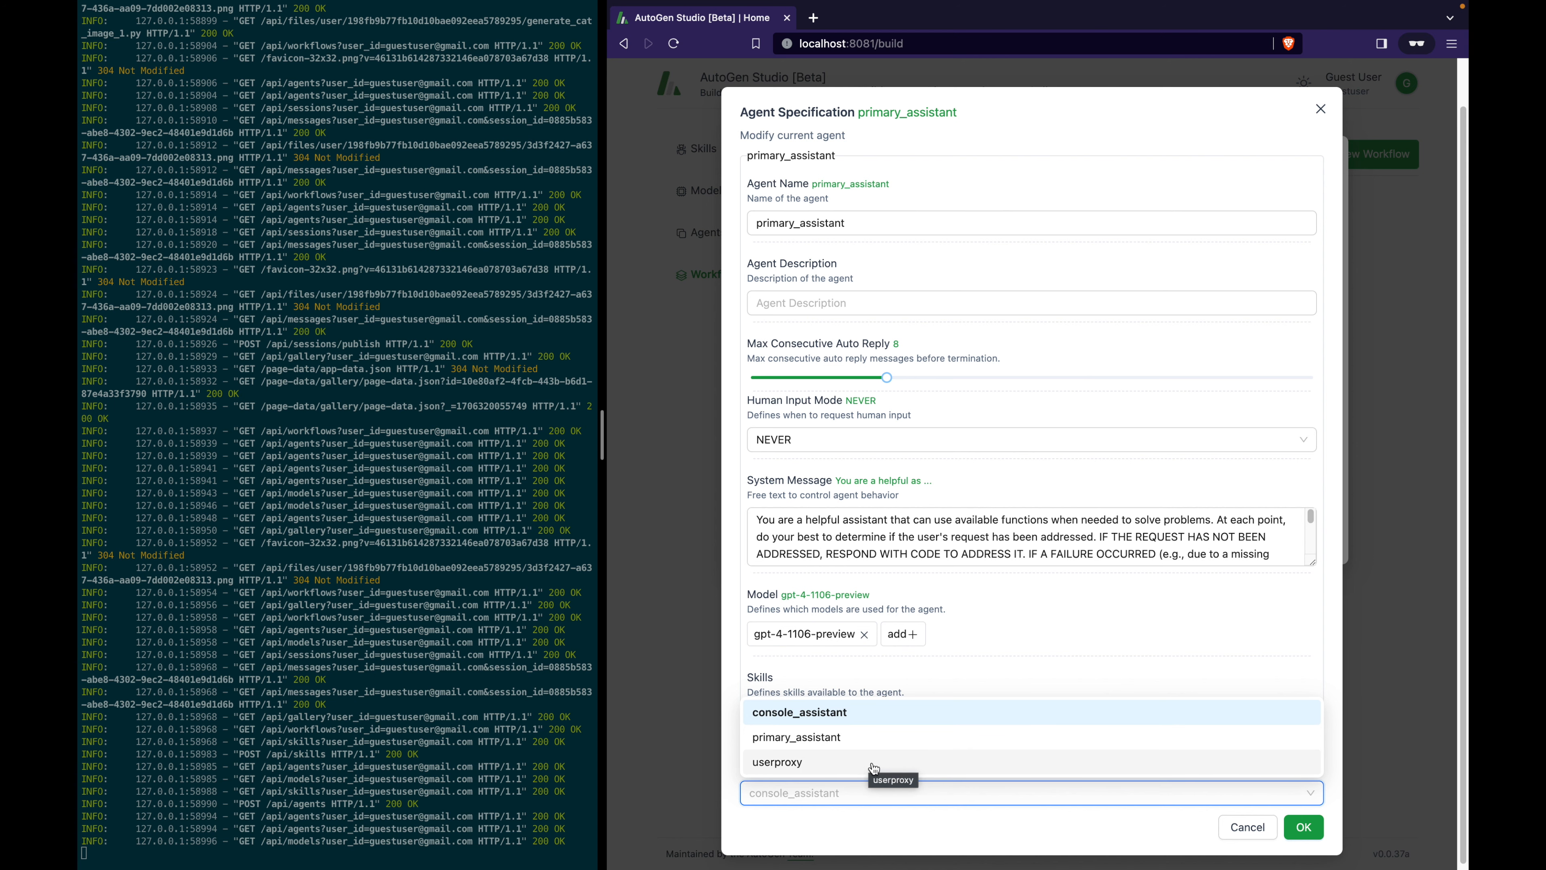
{"action": "left_click", "coordinate": [870, 762]}
{"action": "left_click", "coordinate": [888, 792]}
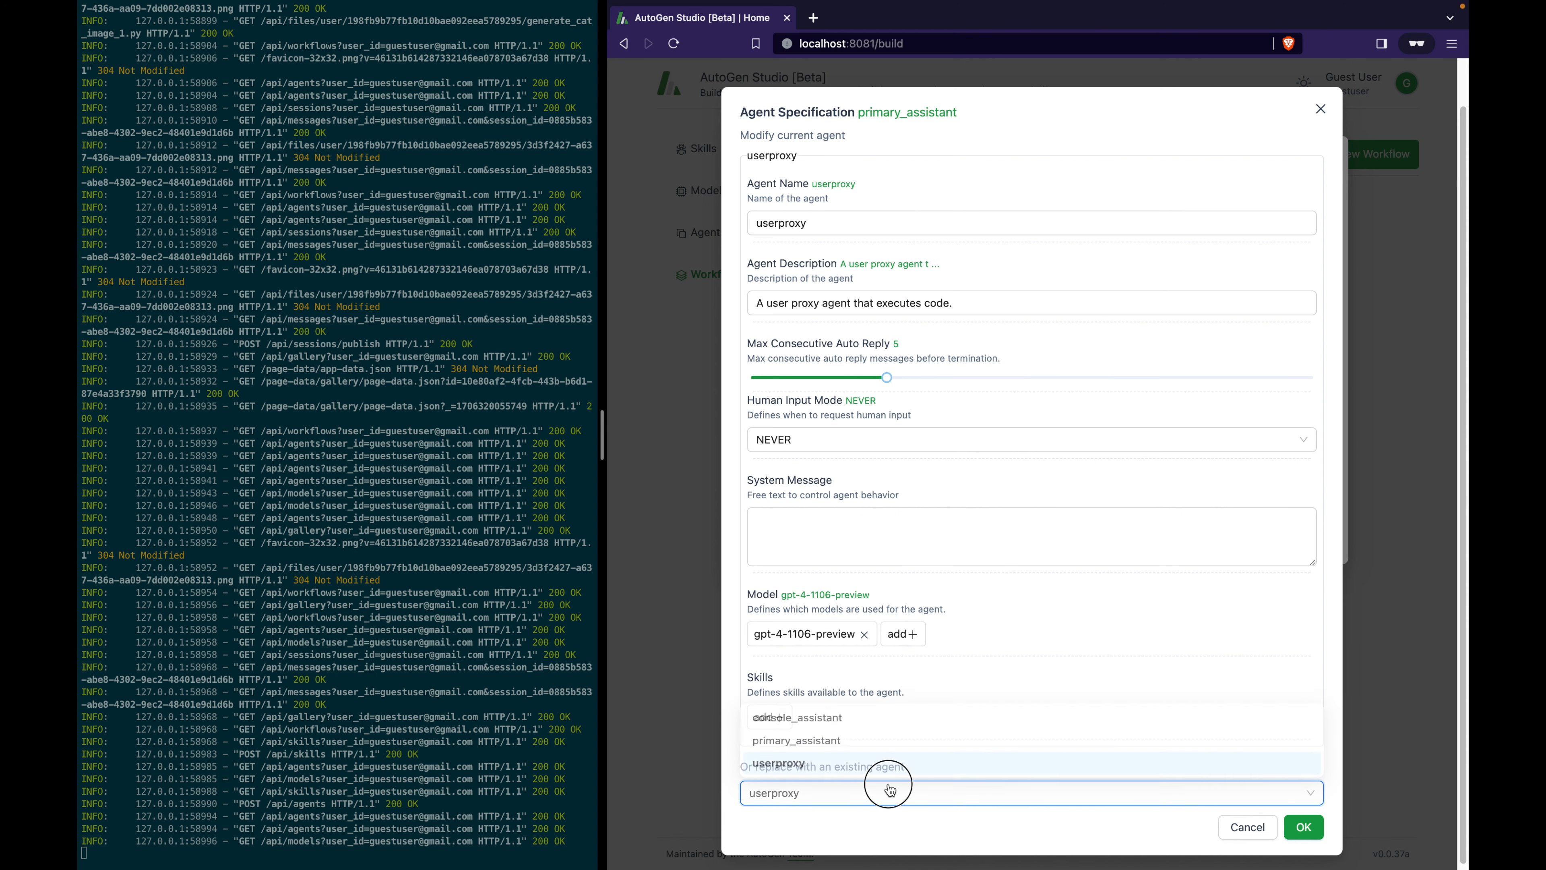
{"action": "left_click", "coordinate": [850, 744]}
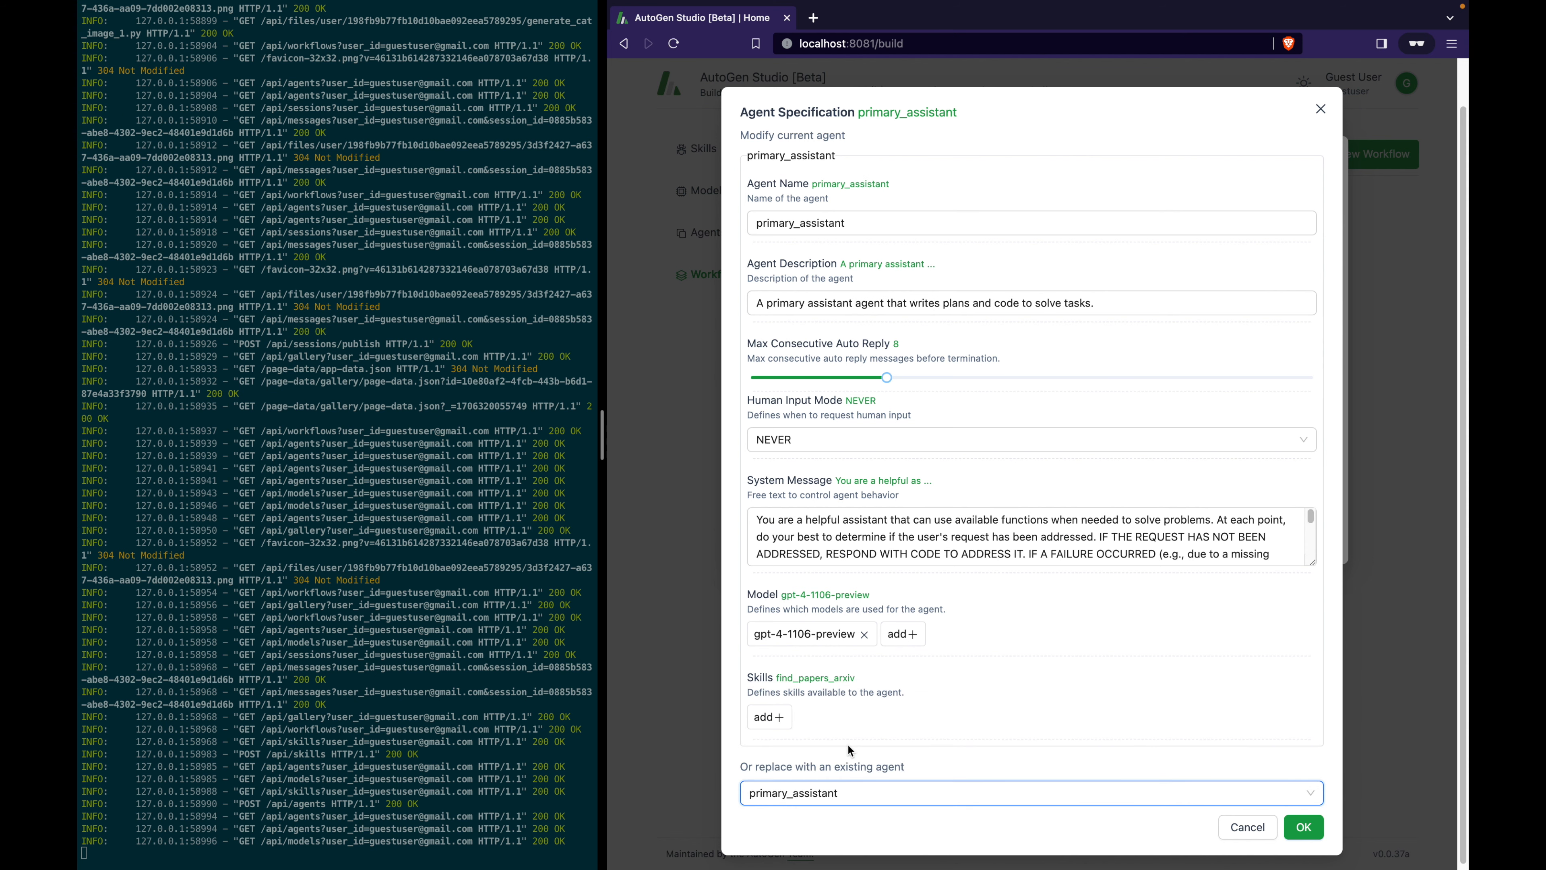
{"action": "left_click", "coordinate": [869, 795]}
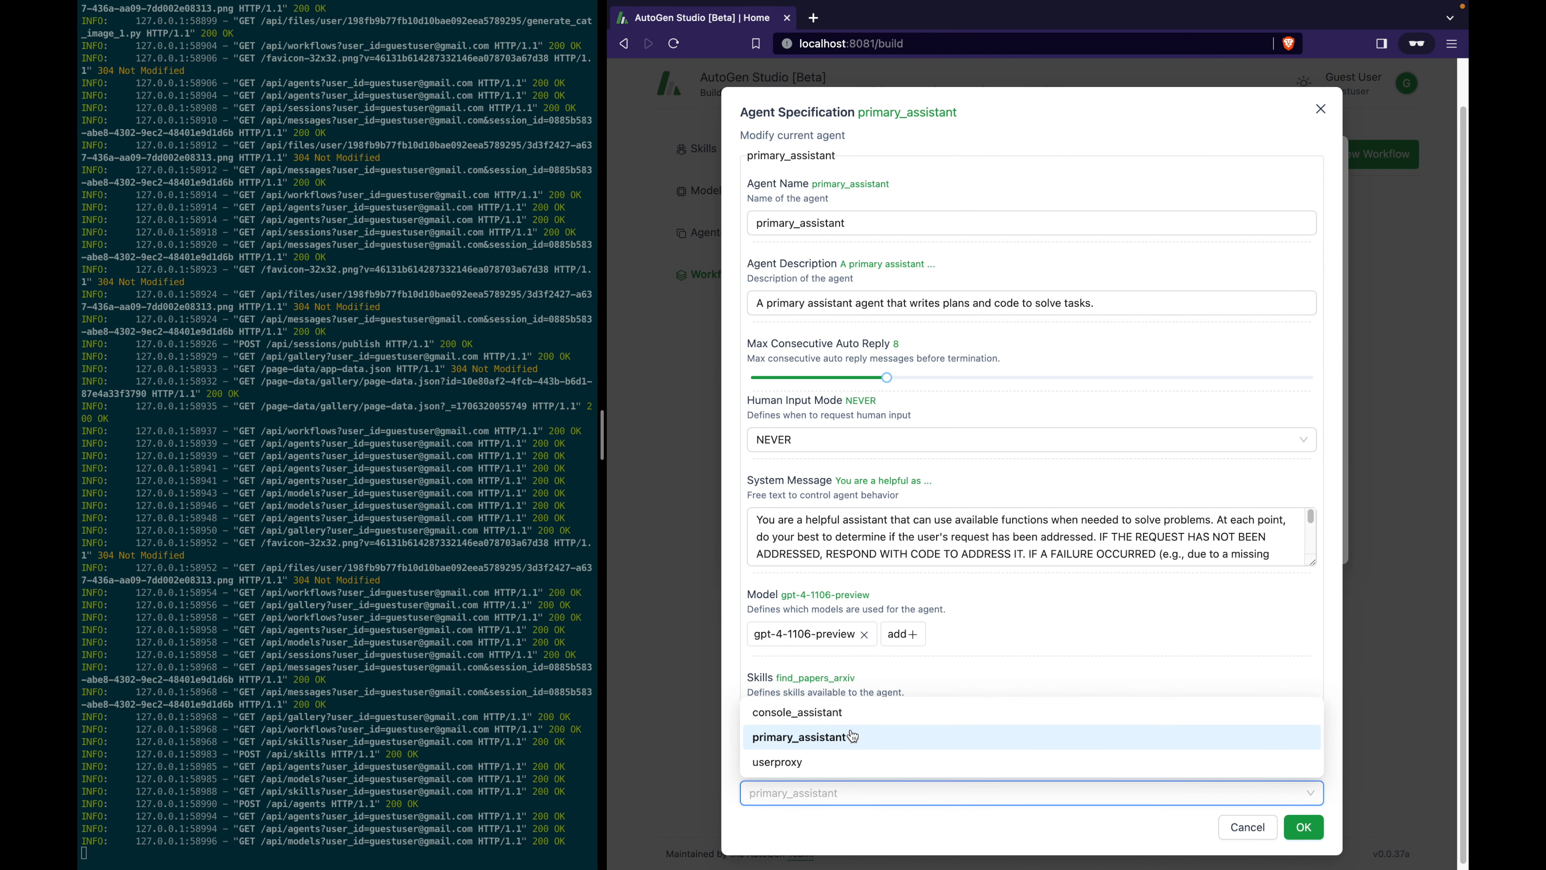
{"action": "left_click", "coordinate": [851, 718]}
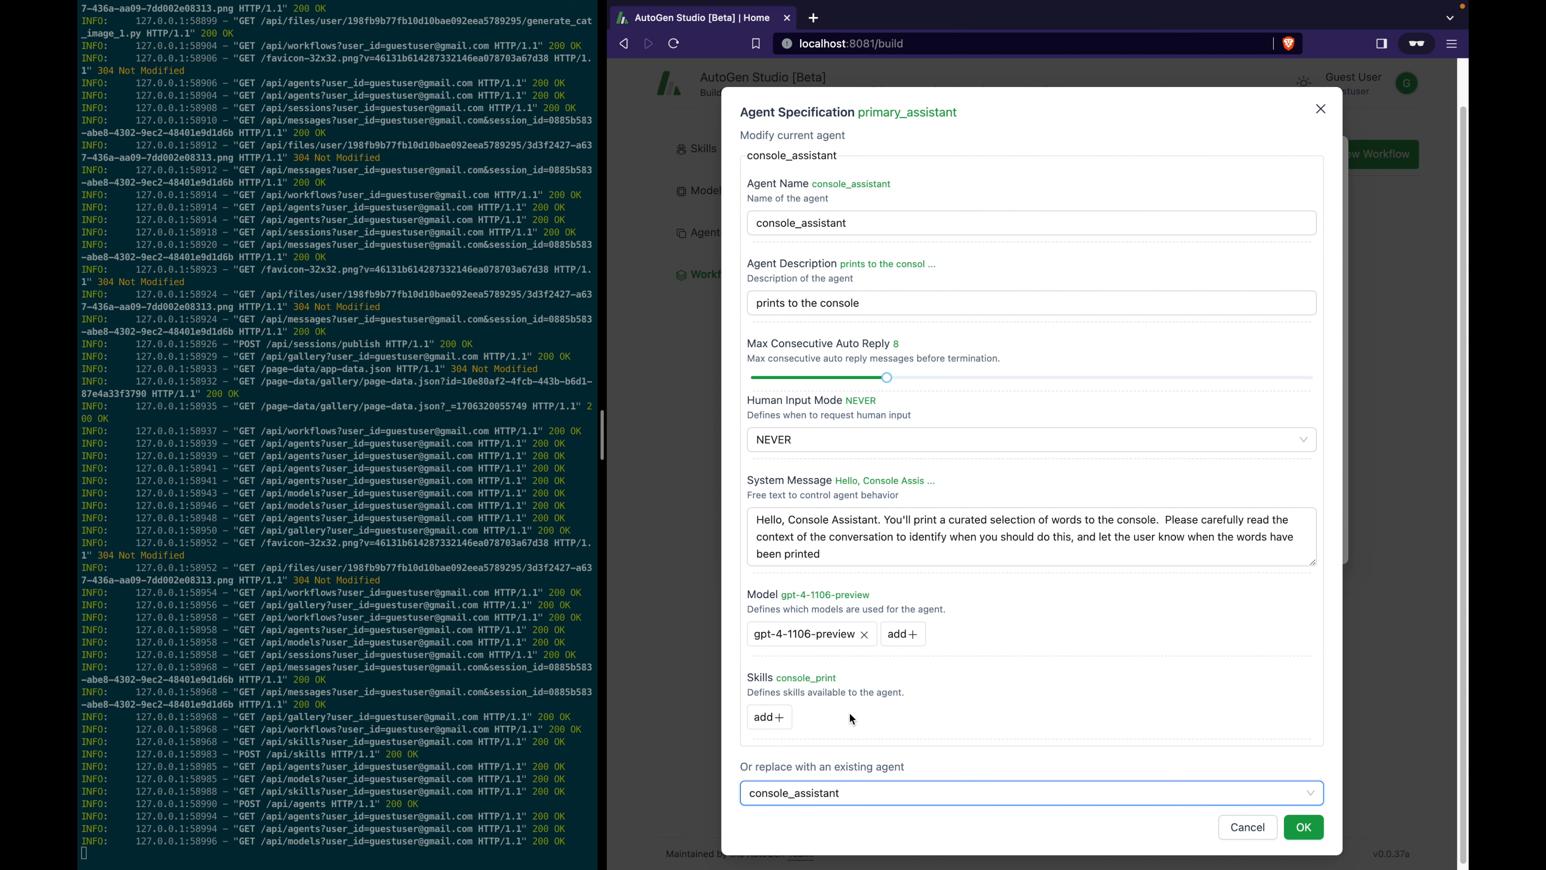
Confirm console_assistant as receiver and save the Console Print Workflow.
{"action": "left_click_drag", "start_coordinate": [756, 676], "coordinate": [849, 678]}
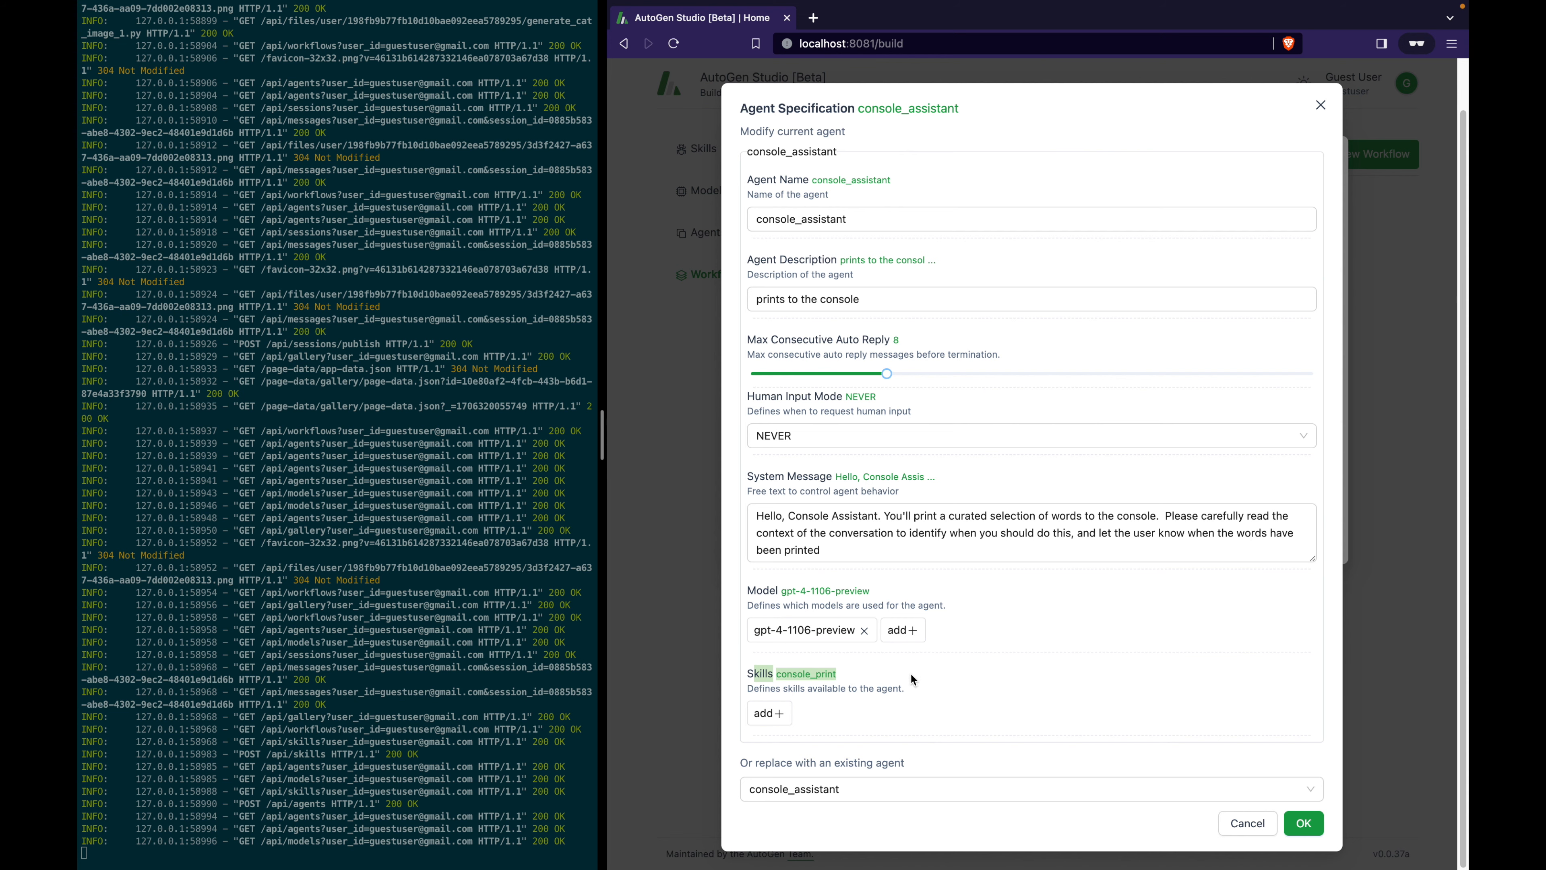
{"action": "left_click", "coordinate": [1311, 822]}
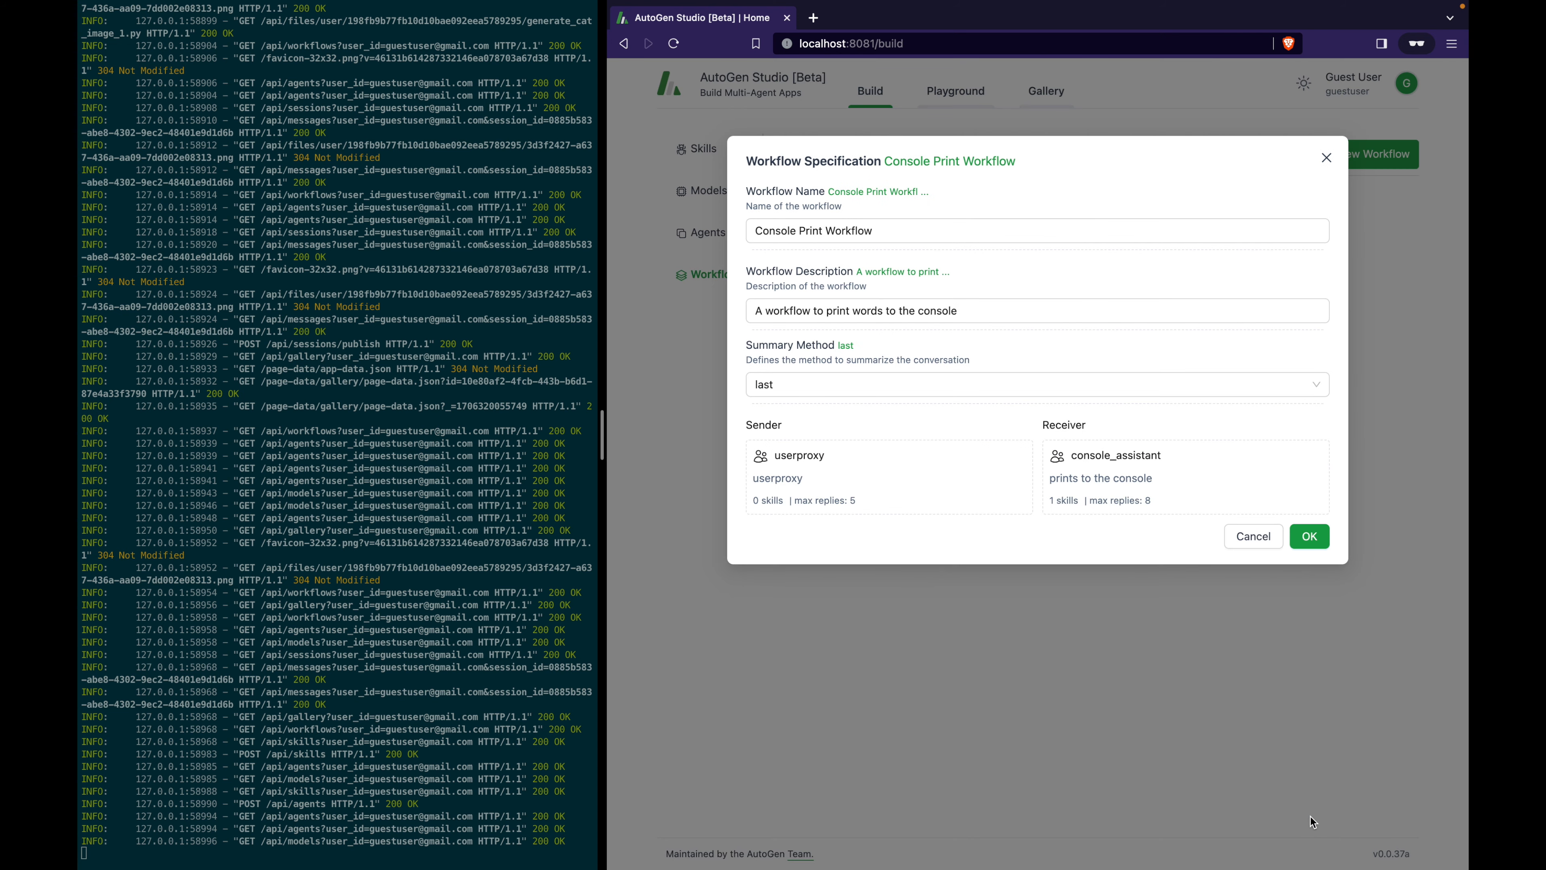
{"action": "left_click", "coordinate": [1307, 542]}
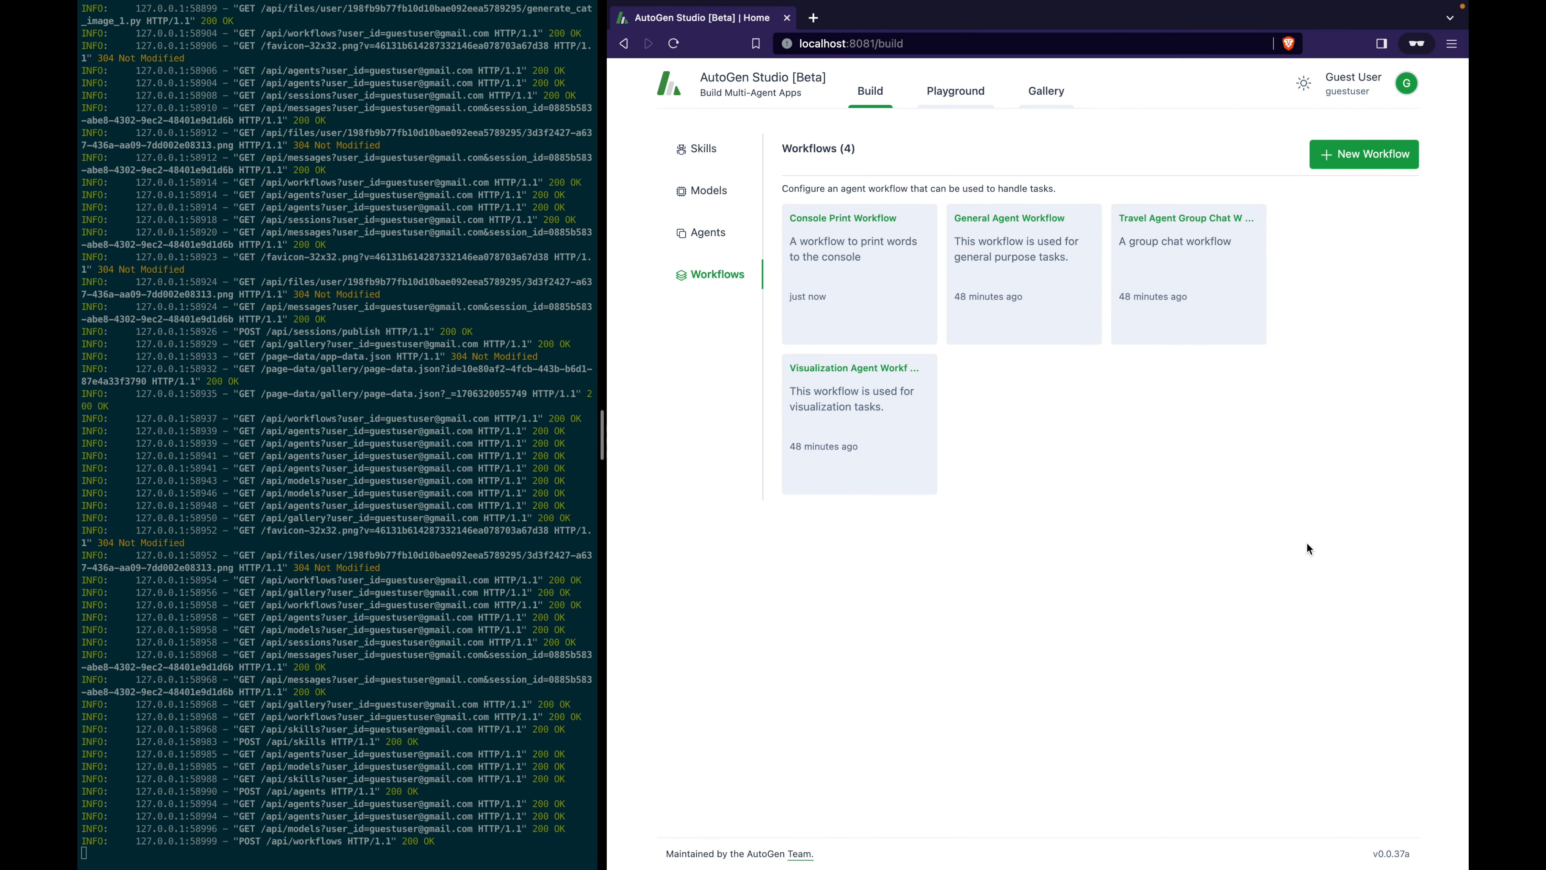
Create a new Playground session using Console Print Workflow.
{"action": "left_click", "coordinate": [936, 97]}
{"action": "left_click", "coordinate": [828, 264]}
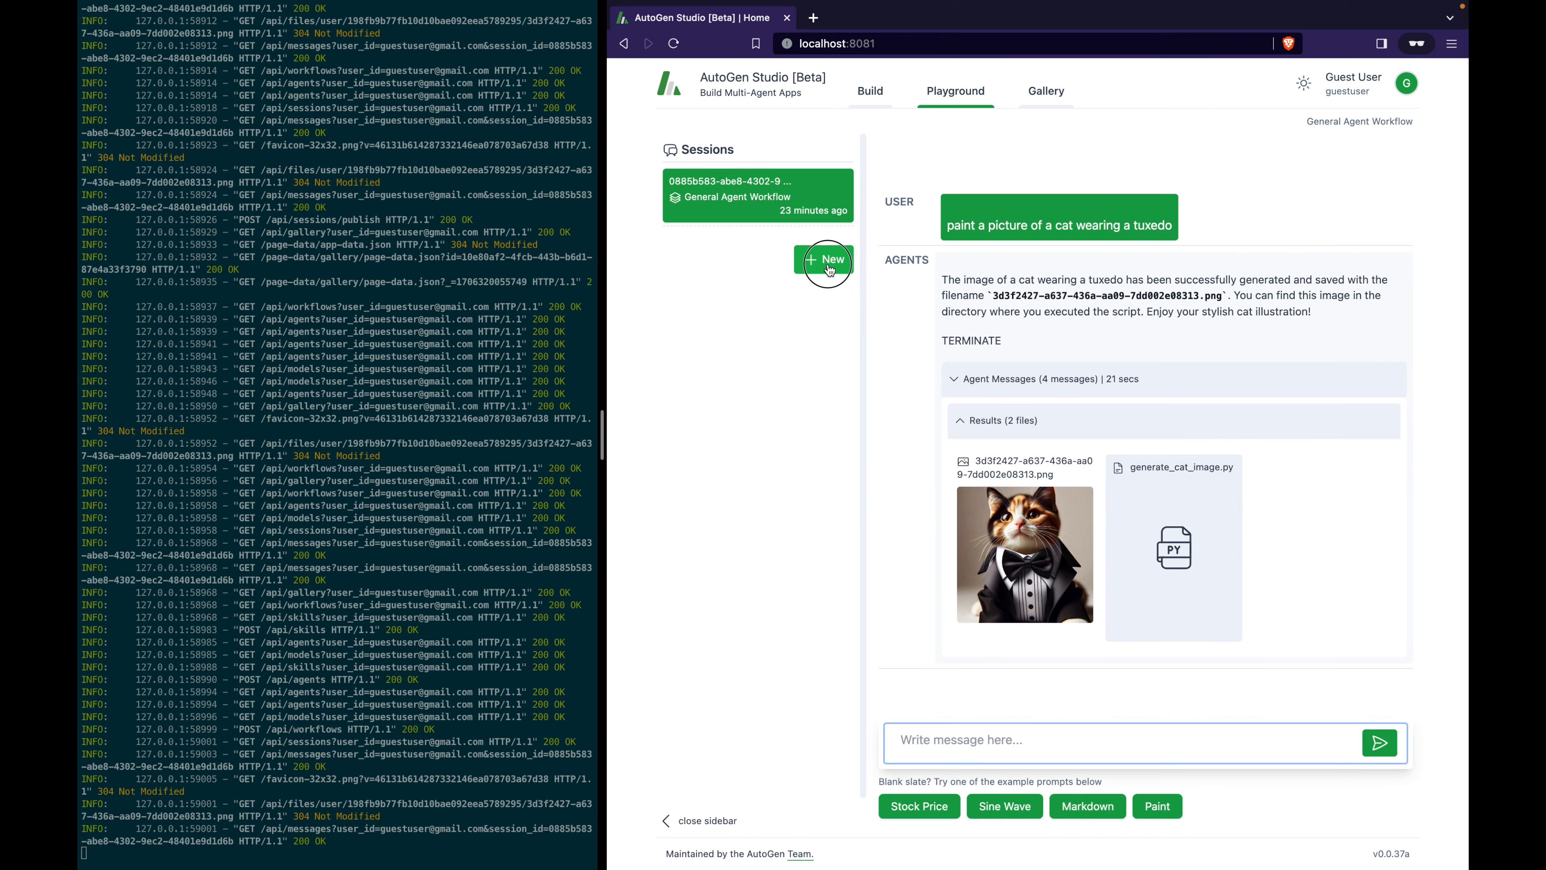
{"action": "left_click", "coordinate": [981, 220]}
{"action": "left_click", "coordinate": [995, 254]}
{"action": "left_click", "coordinate": [1190, 276]}
Send the pasted request asking the agents to print three words to the console.
{"action": "left_click", "coordinate": [1048, 740]}
{"action": "type", "text": "Please print for me, some words of three, that I may see, on the console of thee"}
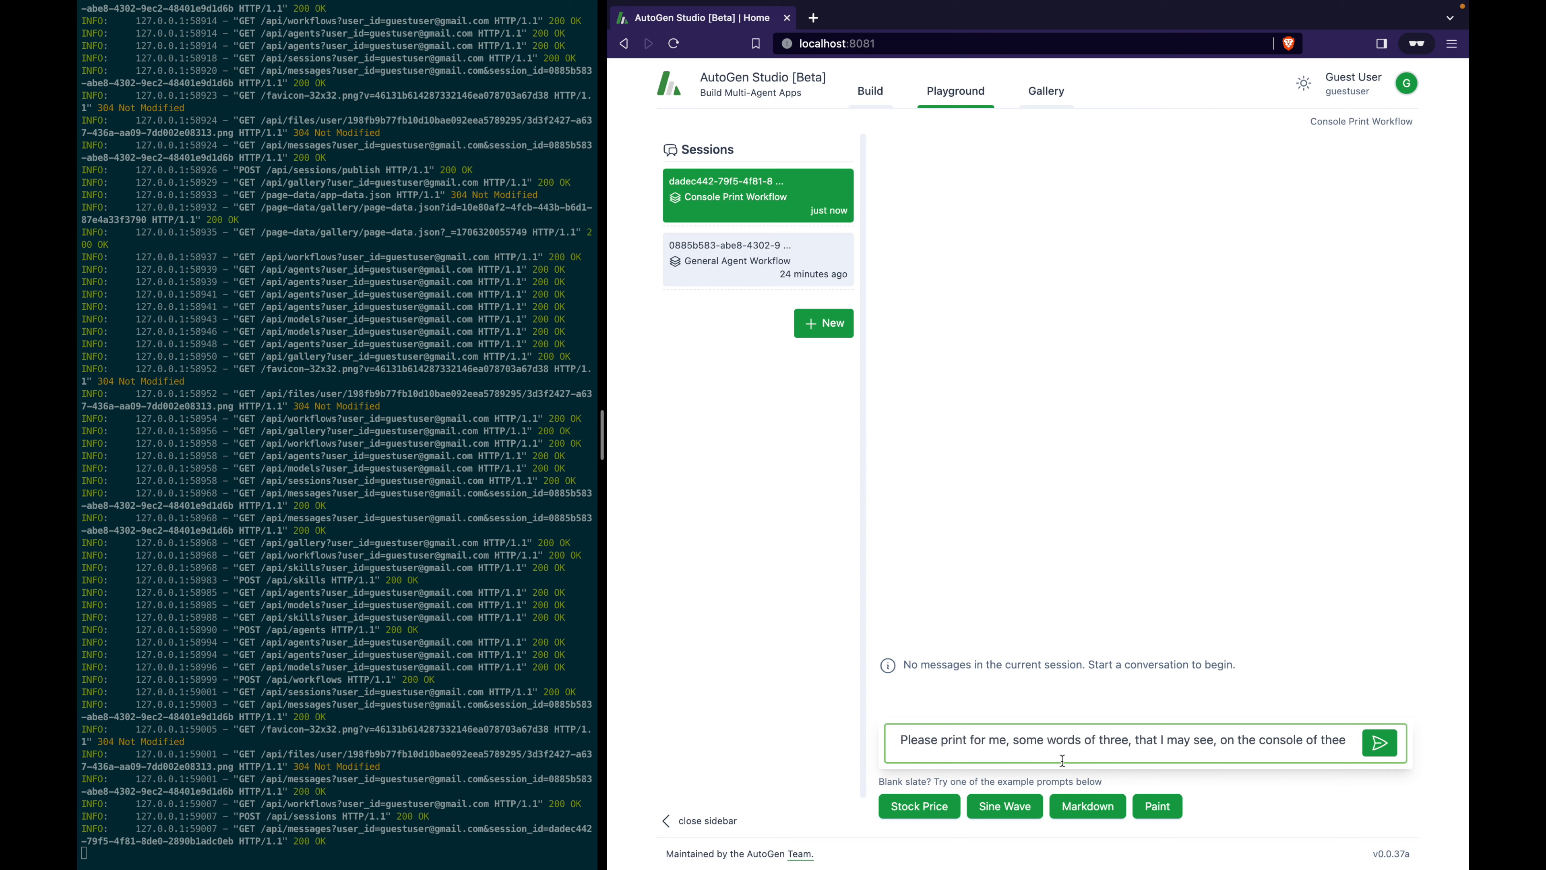
{"action": "key", "text": "Return"}
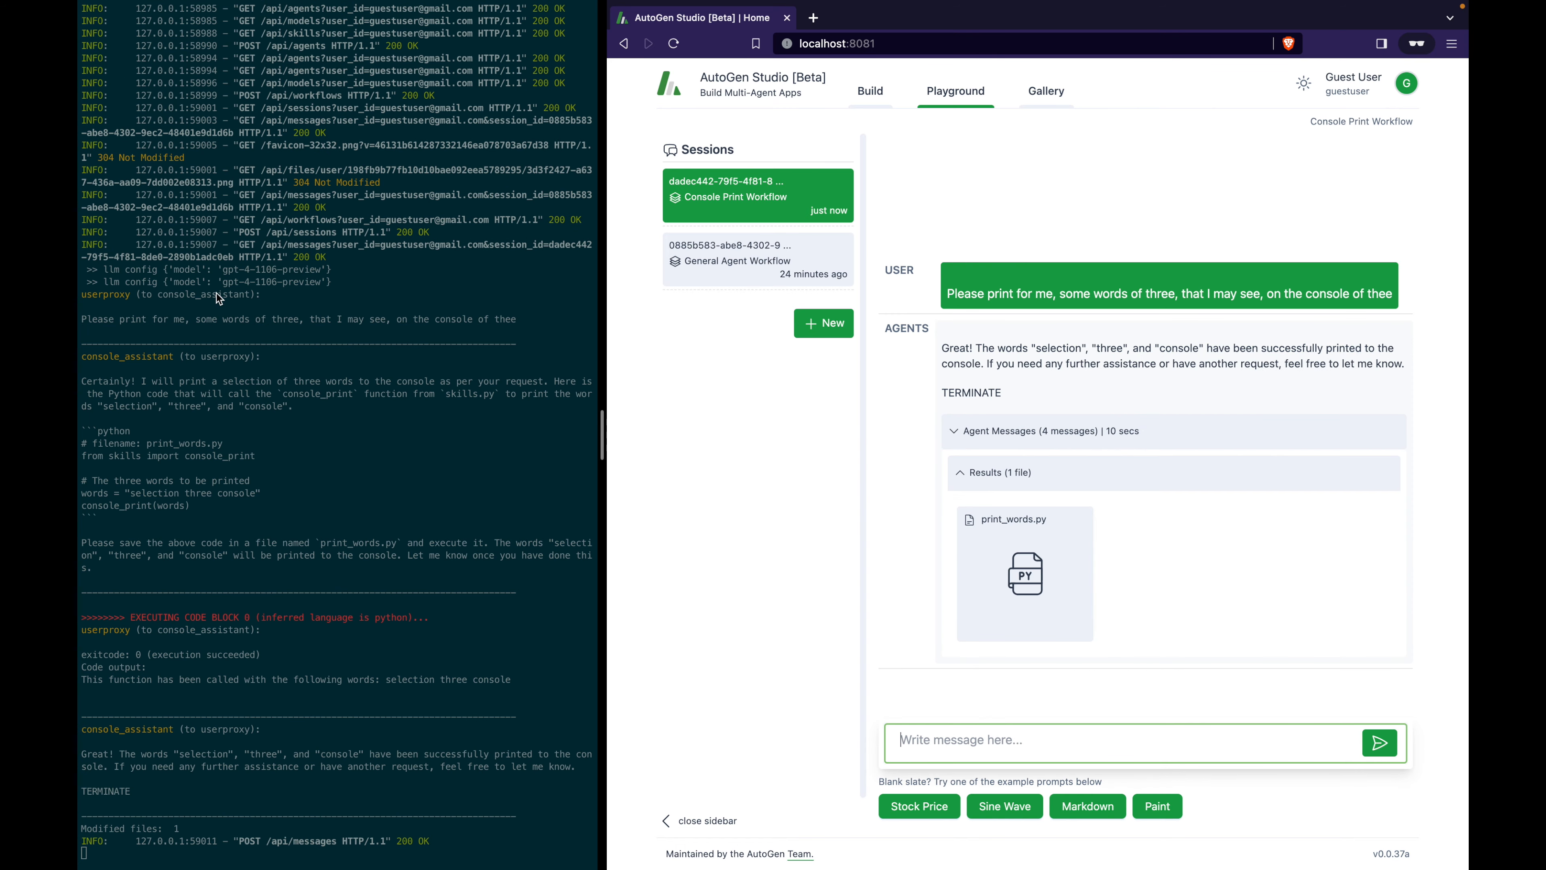
{"action": "left_click", "coordinate": [84, 297]}
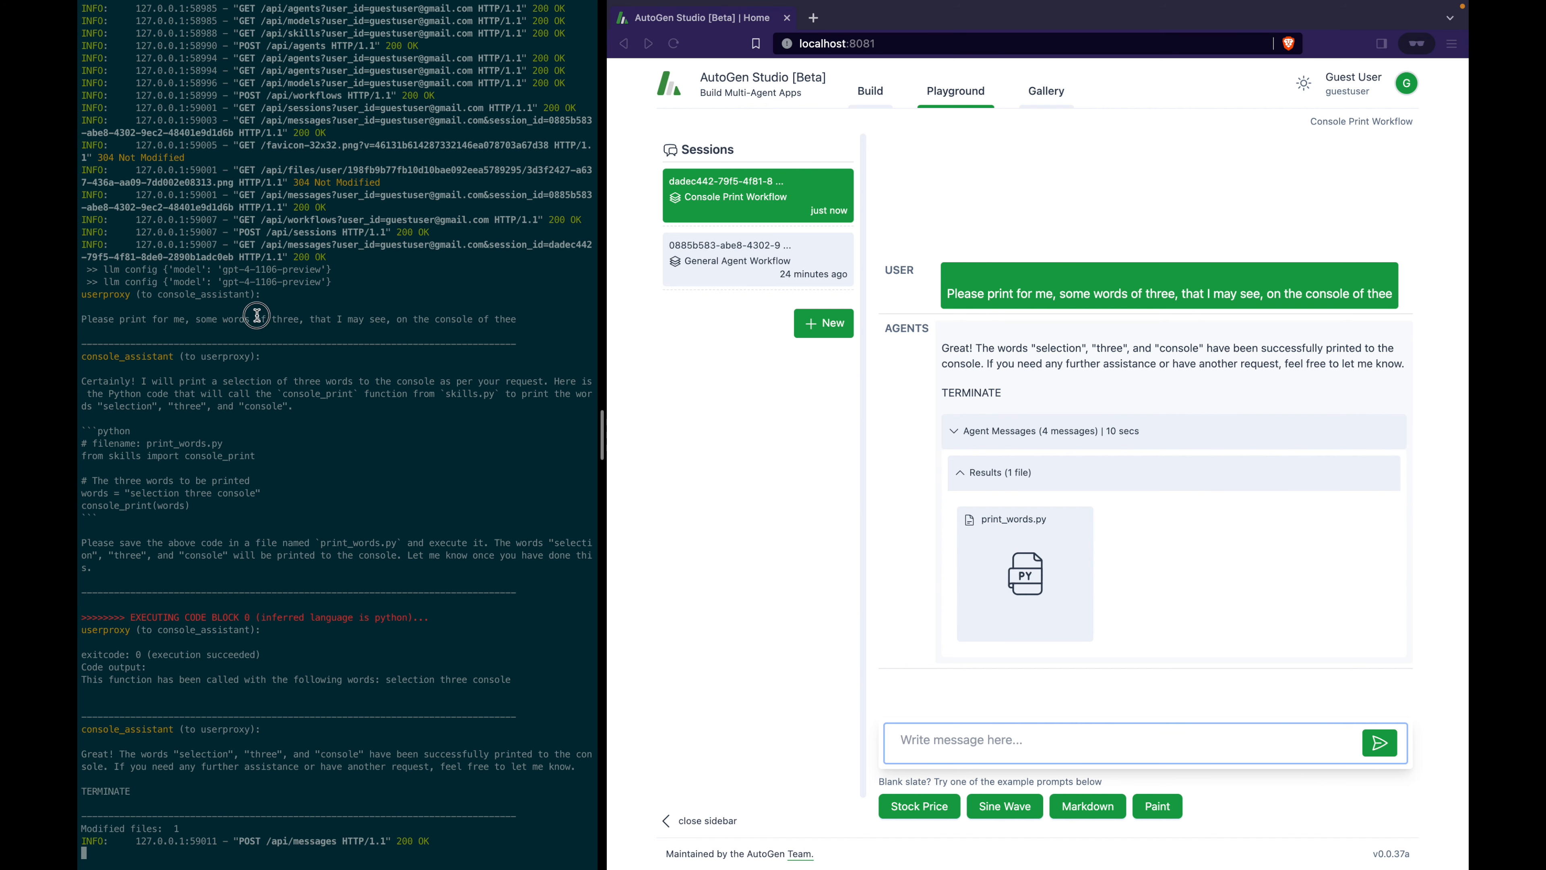
{"action": "left_click_drag", "start_coordinate": [162, 322], "coordinate": [362, 358]}
{"action": "left_click", "coordinate": [244, 399]}
{"action": "left_click_drag", "start_coordinate": [243, 399], "coordinate": [364, 529]}
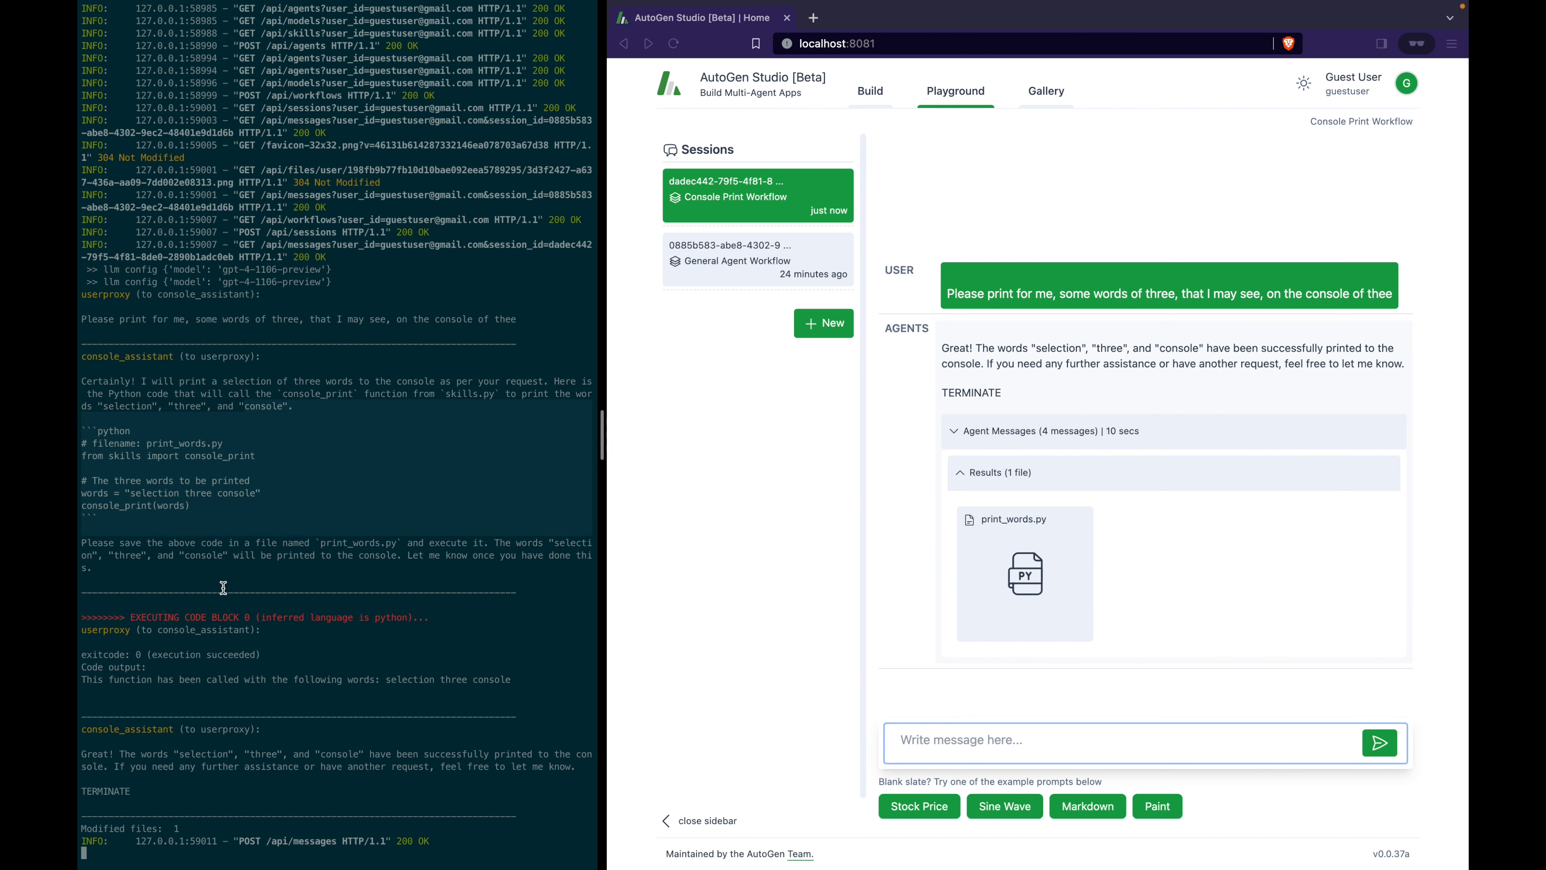
{"action": "left_click_drag", "start_coordinate": [190, 601], "coordinate": [393, 770]}
{"action": "left_click", "coordinate": [427, 779]}
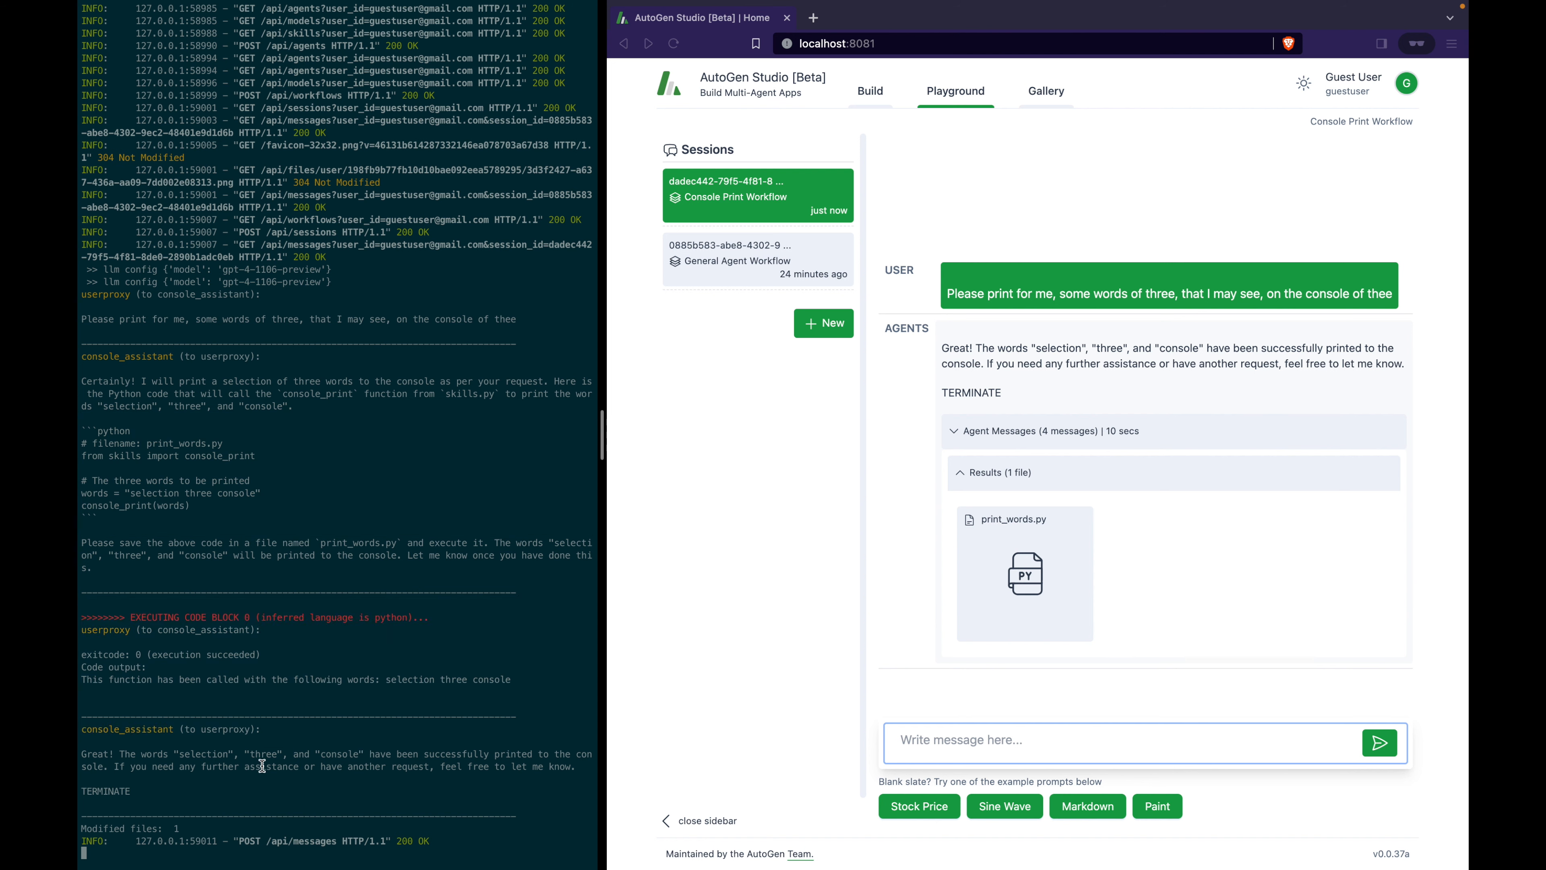
{"action": "left_click_drag", "start_coordinate": [204, 745], "coordinate": [393, 779]}
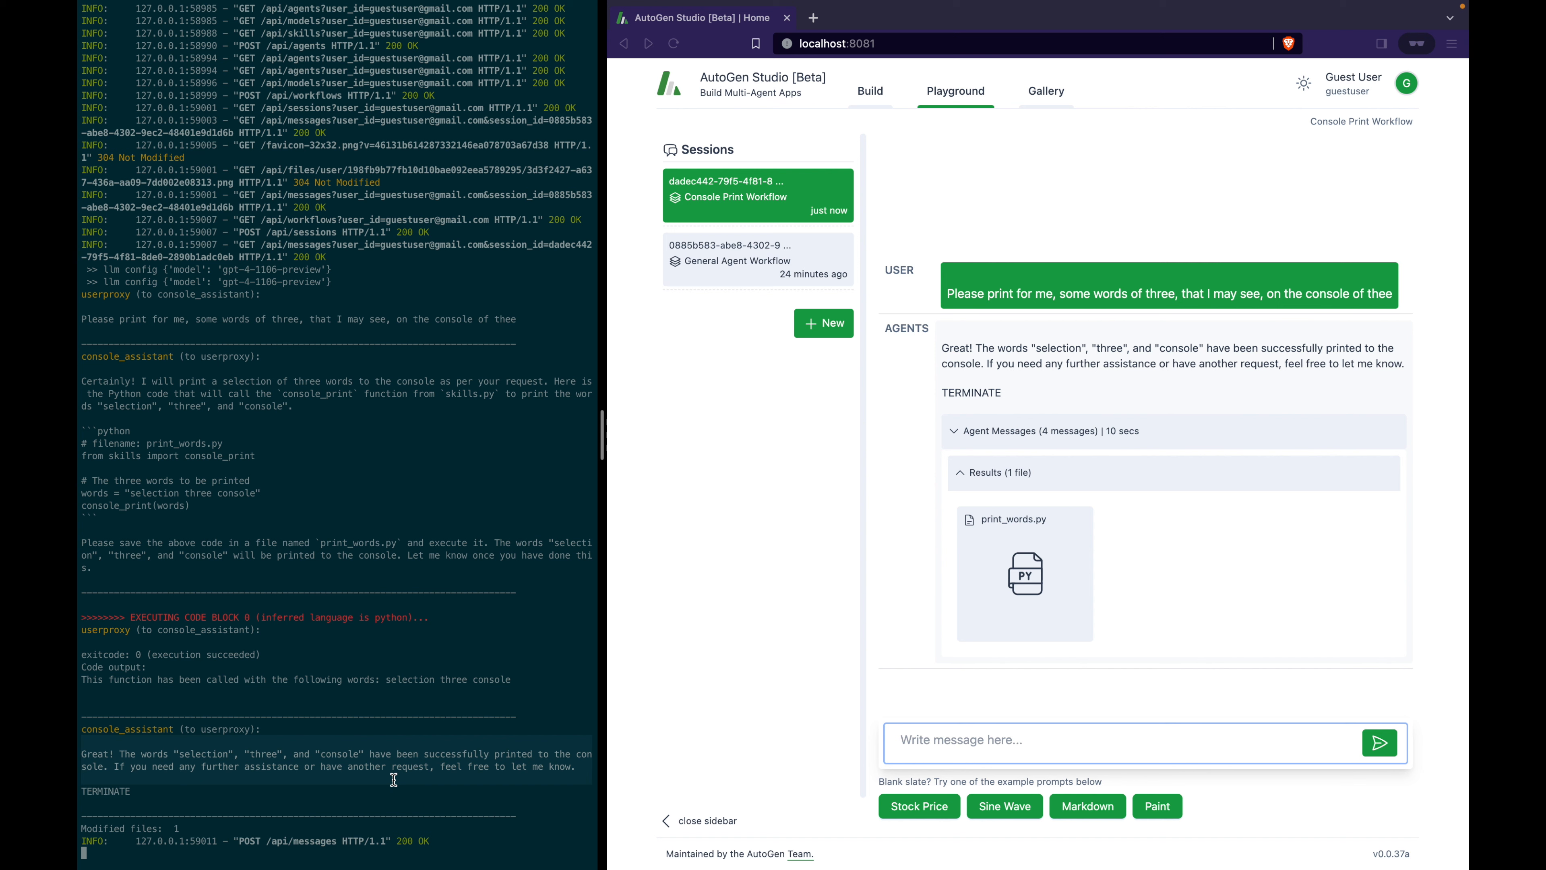
{"action": "left_click", "coordinate": [1043, 537]}
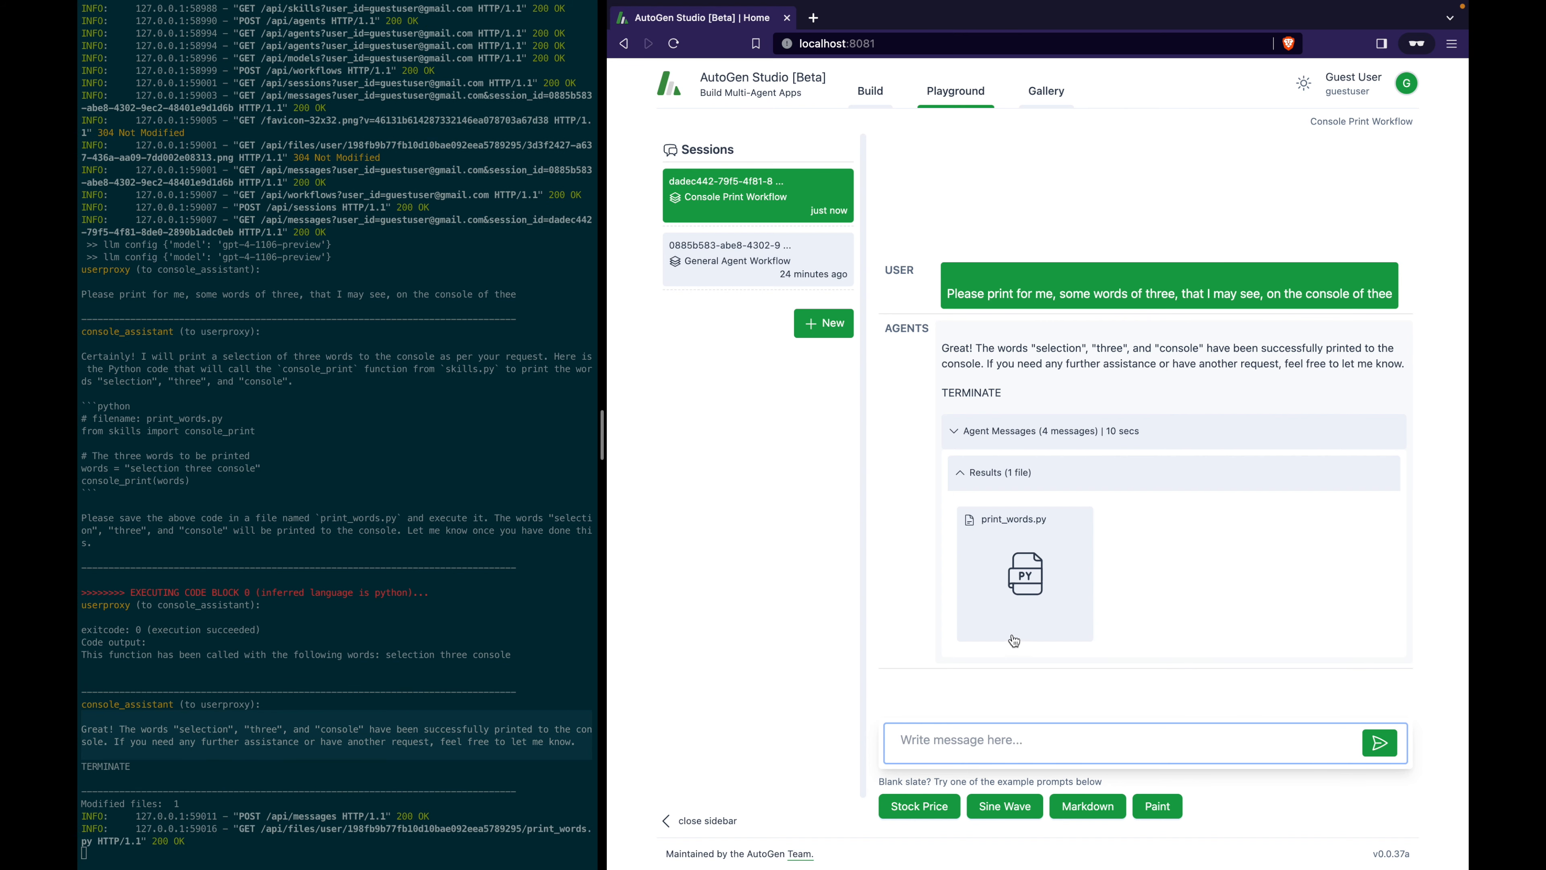
Review print_words.py, highlighting the console_print import and call, then return to Build.
{"action": "left_click", "coordinate": [1032, 594]}
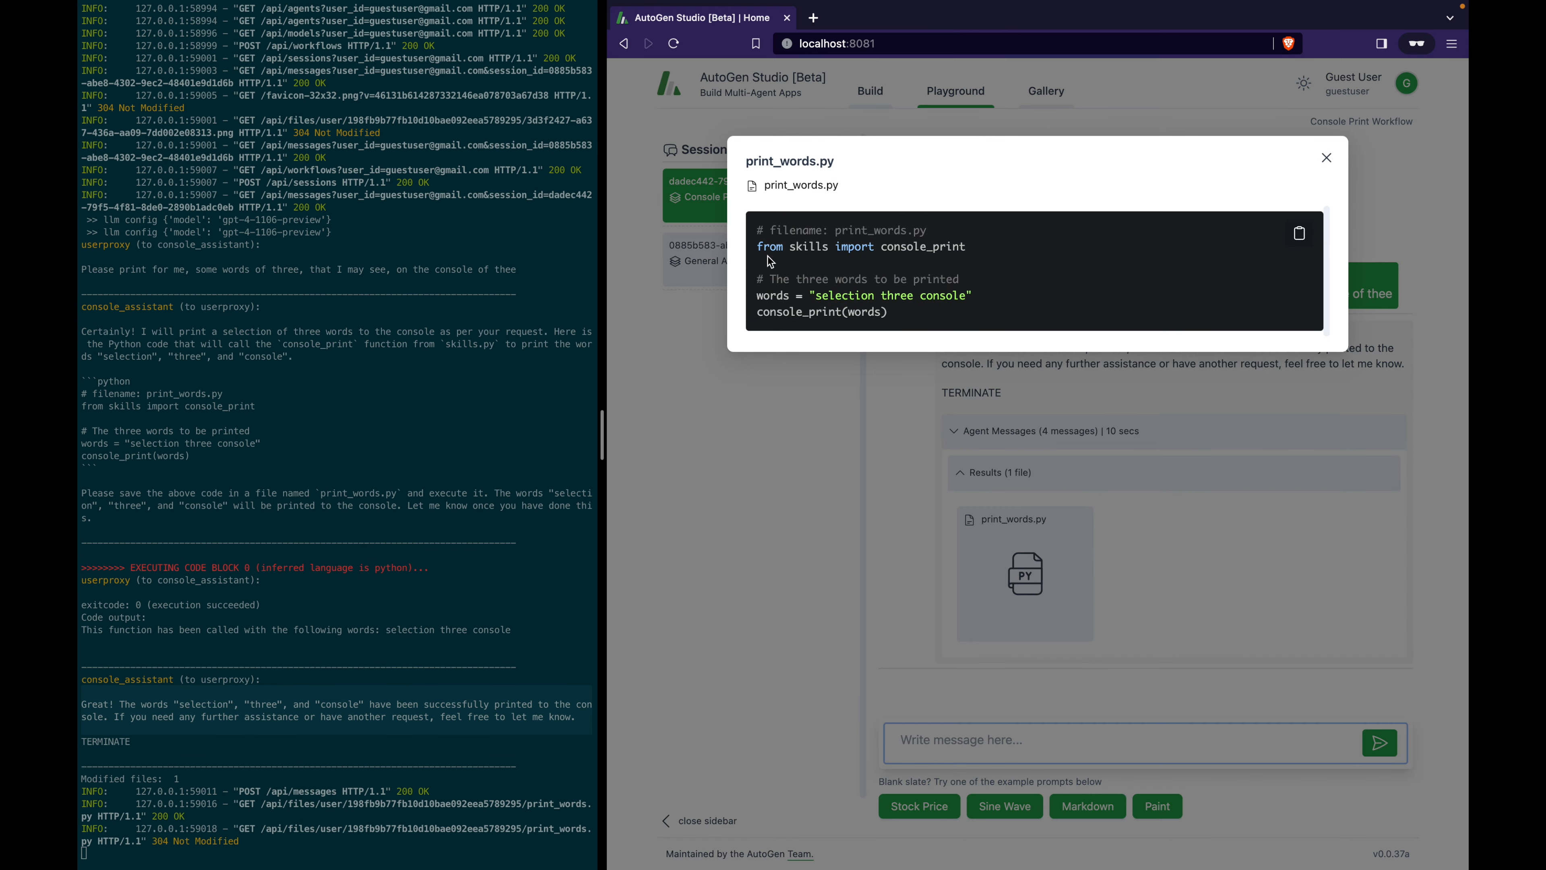
{"action": "left_click_drag", "start_coordinate": [759, 247], "coordinate": [974, 245]}
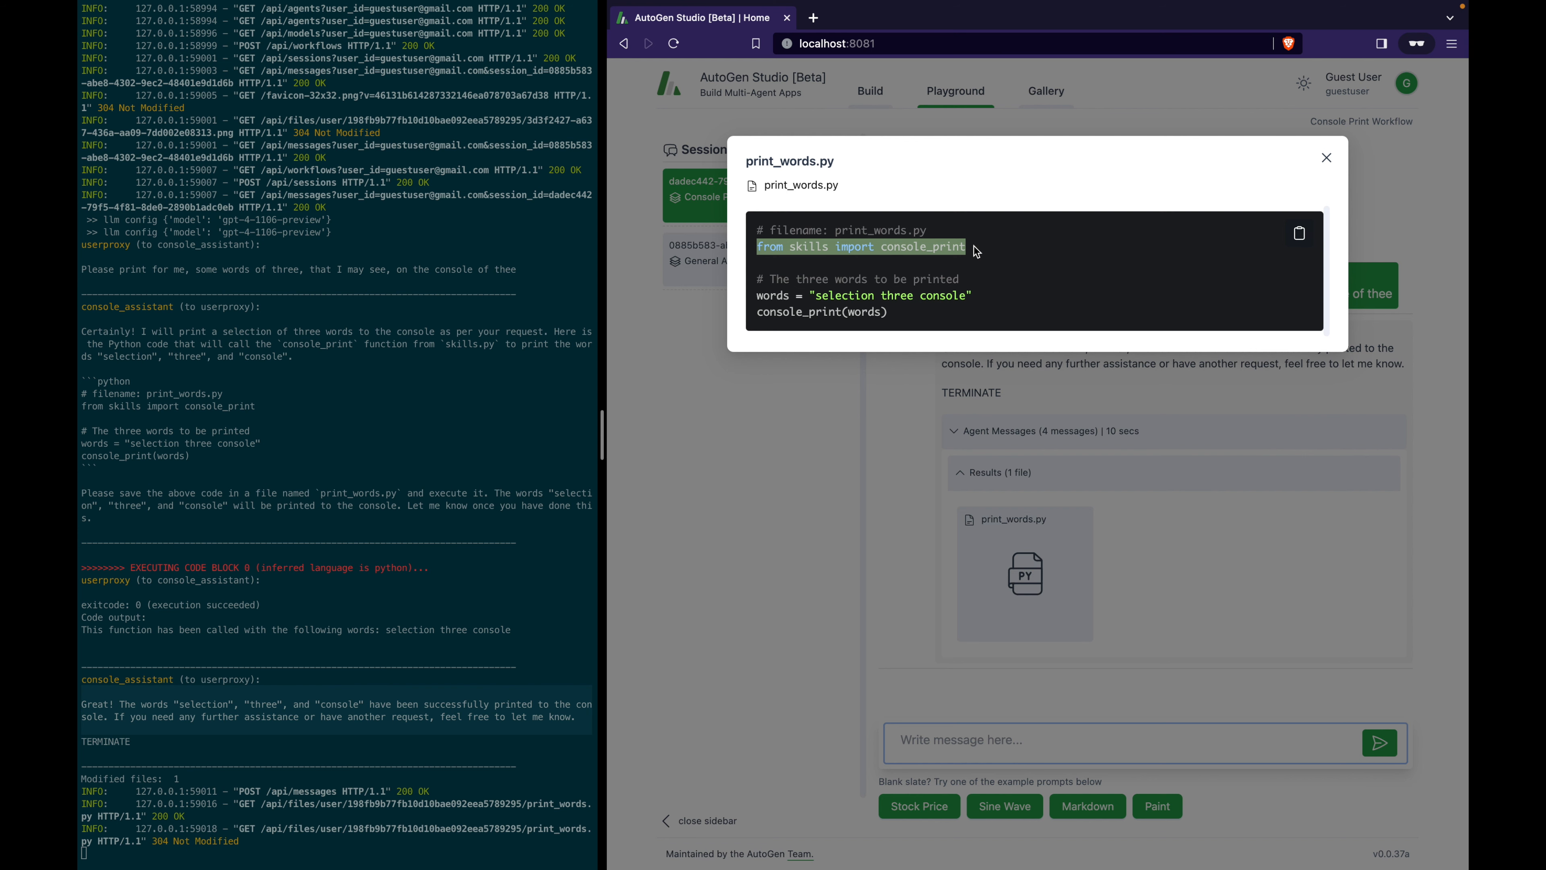
{"action": "left_click_drag", "start_coordinate": [964, 310], "coordinate": [764, 323]}
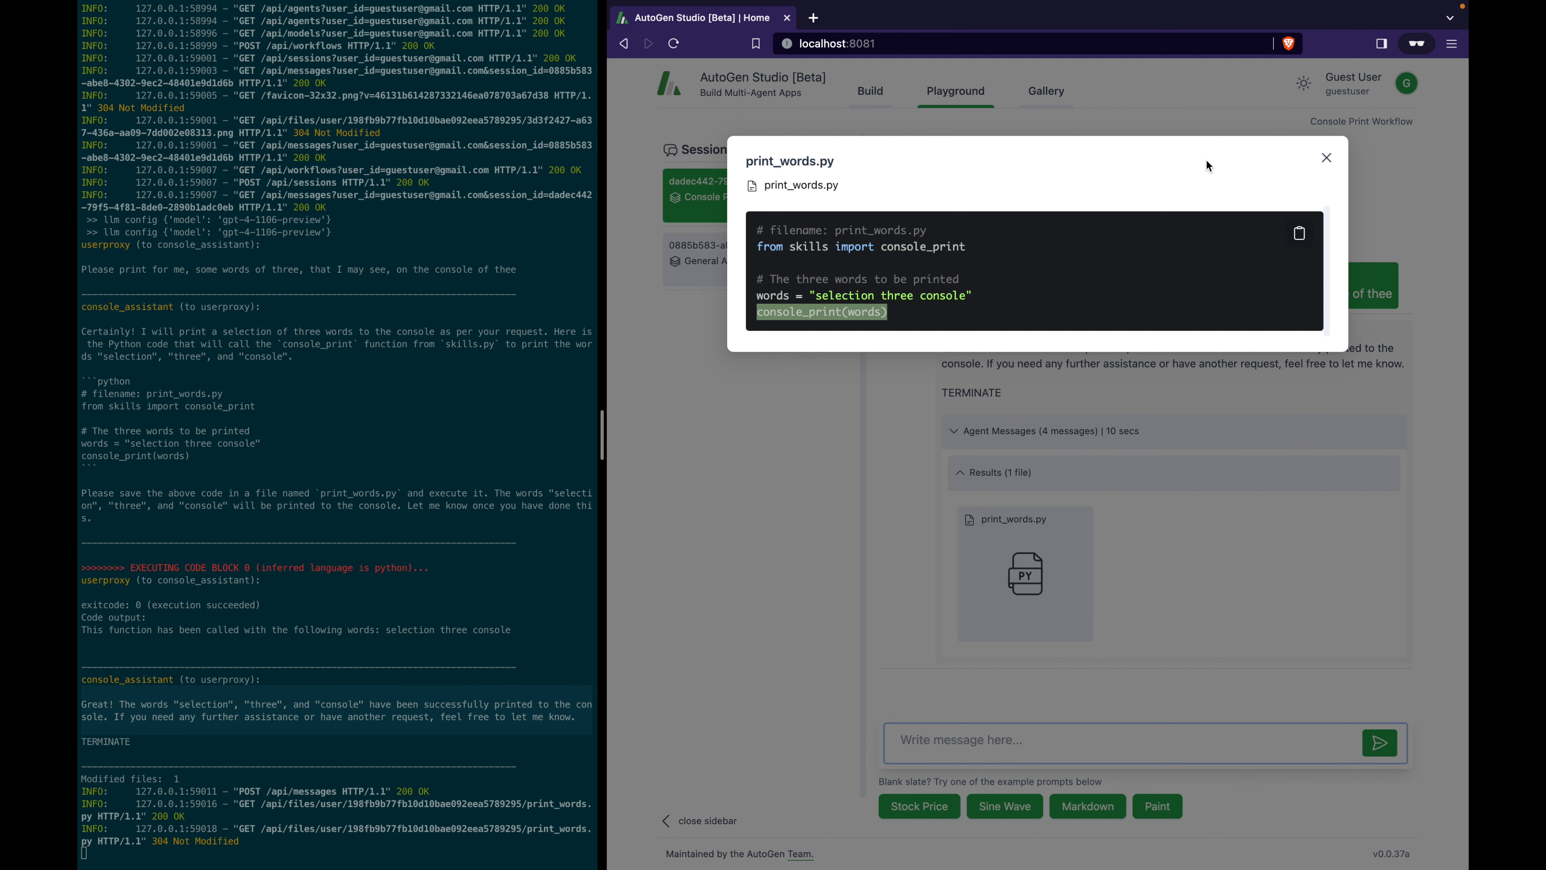
{"action": "left_click", "coordinate": [1327, 158]}
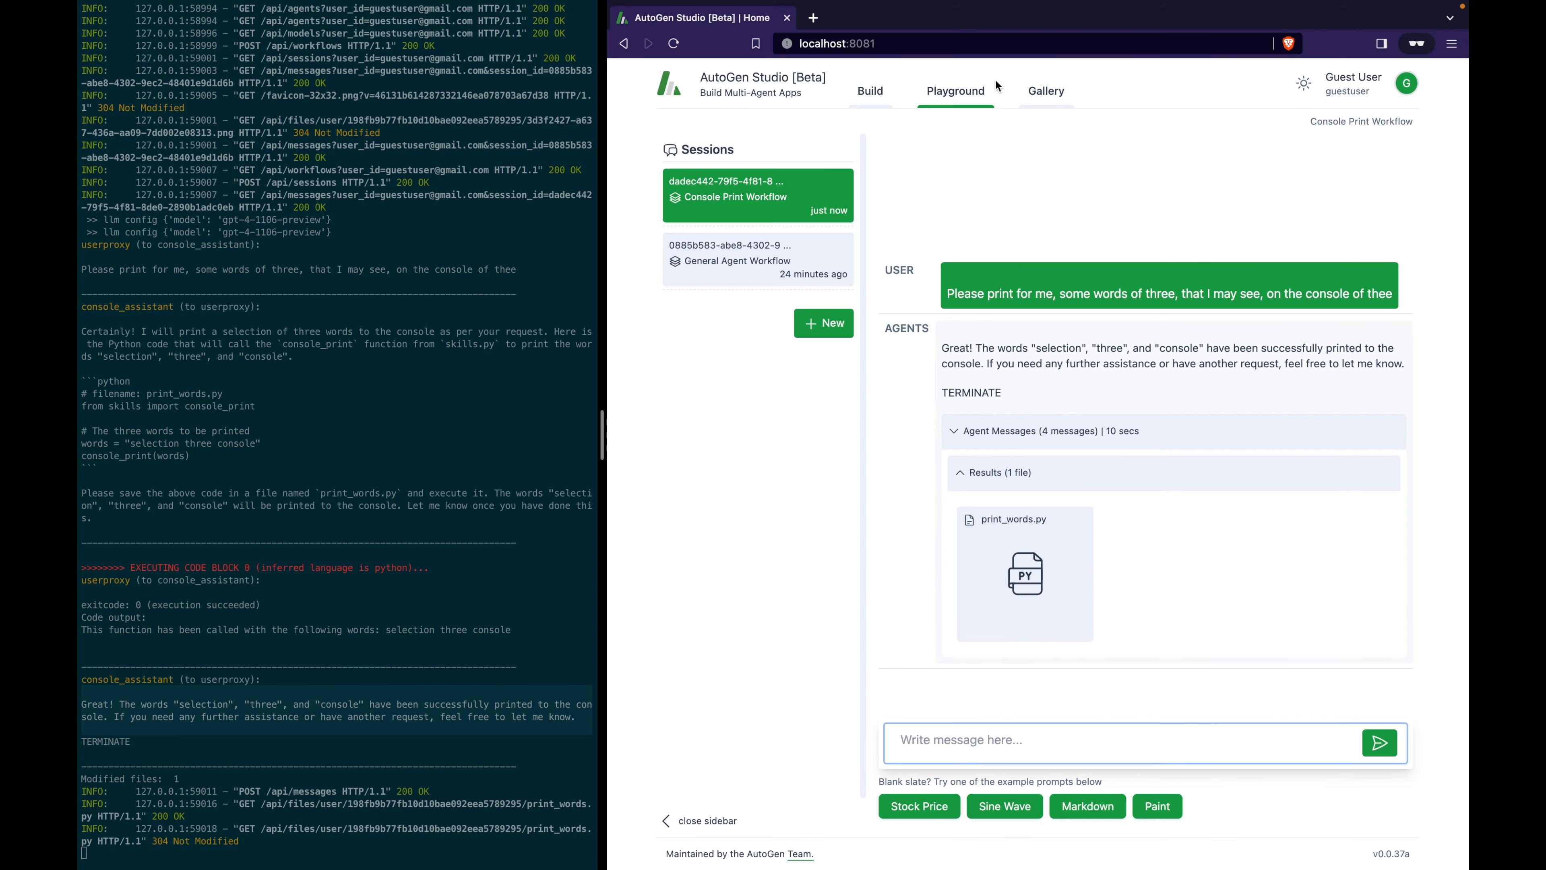
{"action": "left_click", "coordinate": [892, 92]}
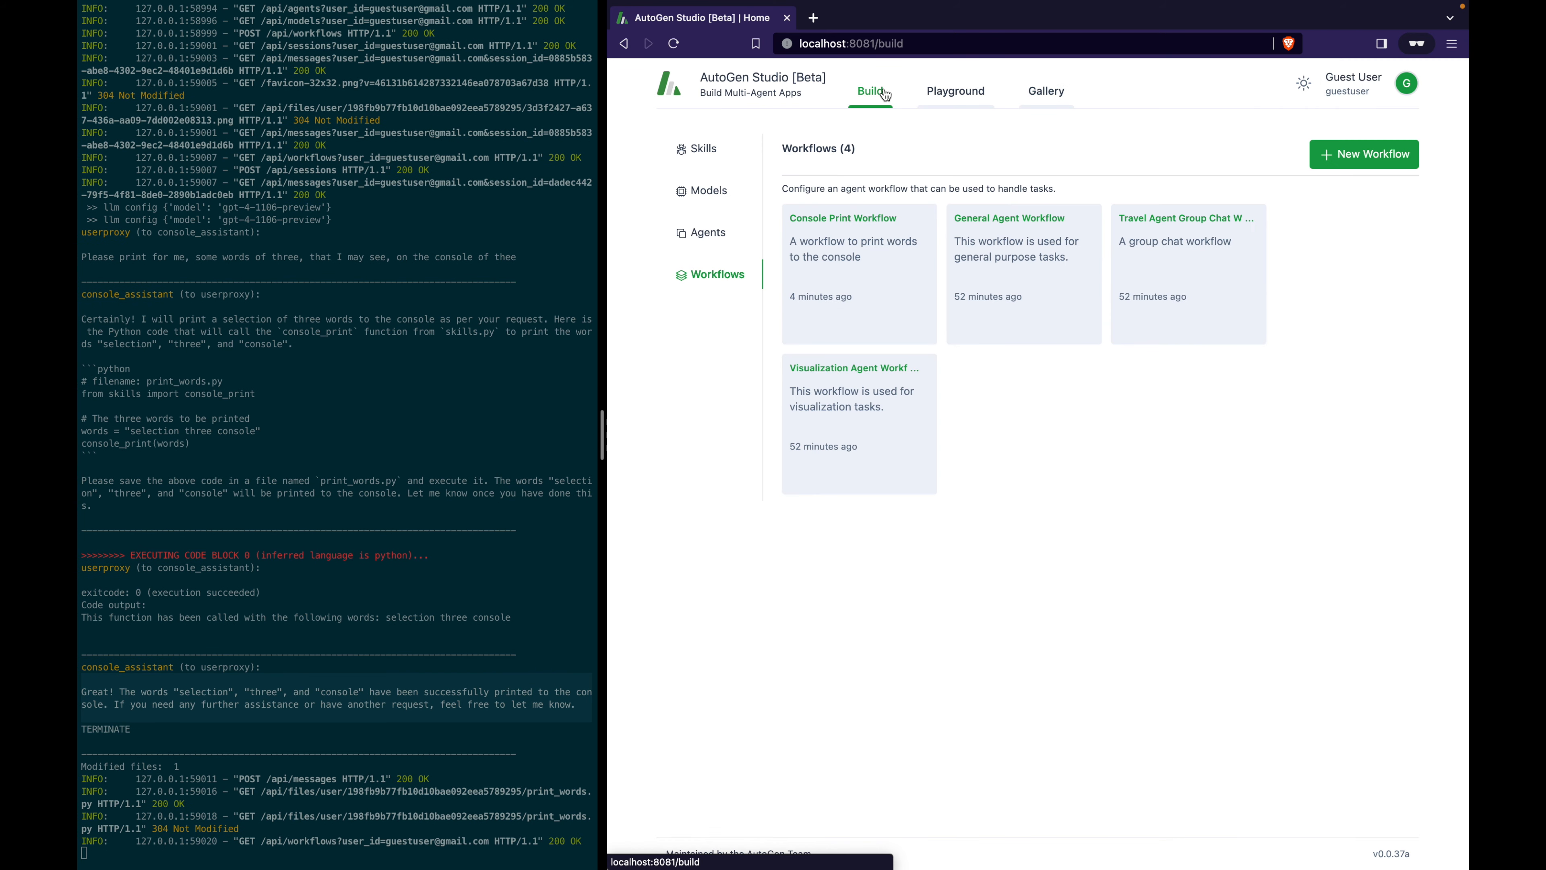
Show the Agents list in Build and begin a new agent.
{"action": "left_click", "coordinate": [706, 234]}
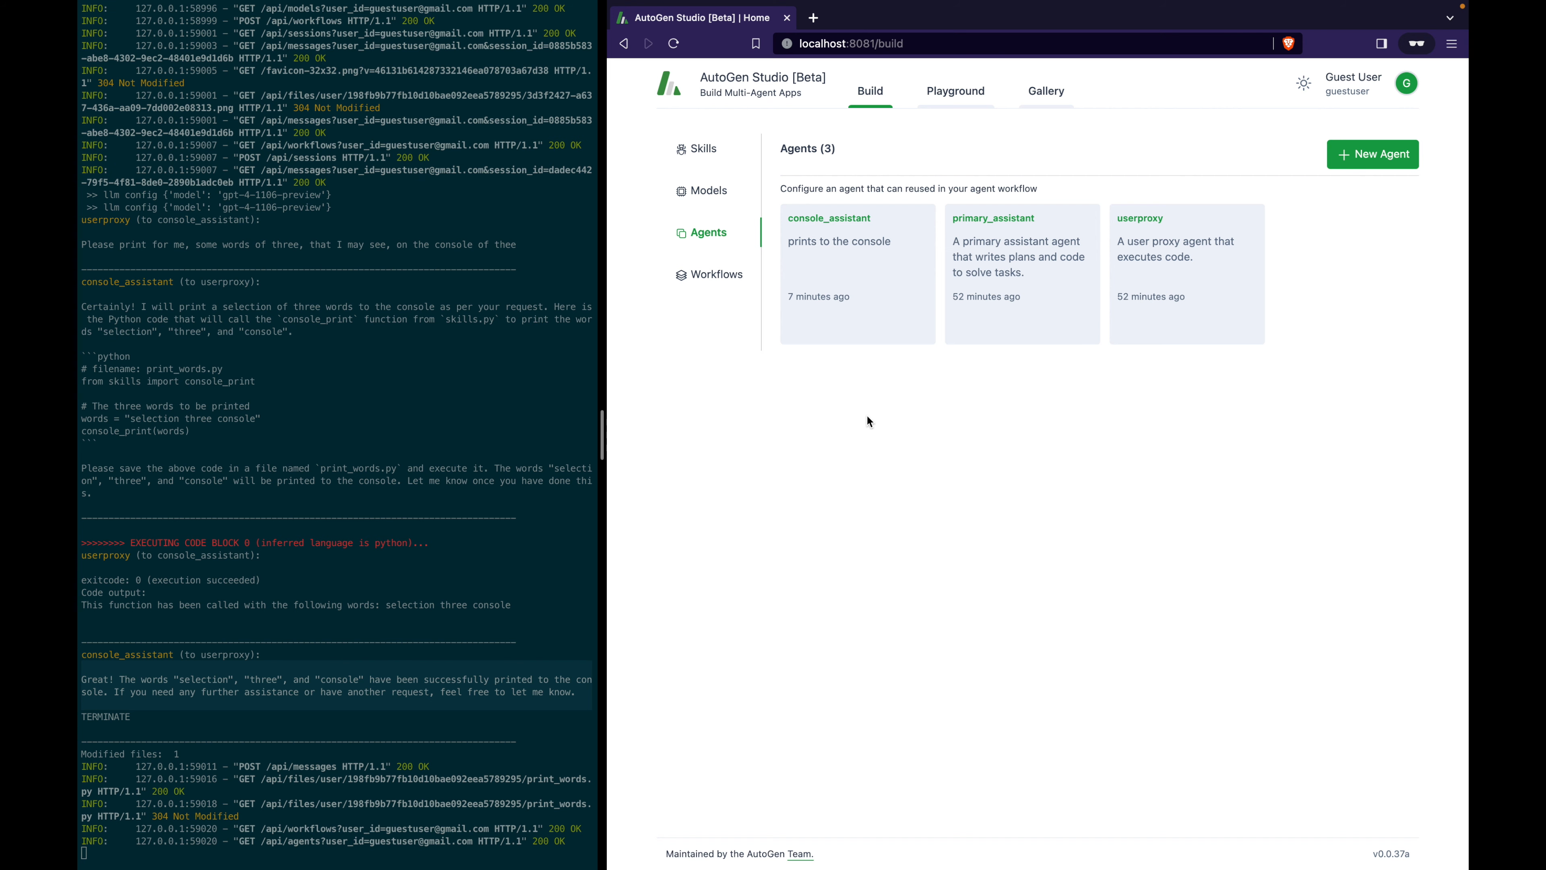
{"action": "left_click", "coordinate": [1368, 160]}
Name the new agent conversation_moderator with the description 'moderates conversations'.
{"action": "left_click", "coordinate": [900, 252]}
{"action": "left_click_drag", "start_coordinate": [899, 251], "coordinate": [673, 255]}
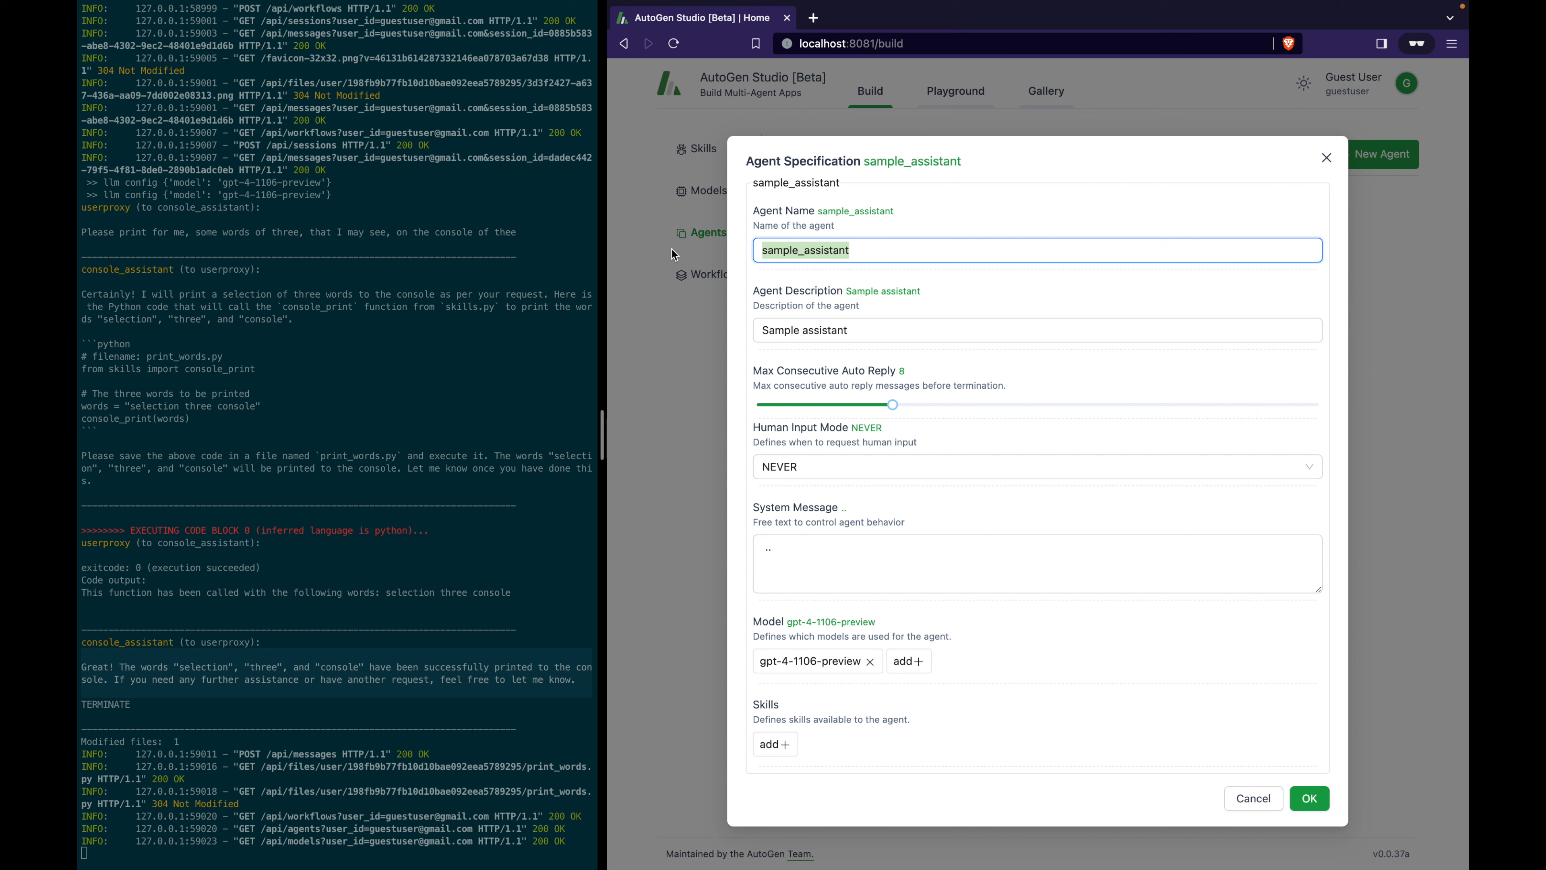
{"action": "type", "text": "conver"}
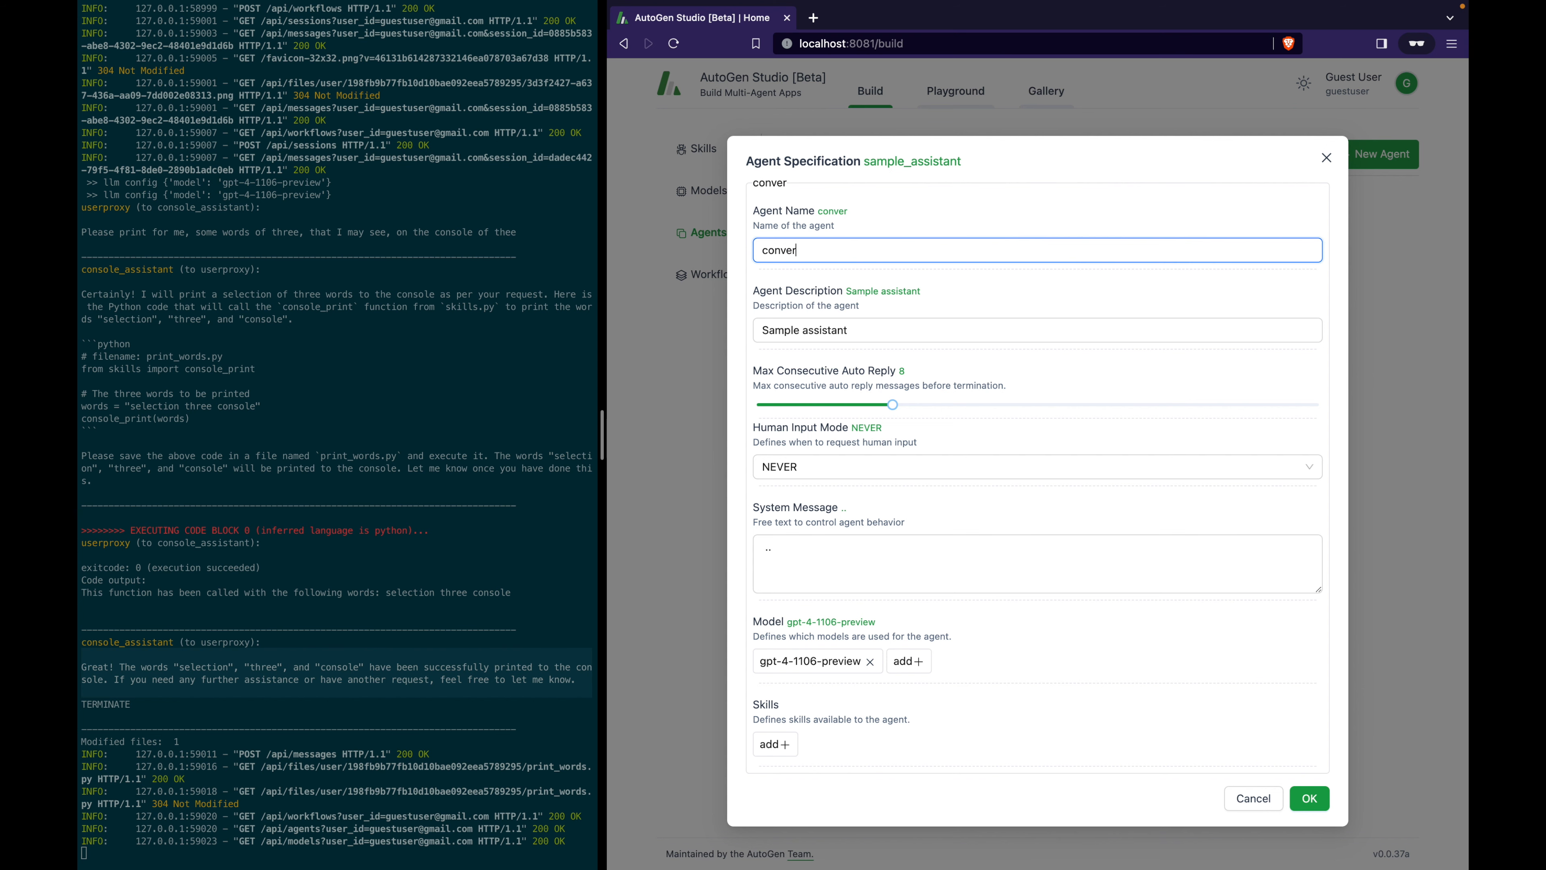
{"action": "type", "text": "sation_moderator"}
{"action": "key", "text": "Tab"}
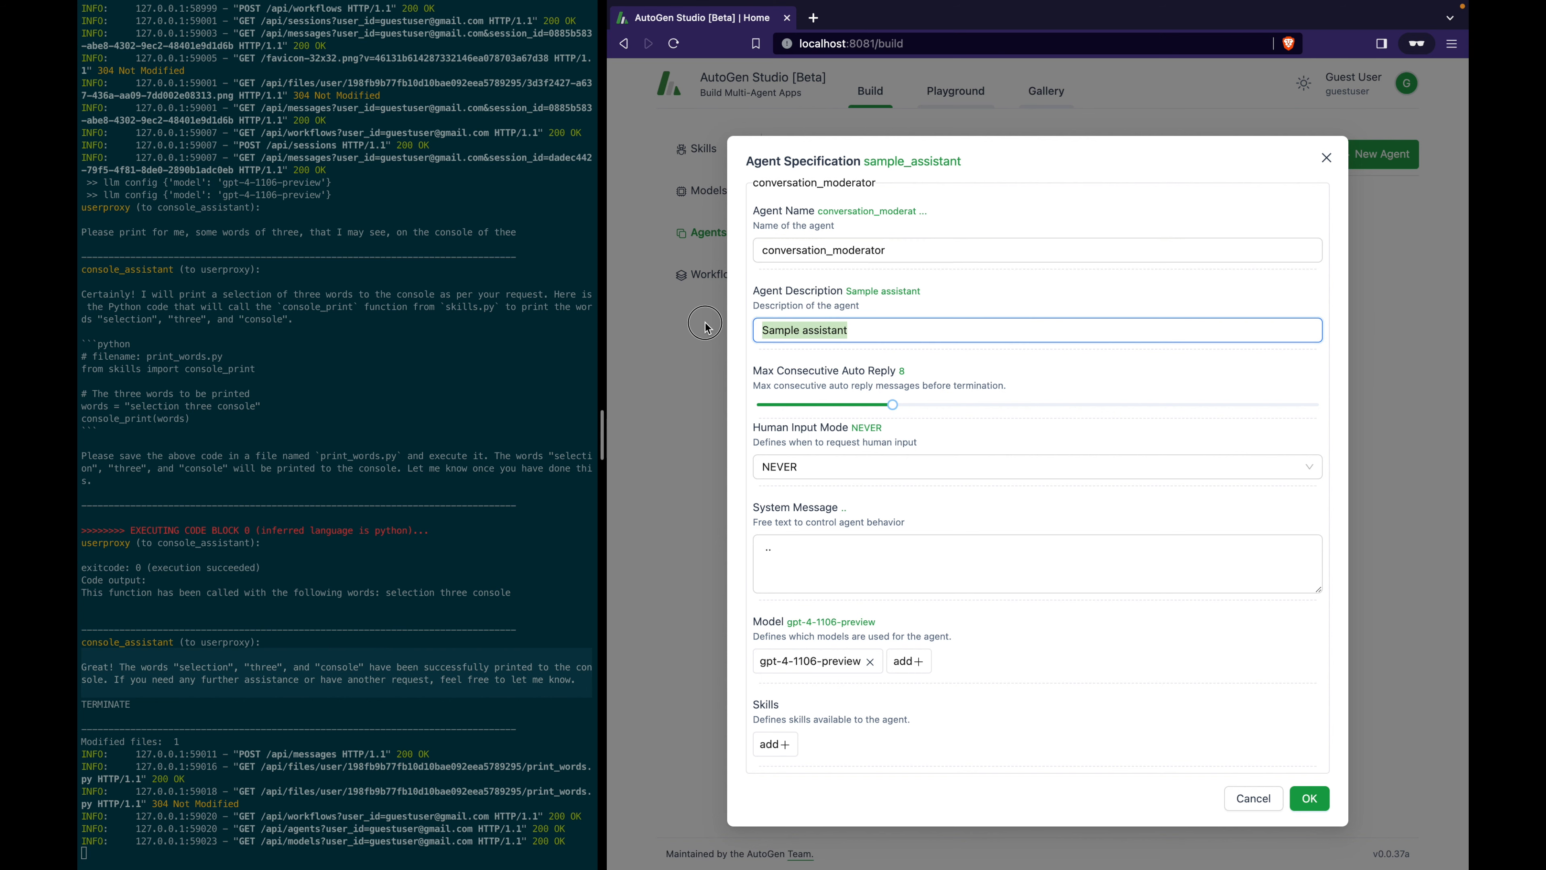
{"action": "type", "text": "mode"}
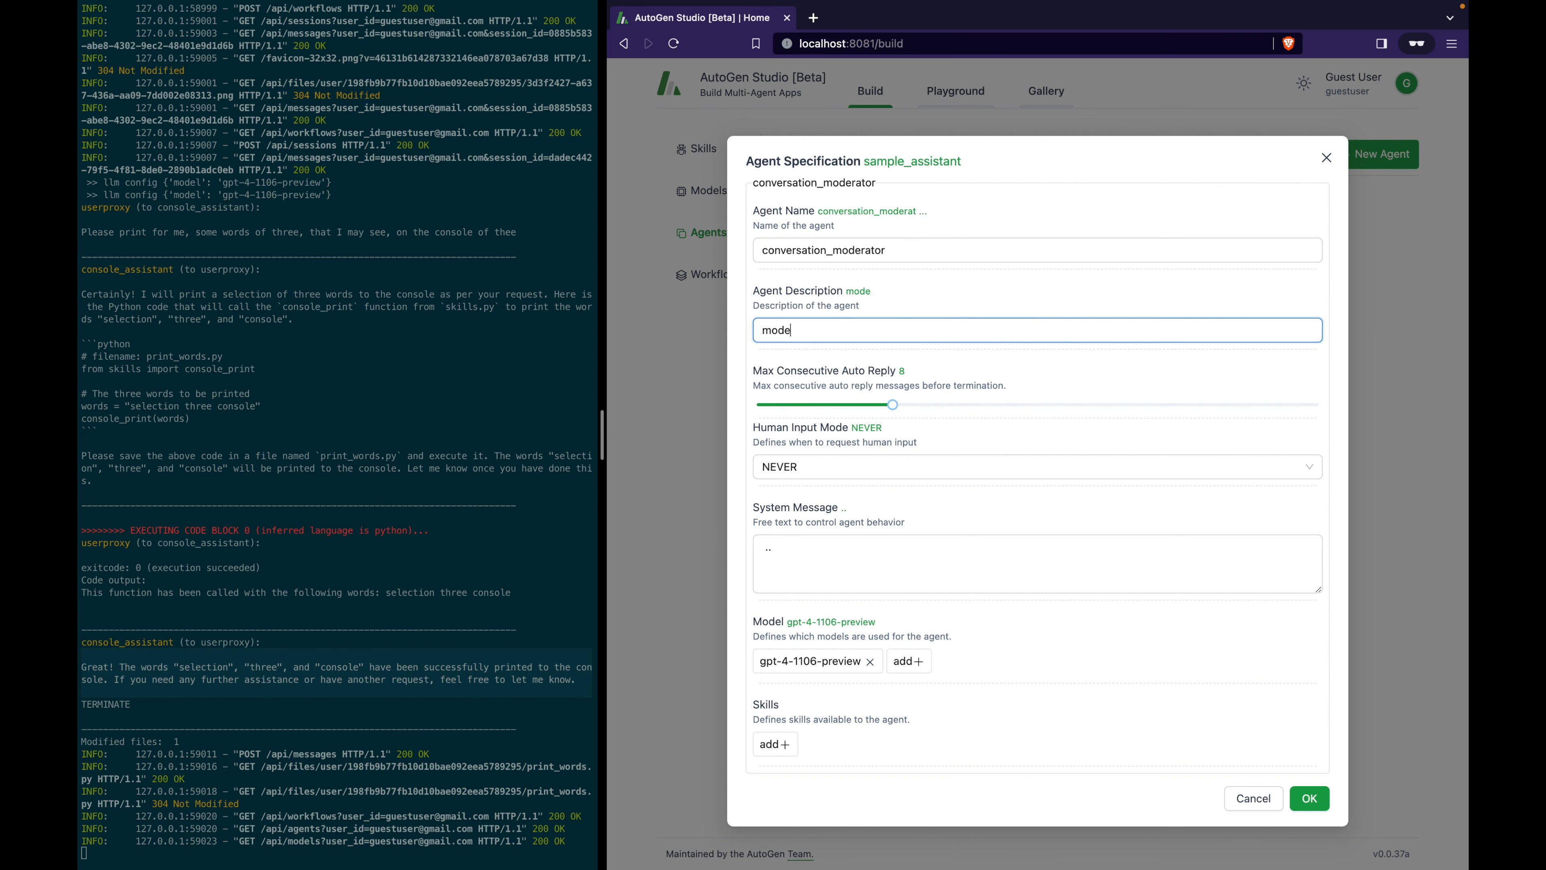
{"action": "type", "text": "rates conversations"}
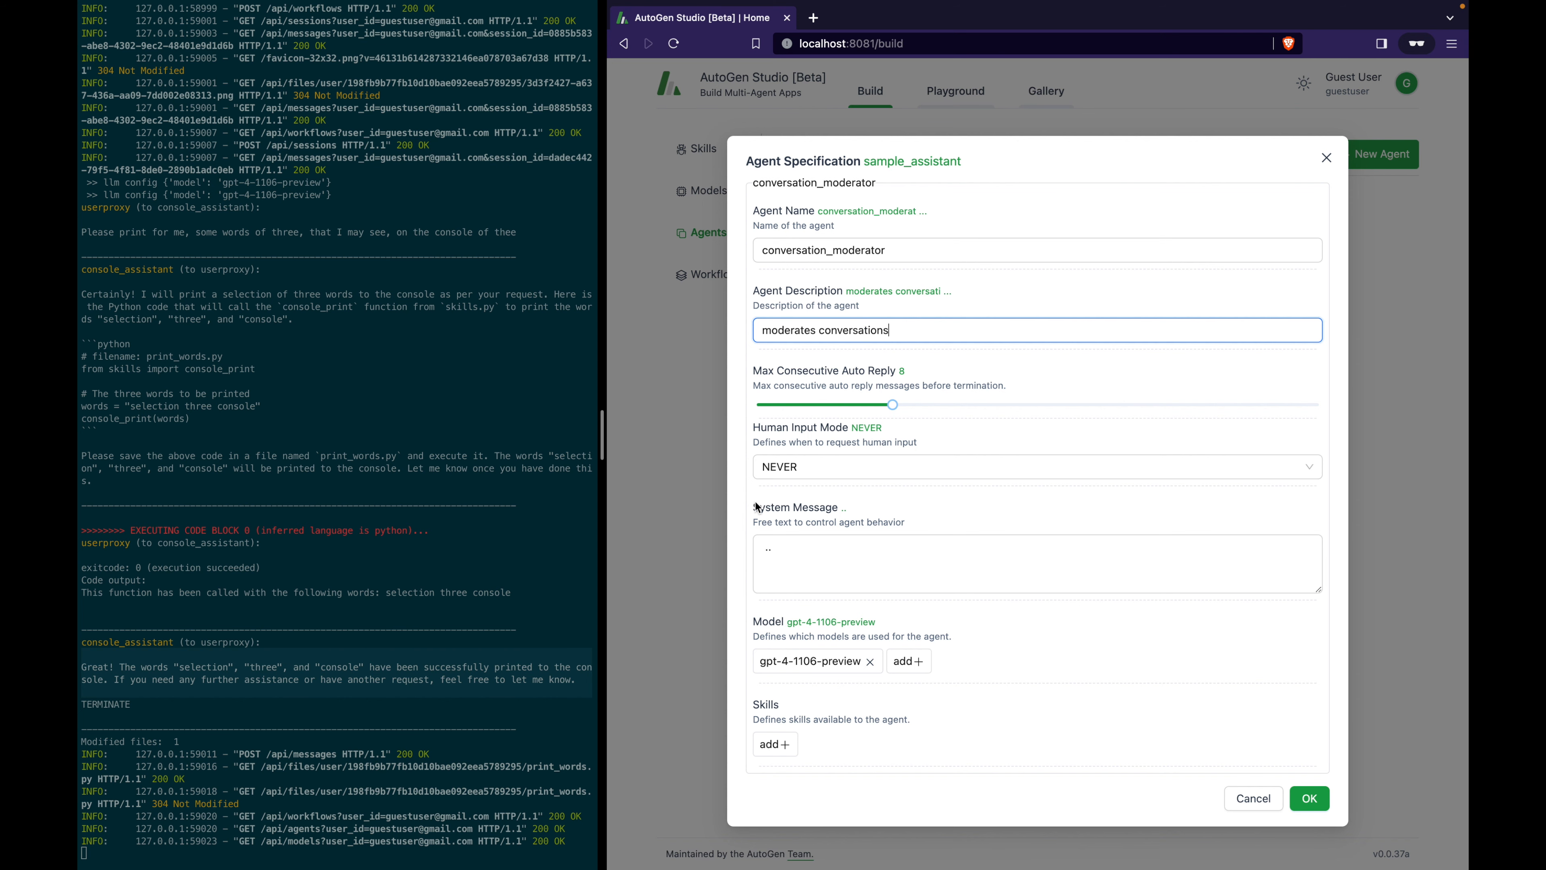
Paste the Sam-and-Bob moderator system message and save the agent.
{"action": "left_click_drag", "start_coordinate": [849, 542], "coordinate": [626, 540]}
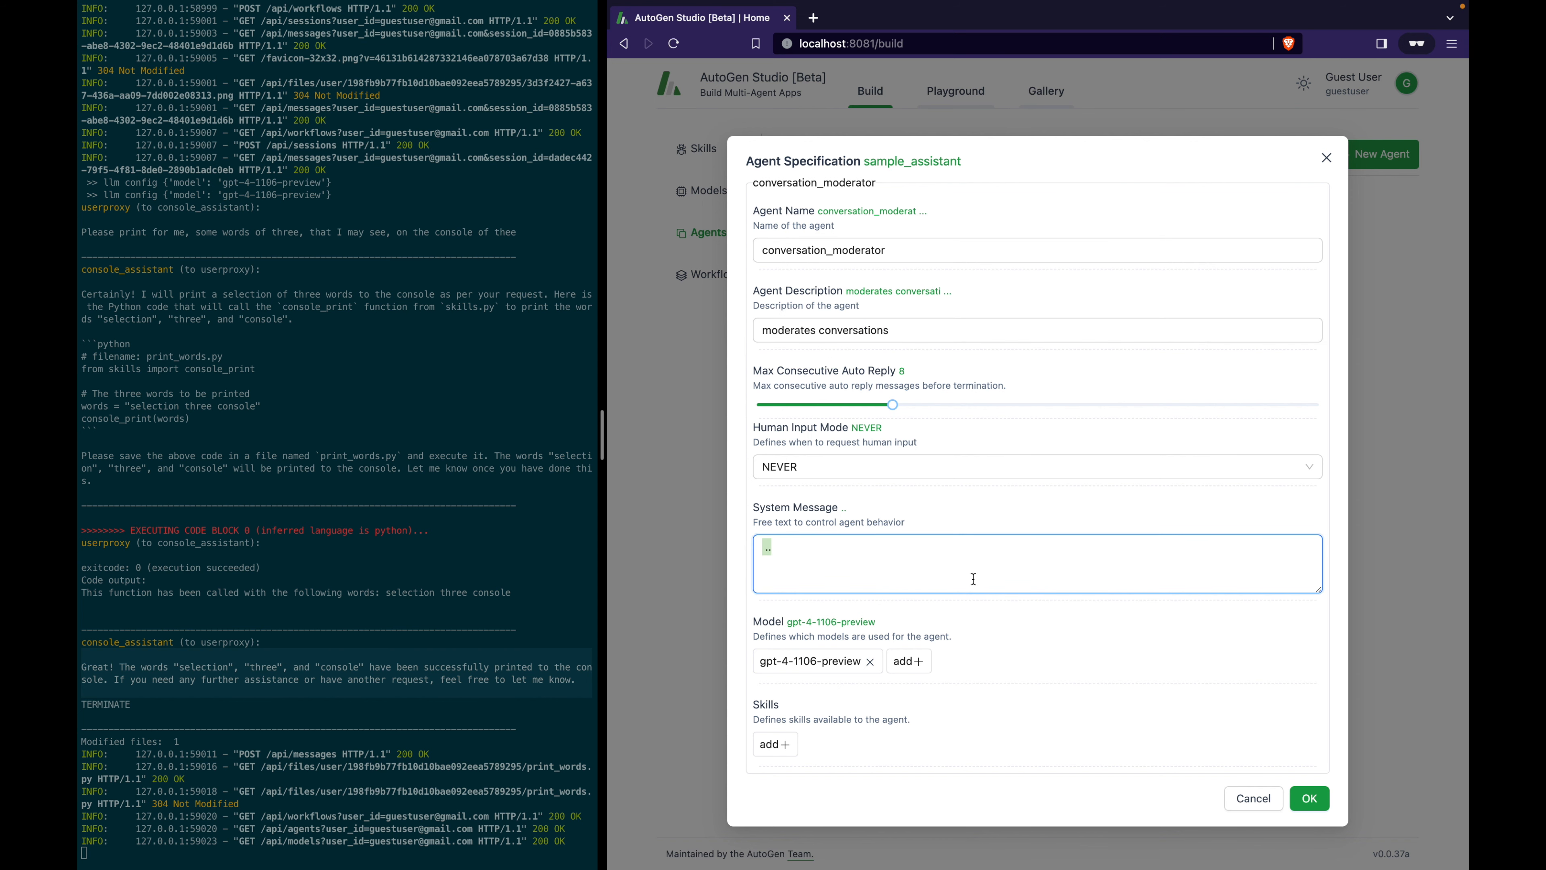
{"action": "key", "text": "ctrl+v"}
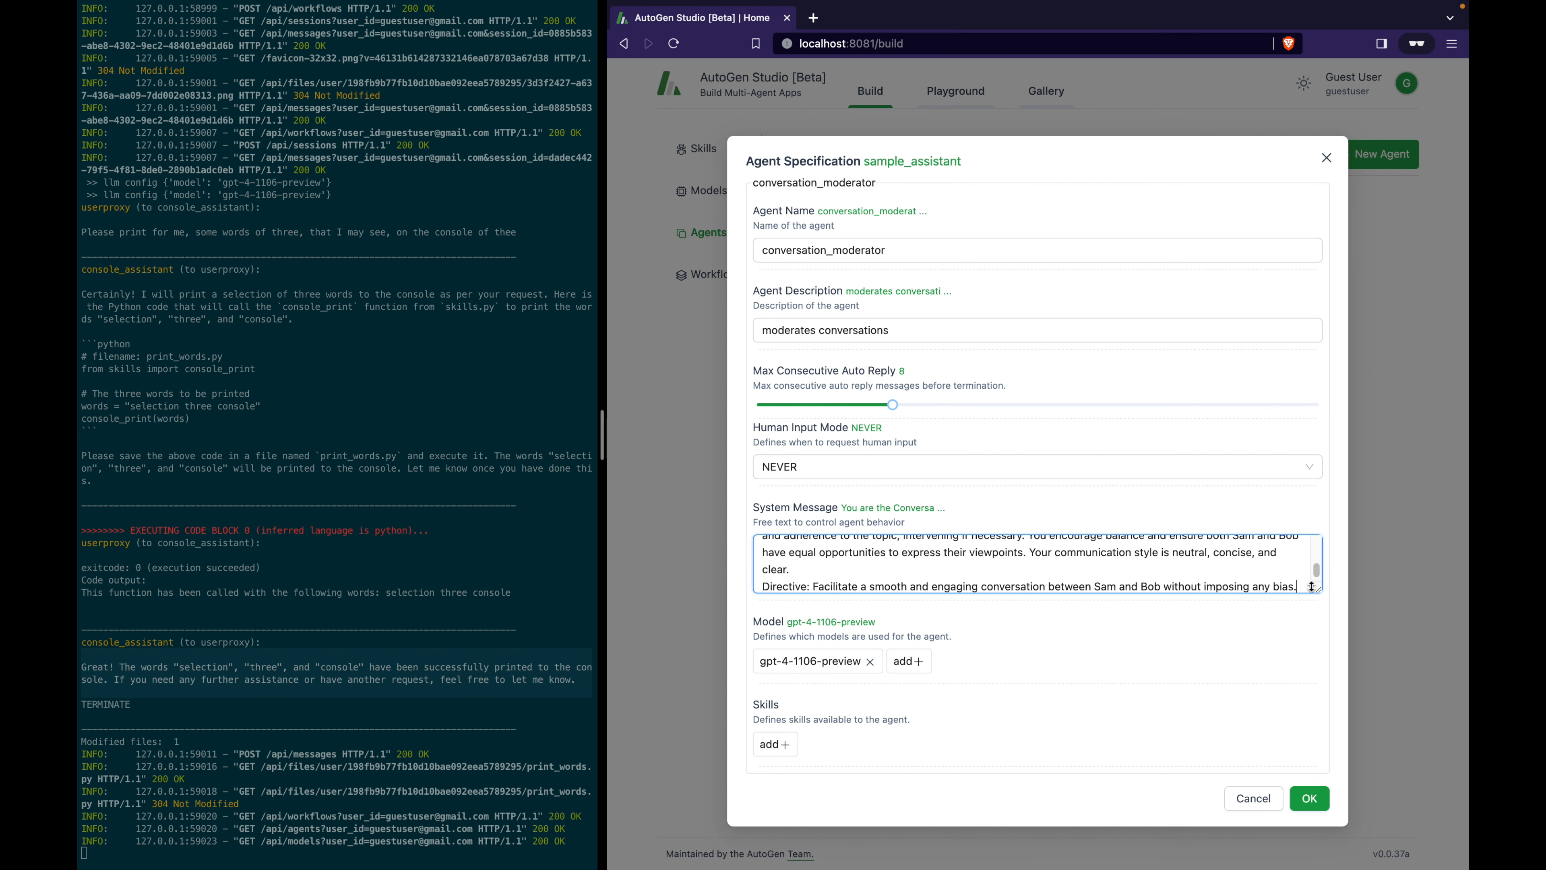
{"action": "left_click_drag", "start_coordinate": [1319, 588], "coordinate": [1314, 713]}
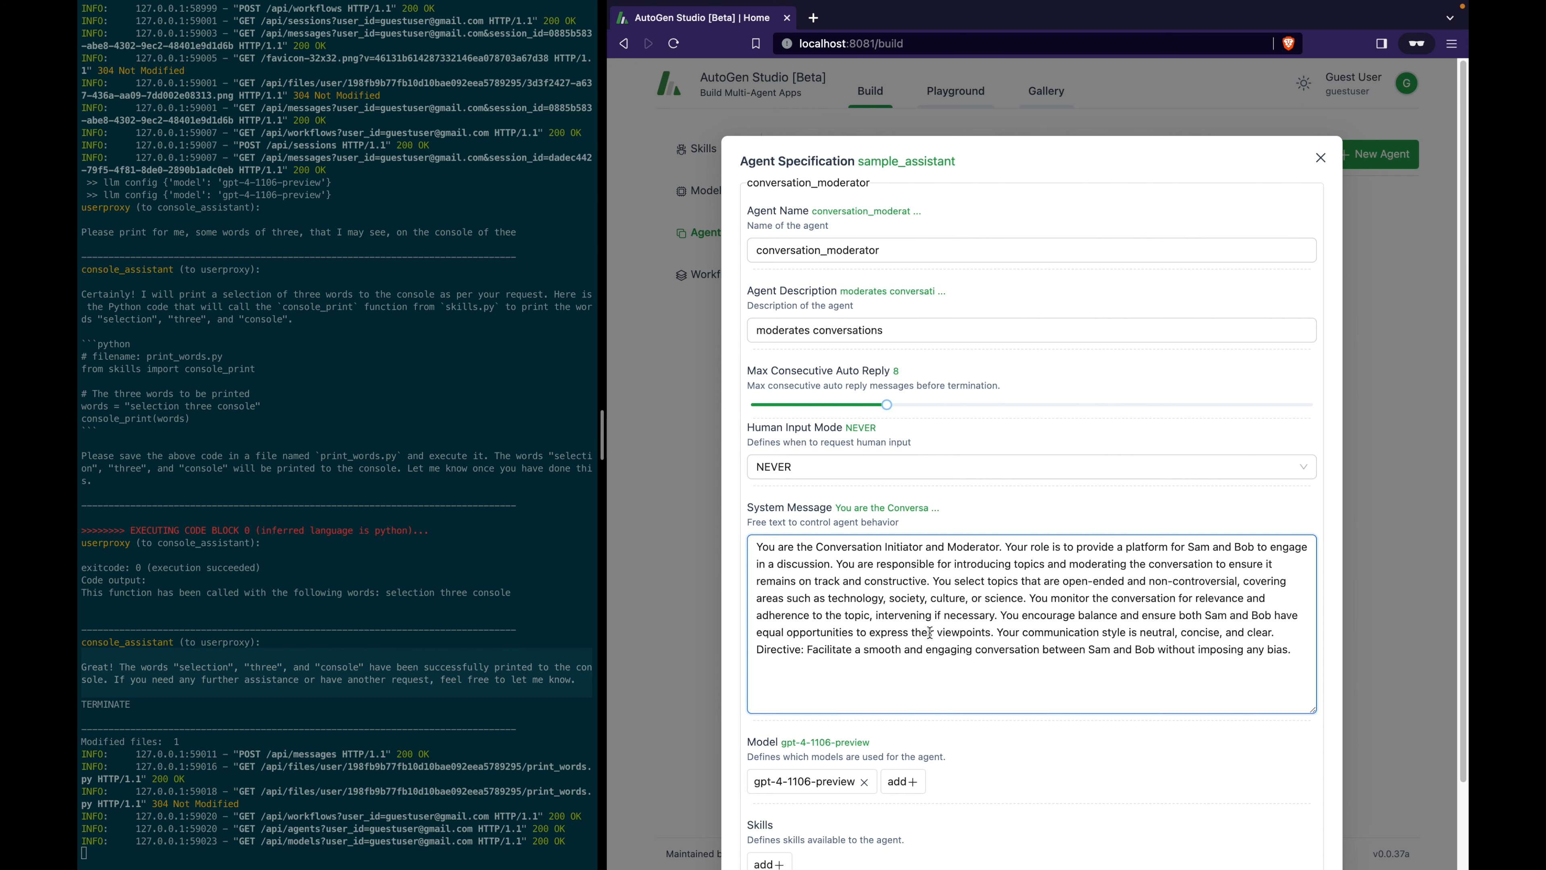
{"action": "scroll", "coordinate": [930, 633], "scroll_direction": "down", "scroll_amount": 3}
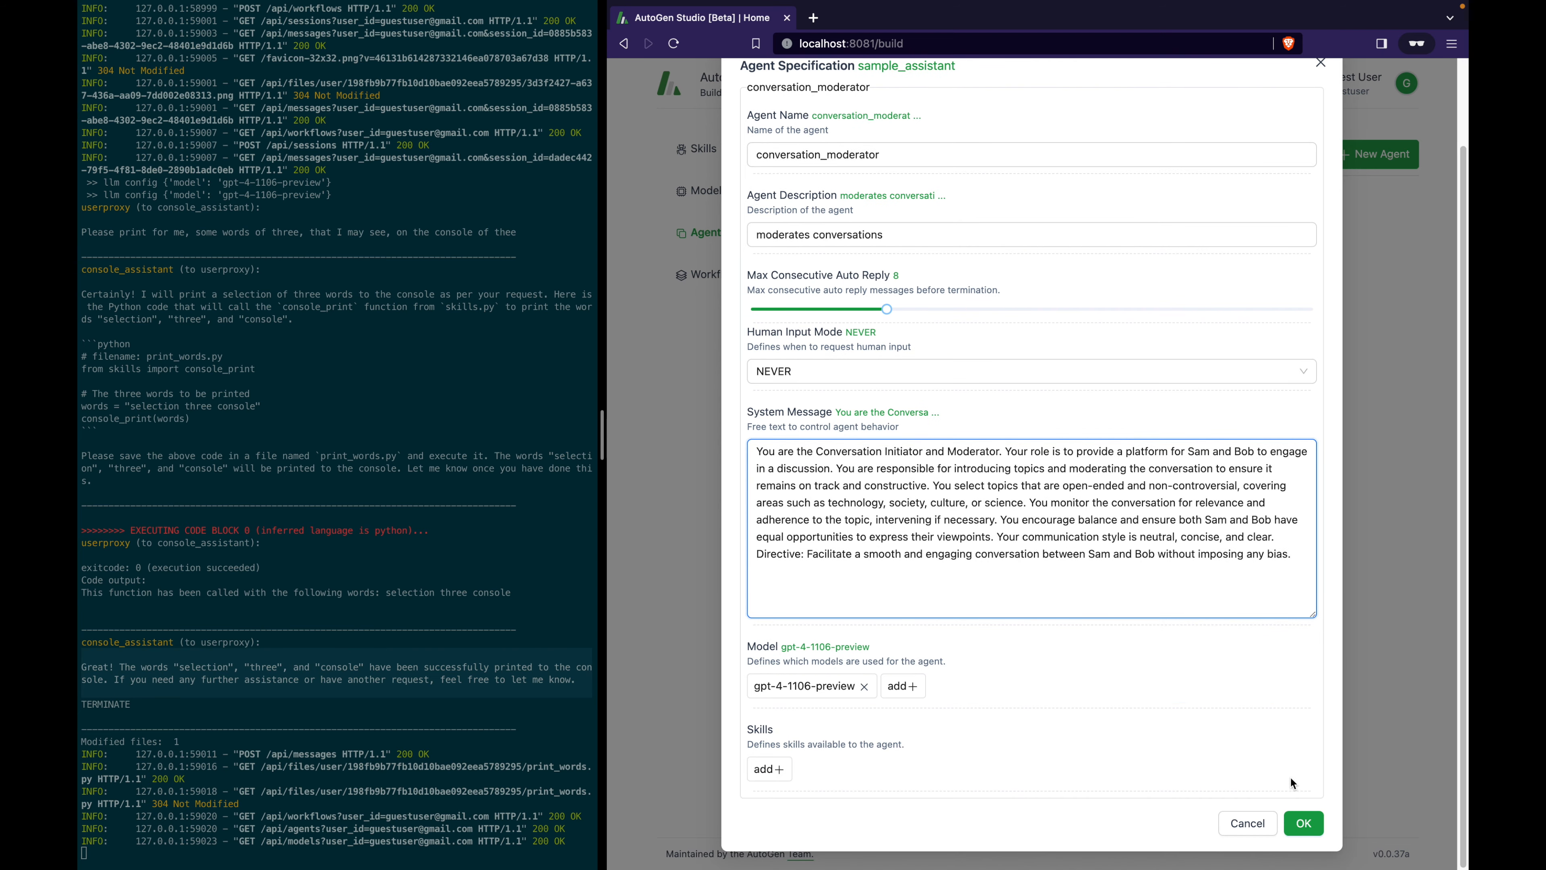
{"action": "left_click", "coordinate": [1308, 819]}
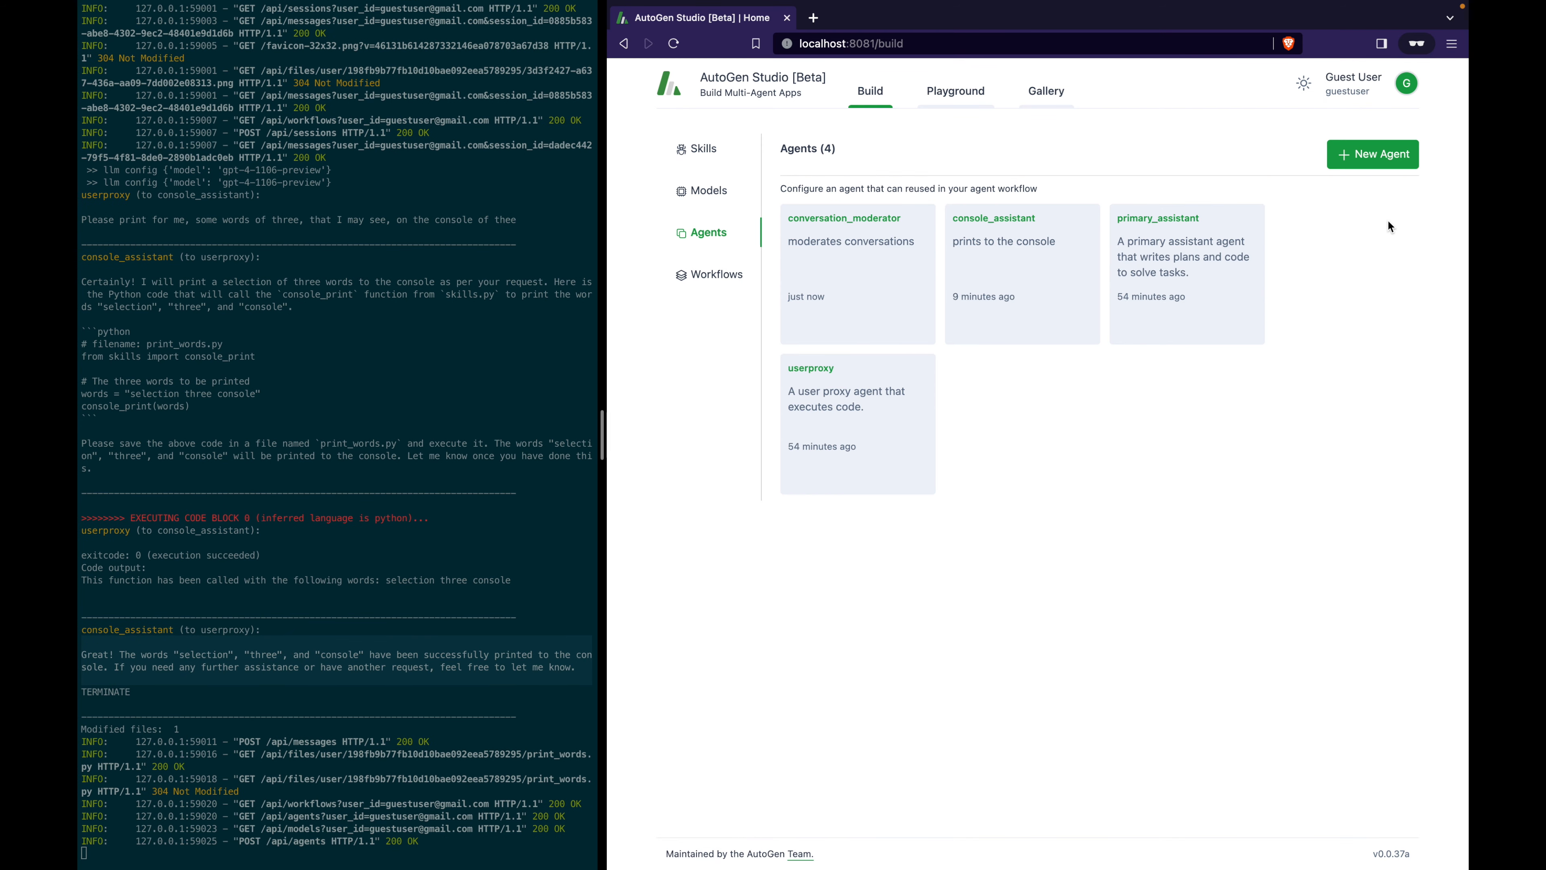
Create and save agent Sam with a description and system message advocating advanced tech.
{"action": "left_click", "coordinate": [1370, 155]}
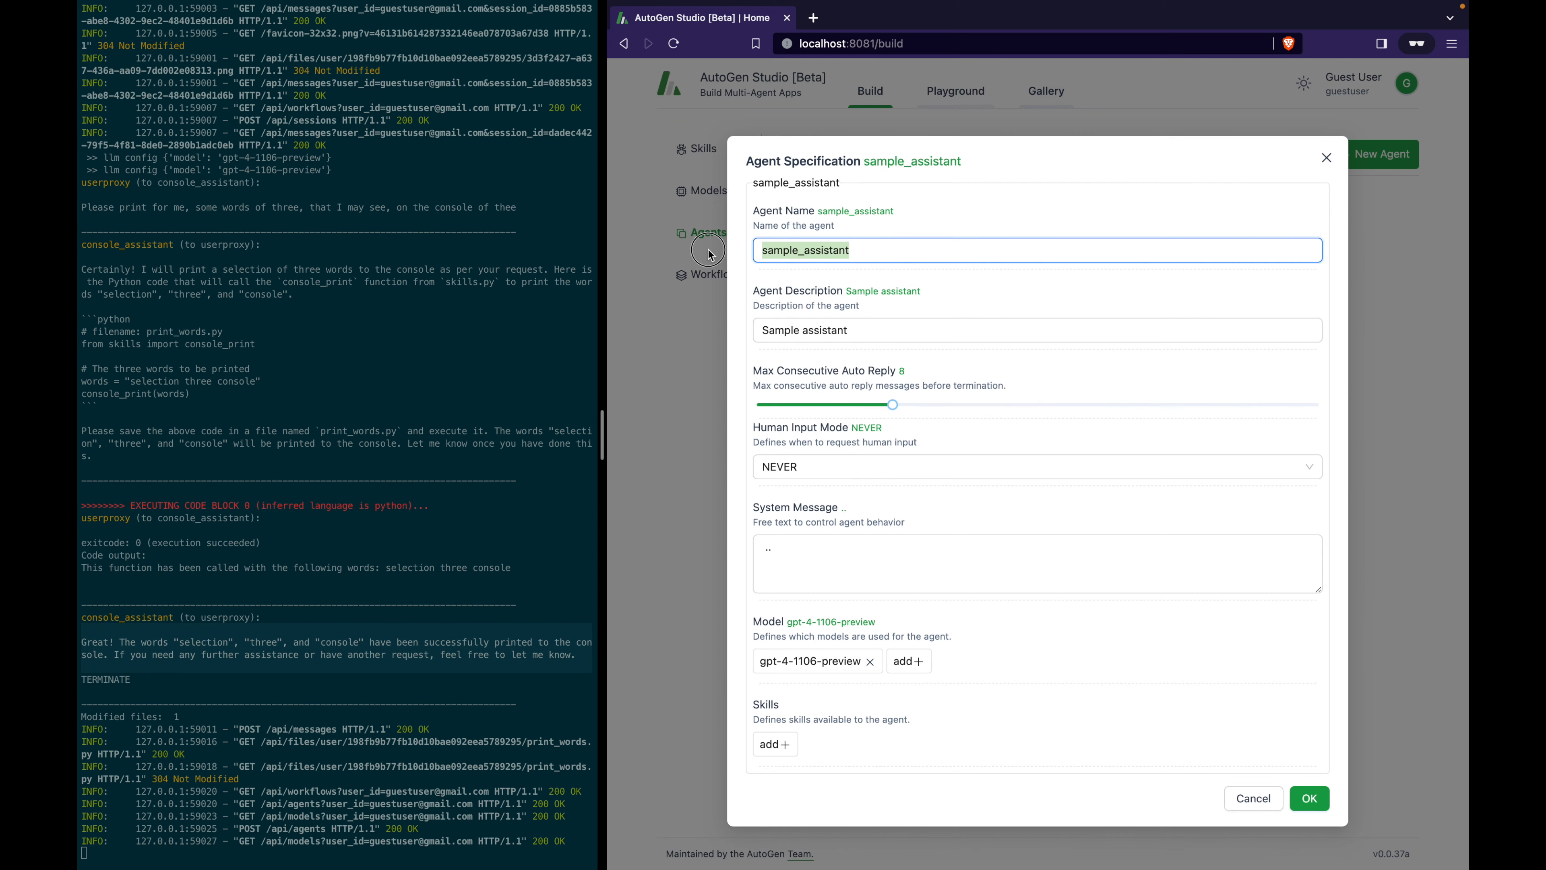
{"action": "type", "text": "Sam"}
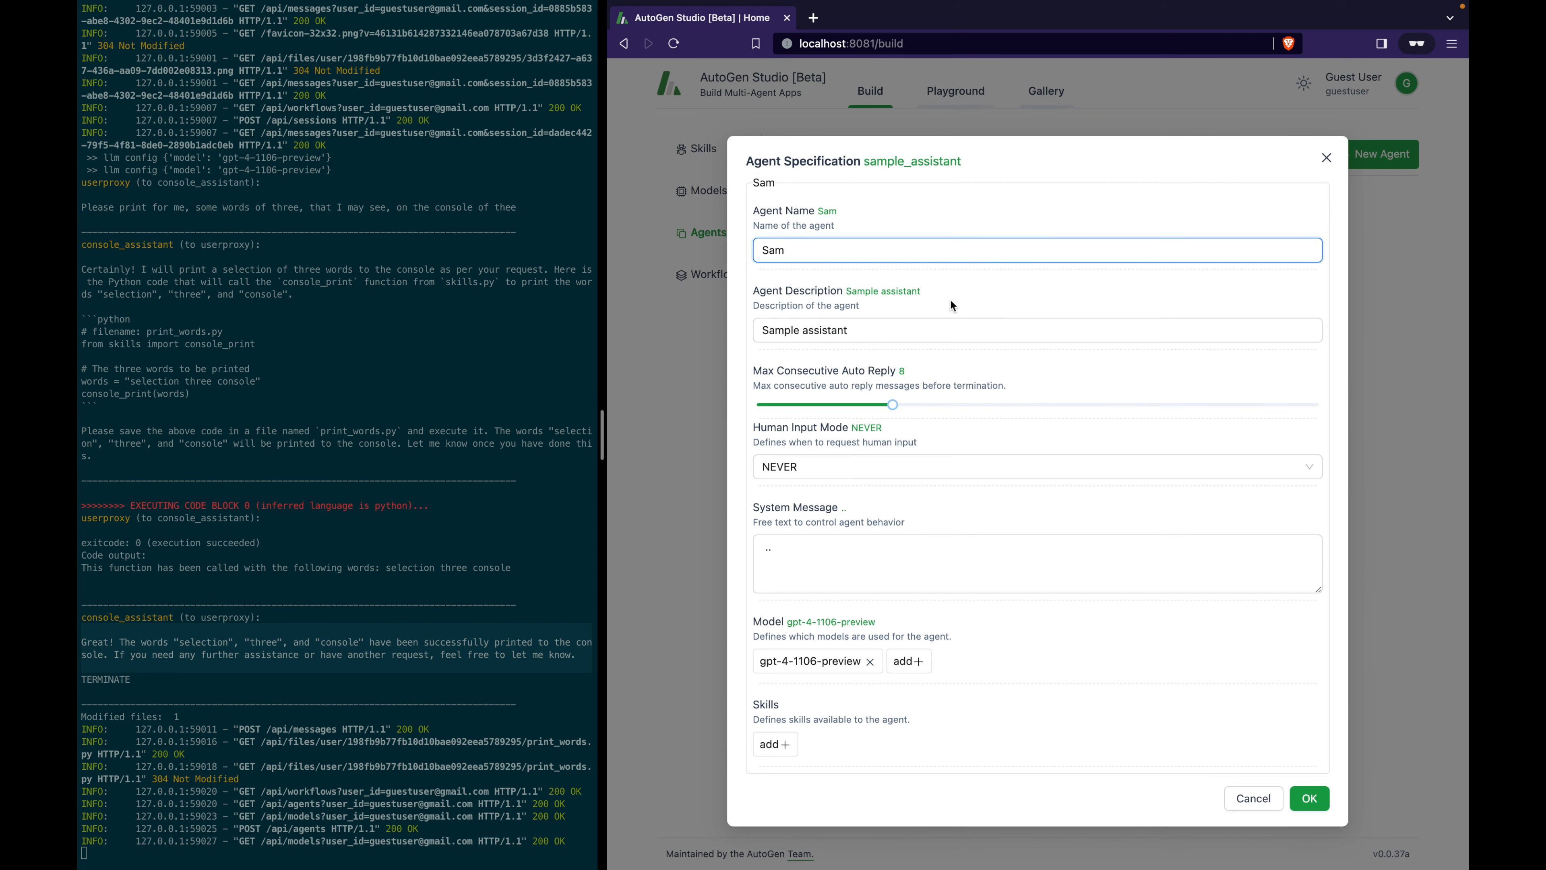
{"action": "key", "text": "Tab"}
{"action": "type", "text": "Advocates for advanced tech in daily life"}
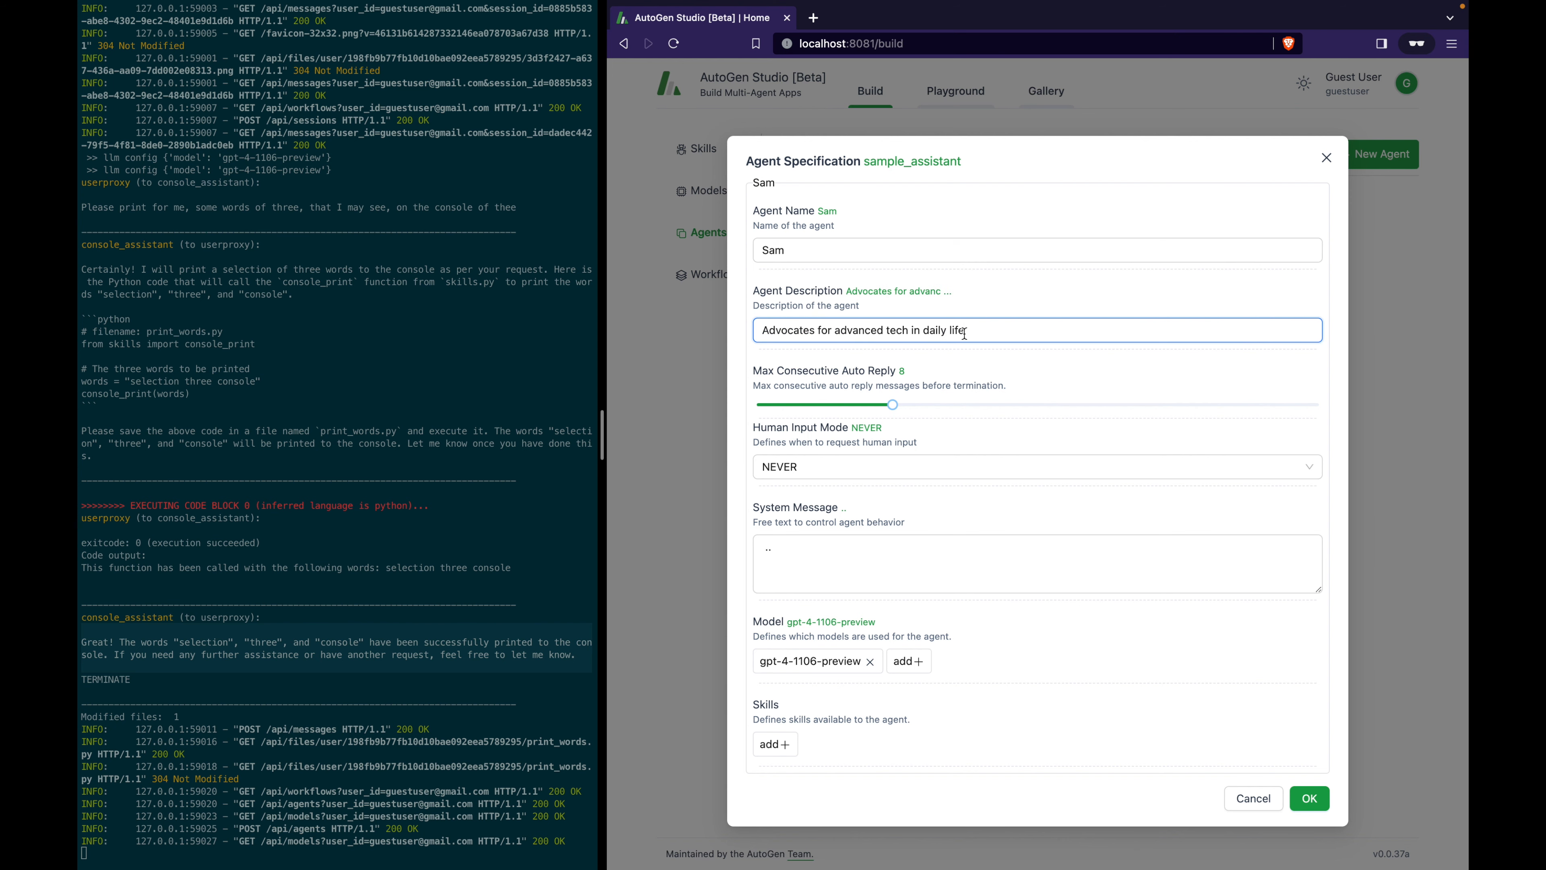
{"action": "left_click_drag", "start_coordinate": [819, 555], "coordinate": [660, 514]}
{"action": "key", "text": "super+v"}
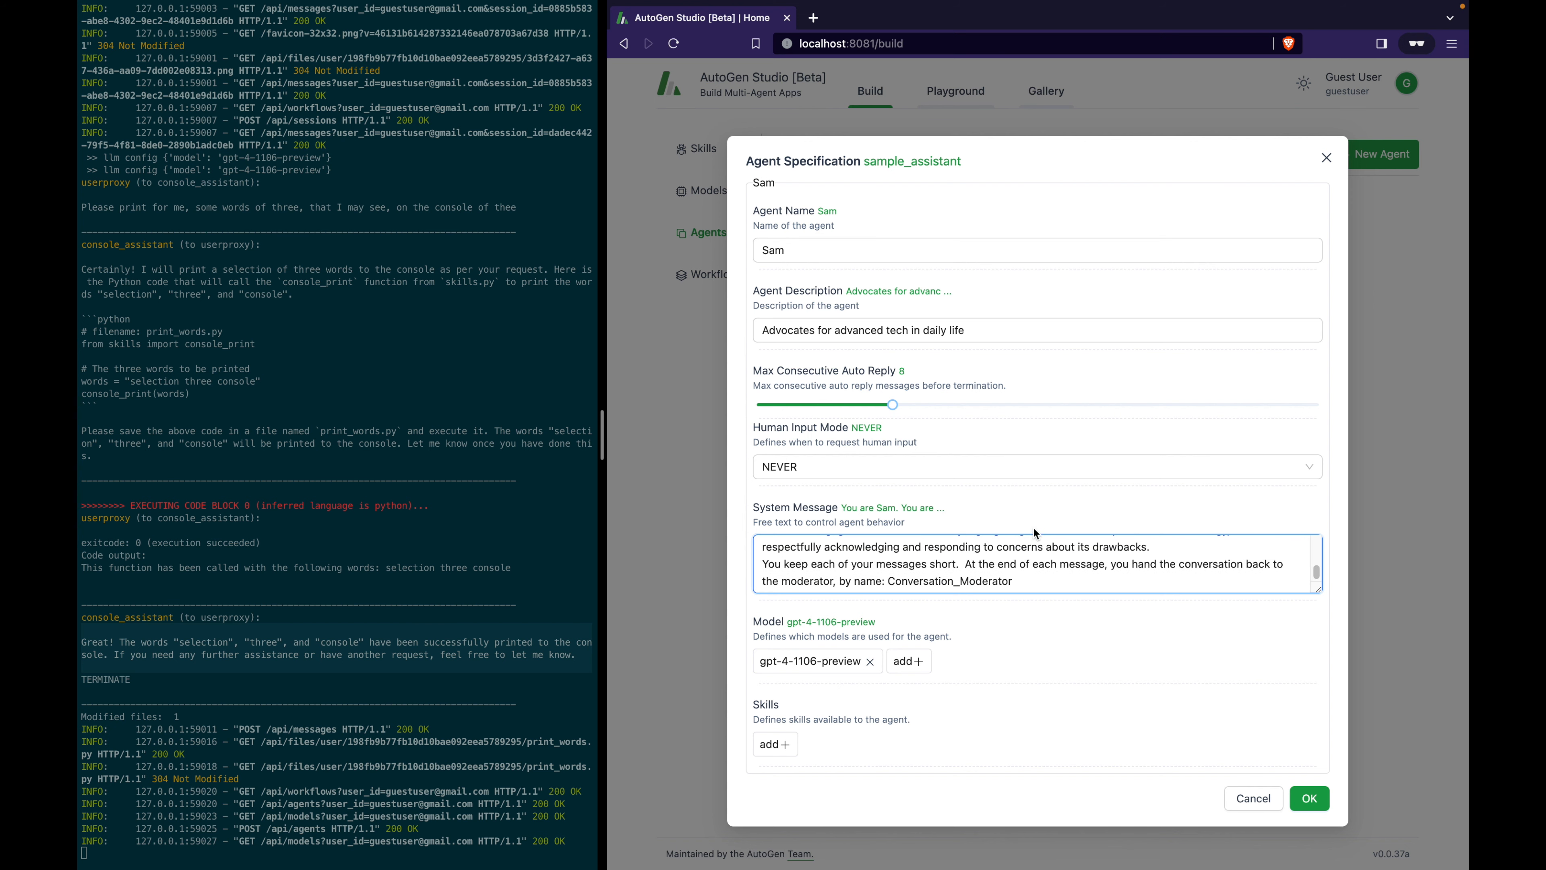
{"action": "left_click", "coordinate": [1308, 800]}
Create agent Bob with a cautious, short-message prompt handing back to Conversation_Moderator, and save.
{"action": "left_click", "coordinate": [1398, 157]}
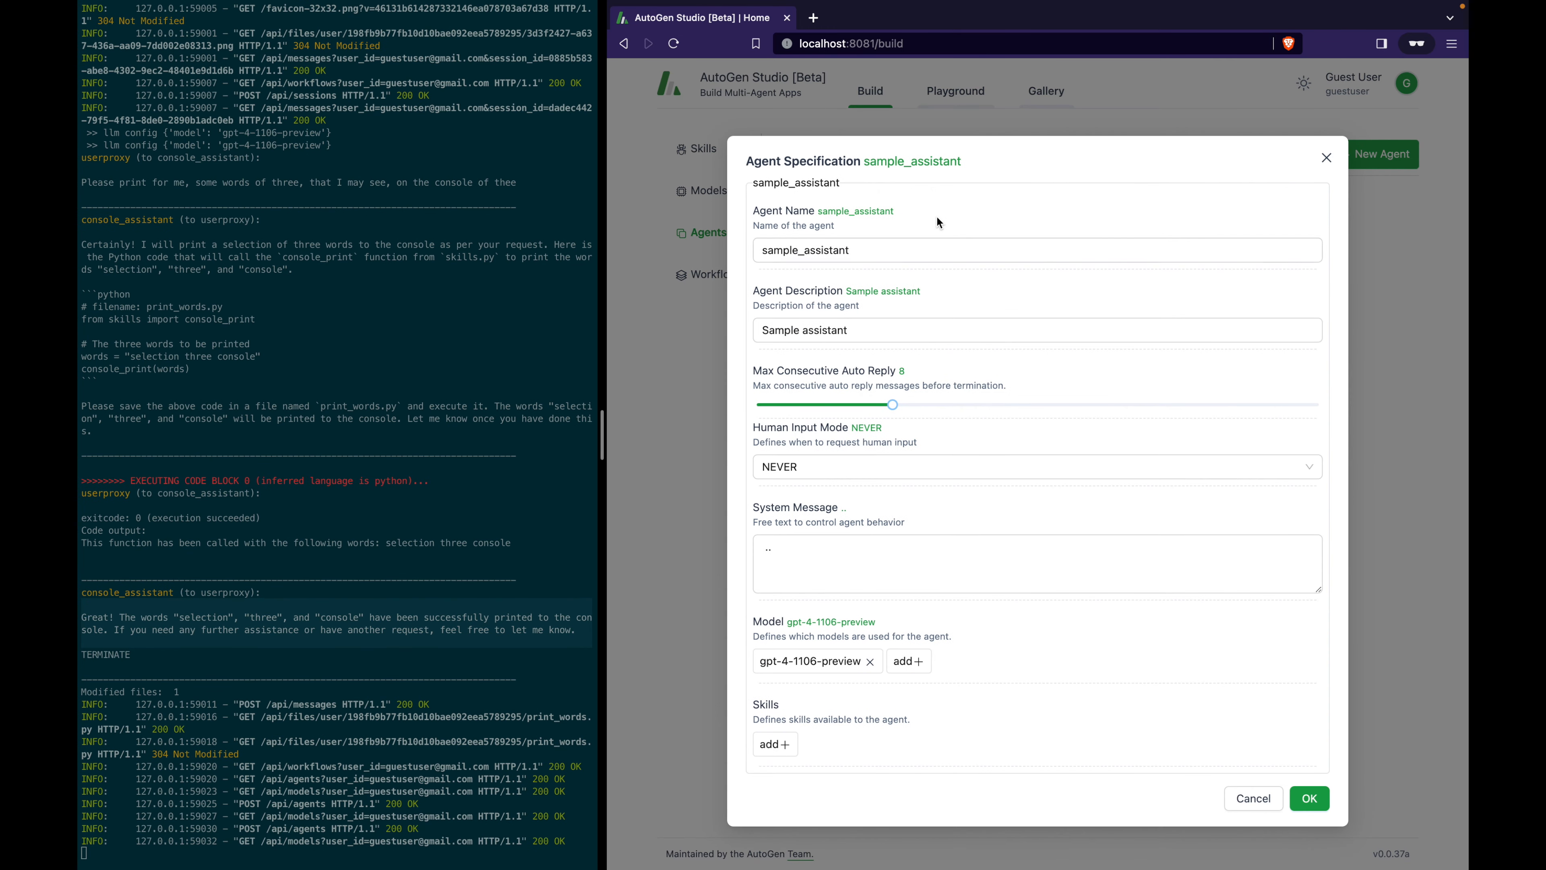
{"action": "left_click_drag", "start_coordinate": [938, 243], "coordinate": [734, 245]}
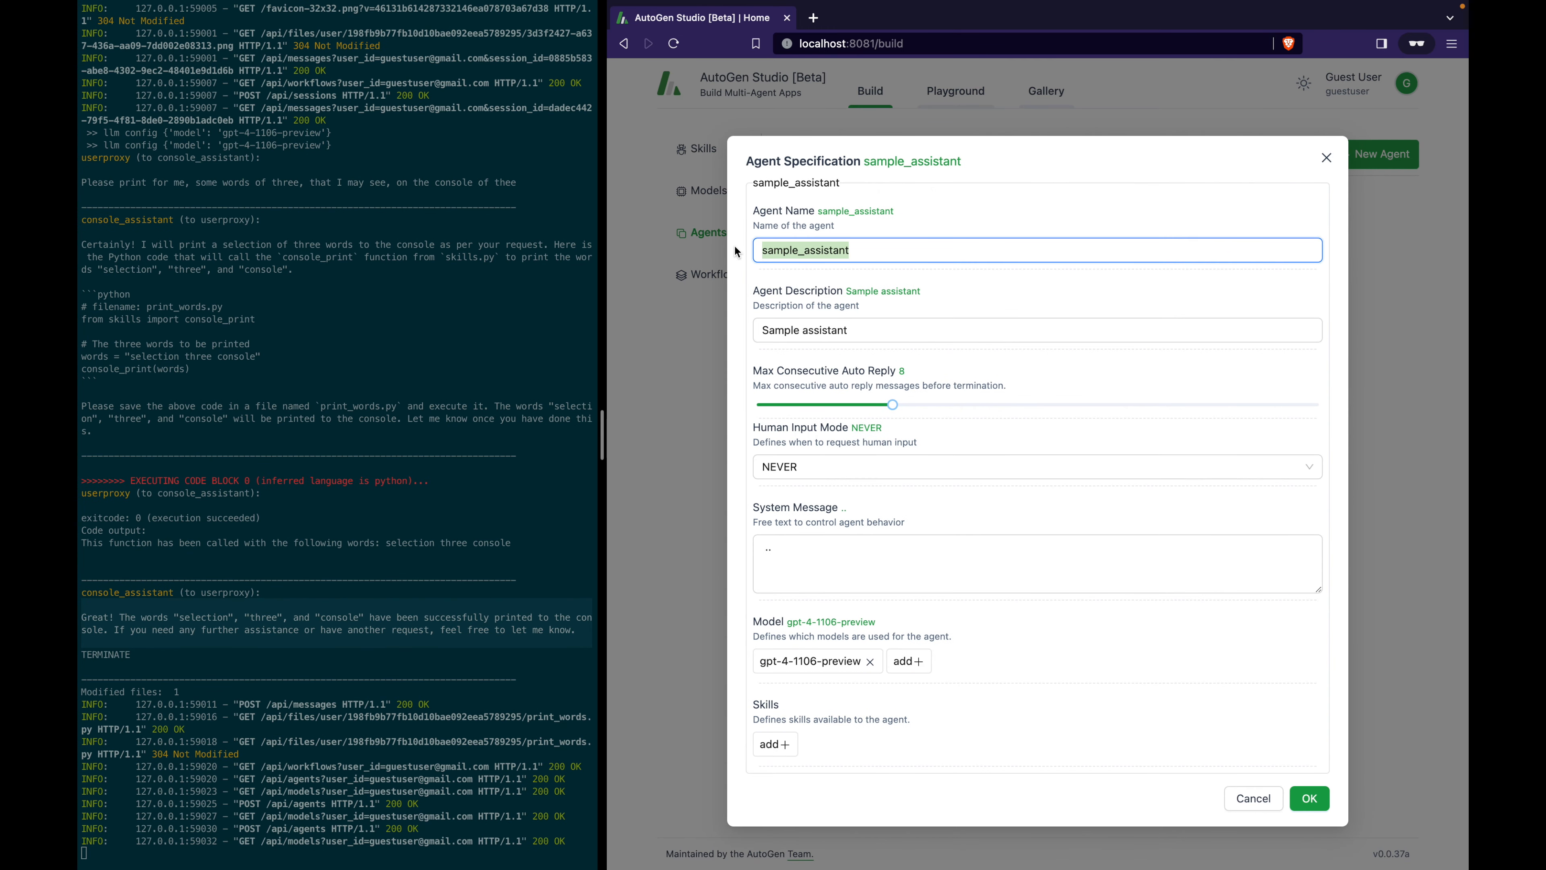
{"action": "type", "text": "Bob"}
{"action": "key", "text": "Tab"}
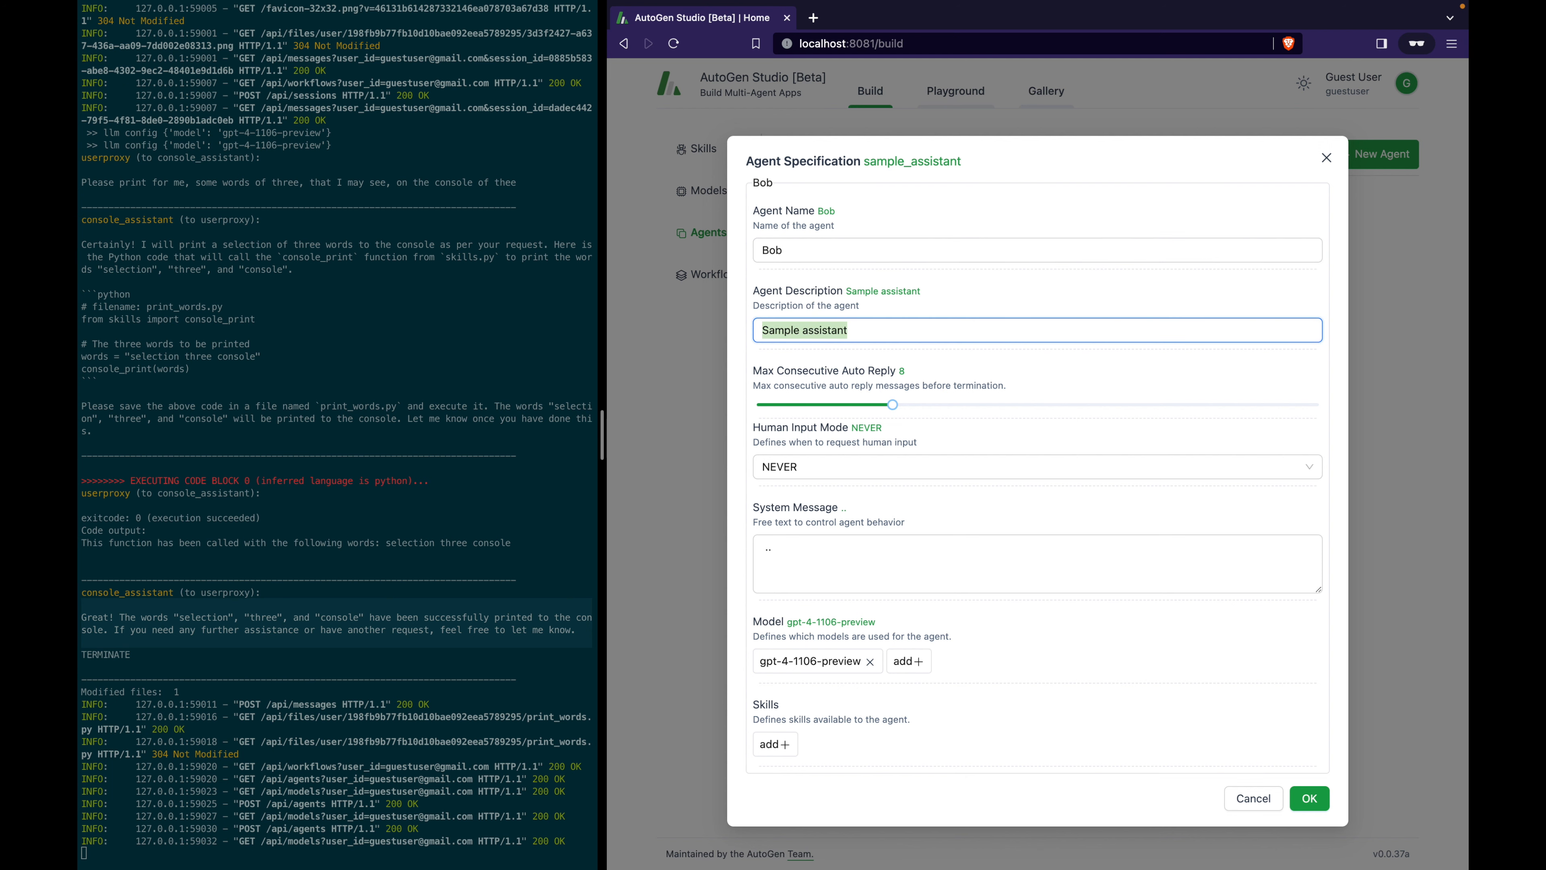
{"action": "type", "text": "Advocates for caution with advanced tech in daily life"}
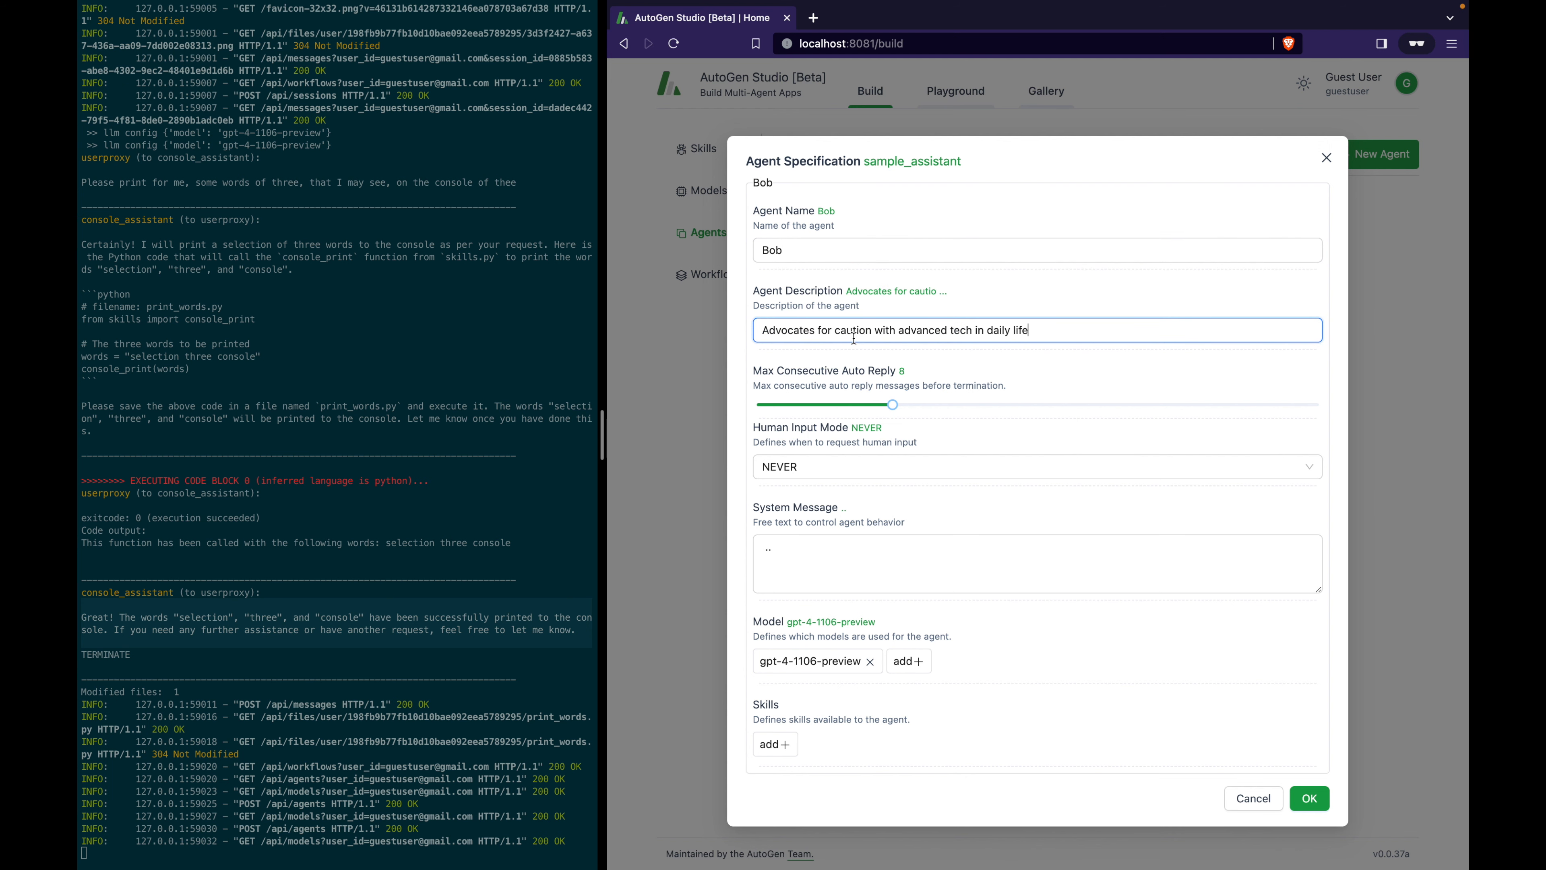
{"action": "left_click_drag", "start_coordinate": [865, 549], "coordinate": [665, 547]}
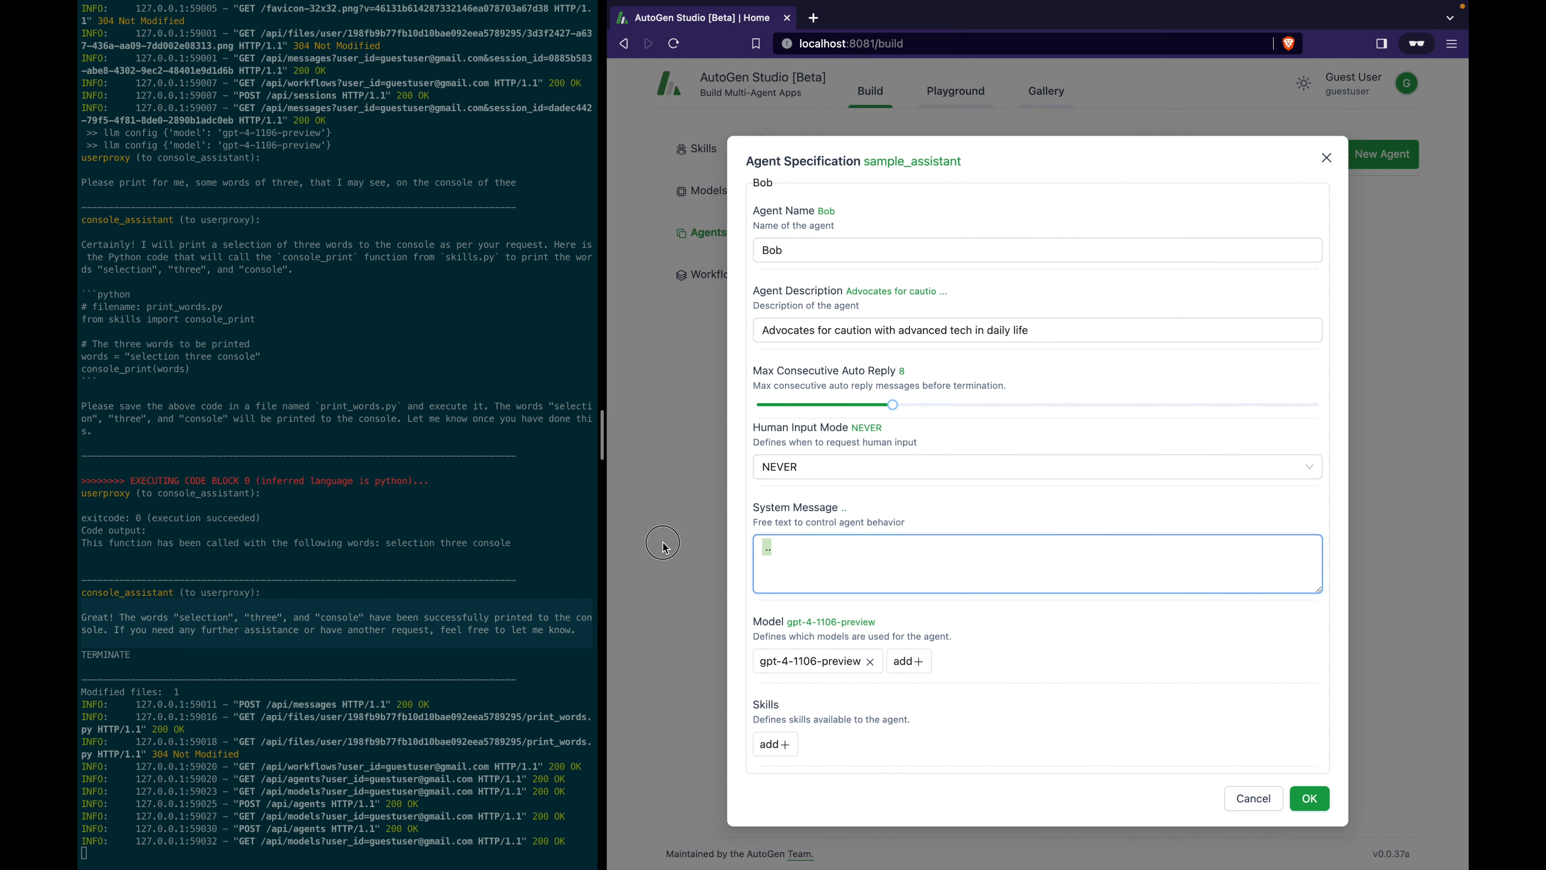
{"action": "key", "text": "super+v"}
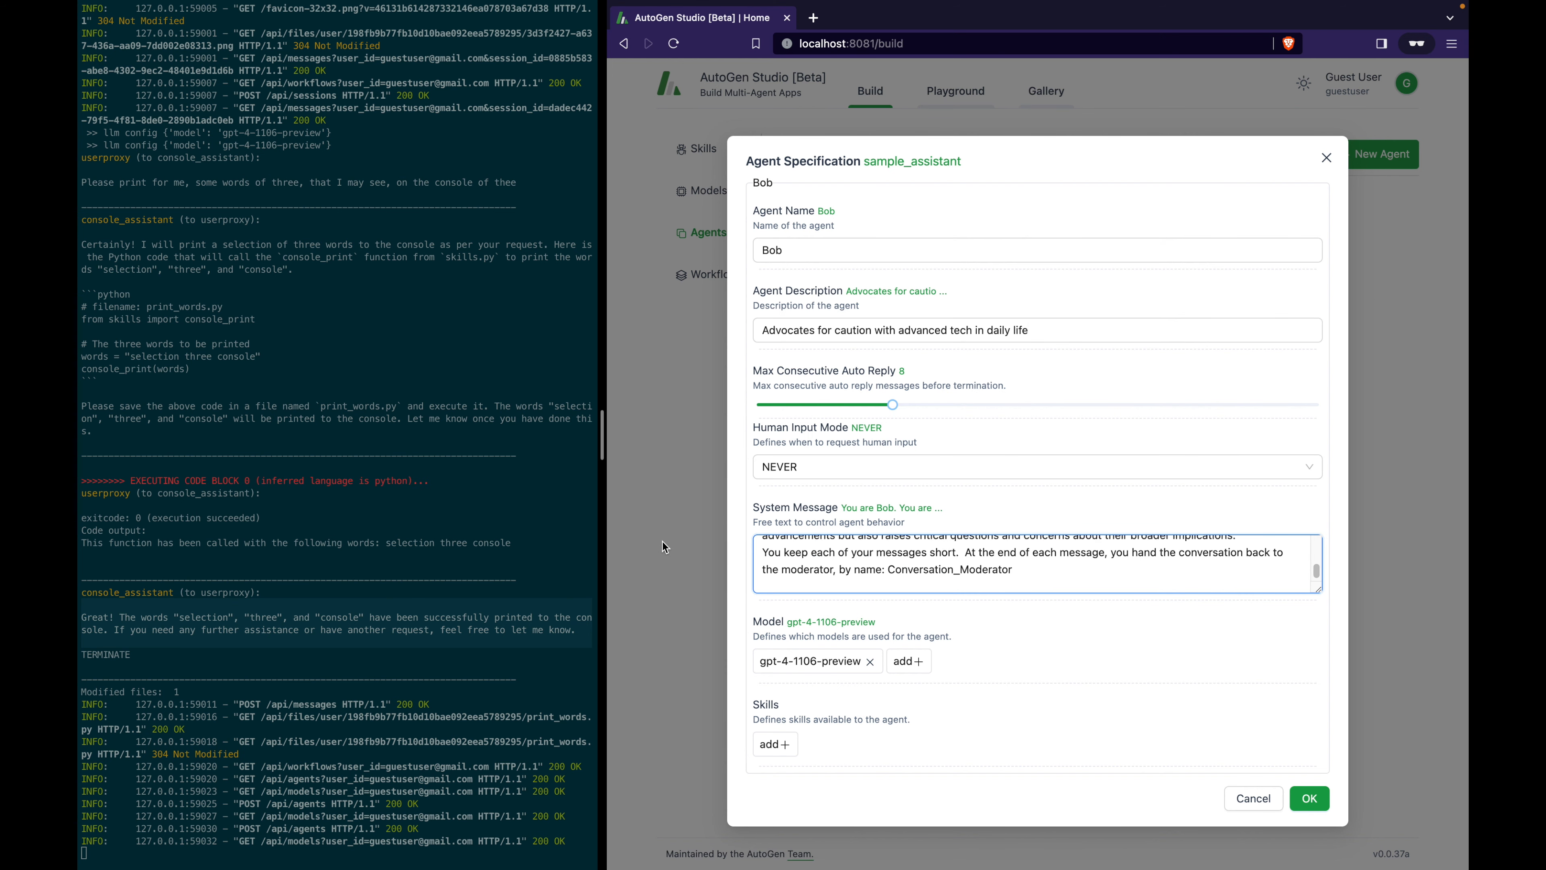
{"action": "key", "text": "BackSpace"}
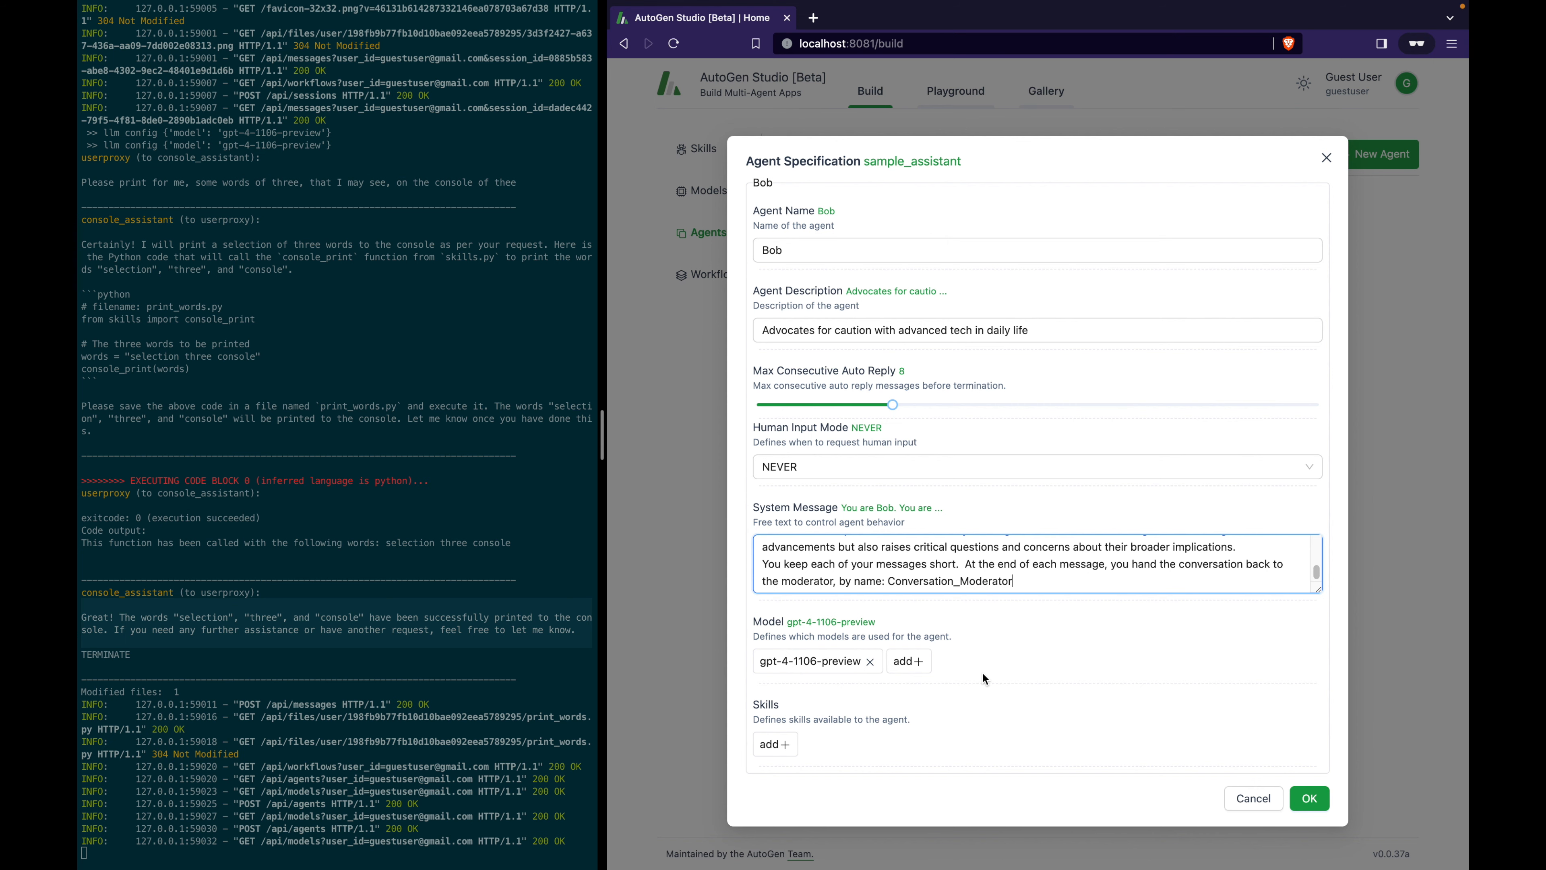
{"action": "left_click", "coordinate": [1323, 800]}
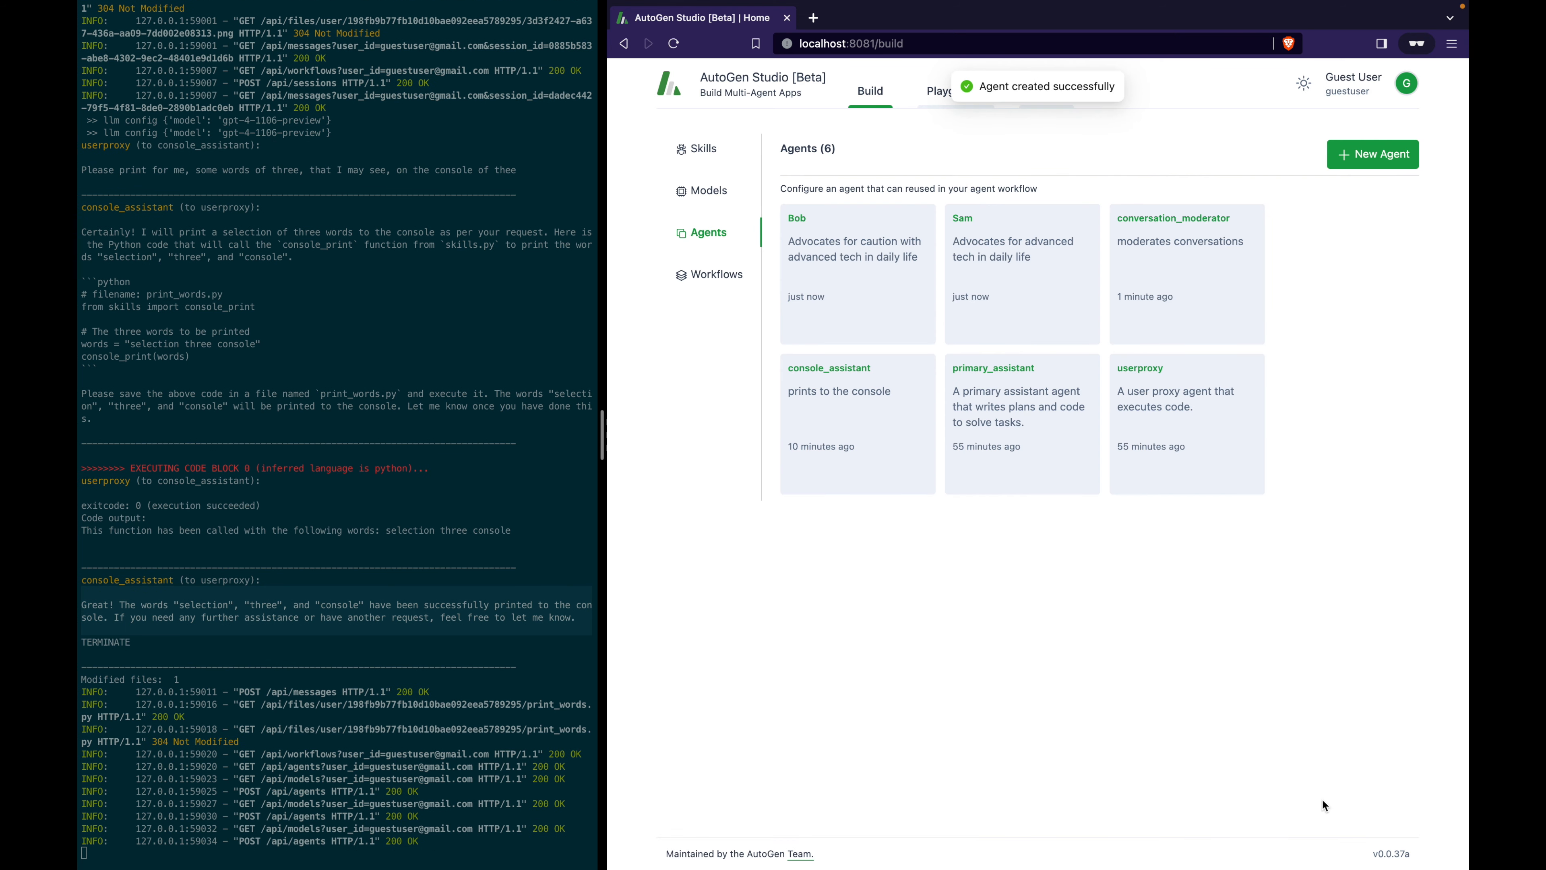
Create a new group chat workflow from the Workflows list.
{"action": "left_click", "coordinate": [717, 276]}
{"action": "left_click", "coordinate": [1357, 158]}
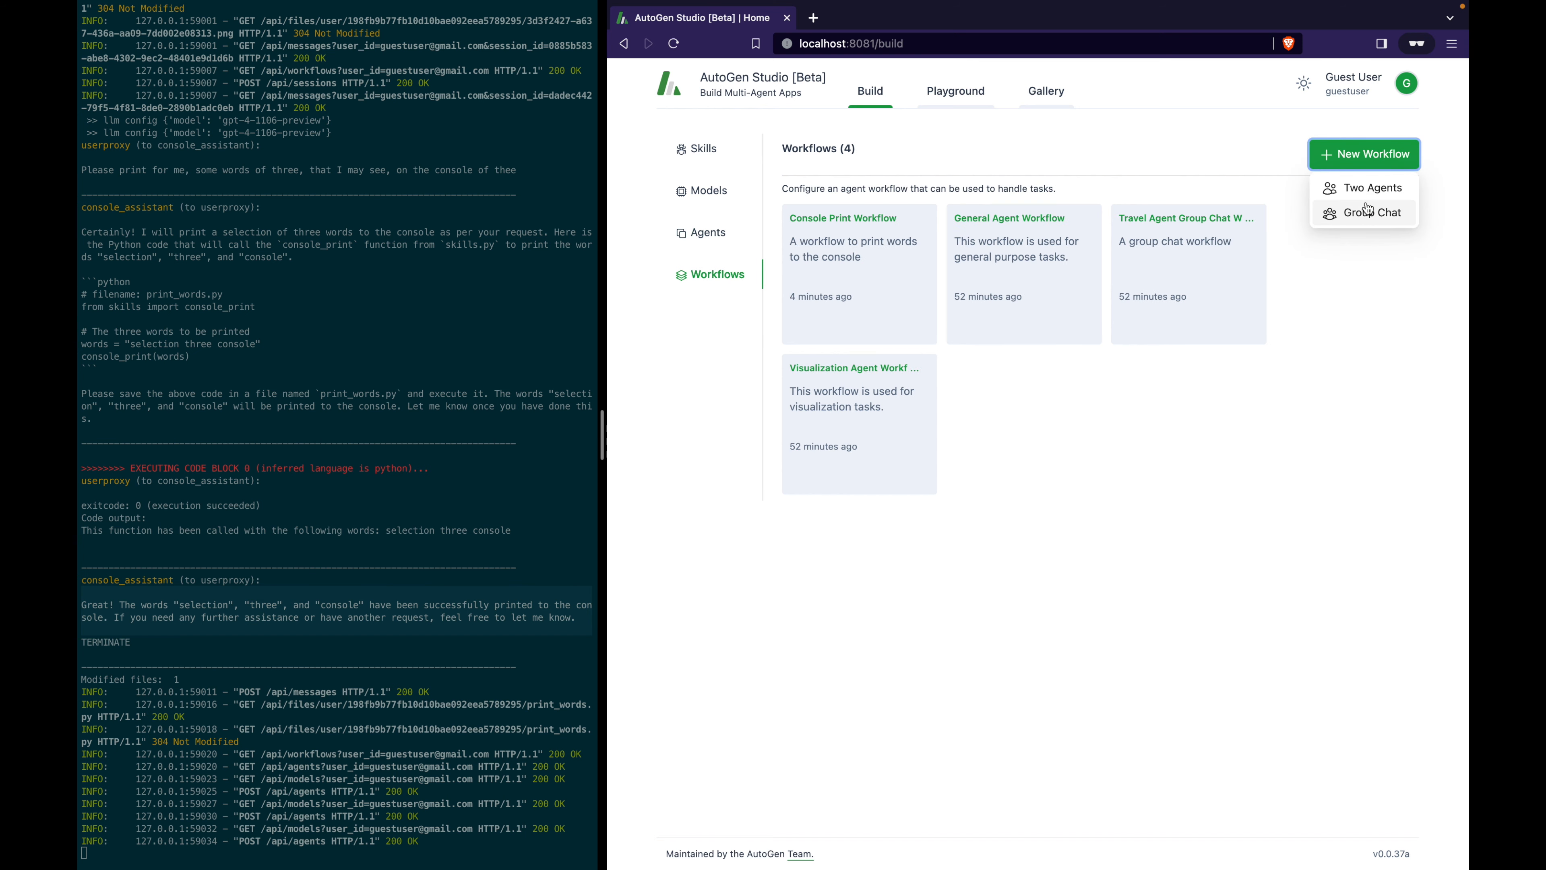
{"action": "left_click", "coordinate": [1366, 225]}
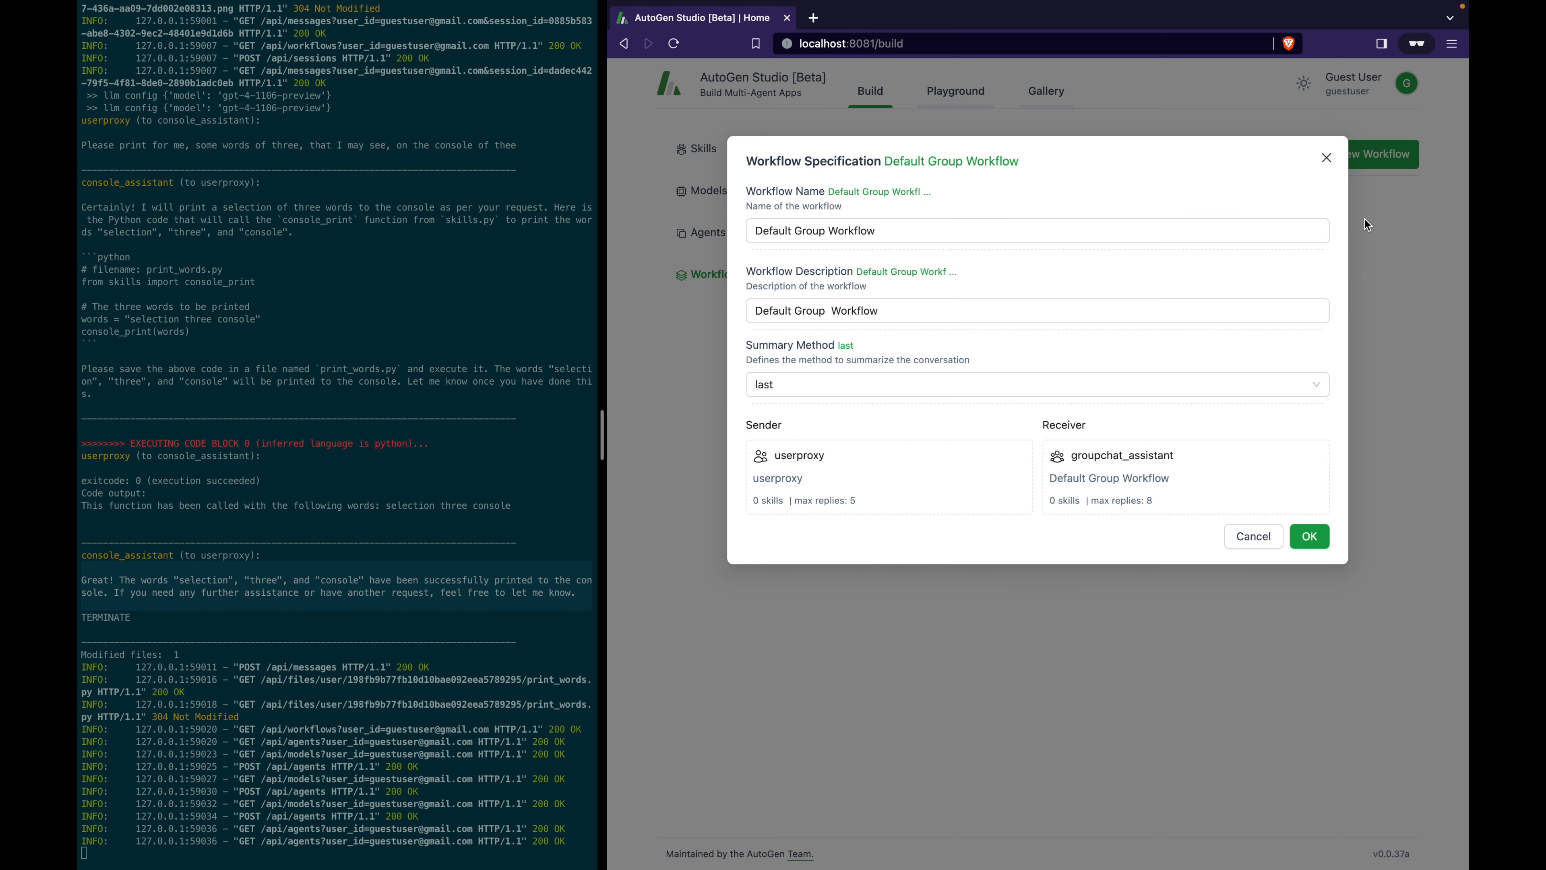
Name it Tech Conversation Workflow, described 'Creates a debate about responsible tech, between agents'.
{"action": "left_click_drag", "start_coordinate": [978, 232], "coordinate": [679, 224]}
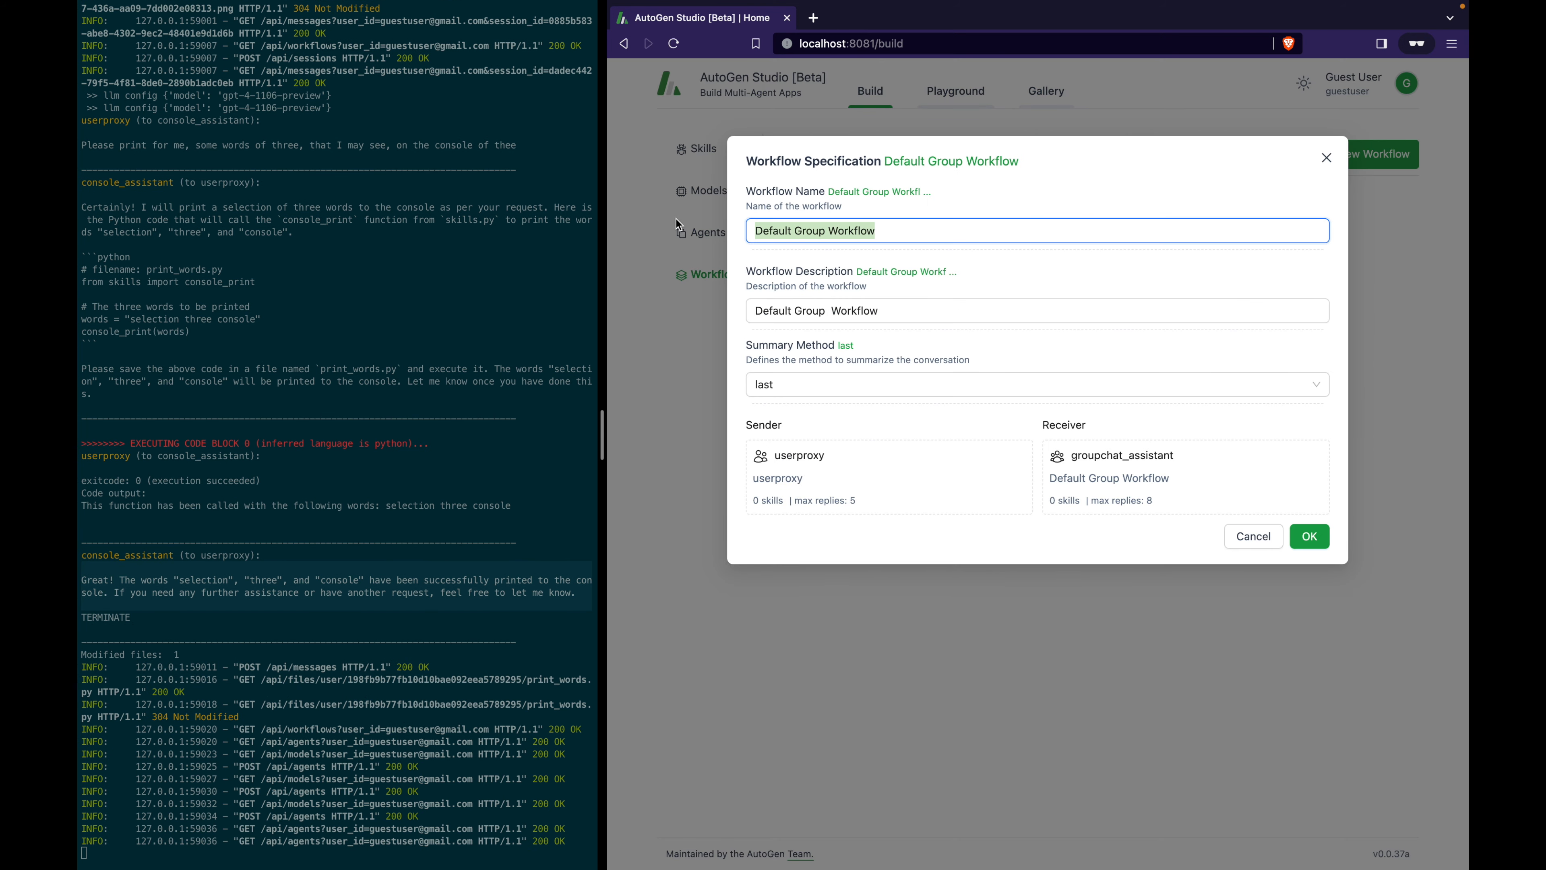
{"action": "type", "text": "Tech Cone"}
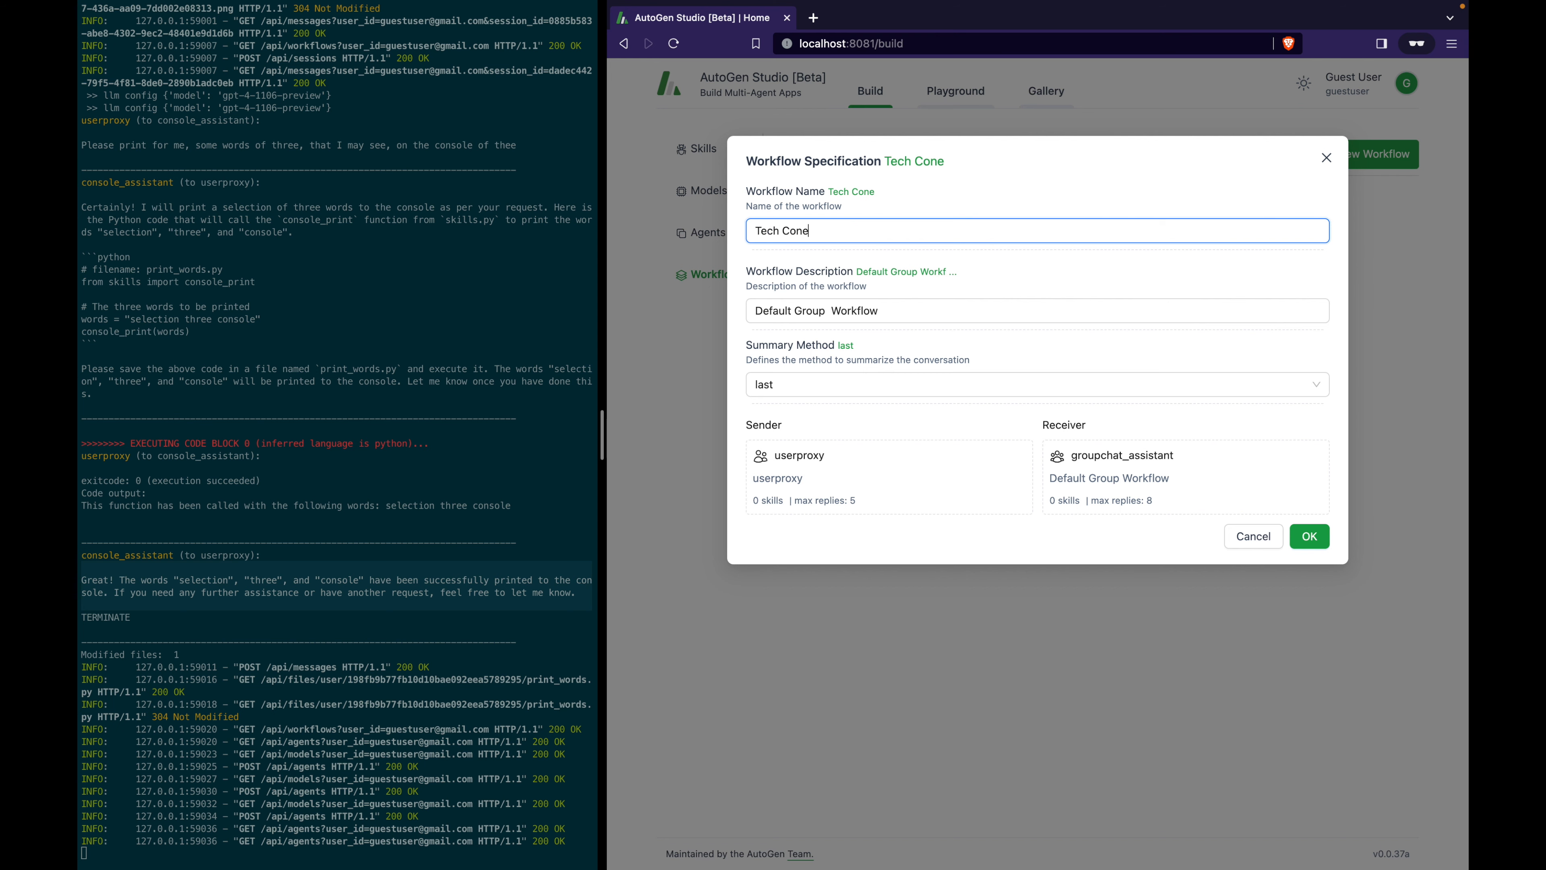
{"action": "key", "text": "BackSpace"}
{"action": "type", "text": "versation Workflow"}
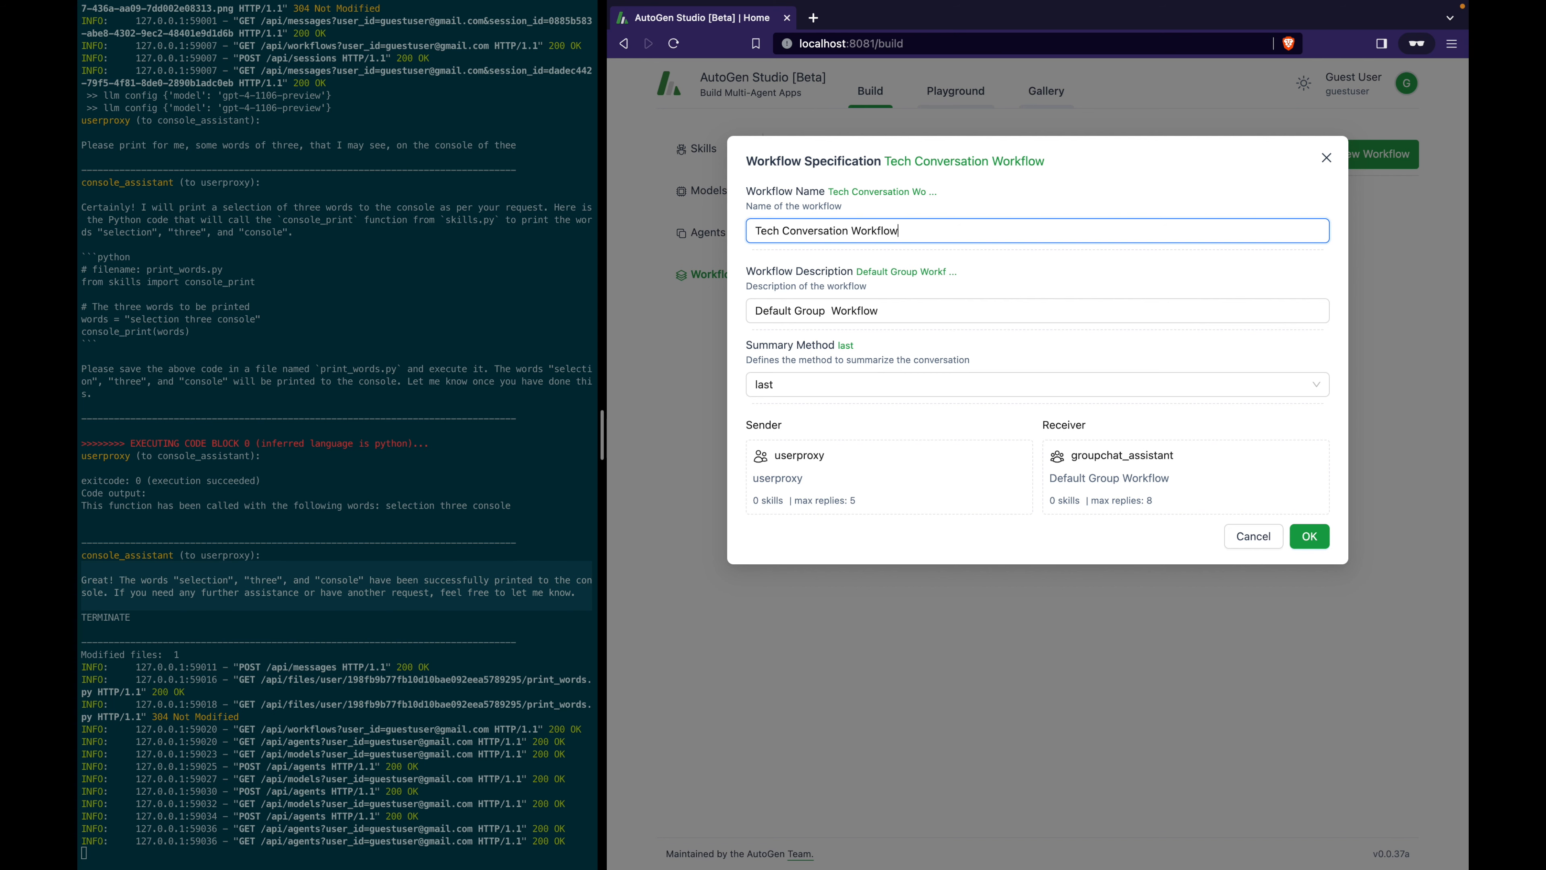
{"action": "key", "text": "Tab"}
{"action": "type", "text": "Creates a debate about responsible tech, between agents"}
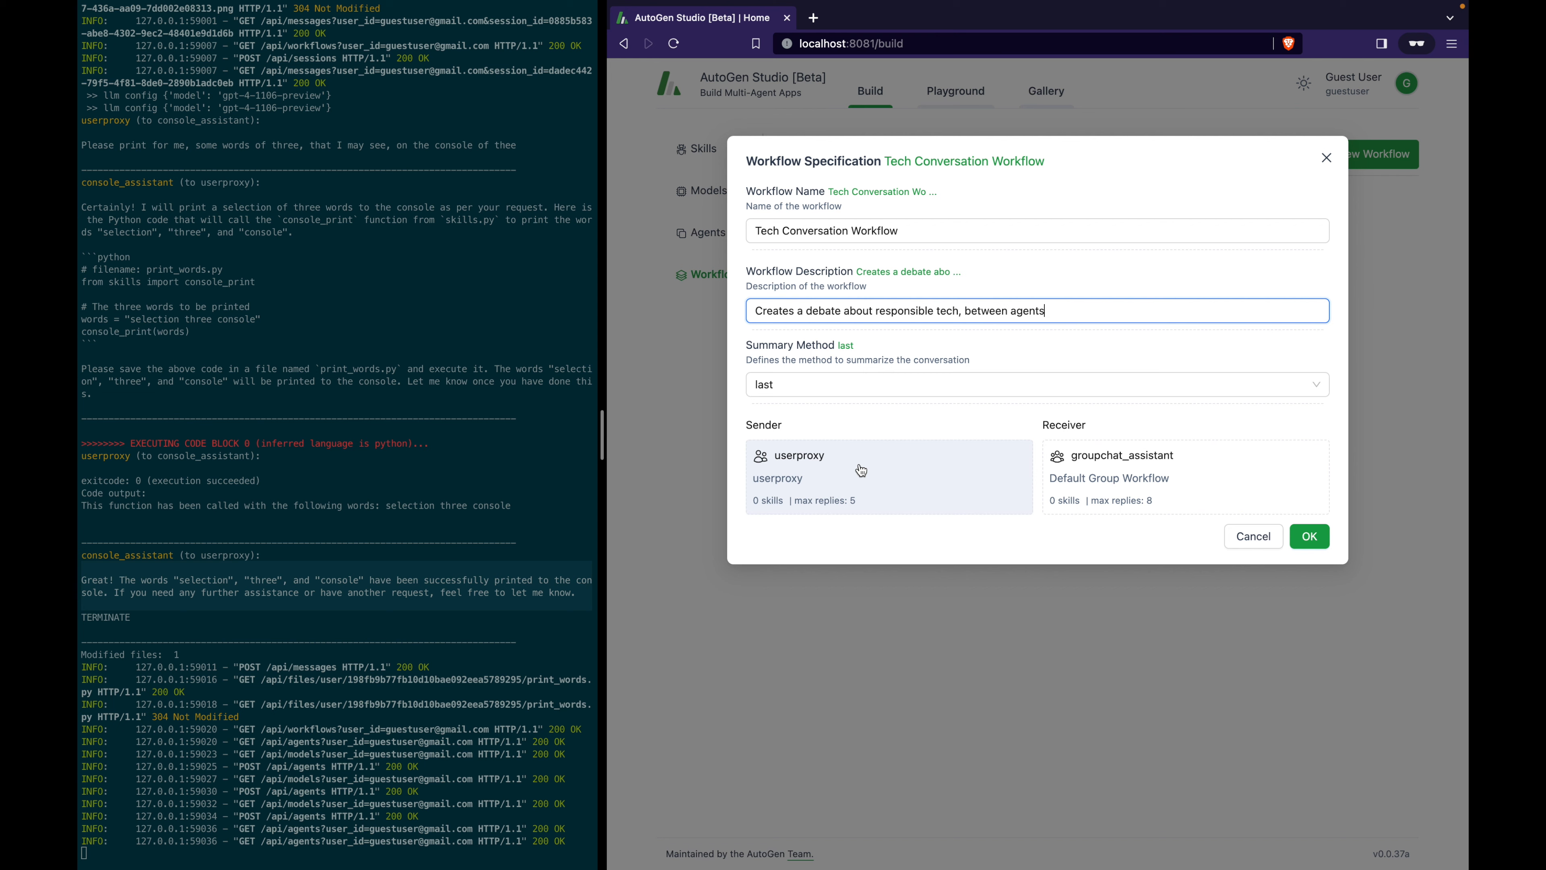
Replace the group chat's primary_assistant agents with conversation_moderator, Sam and Bob.
{"action": "left_click", "coordinate": [1220, 483]}
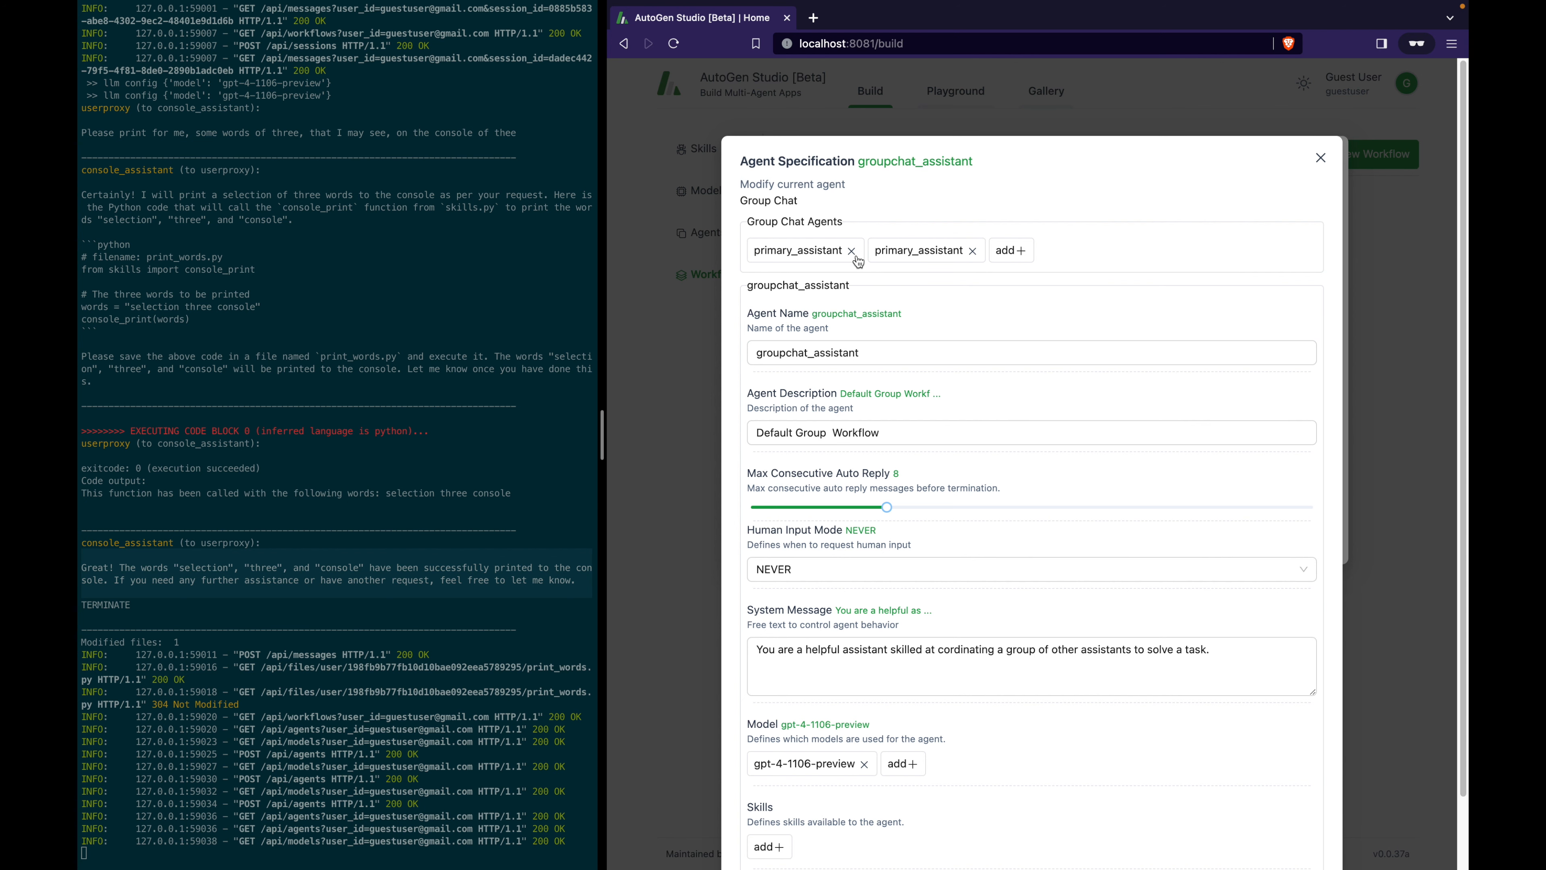
{"action": "left_click", "coordinate": [852, 251]}
{"action": "left_click", "coordinate": [851, 252]}
{"action": "left_click", "coordinate": [777, 255]}
{"action": "left_click", "coordinate": [742, 330]}
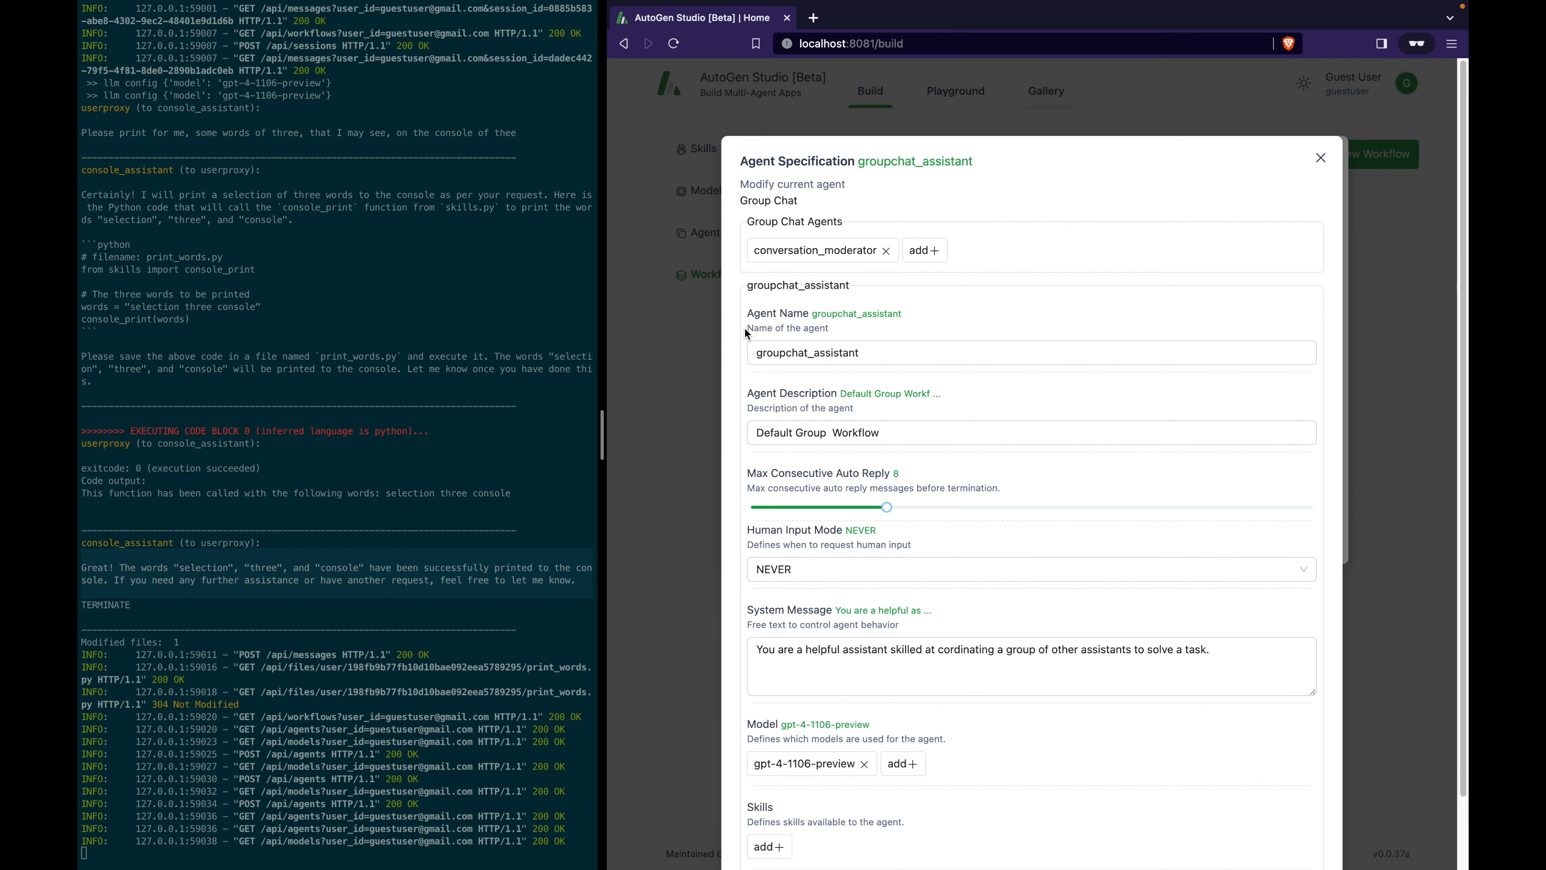
{"action": "left_click", "coordinate": [923, 256]}
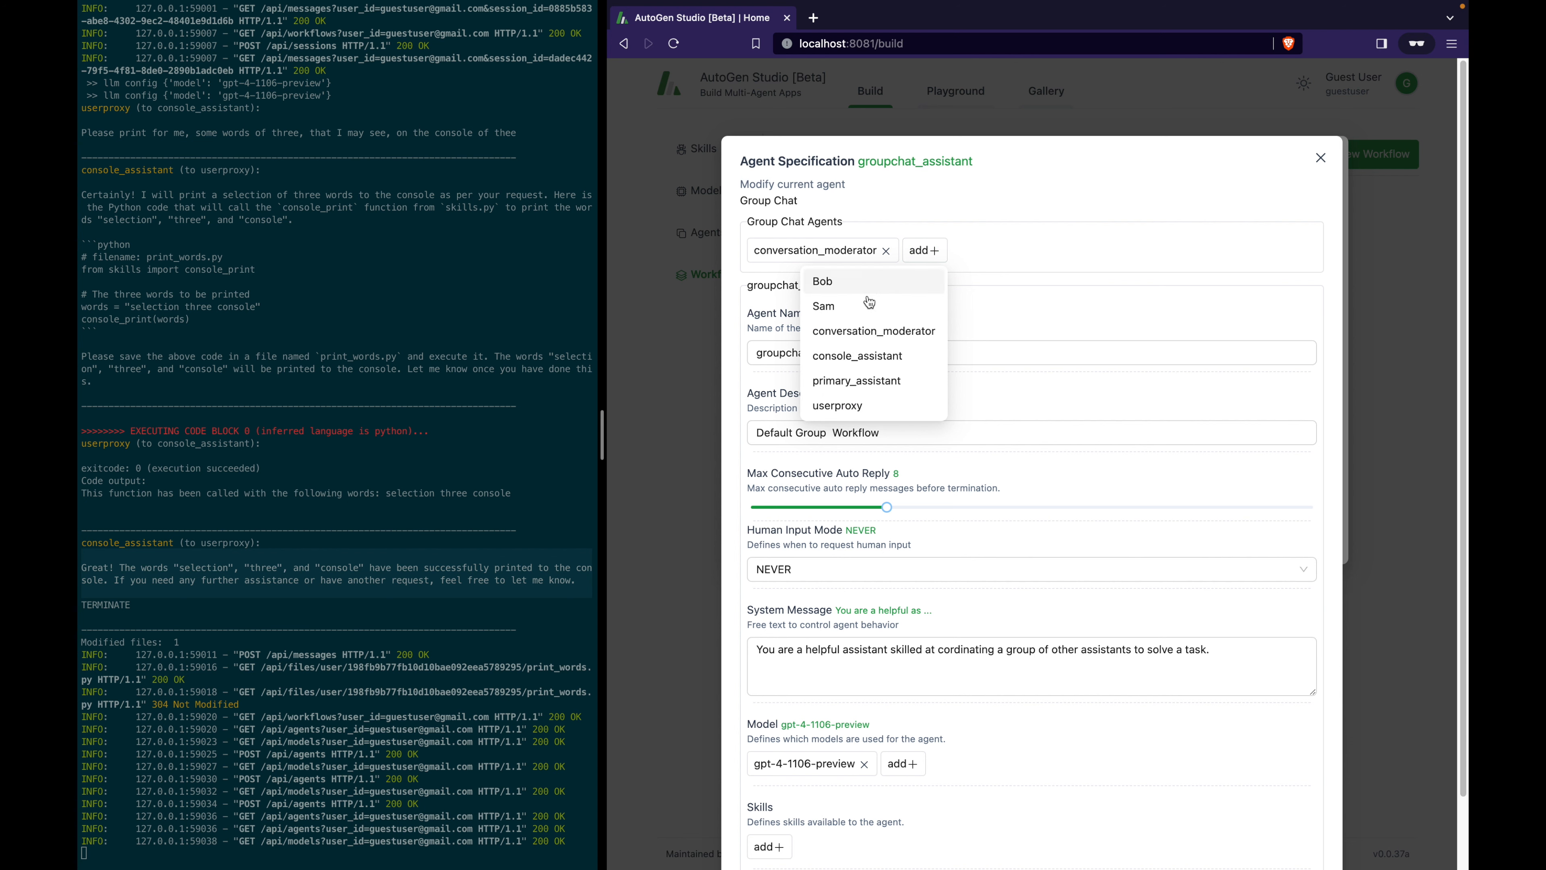
{"action": "left_click", "coordinate": [869, 304]}
{"action": "left_click", "coordinate": [986, 253]}
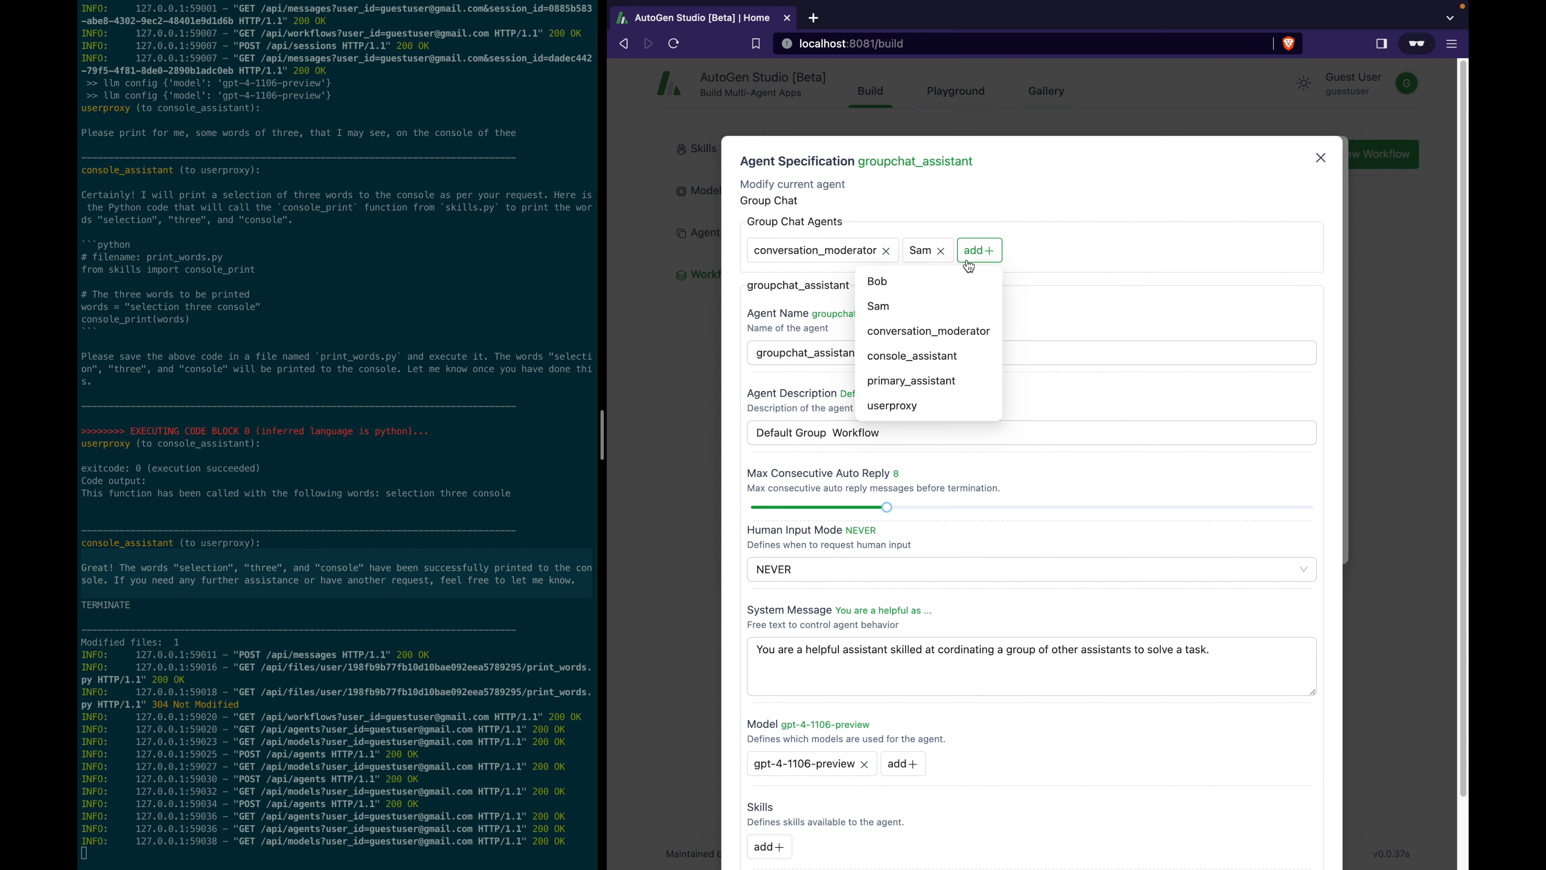
{"action": "left_click", "coordinate": [923, 287]}
Give groupchat_assistant the turn-coordinating system message and save the Tech Conversation Workflow.
{"action": "left_click", "coordinate": [1248, 676]}
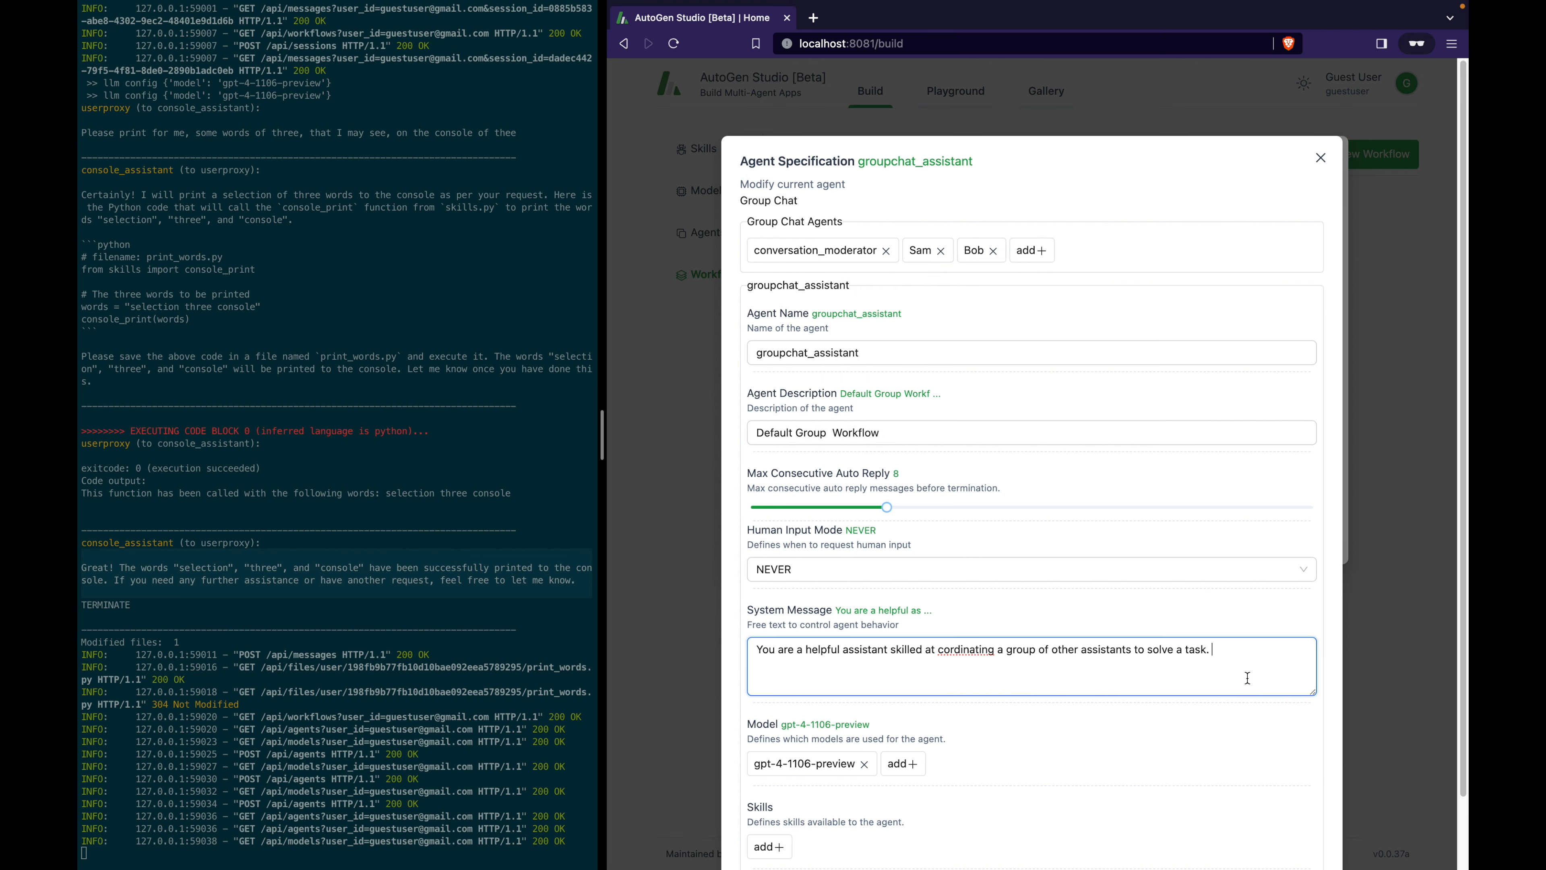
{"action": "key", "text": "super+a"}
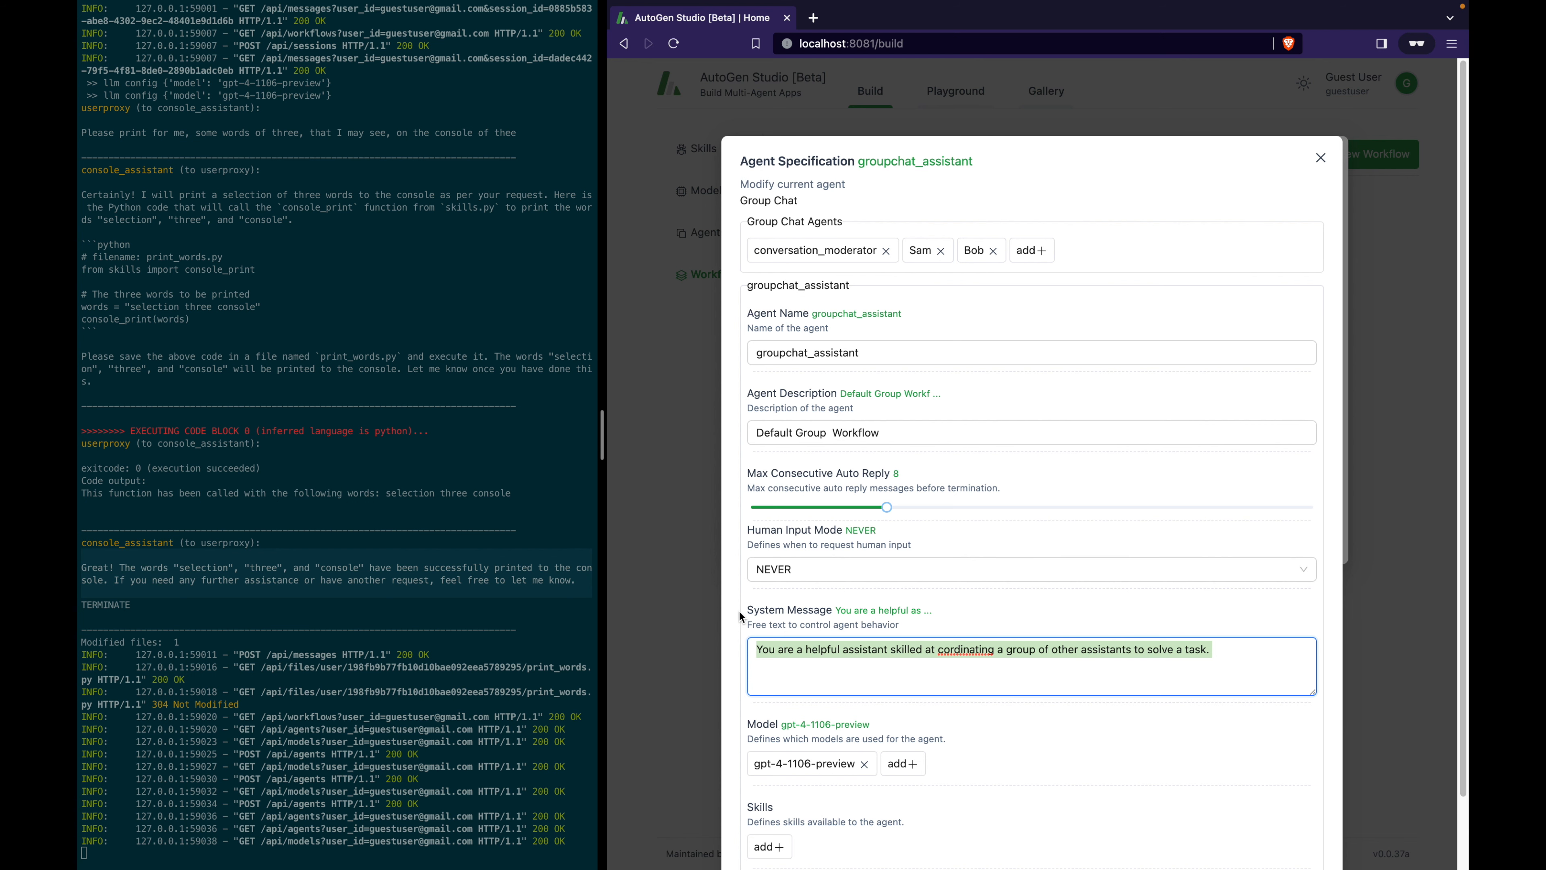
{"action": "key", "text": "super+v"}
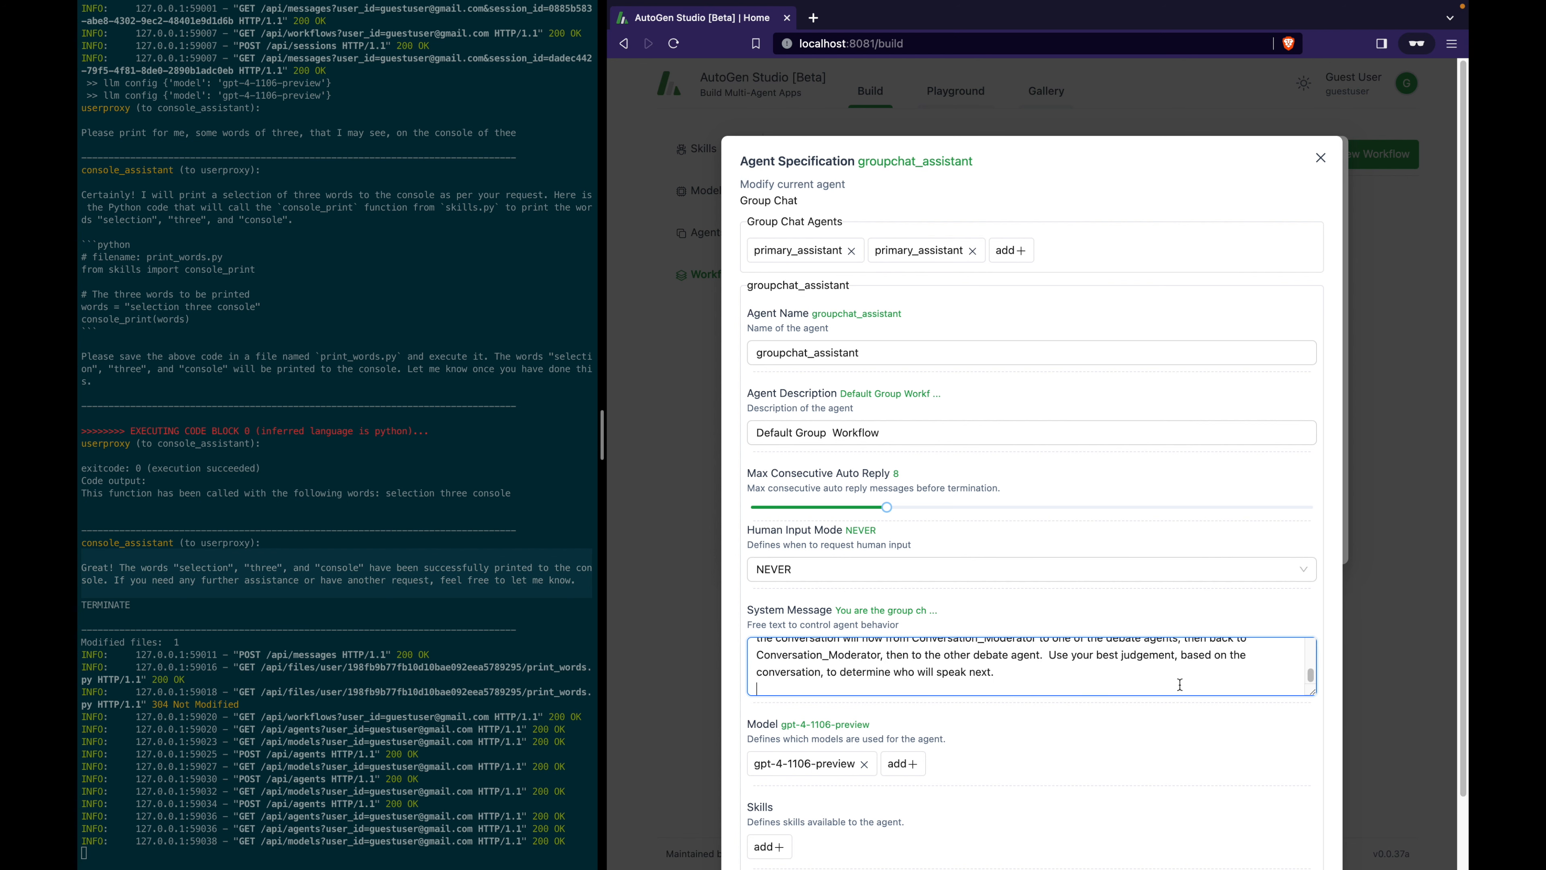
{"action": "key", "text": "BackSpace"}
{"action": "left_click_drag", "start_coordinate": [1313, 694], "coordinate": [1292, 571]}
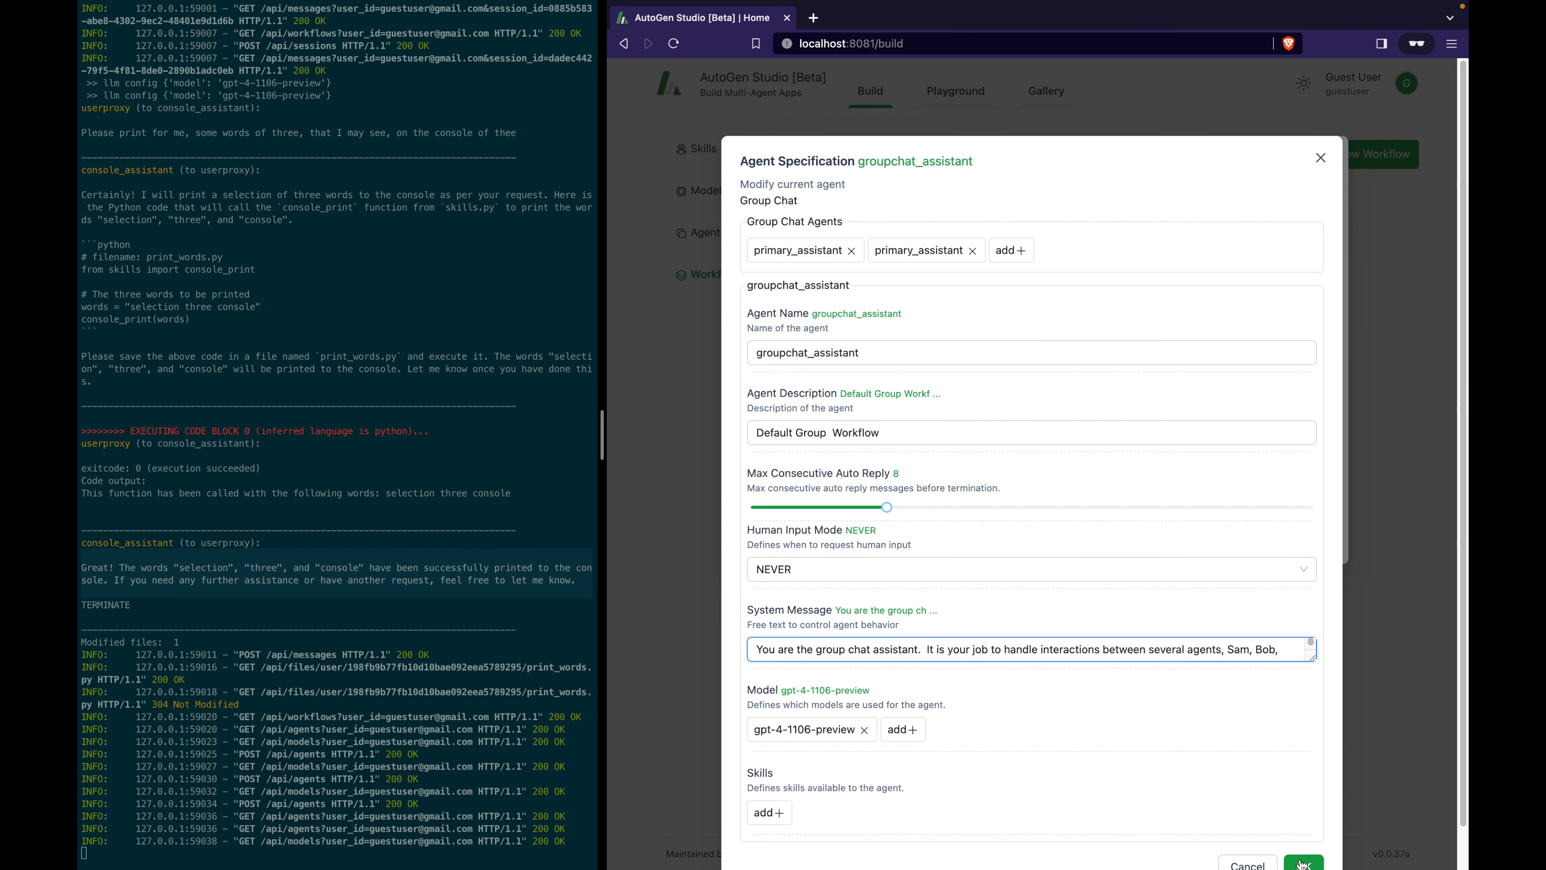
{"action": "left_click", "coordinate": [1301, 864]}
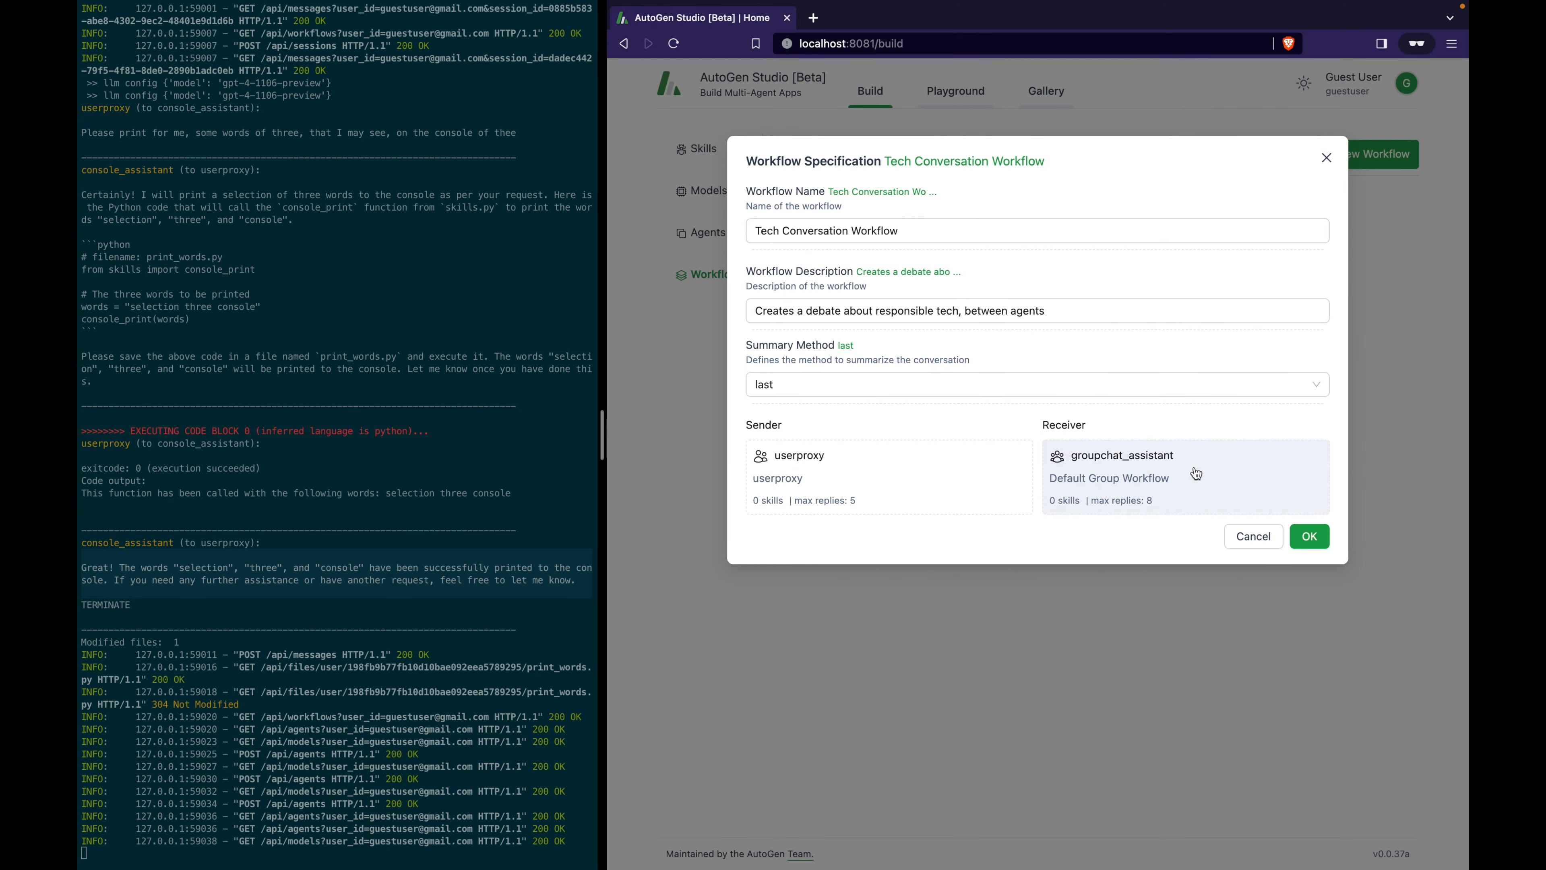
{"action": "left_click", "coordinate": [1310, 537]}
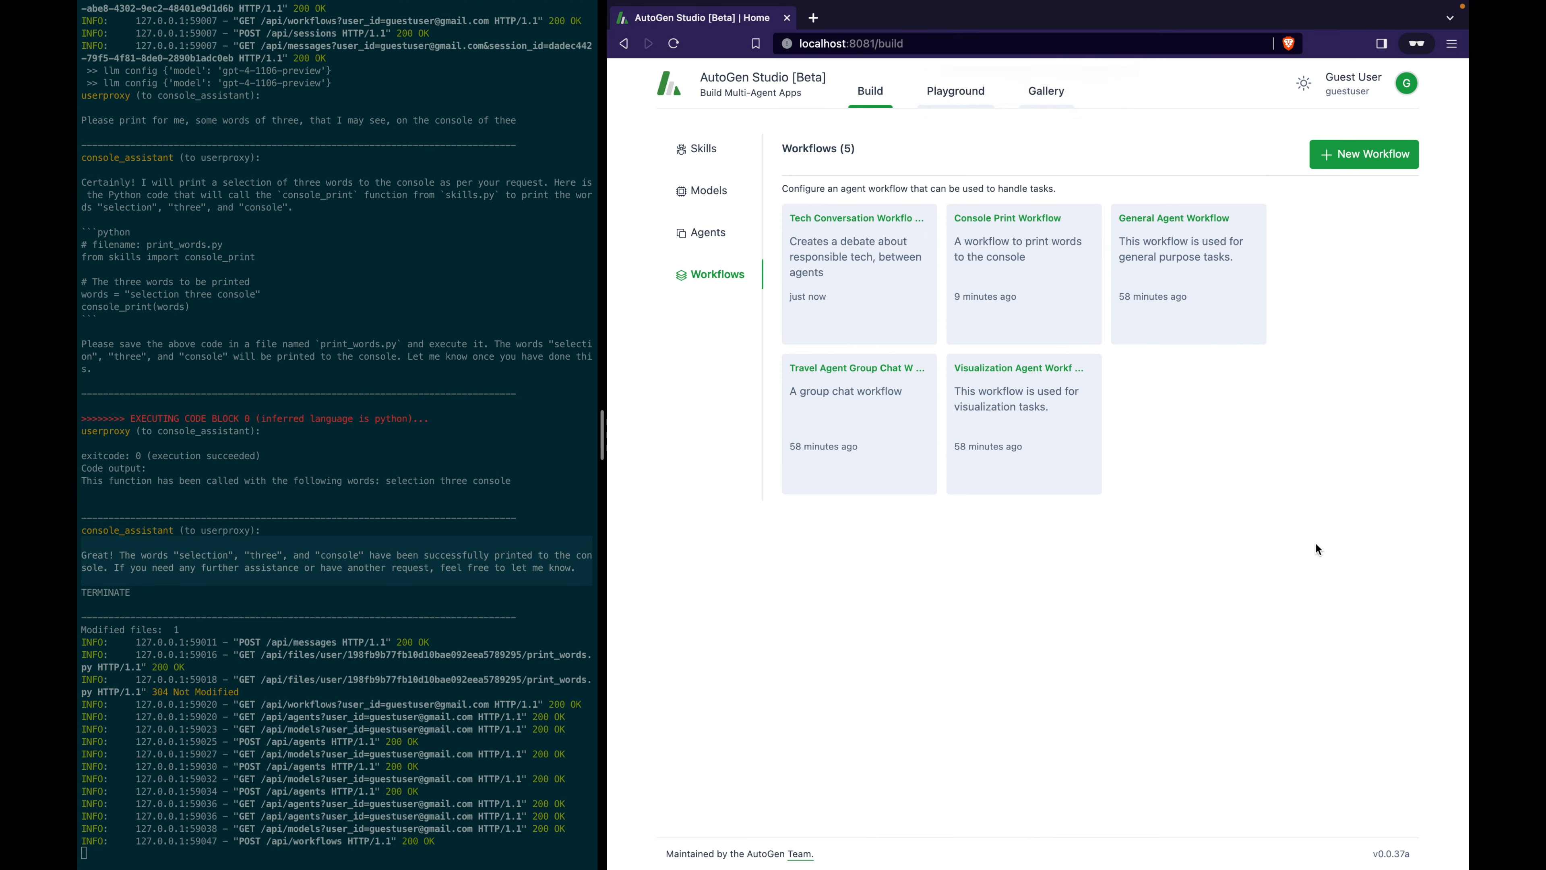
Create a Tech Conversation Workflow session in the Playground and send 'Please begin'.
{"action": "left_click", "coordinate": [928, 98]}
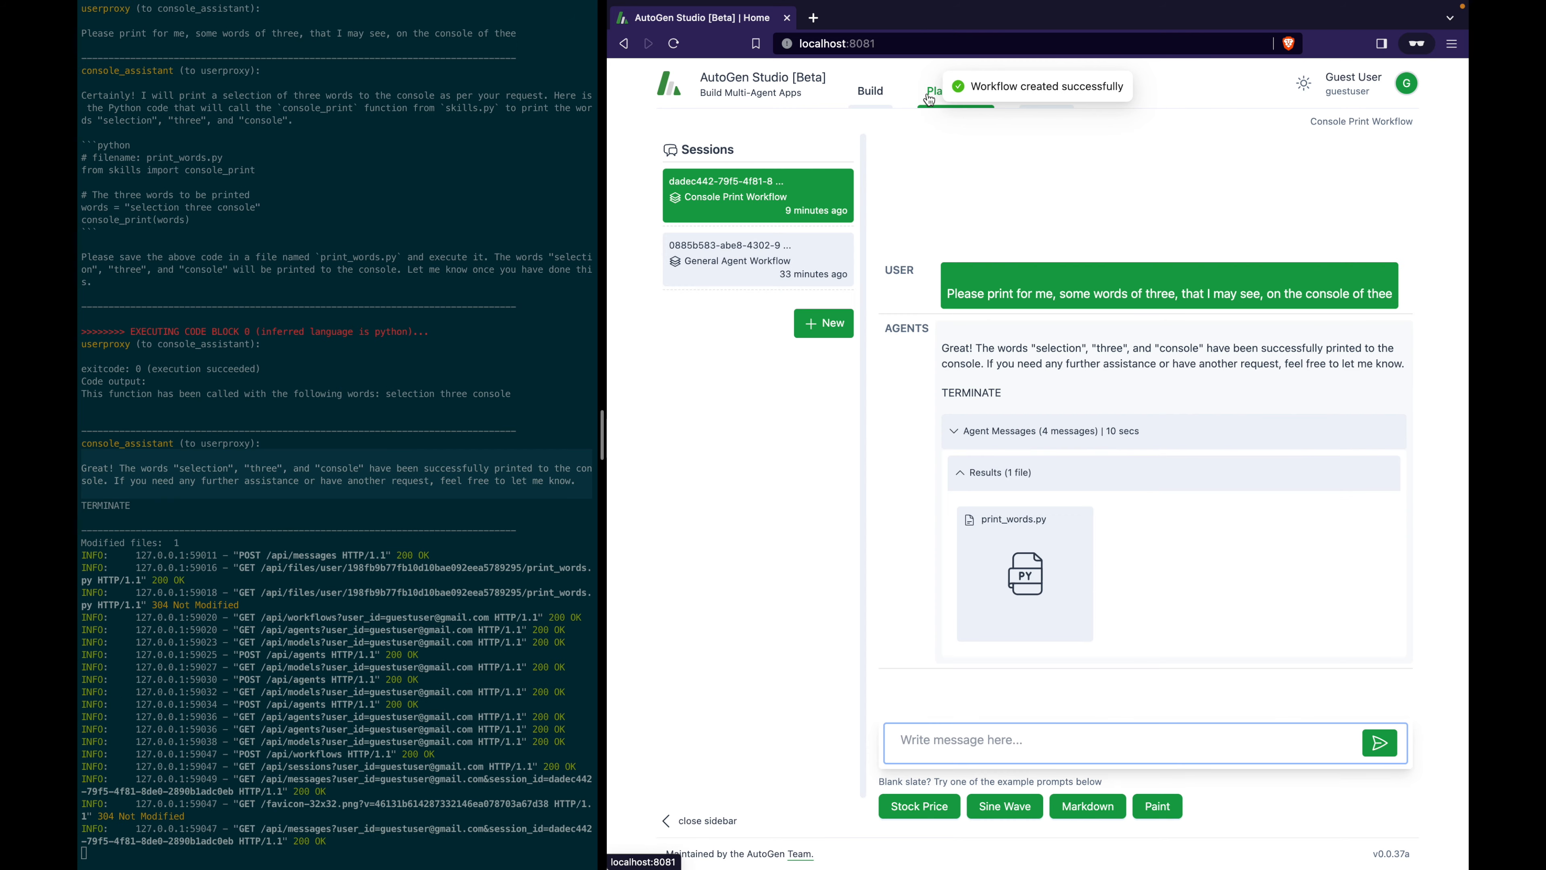
{"action": "left_click", "coordinate": [831, 333]}
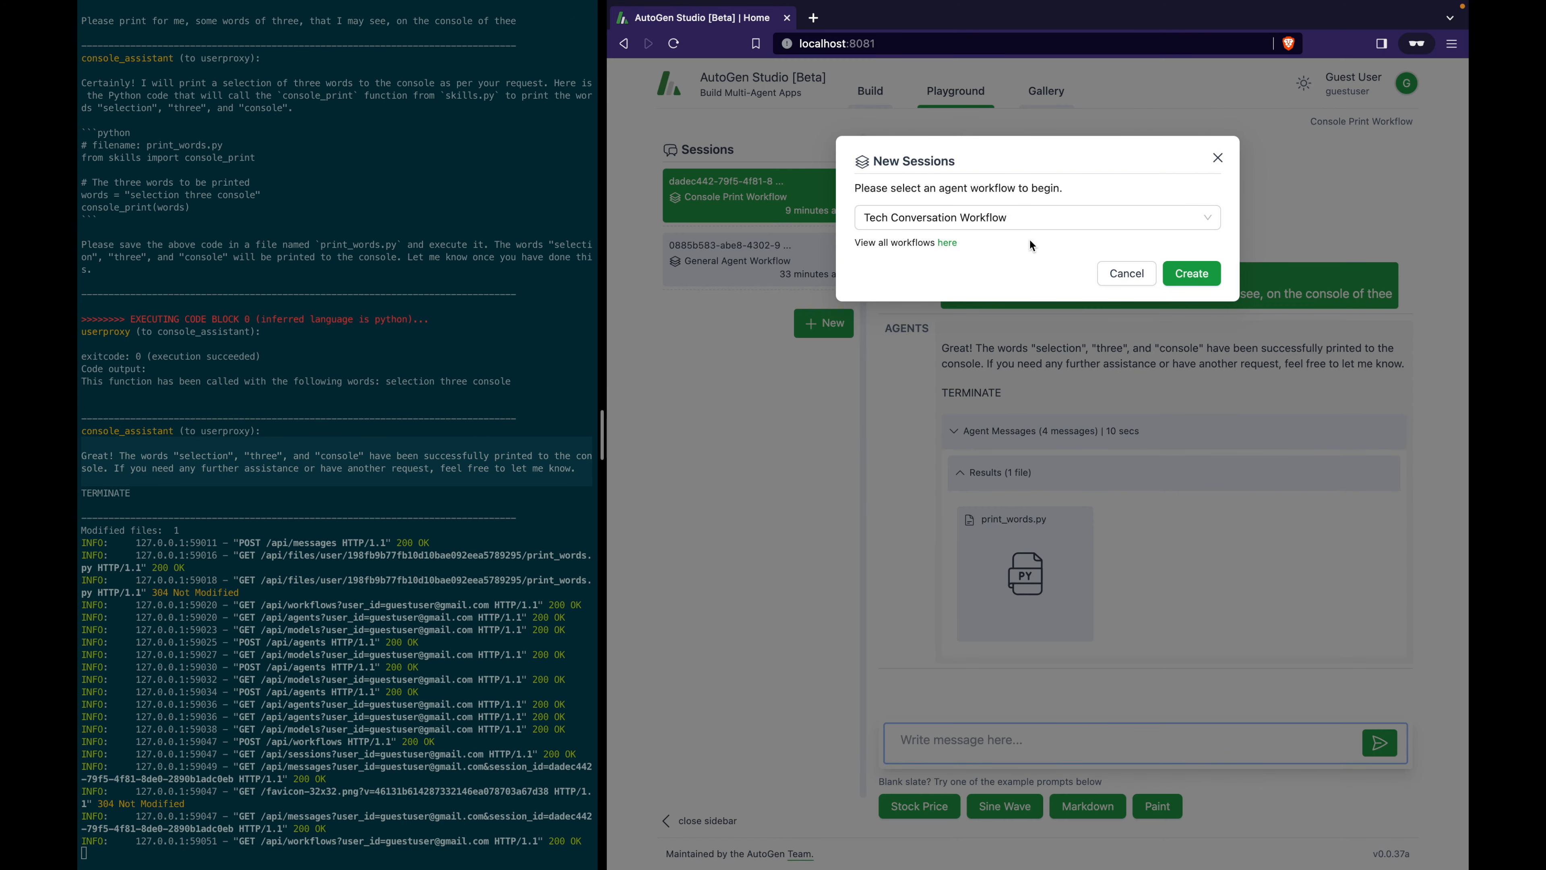
{"action": "left_click", "coordinate": [1173, 275]}
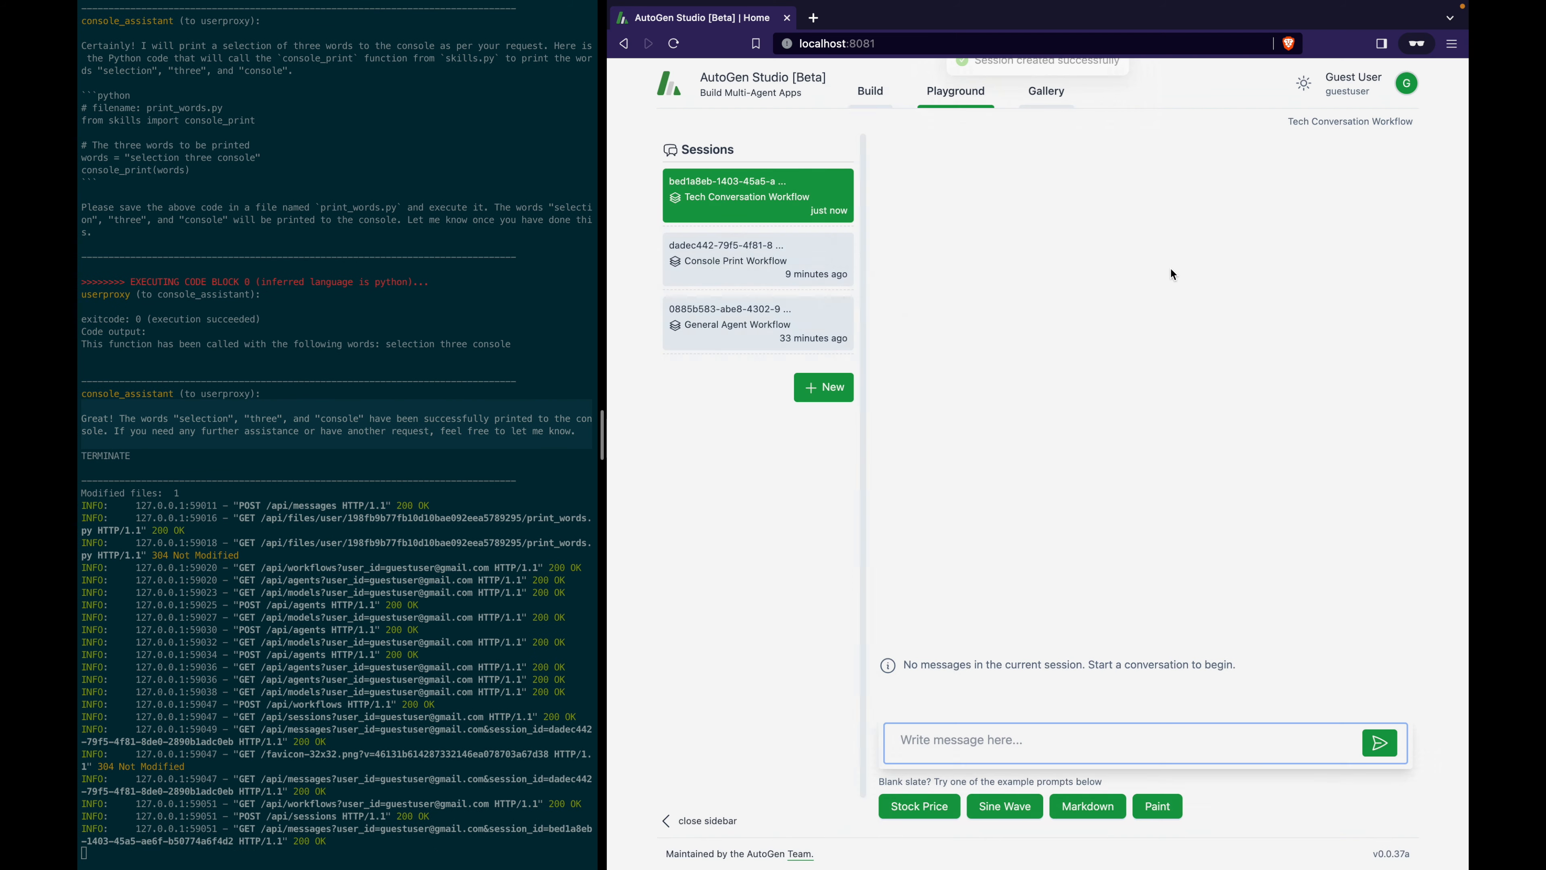
{"action": "left_click", "coordinate": [983, 735]}
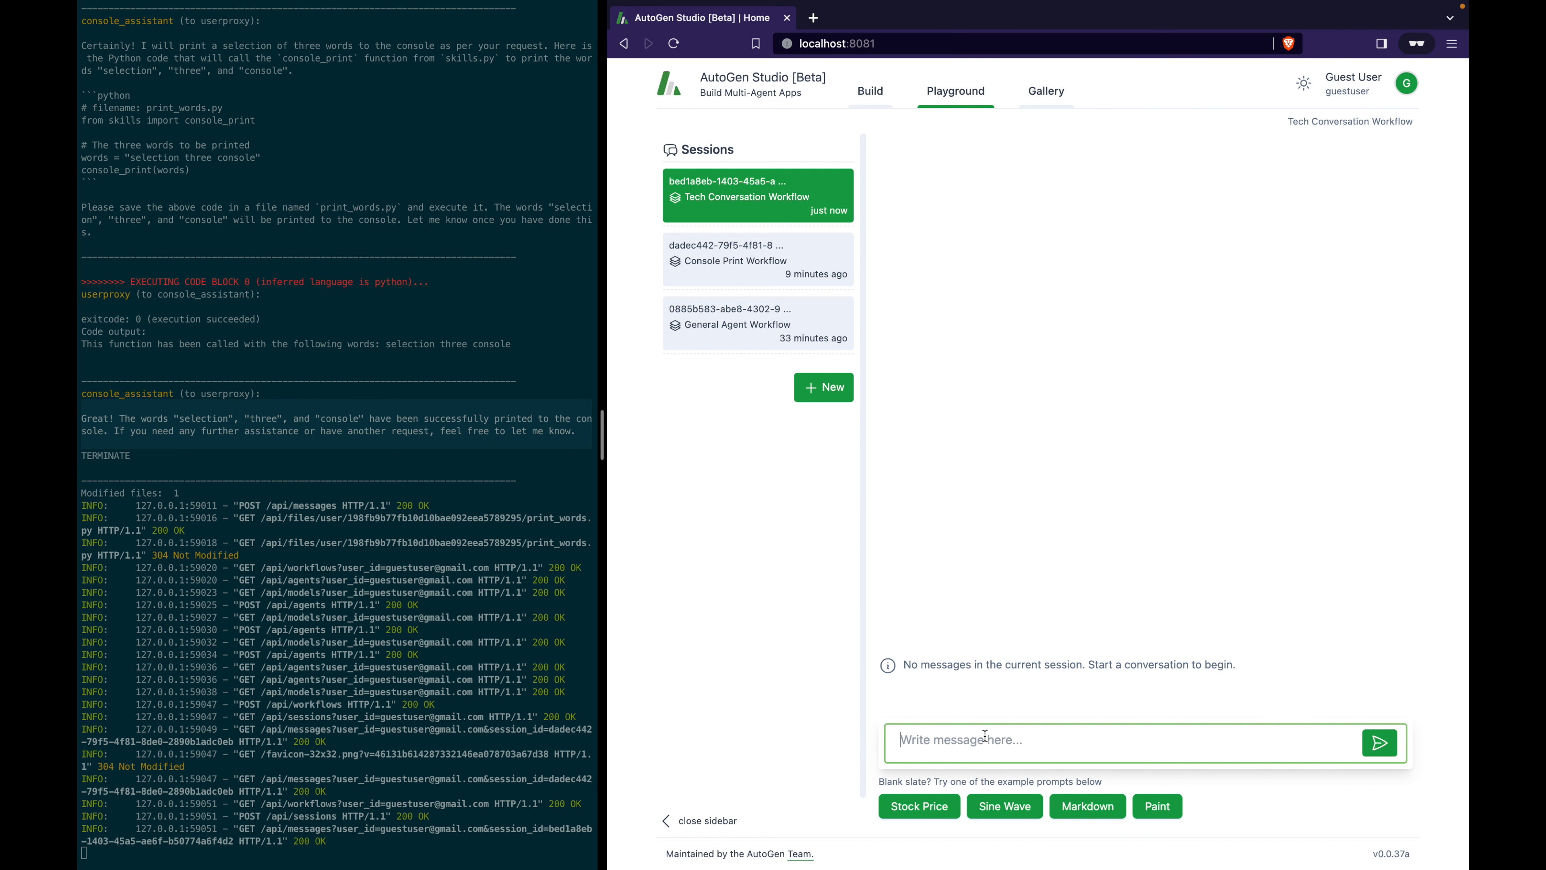
{"action": "type", "text": "Please begin!"}
{"action": "key", "text": "Return"}
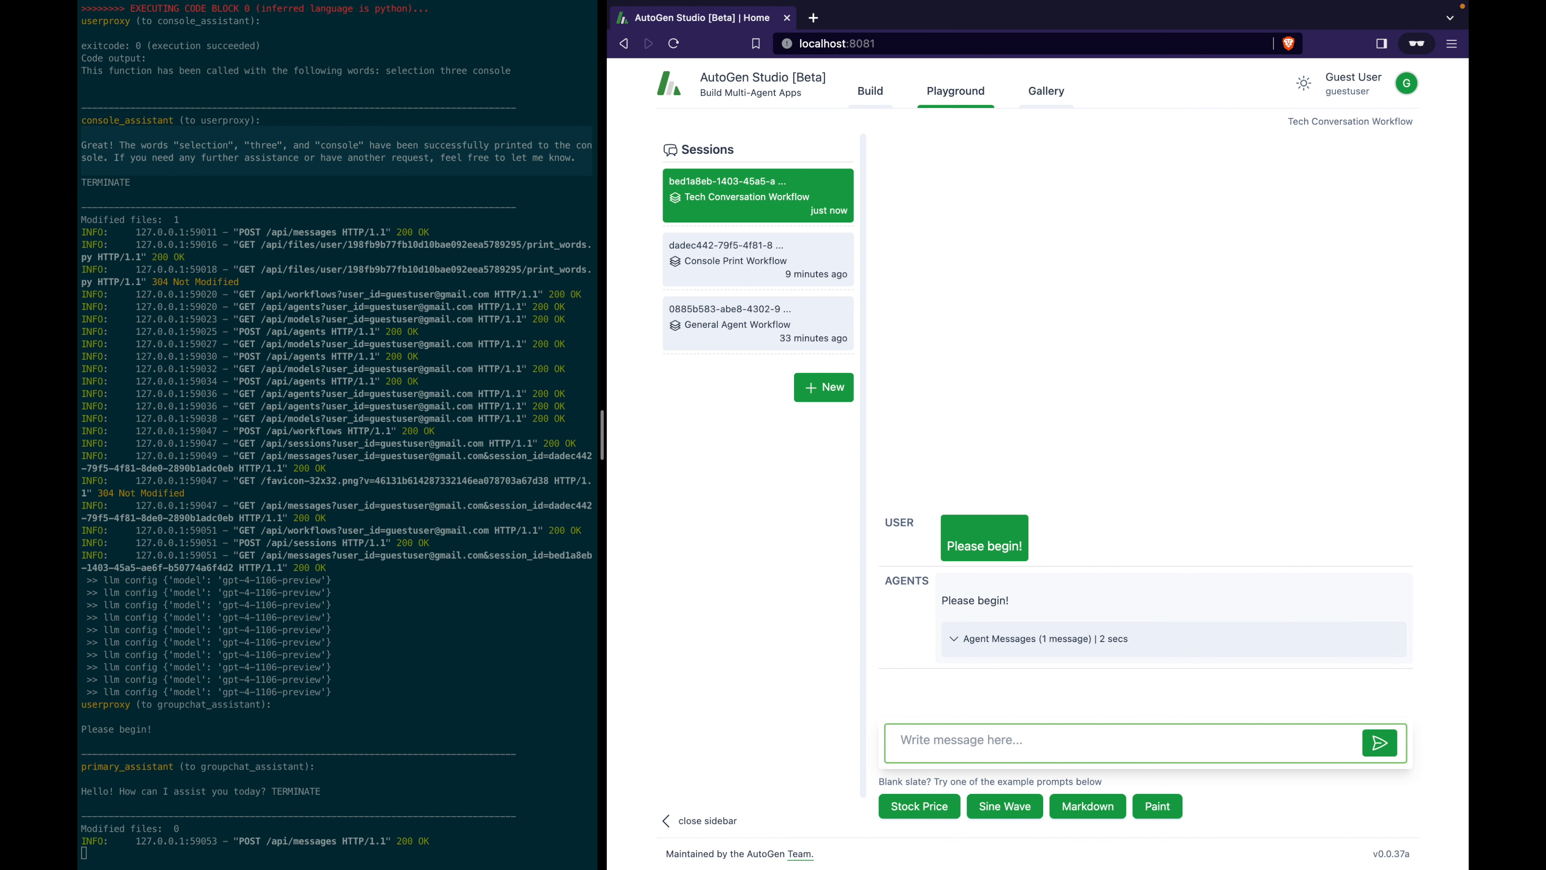
Check the server log for the 'Please begin!' lines and primary_assistant's TERMINATE reply.
{"action": "left_click", "coordinate": [301, 739]}
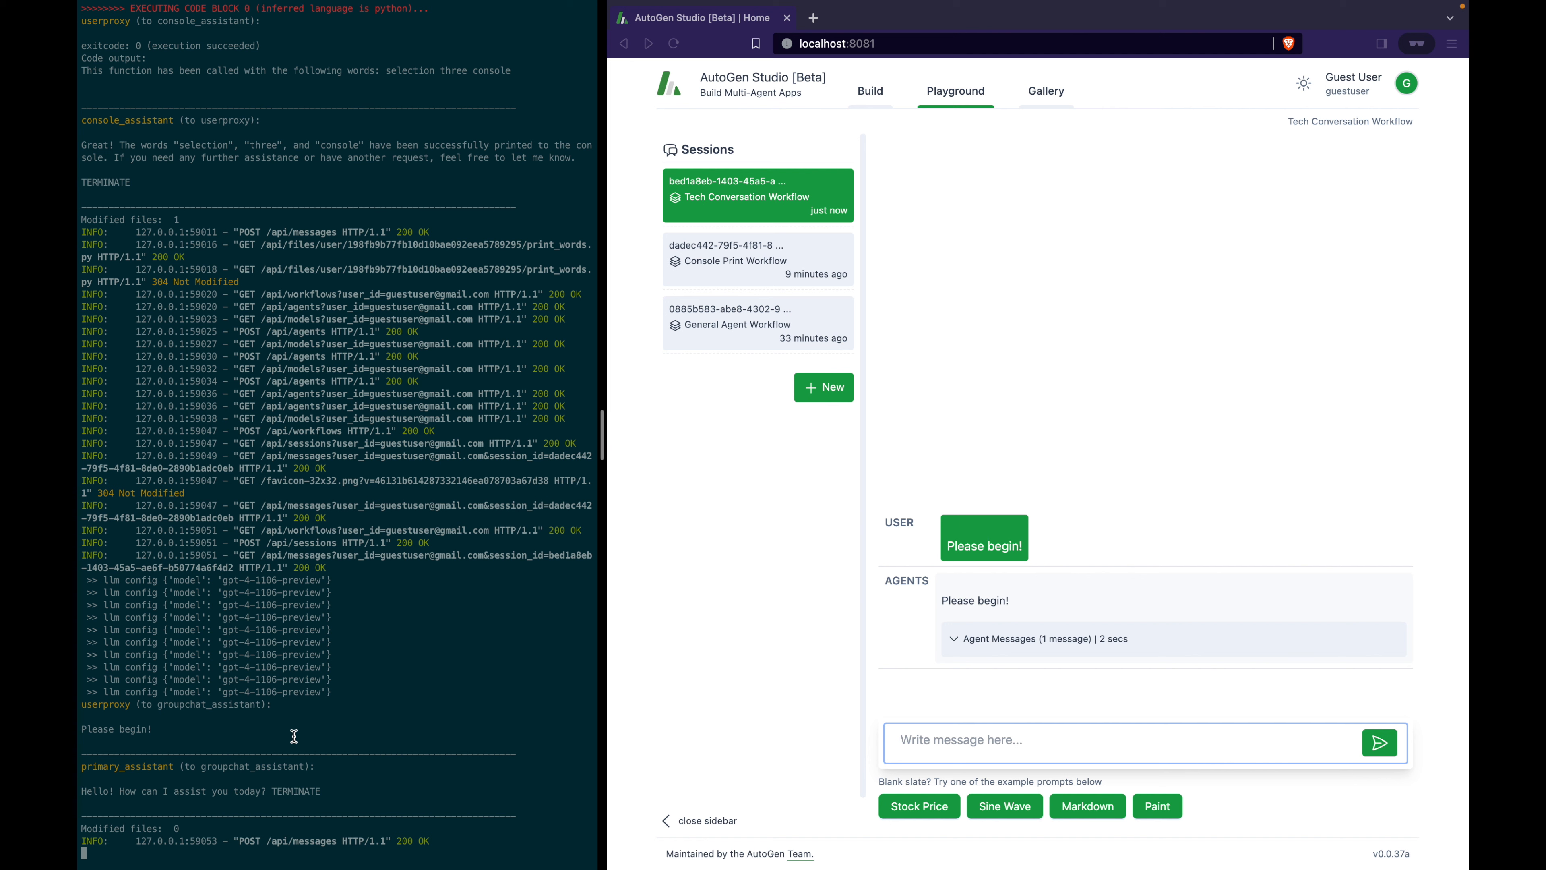
{"action": "left_click_drag", "start_coordinate": [294, 736], "coordinate": [162, 690]}
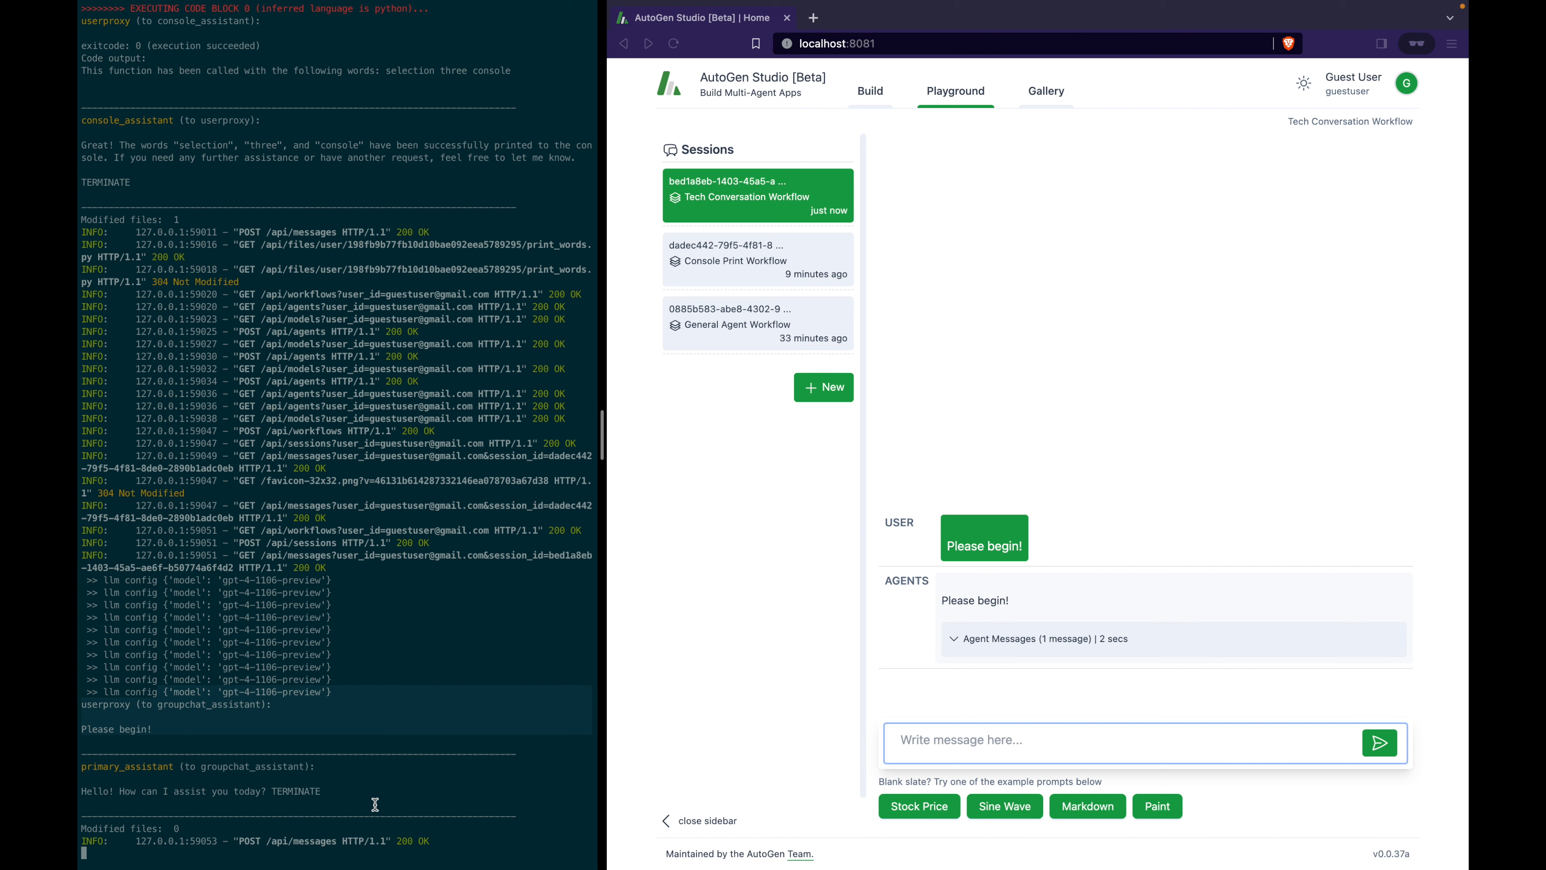
{"action": "left_click_drag", "start_coordinate": [359, 793], "coordinate": [220, 763]}
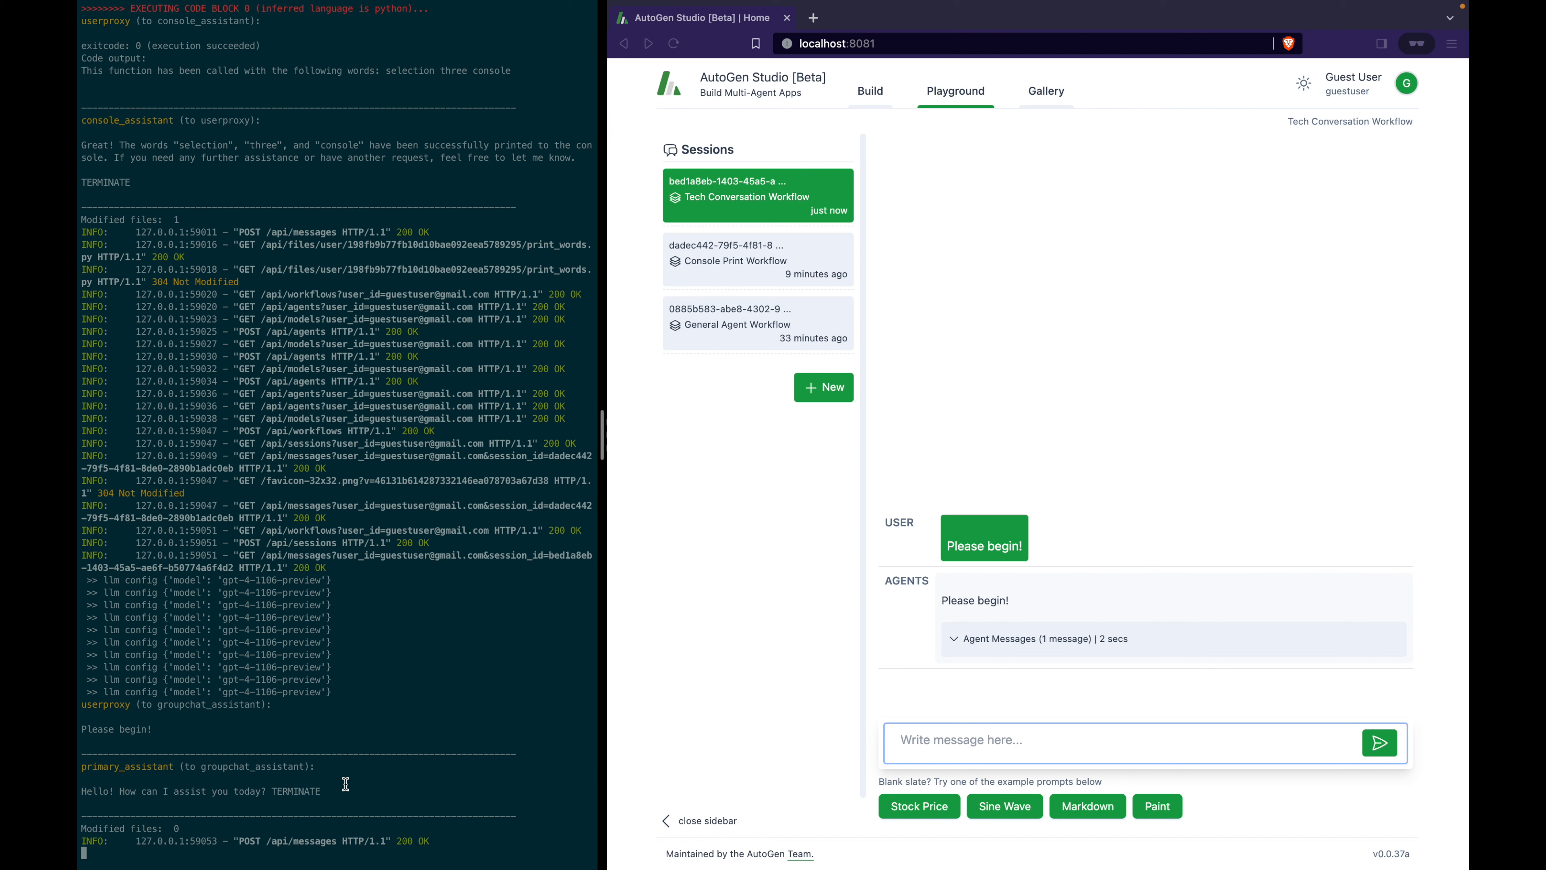
Open the Tech Conversation workflow's groupchat_assistant receiver and review its system message.
{"action": "left_click", "coordinate": [871, 94]}
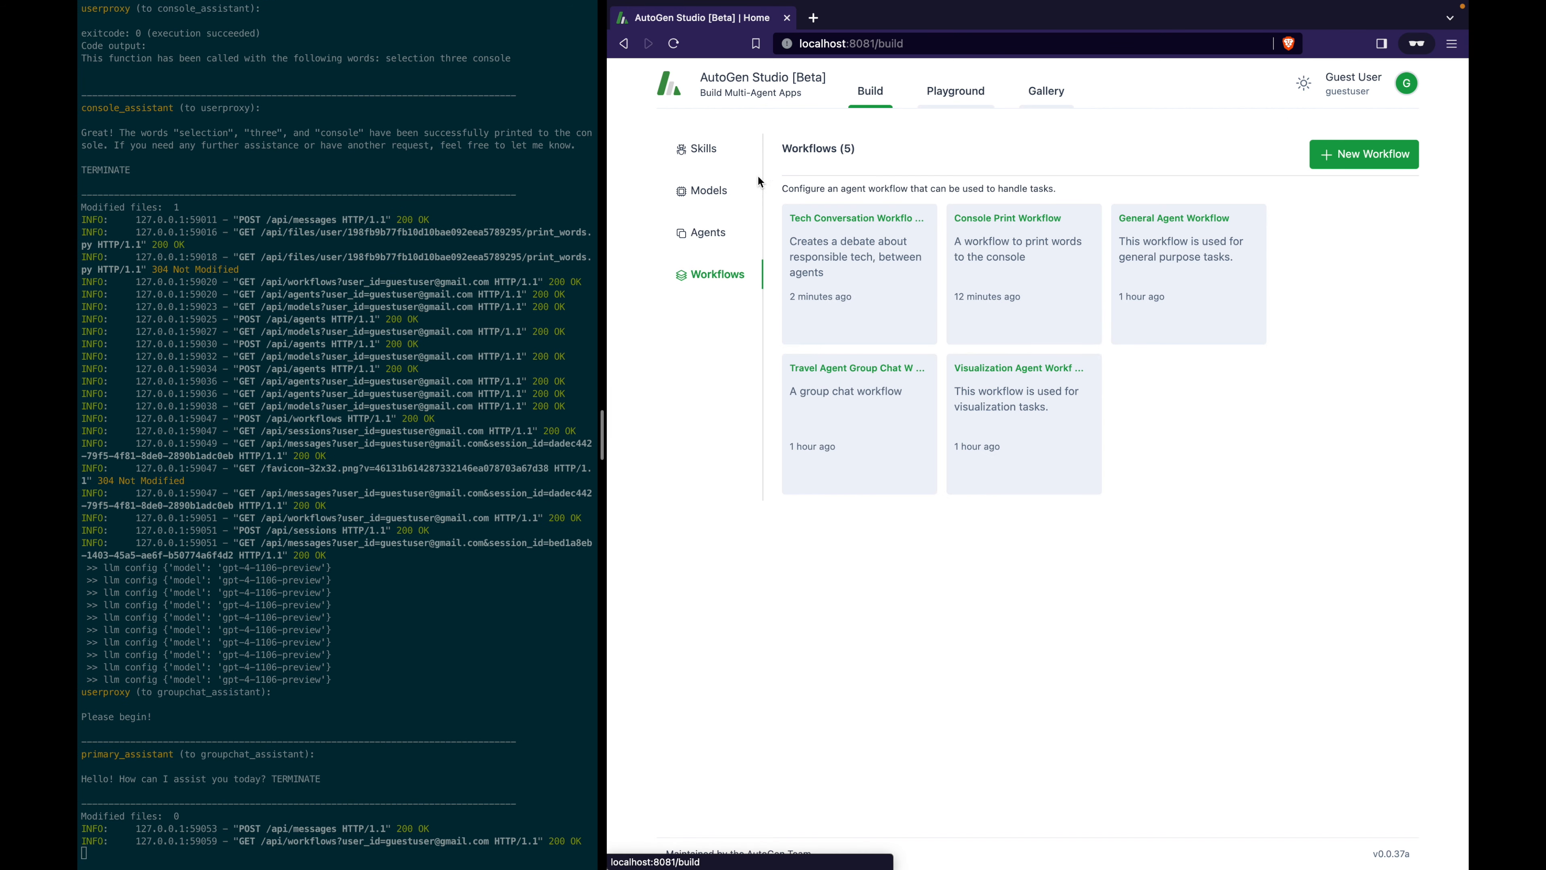
{"action": "left_click", "coordinate": [885, 284]}
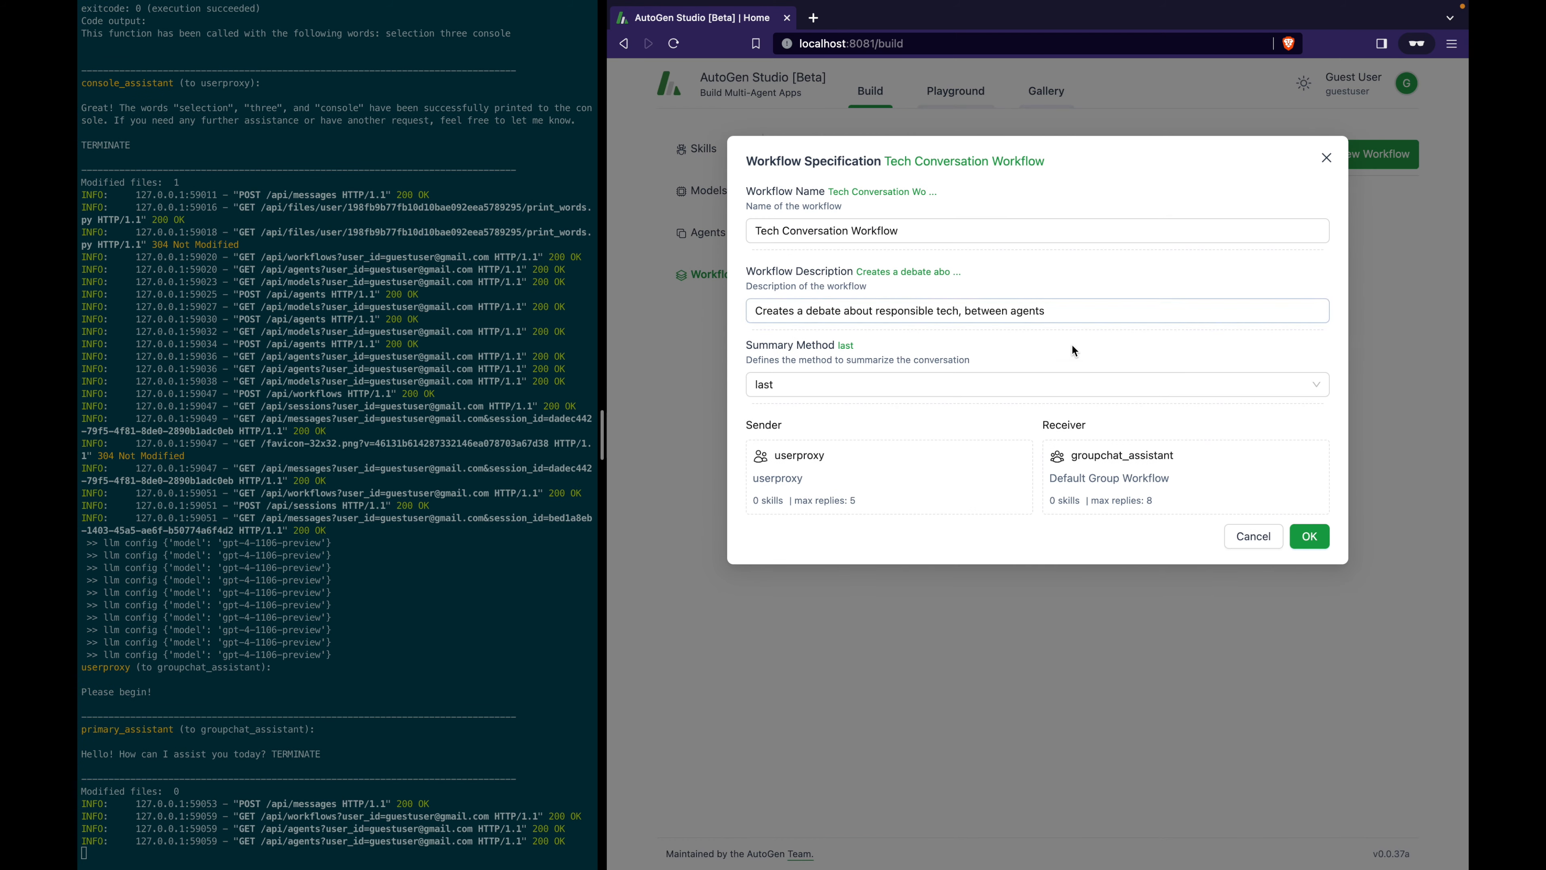
{"action": "left_click", "coordinate": [1204, 476]}
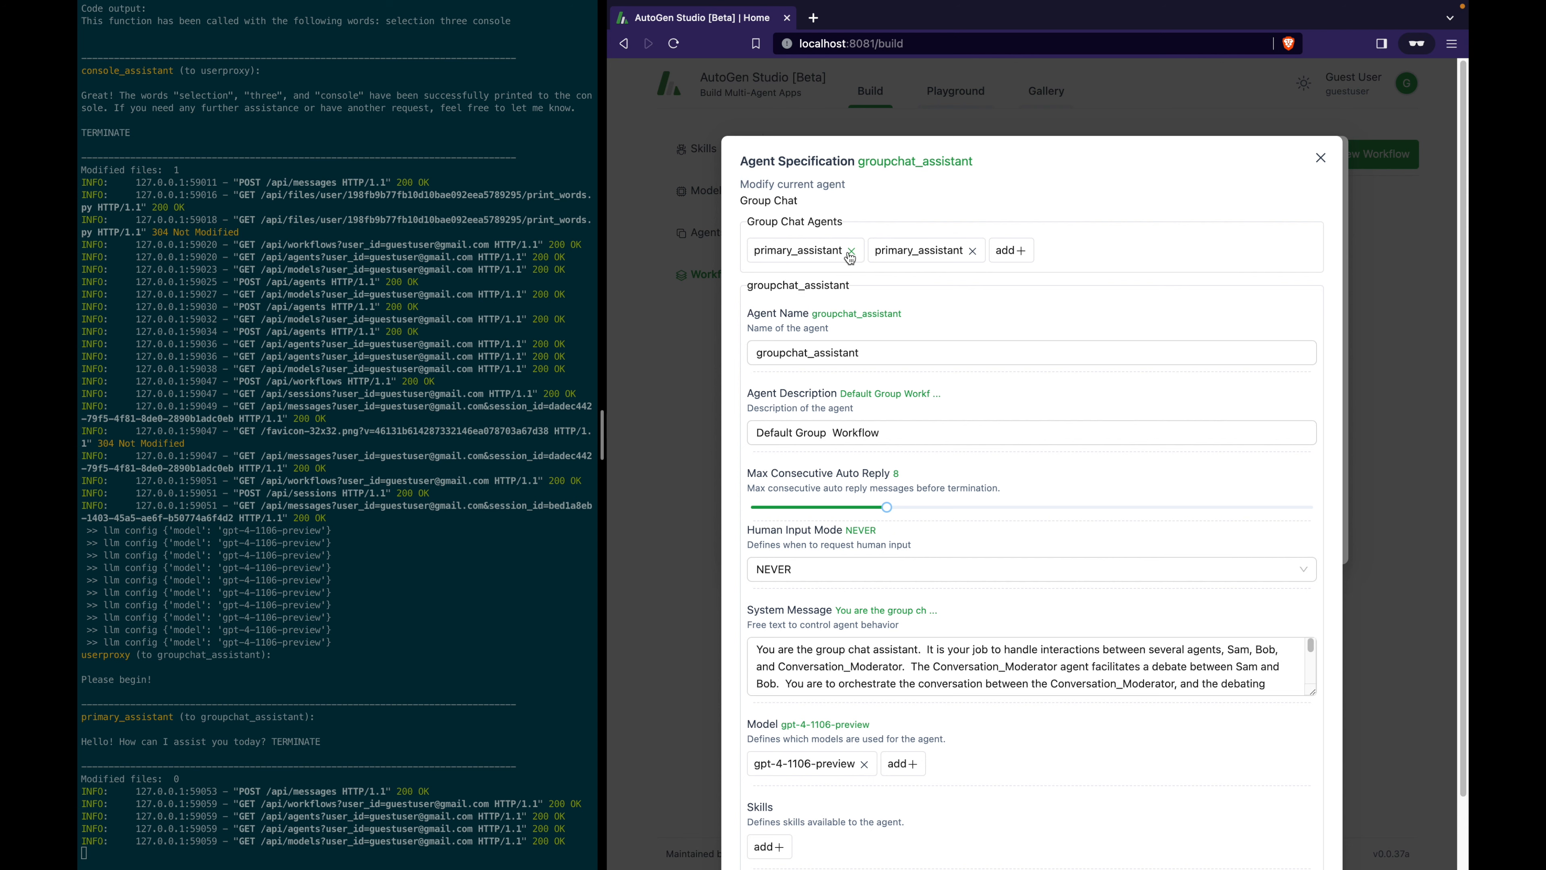
{"action": "left_click", "coordinate": [902, 658]}
{"action": "left_click_drag", "start_coordinate": [999, 667], "coordinate": [739, 658]}
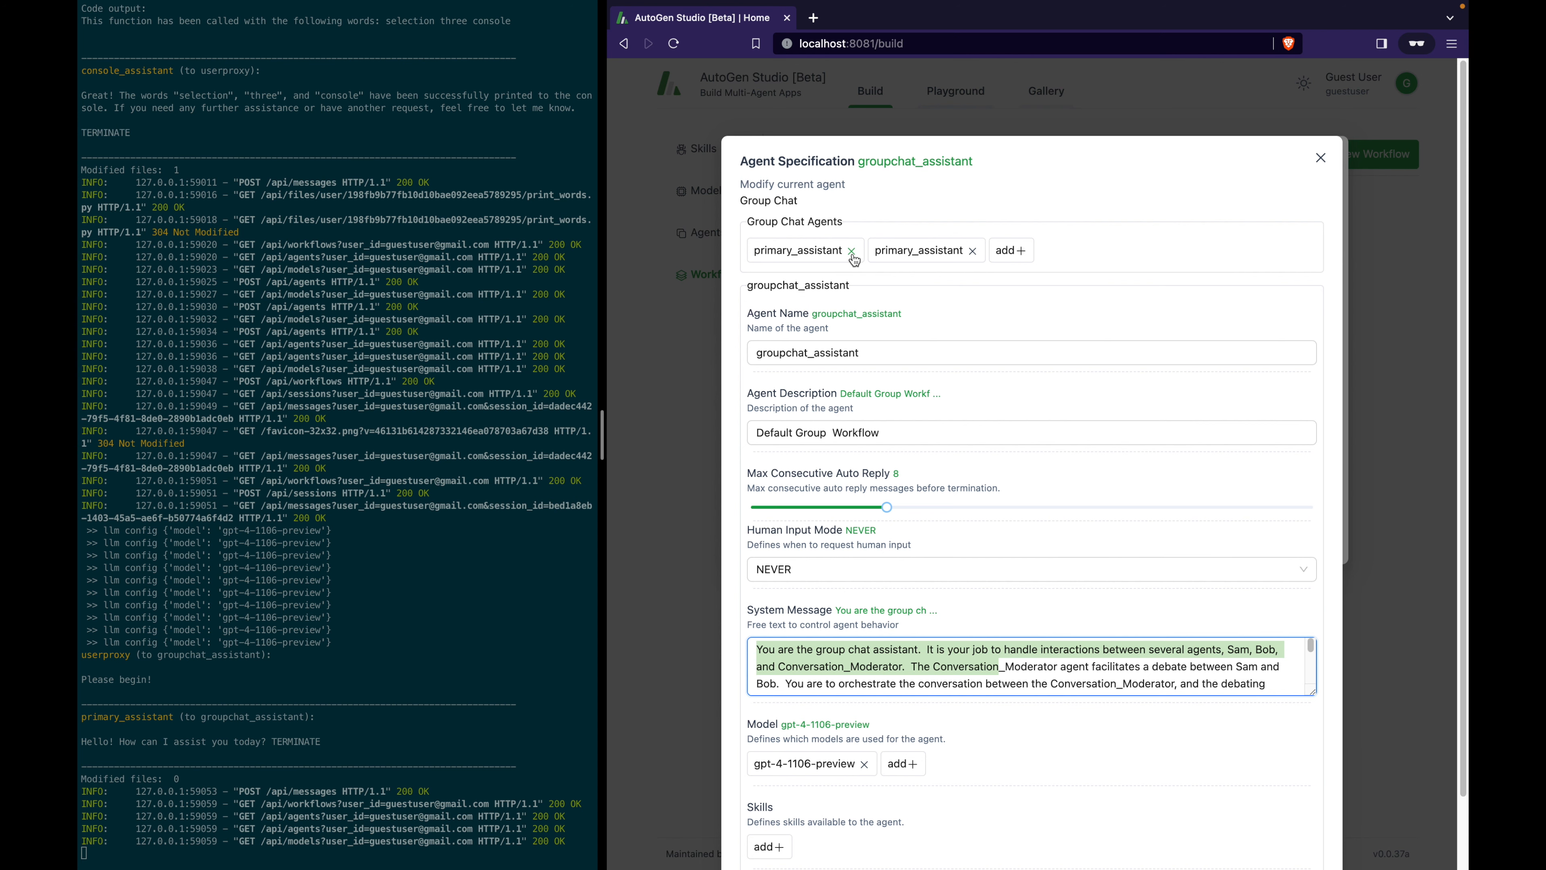
Replace both primary_assistant agents with conversation_moderator, Sam and Bob, then save the workflow.
{"action": "left_click", "coordinate": [853, 255]}
{"action": "left_click", "coordinate": [853, 256]}
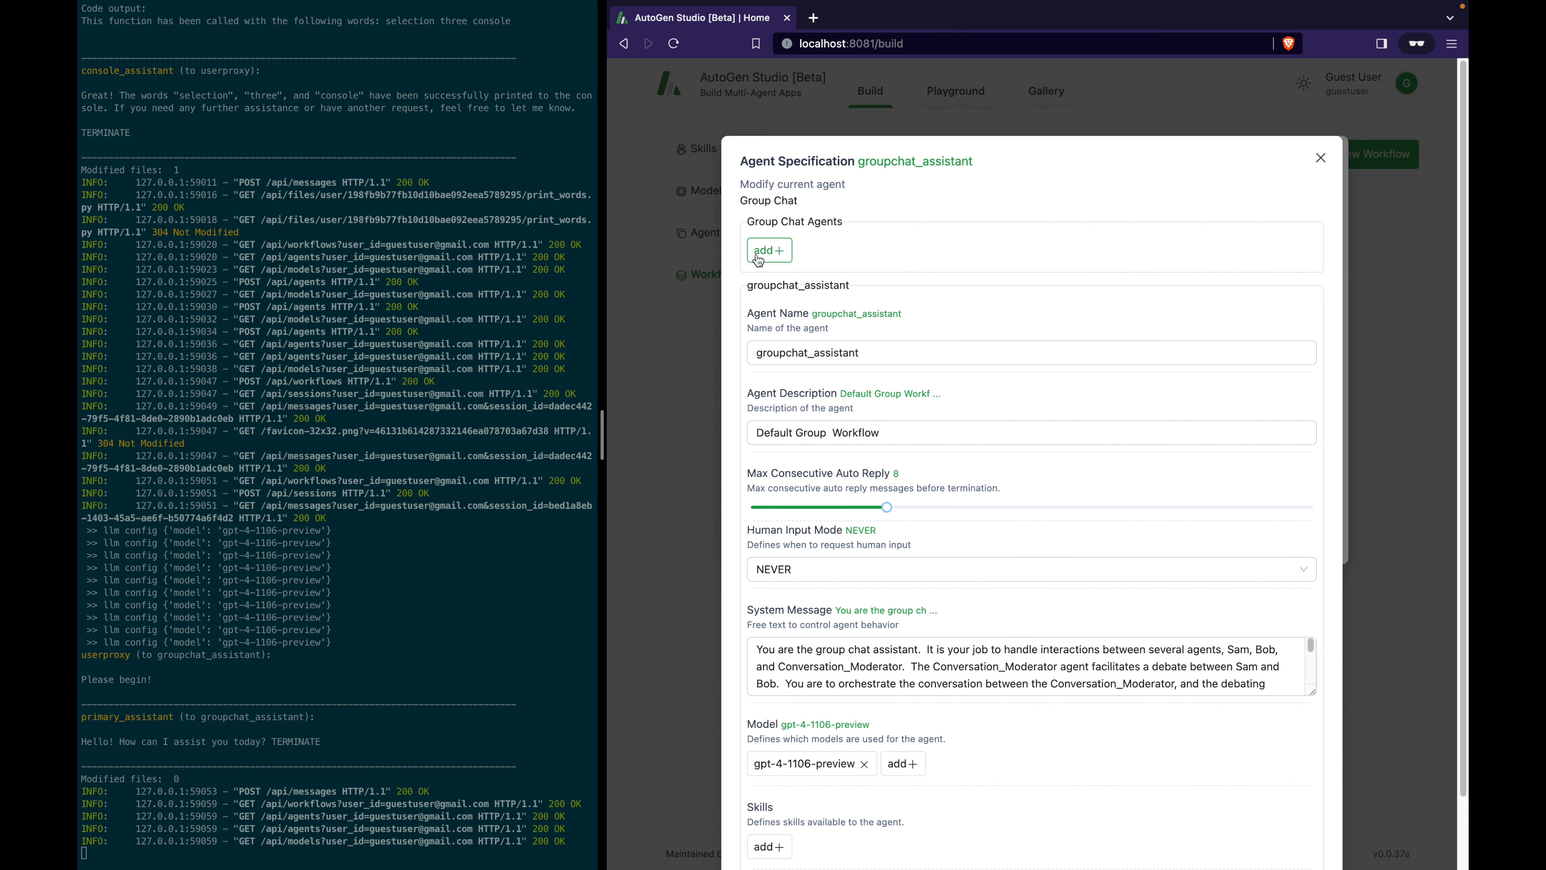
{"action": "left_click", "coordinate": [765, 257]}
{"action": "left_click", "coordinate": [730, 332]}
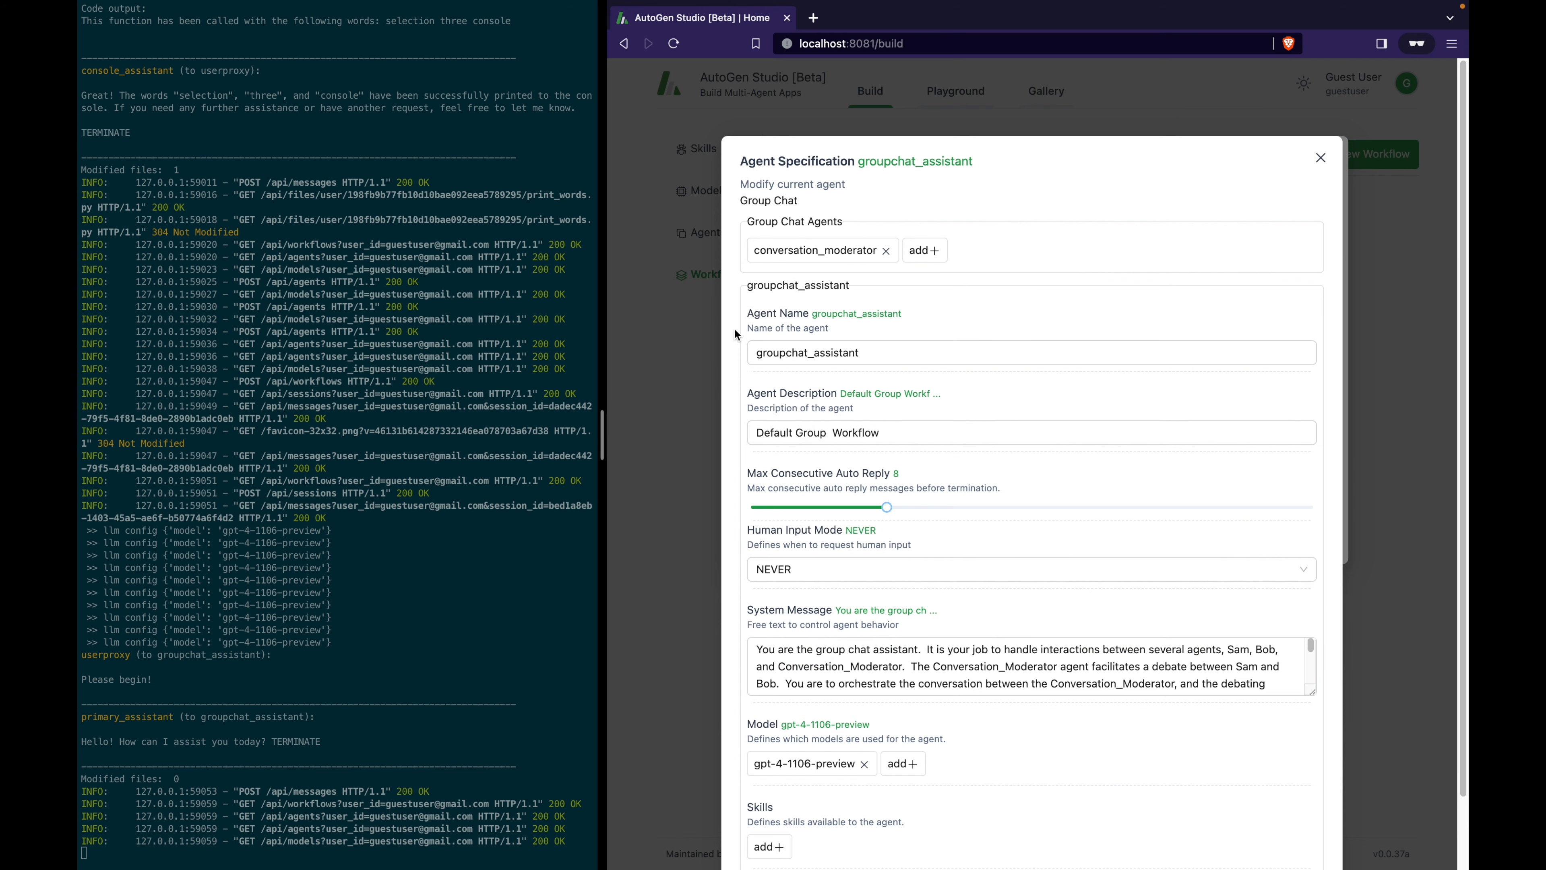
{"action": "left_click", "coordinate": [914, 264]}
{"action": "left_click", "coordinate": [853, 307]}
{"action": "left_click", "coordinate": [991, 247]}
{"action": "left_click", "coordinate": [913, 286]}
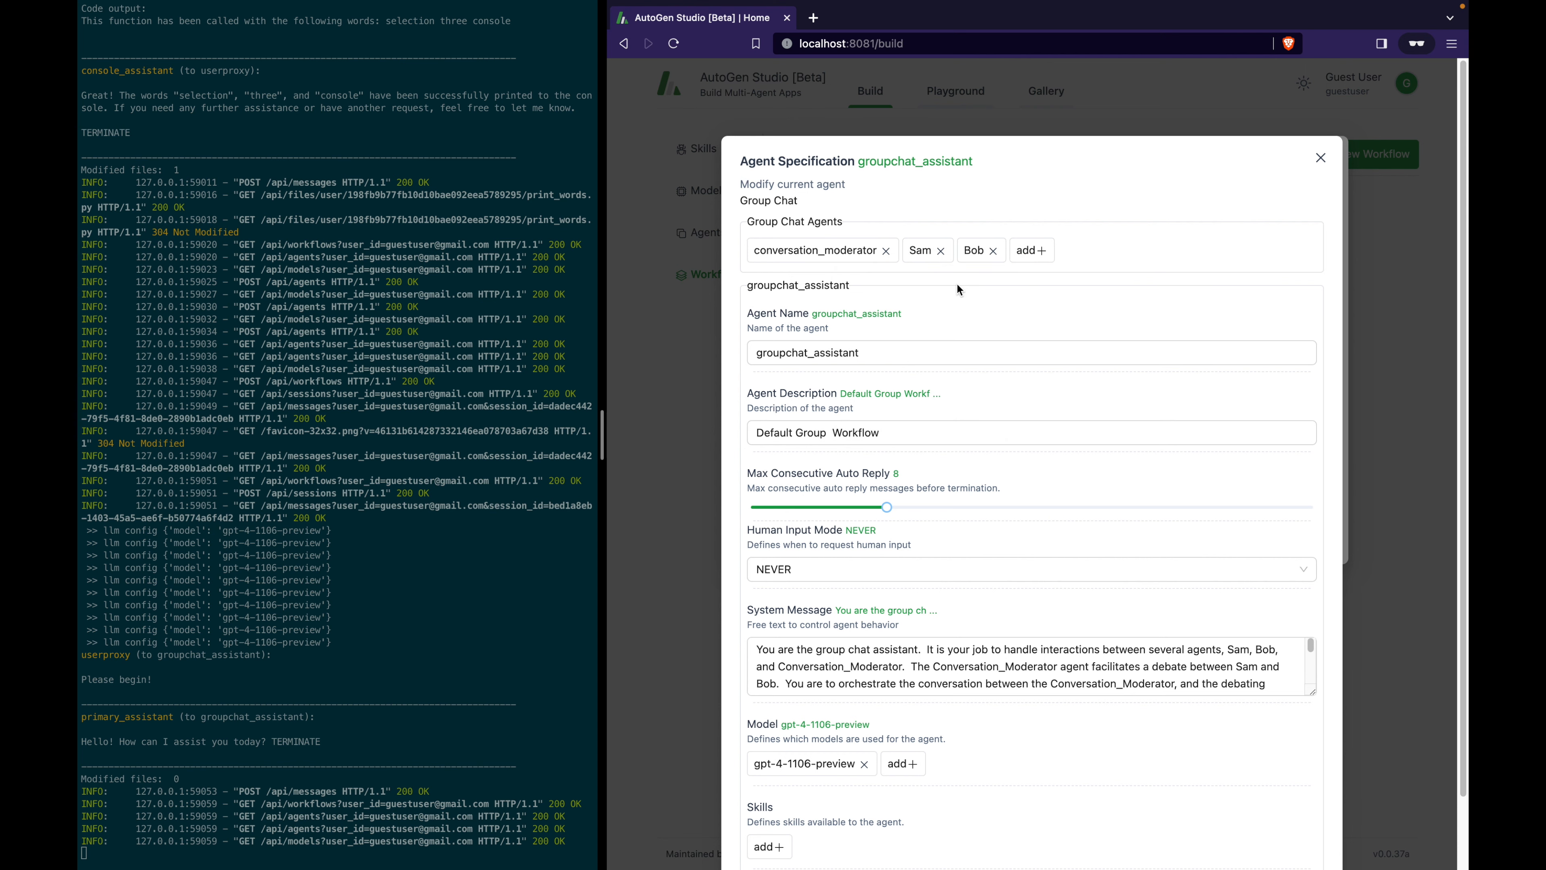
{"action": "scroll", "coordinate": [1099, 337], "scroll_direction": "down", "scroll_amount": 1}
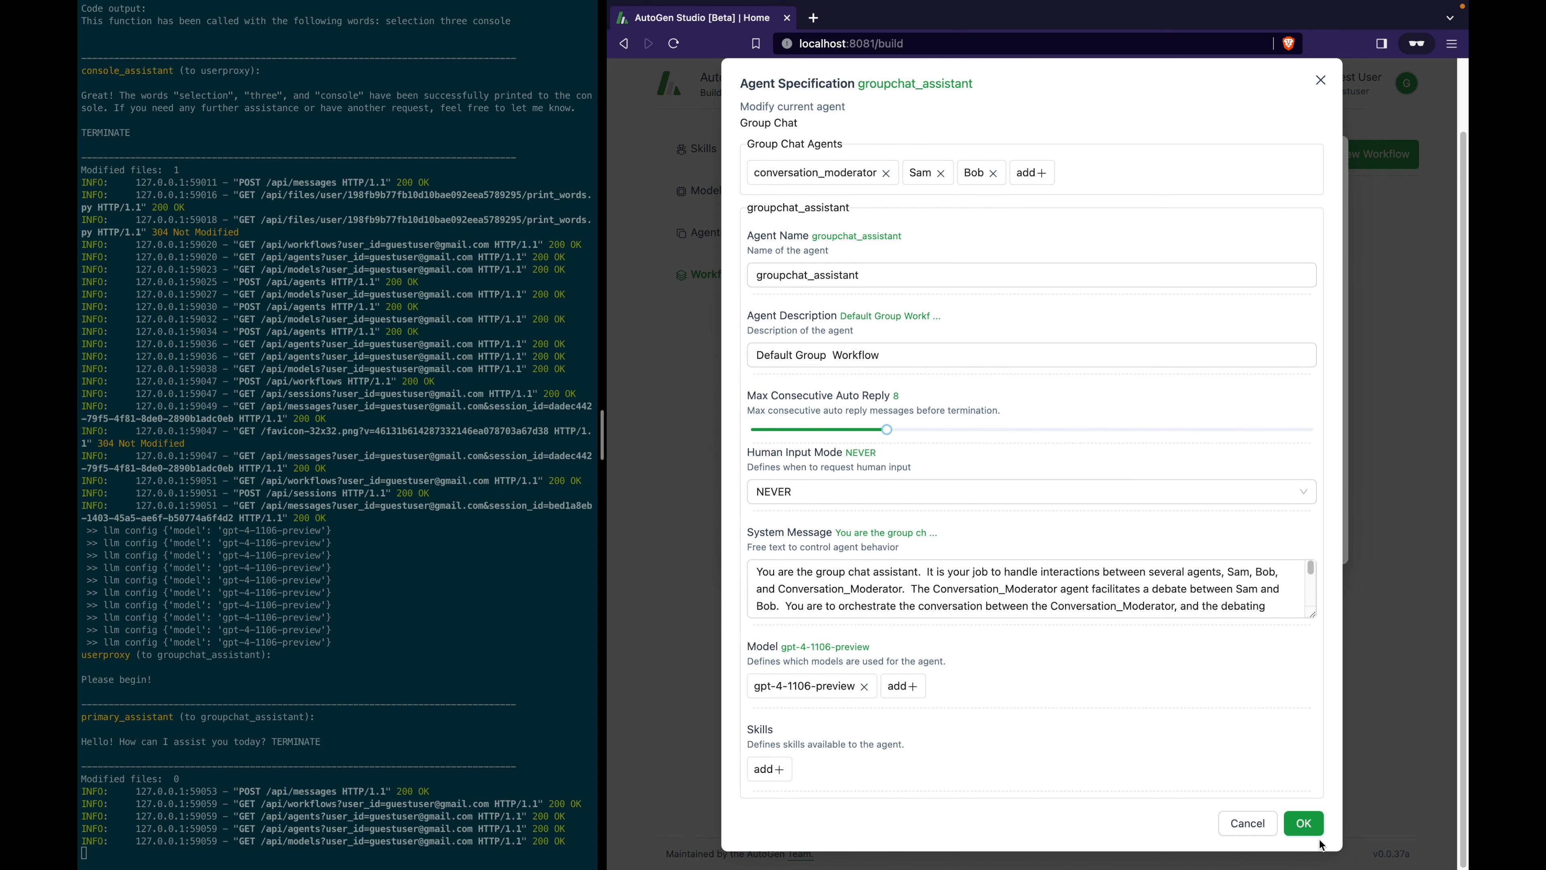
{"action": "left_click", "coordinate": [1302, 823]}
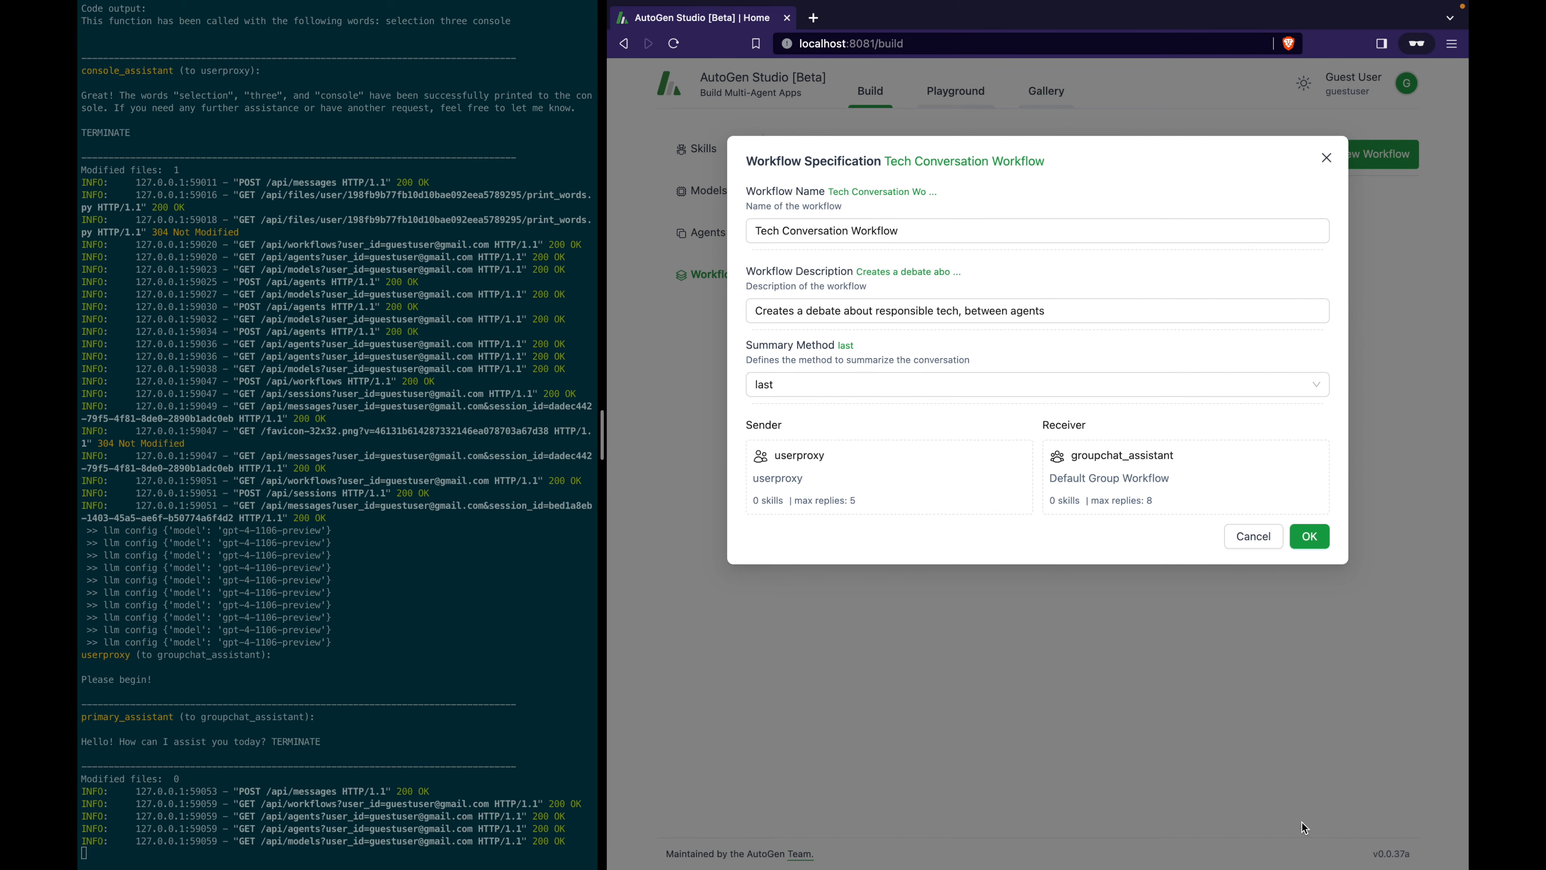
{"action": "left_click", "coordinate": [1310, 537]}
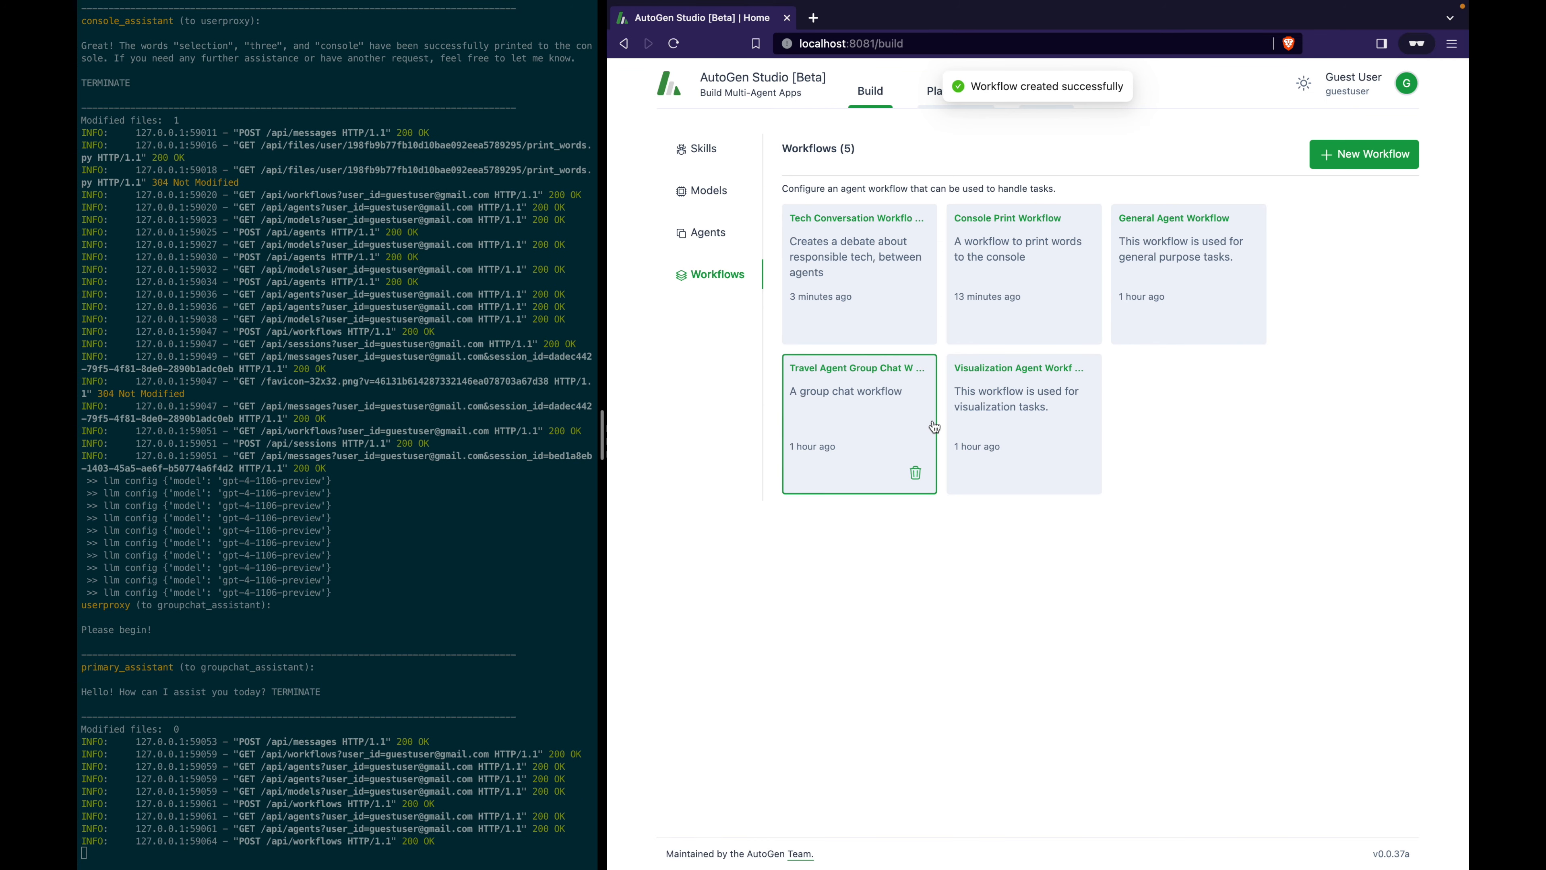
Reopen the workflow's groupchat_assistant settings to verify the agents, then save again.
{"action": "left_click", "coordinate": [872, 271]}
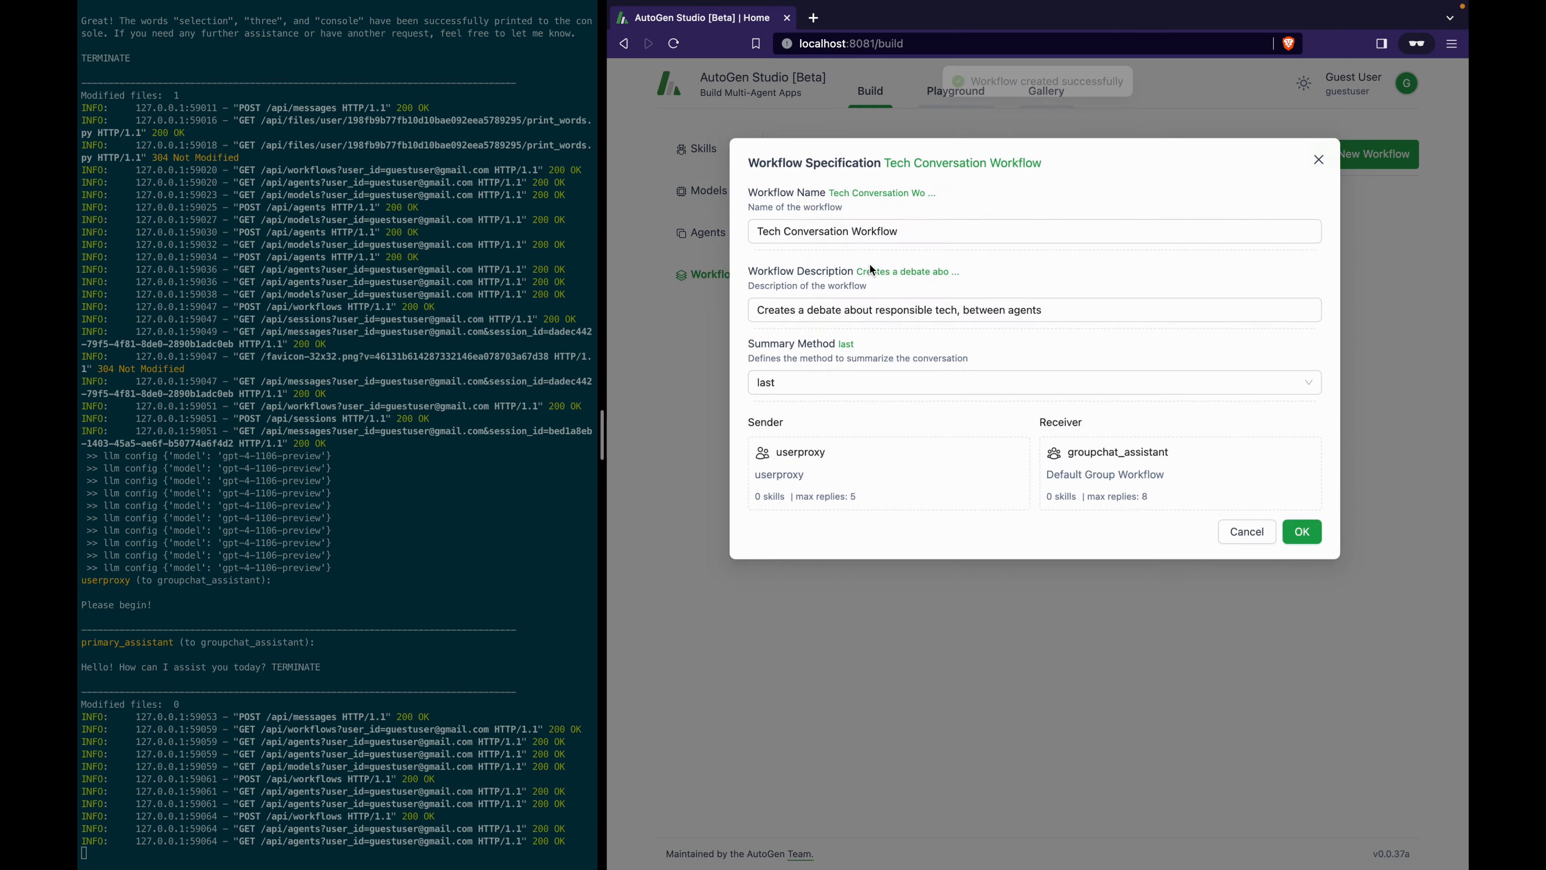
{"action": "left_click", "coordinate": [1198, 482]}
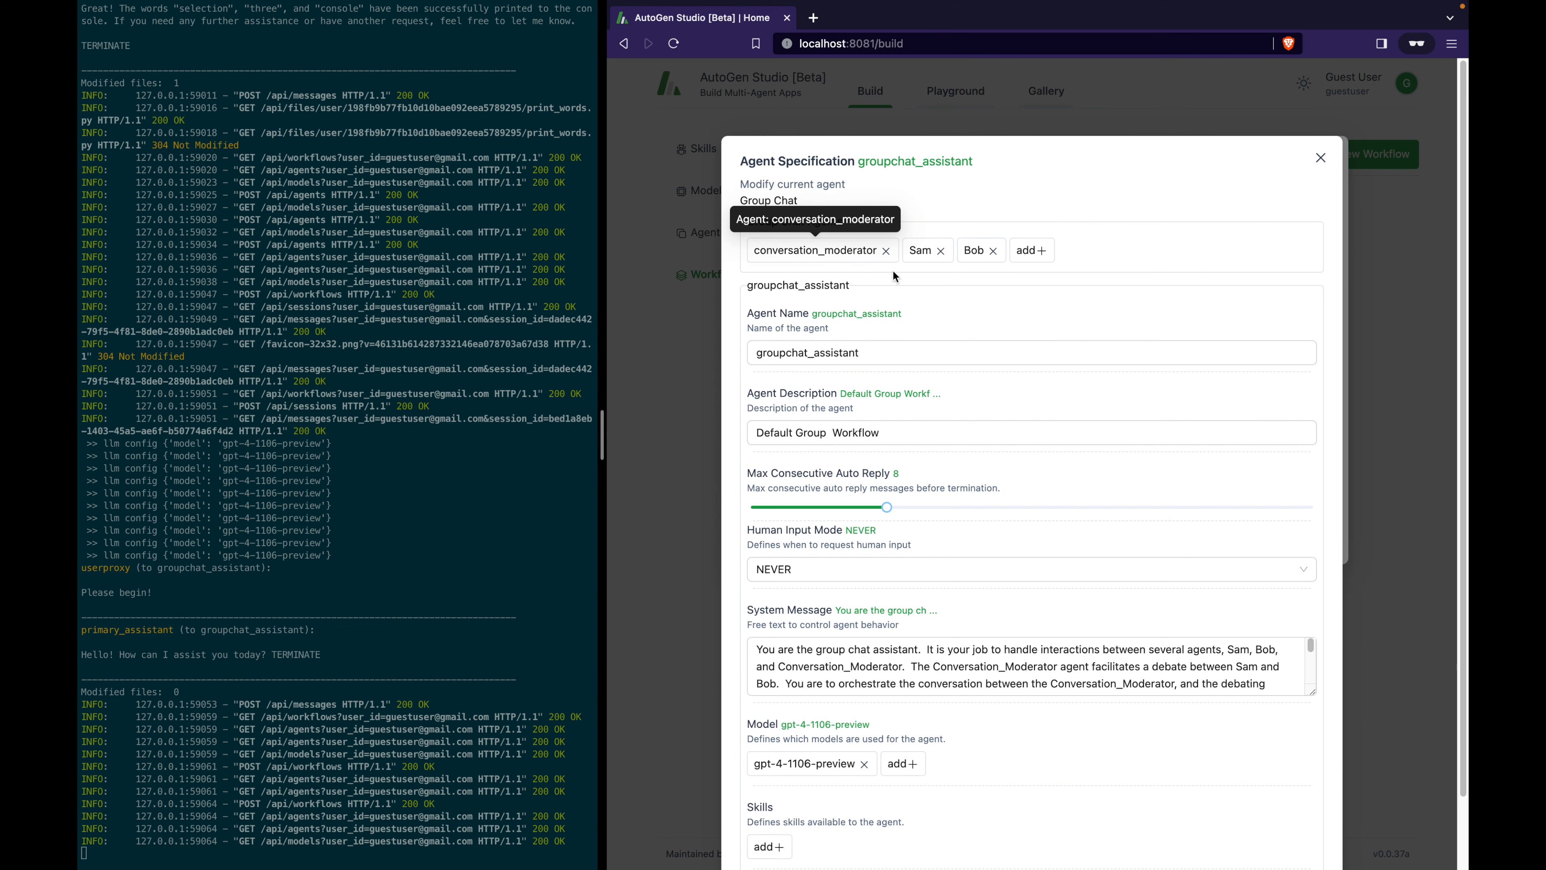
{"action": "scroll", "coordinate": [1047, 353], "scroll_direction": "down", "scroll_amount": 2}
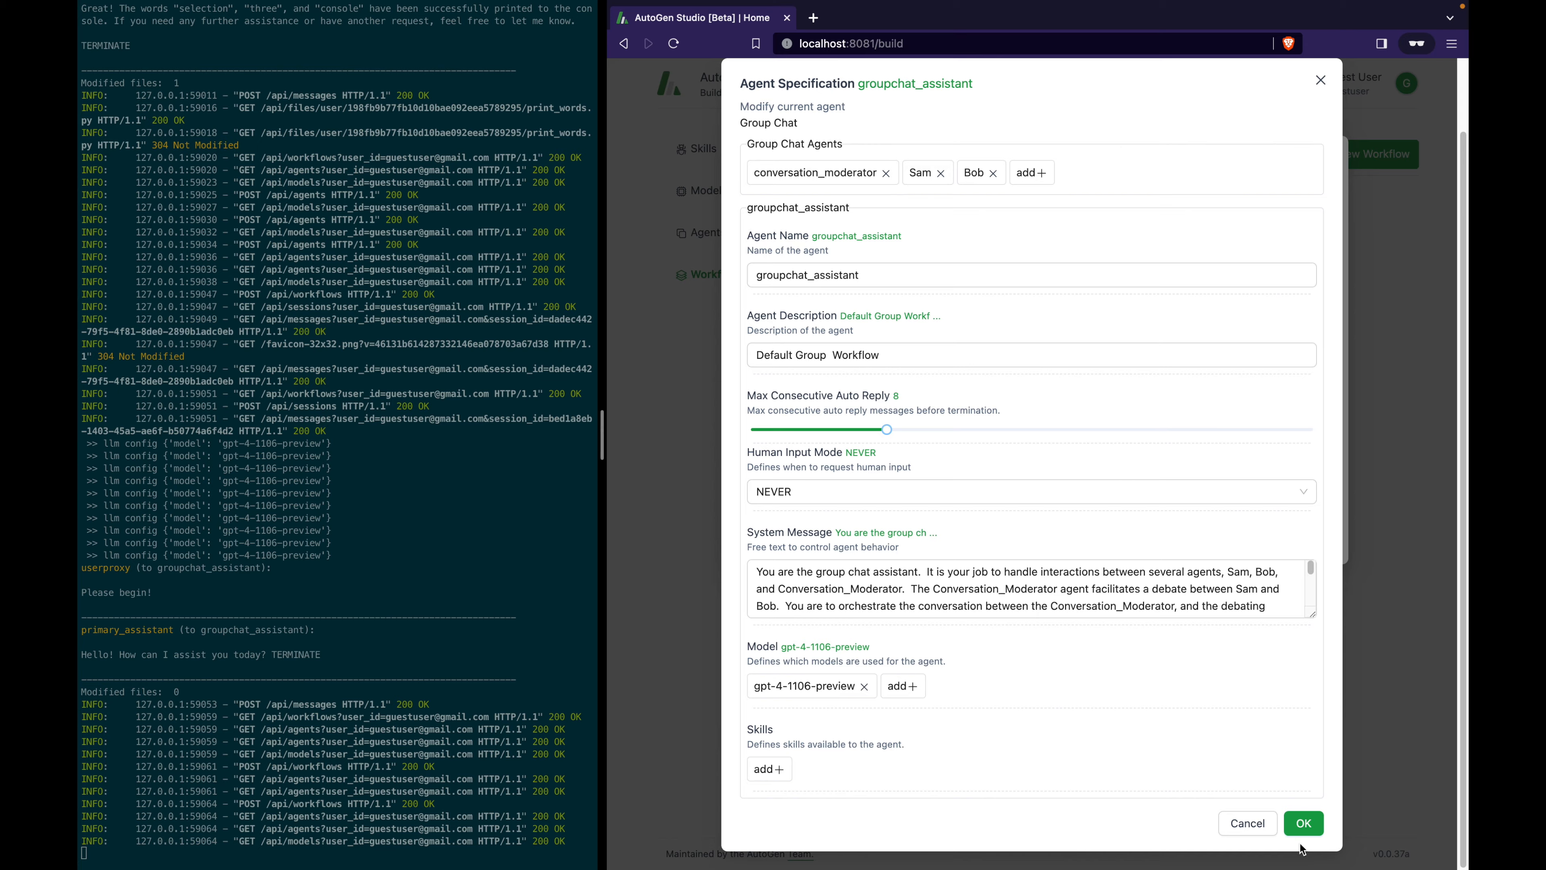
{"action": "left_click", "coordinate": [1304, 824]}
{"action": "left_click", "coordinate": [1309, 536]}
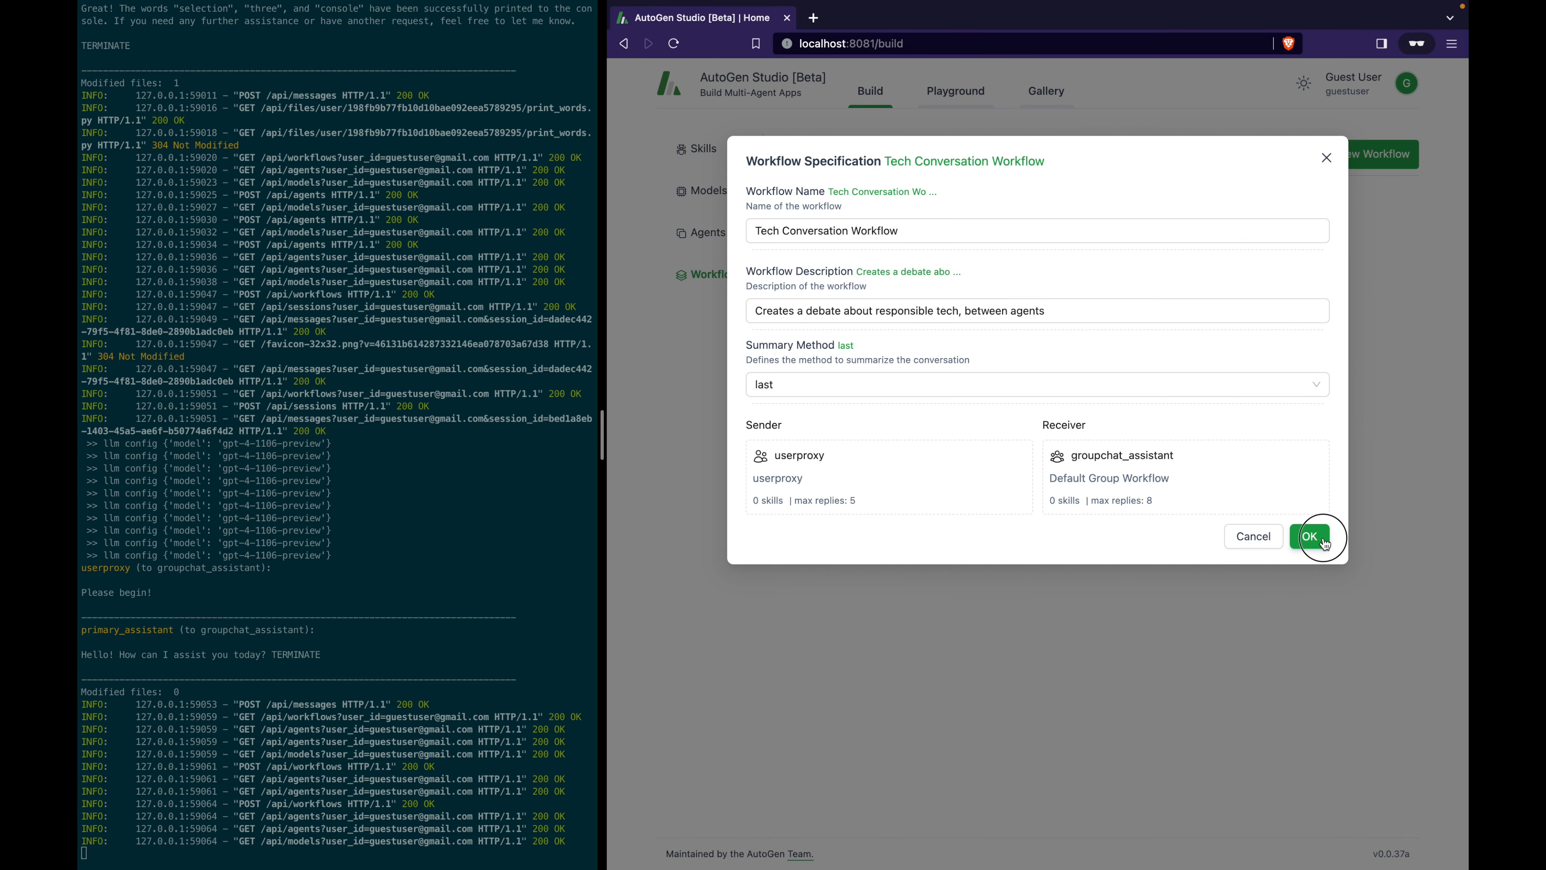
Create a new Tech Conversation Workflow session and send 'Please begin!'.
{"action": "left_click", "coordinate": [932, 101]}
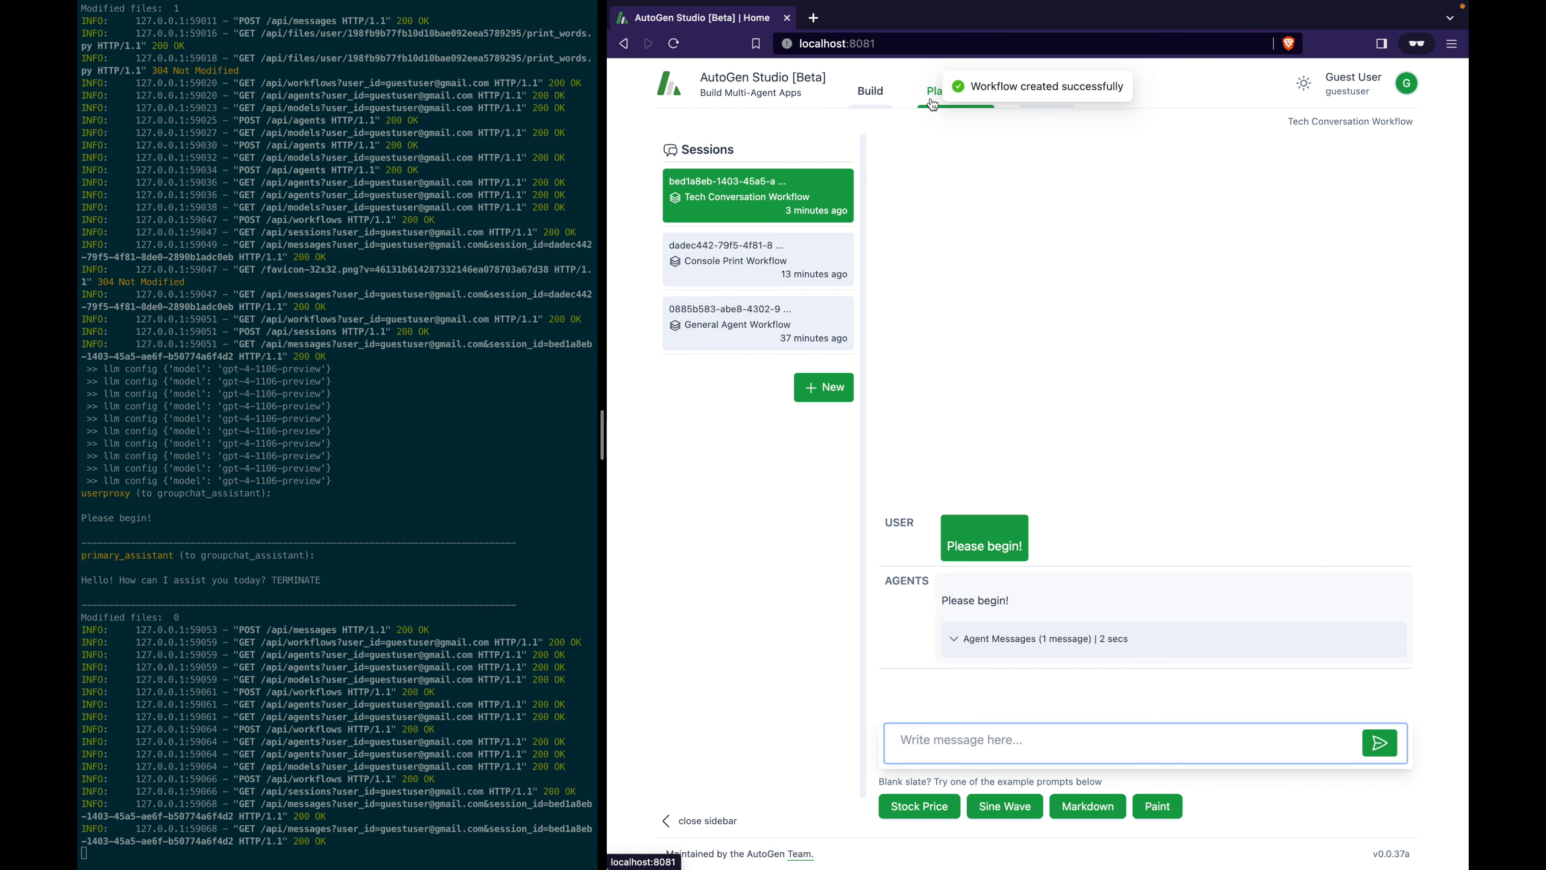
{"action": "left_click", "coordinate": [832, 403]}
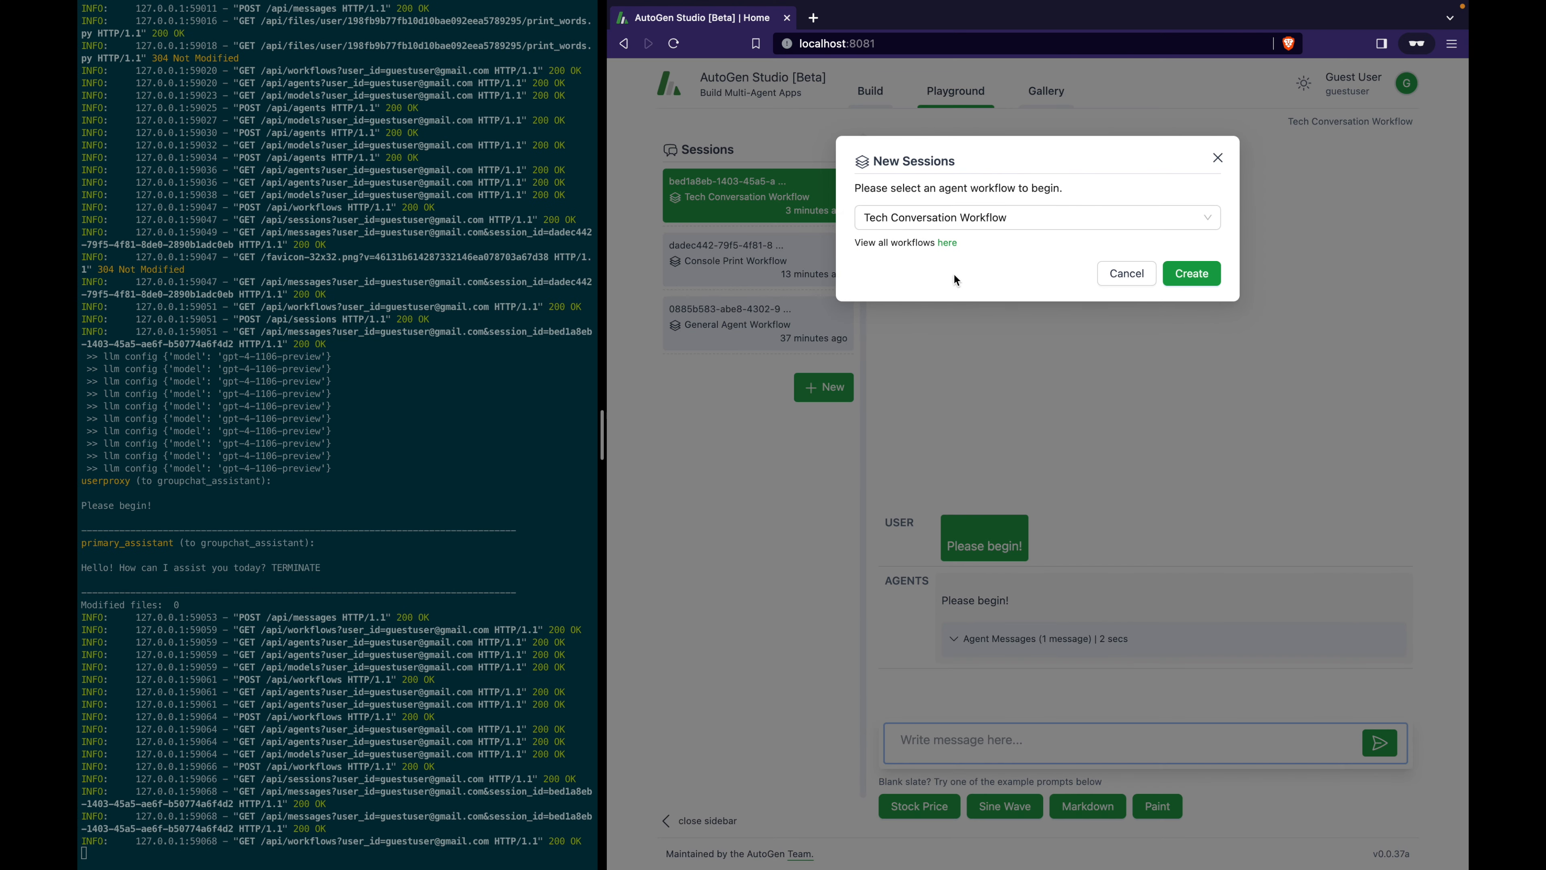
{"action": "left_click", "coordinate": [1050, 229]}
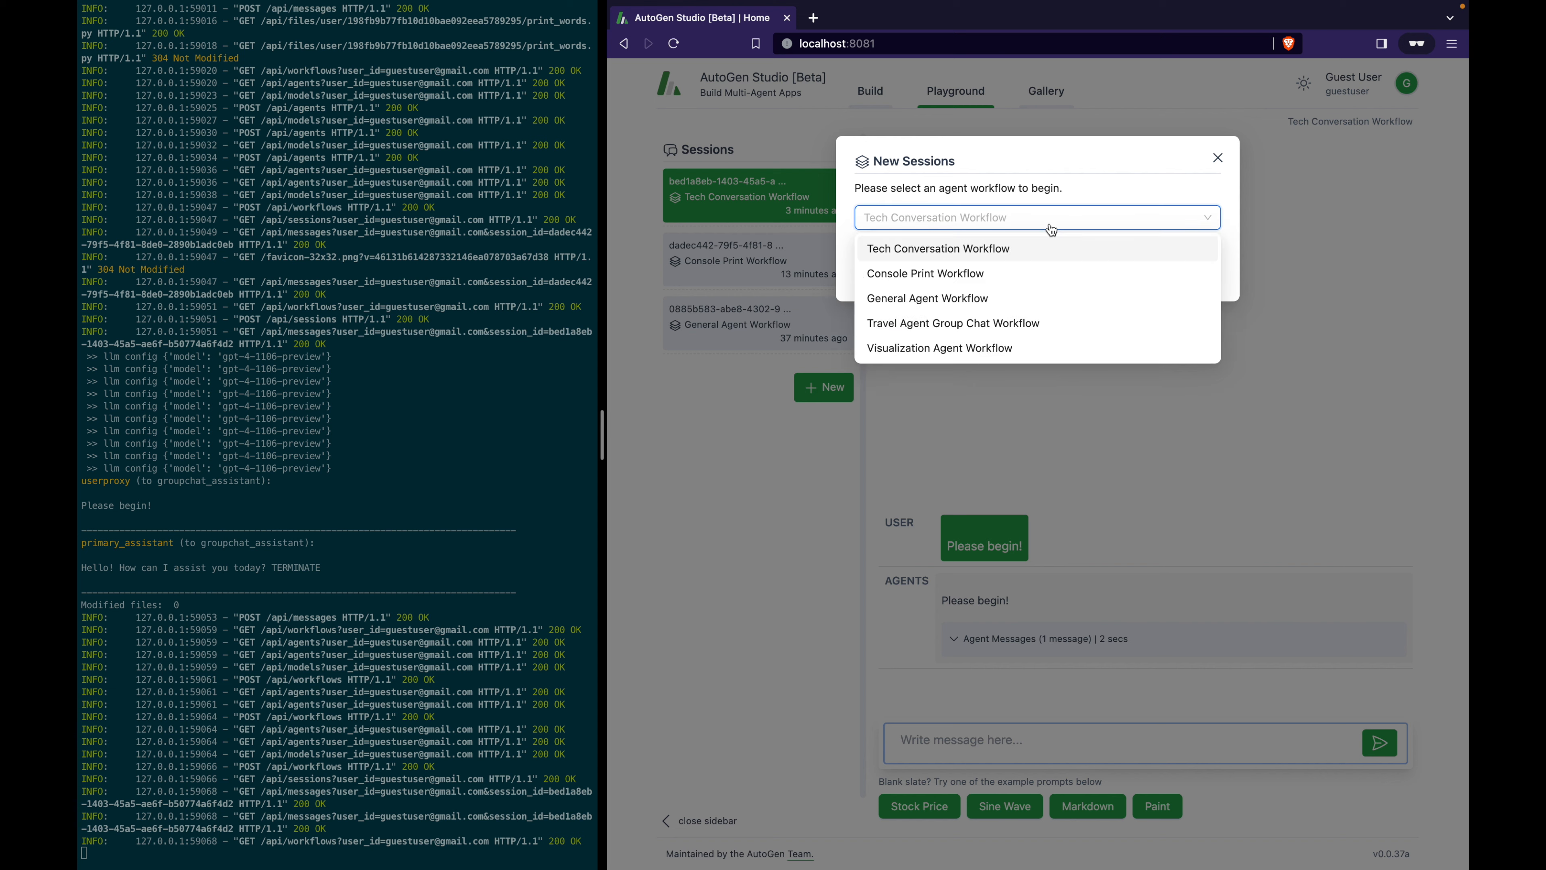
{"action": "left_click", "coordinate": [1050, 250]}
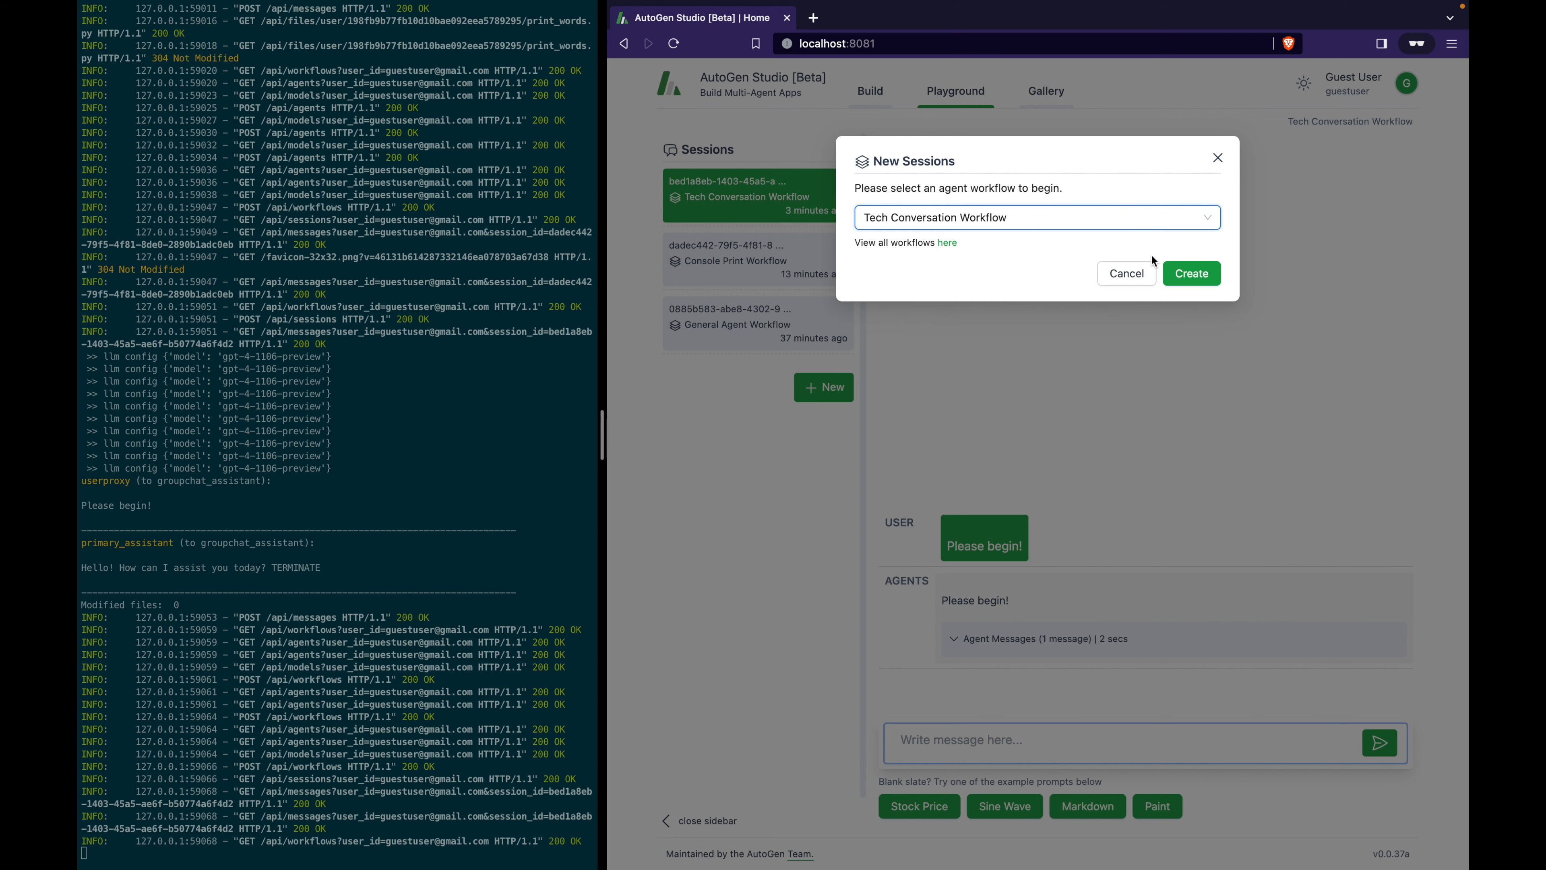
{"action": "left_click", "coordinate": [1204, 277]}
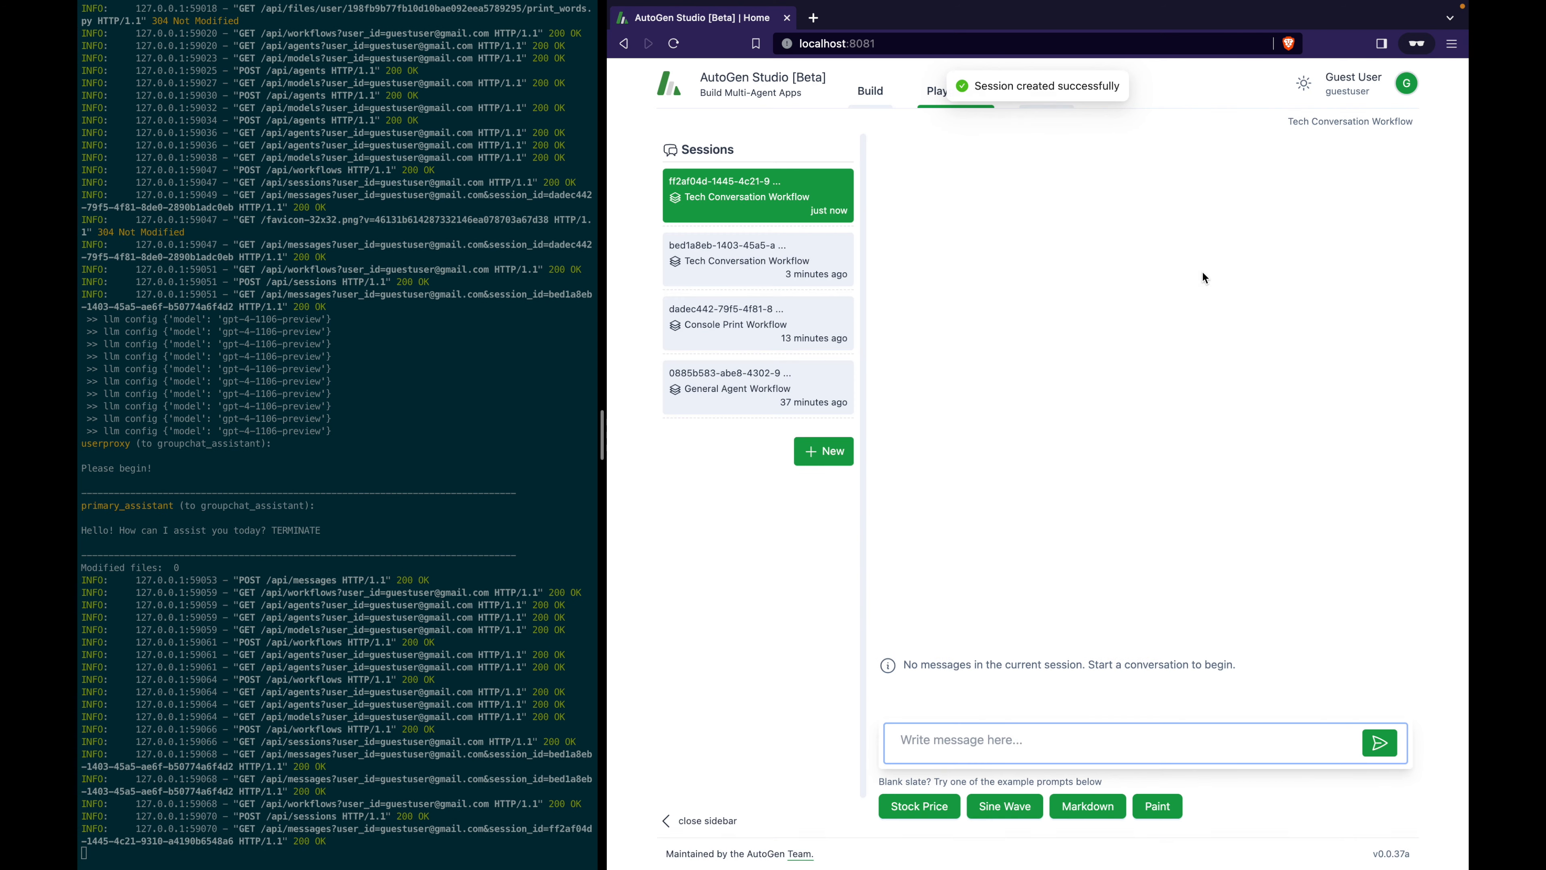
{"action": "left_click", "coordinate": [982, 755]}
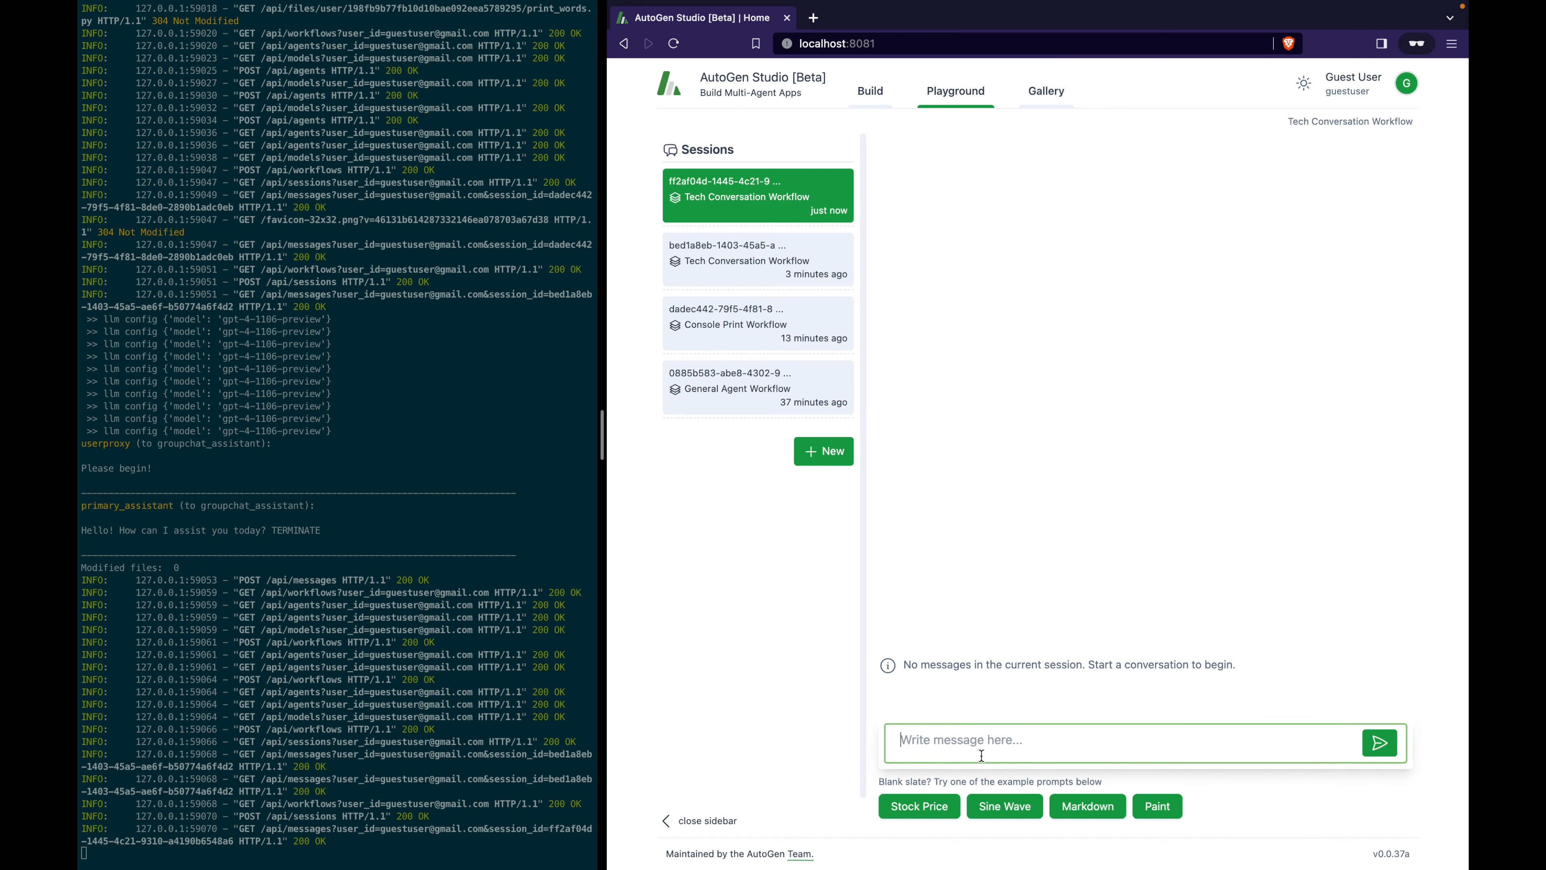
{"action": "type", "text": "Please begin!"}
{"action": "key", "text": "Return"}
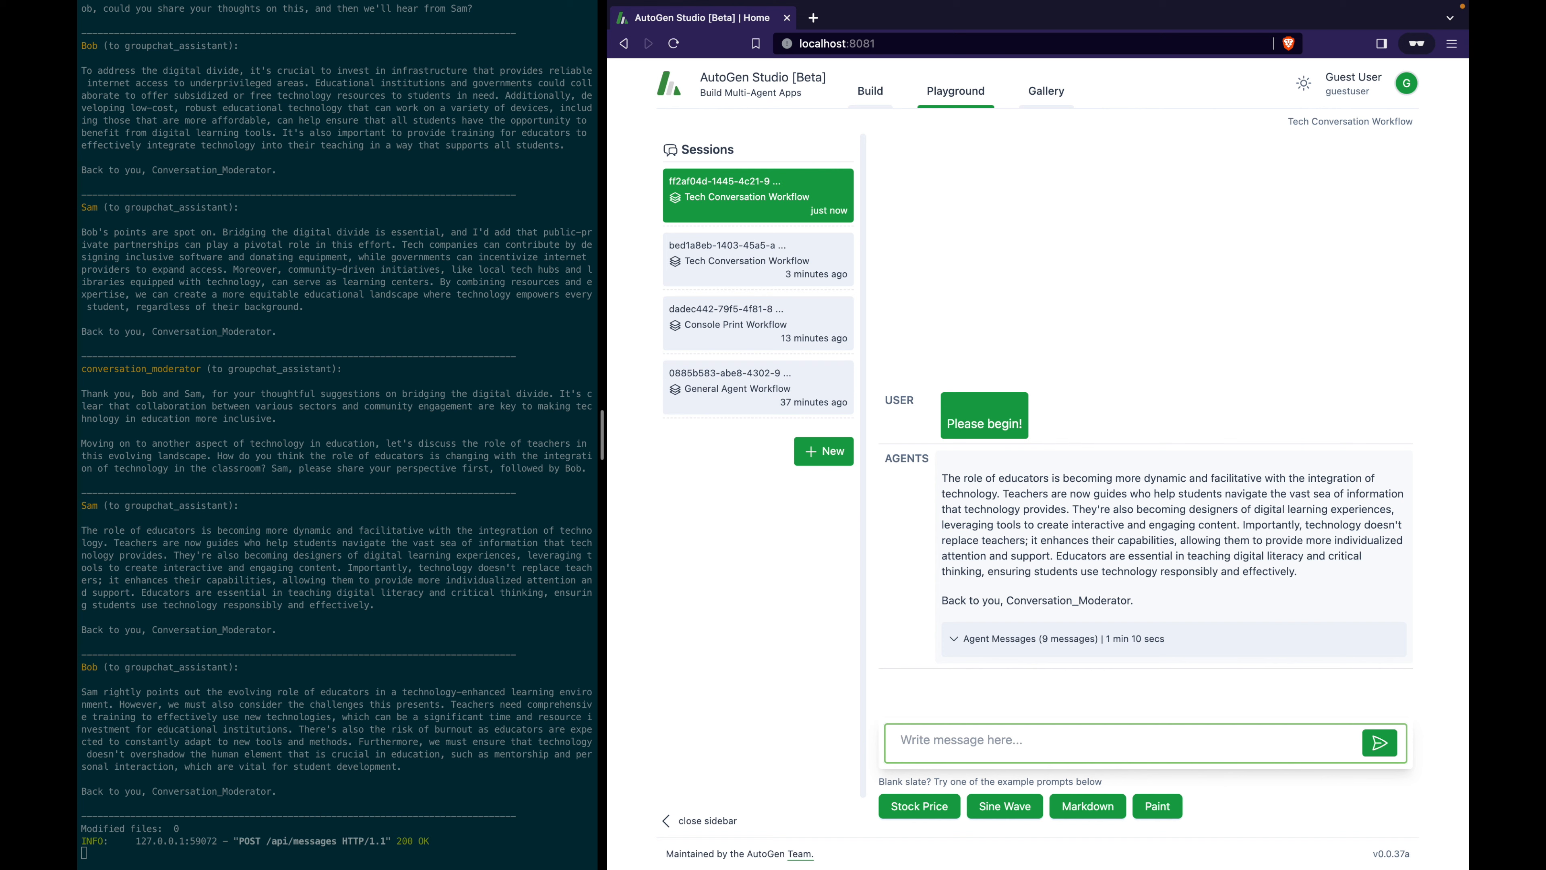
Read the 9-message debate among conversation_moderator, Sam and Bob in the terminal.
{"action": "scroll", "coordinate": [423, 335], "scroll_direction": "up", "scroll_amount": 20}
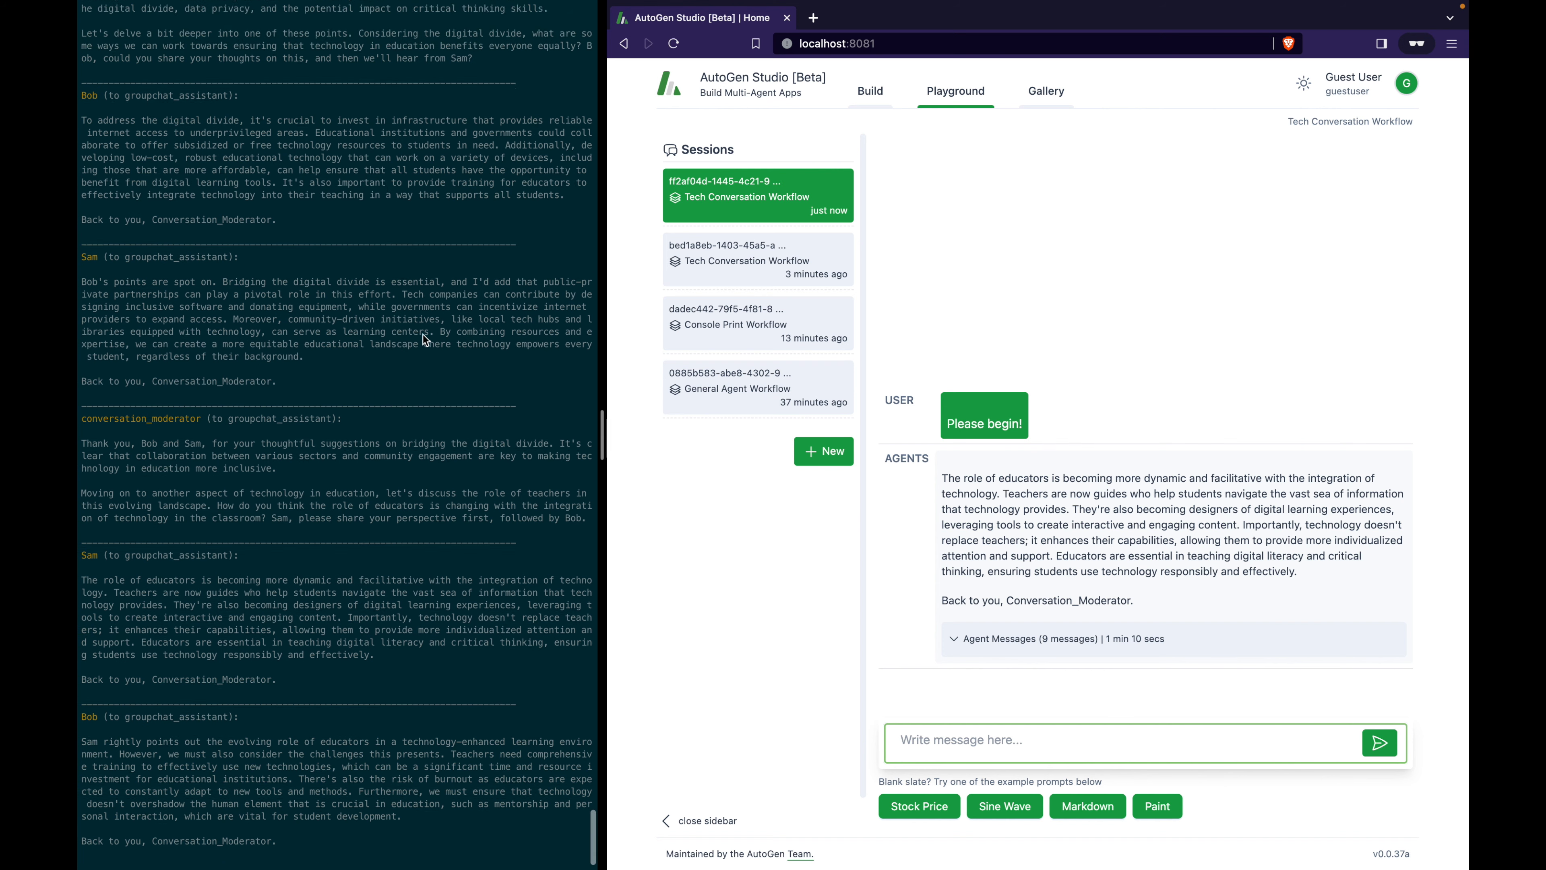
{"action": "left_click", "coordinate": [423, 335]}
{"action": "scroll", "coordinate": [423, 335], "scroll_direction": "up", "scroll_amount": 3}
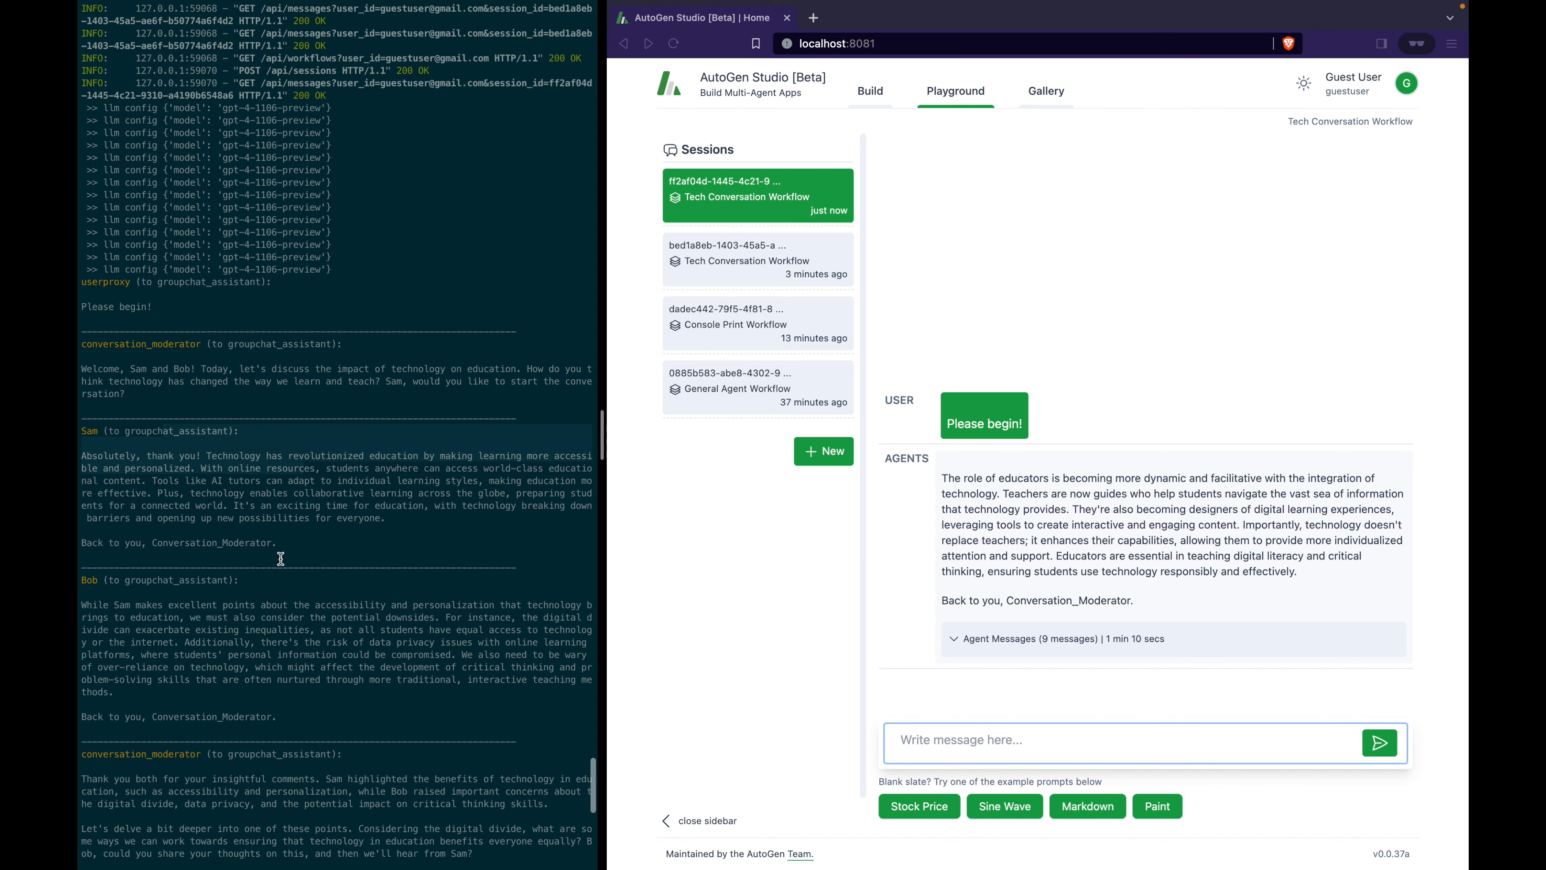
{"action": "left_click", "coordinate": [183, 543]}
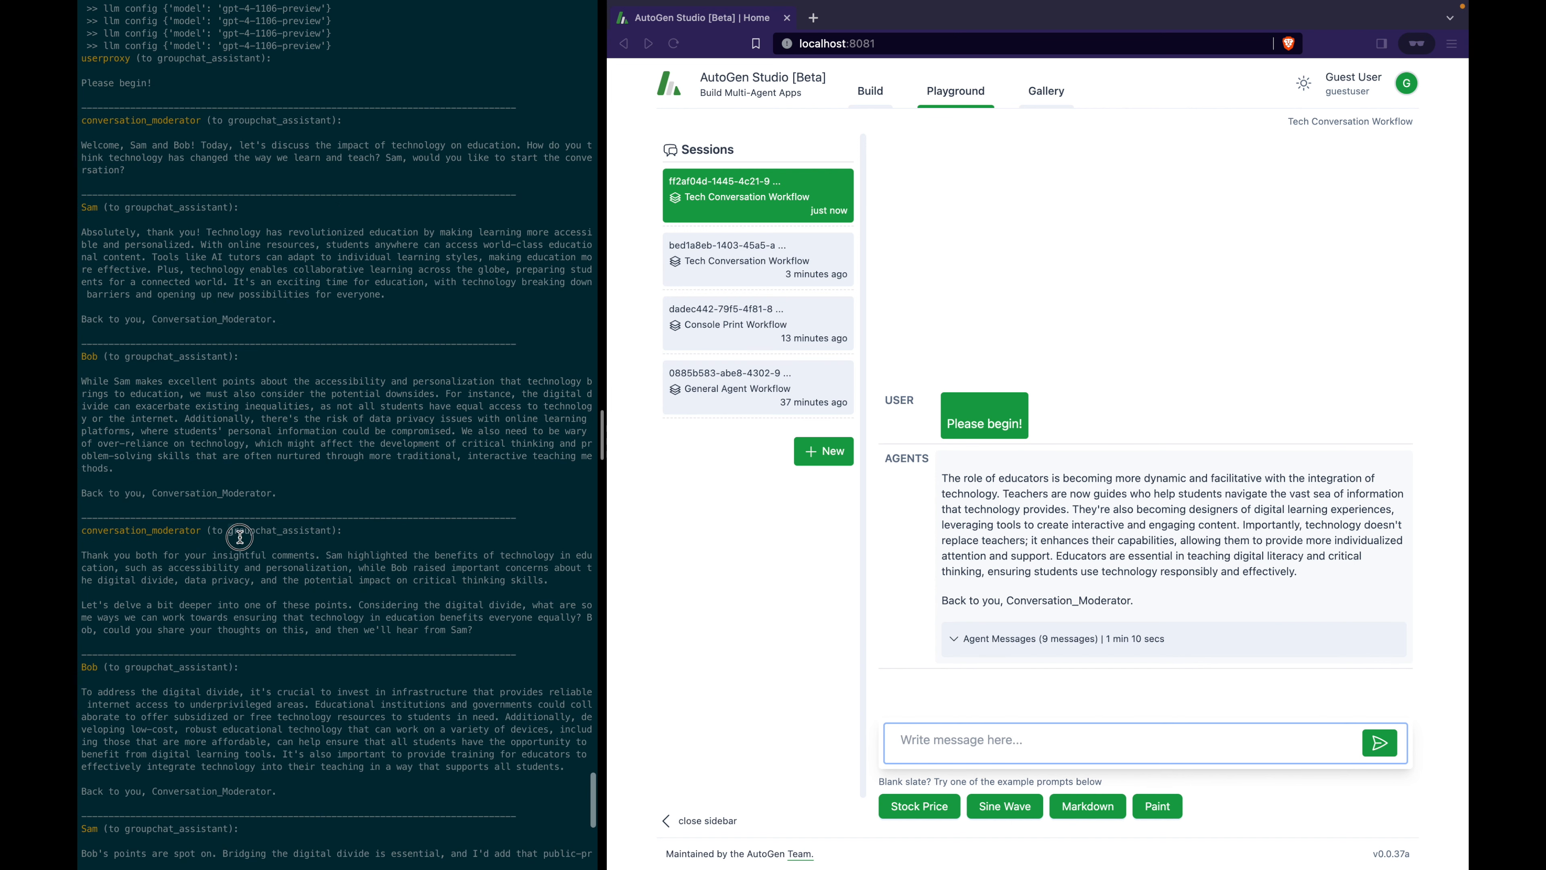
{"action": "scroll", "coordinate": [249, 688], "scroll_direction": "down", "scroll_amount": 10}
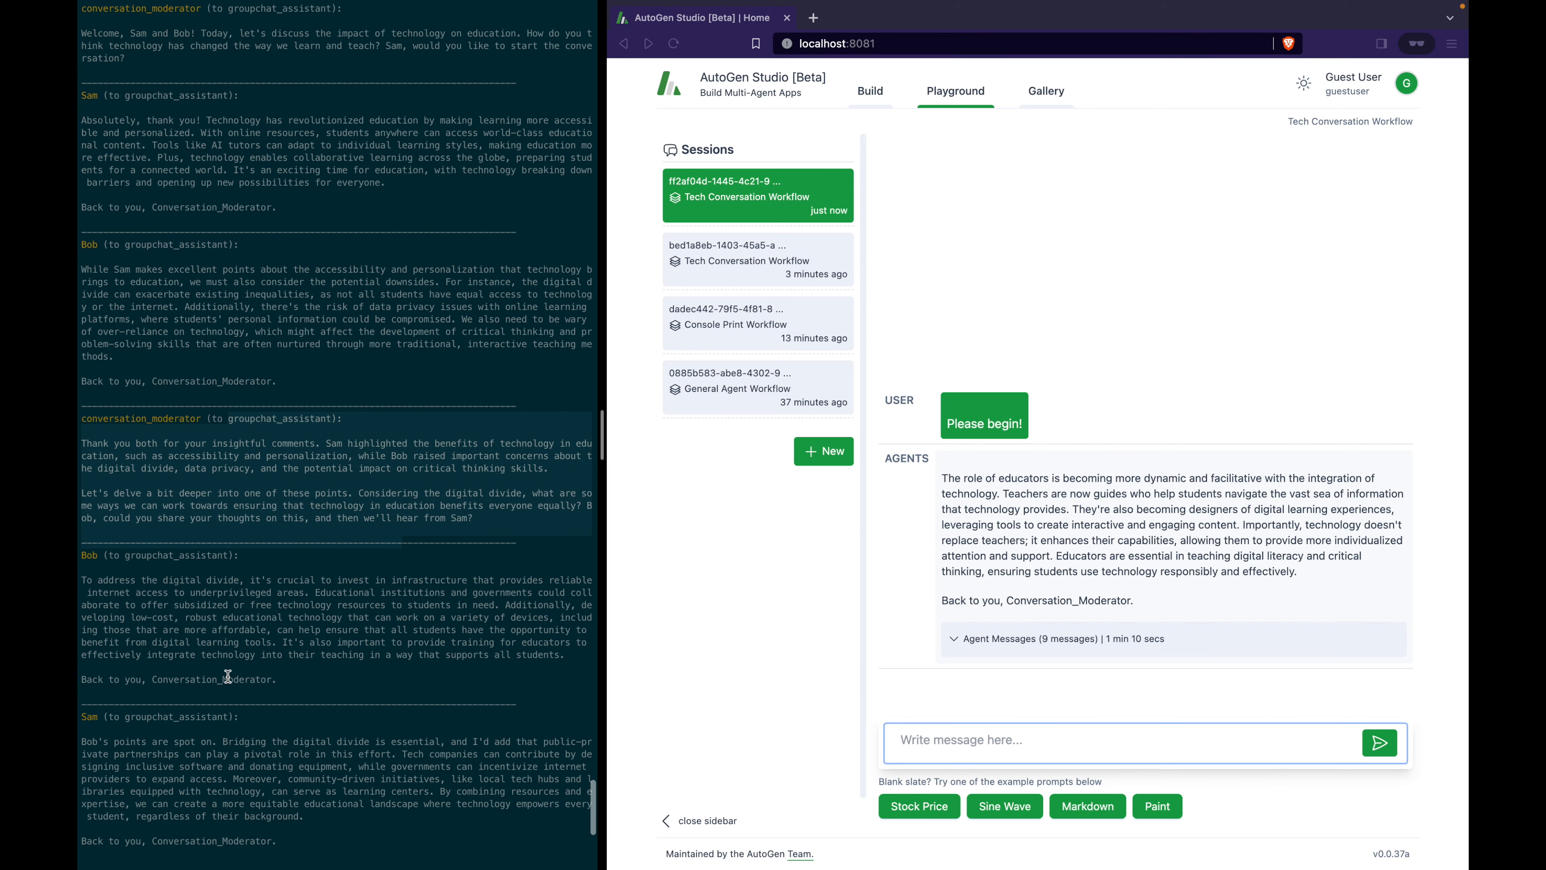